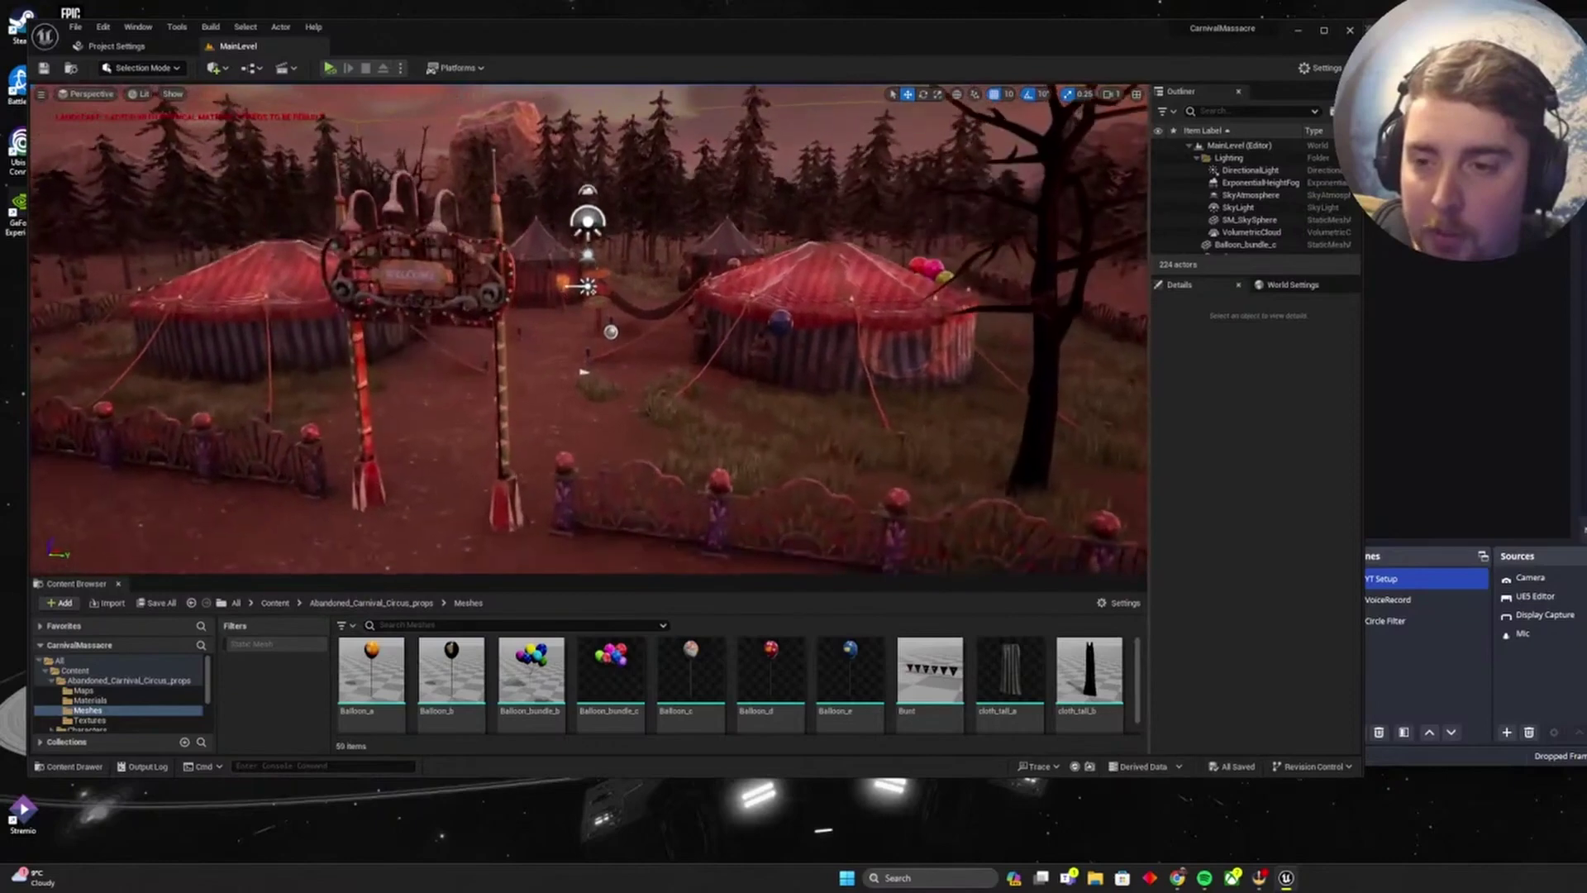
Look over the carnival level's entrance sign, tents, fence and sky to review the current lighting.
{"action": "key", "text": "s"}
{"action": "right_click_drag", "start_coordinate": [731, 340], "coordinate": [732, 341]}
{"action": "key", "text": "w"}
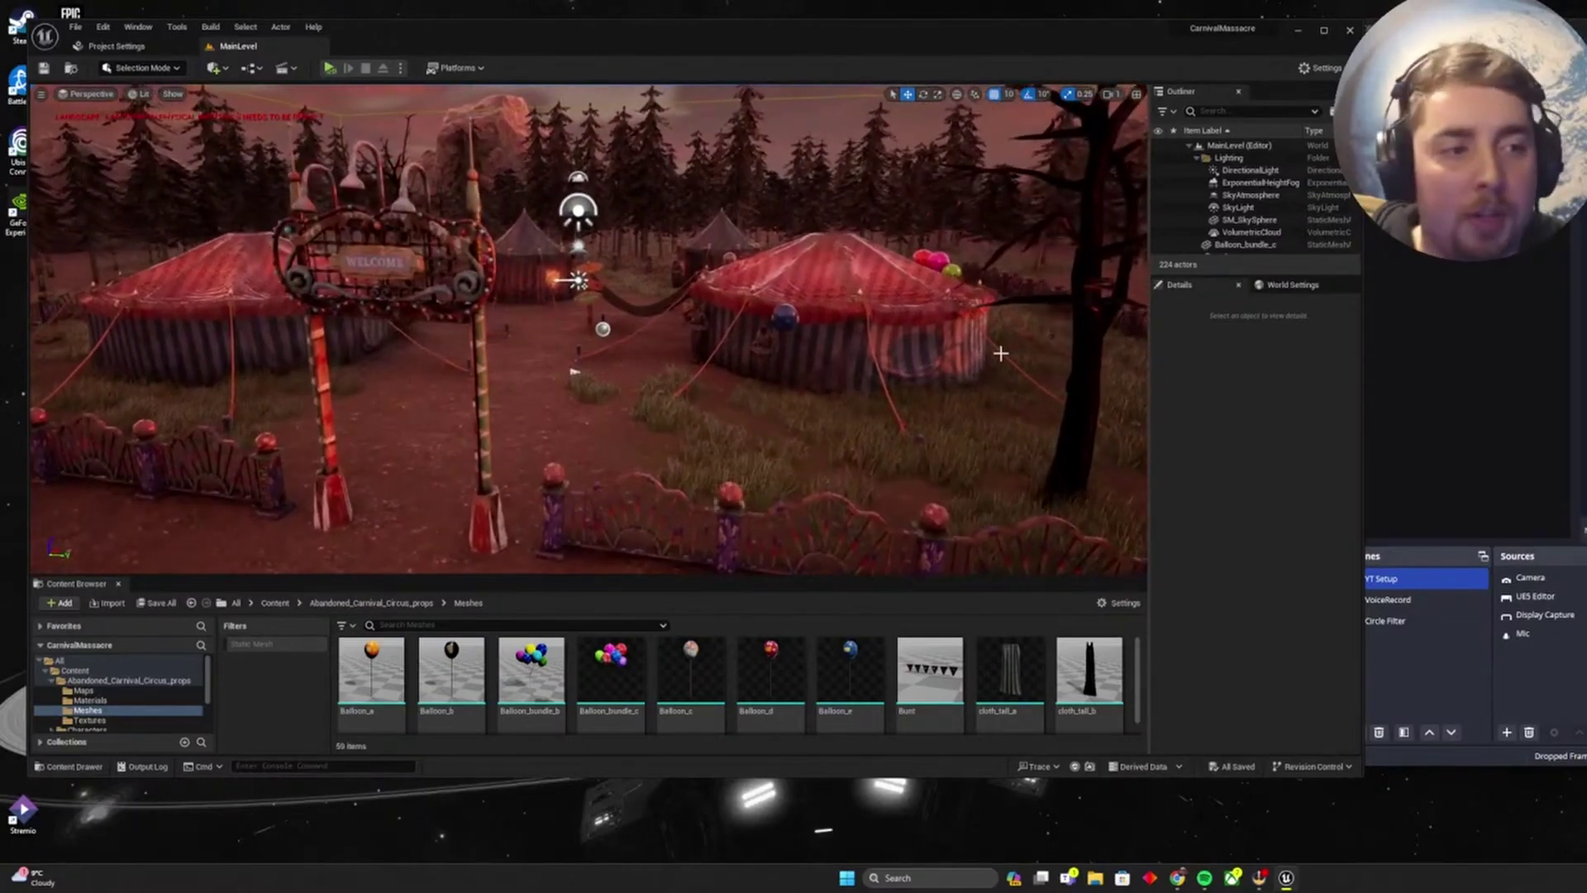
{"action": "right_click_drag", "start_coordinate": [686, 353], "coordinate": [802, 353]}
{"action": "key", "text": "a"}
{"action": "key", "text": "d"}
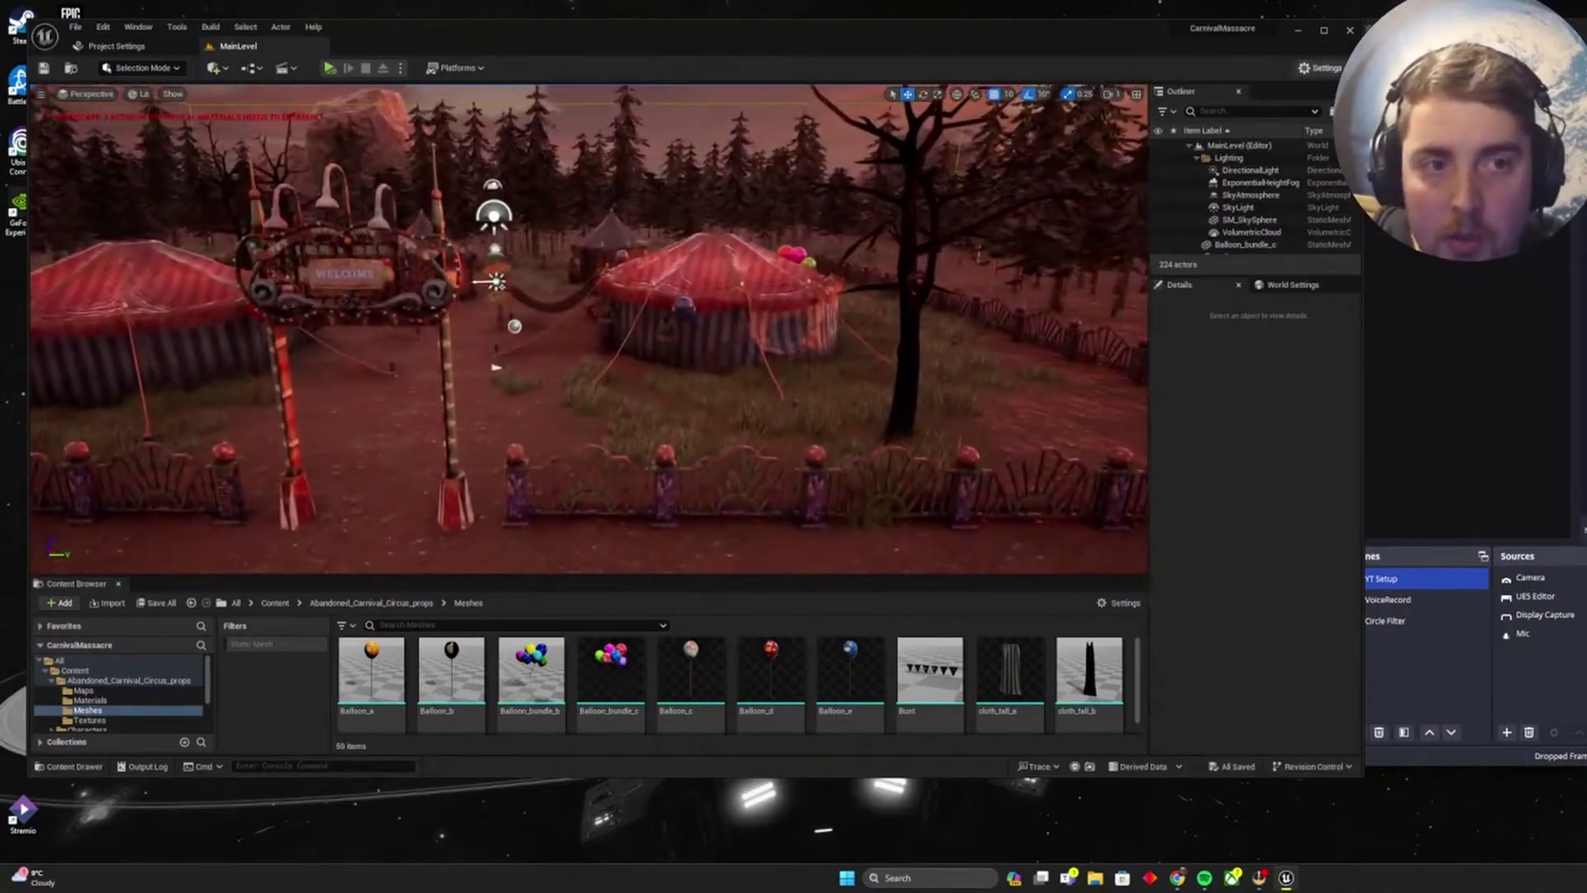
{"action": "key", "text": "alt+Tab"}
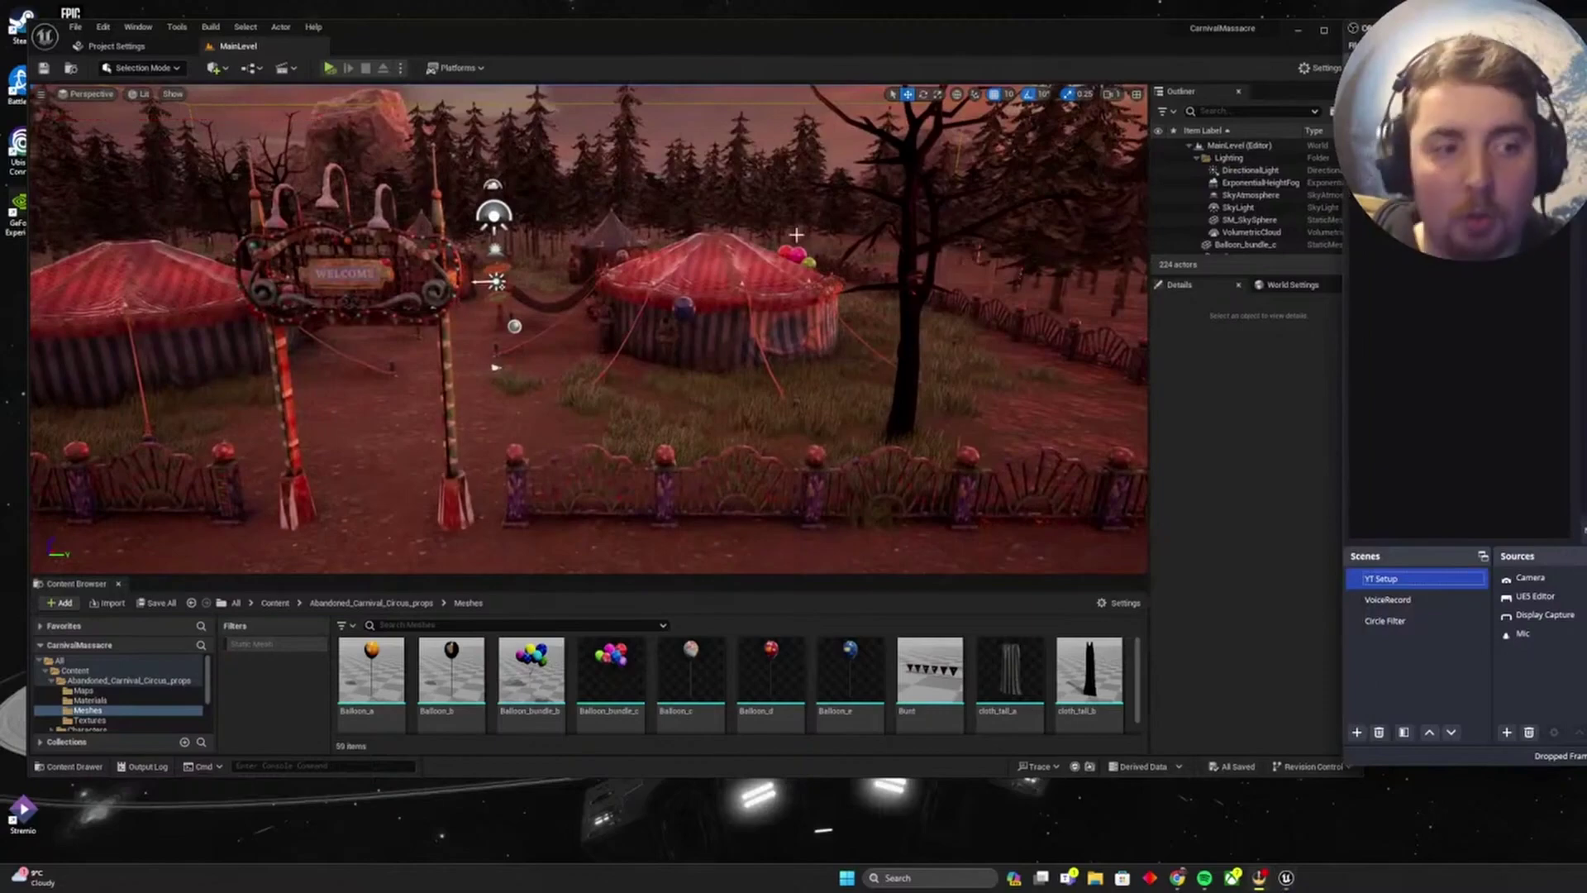
{"action": "right_click_drag", "start_coordinate": [746, 296], "coordinate": [281, 293]}
{"action": "key", "text": "w"}
{"action": "right_click_drag", "start_coordinate": [364, 368], "coordinate": [552, 390]}
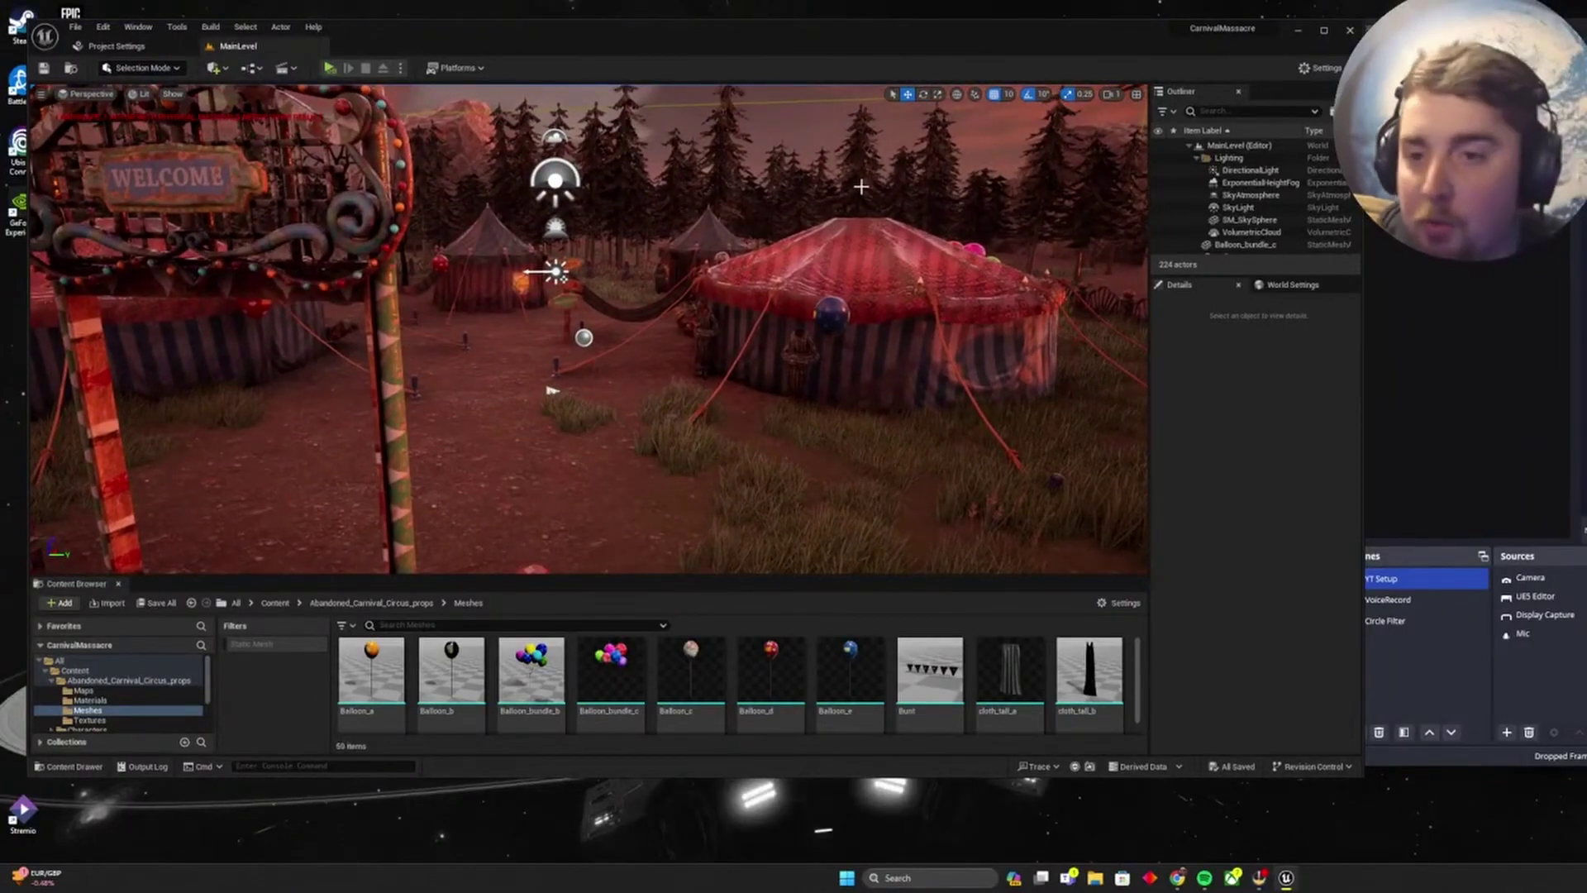
{"action": "right_click_drag", "start_coordinate": [726, 351], "coordinate": [727, 369]}
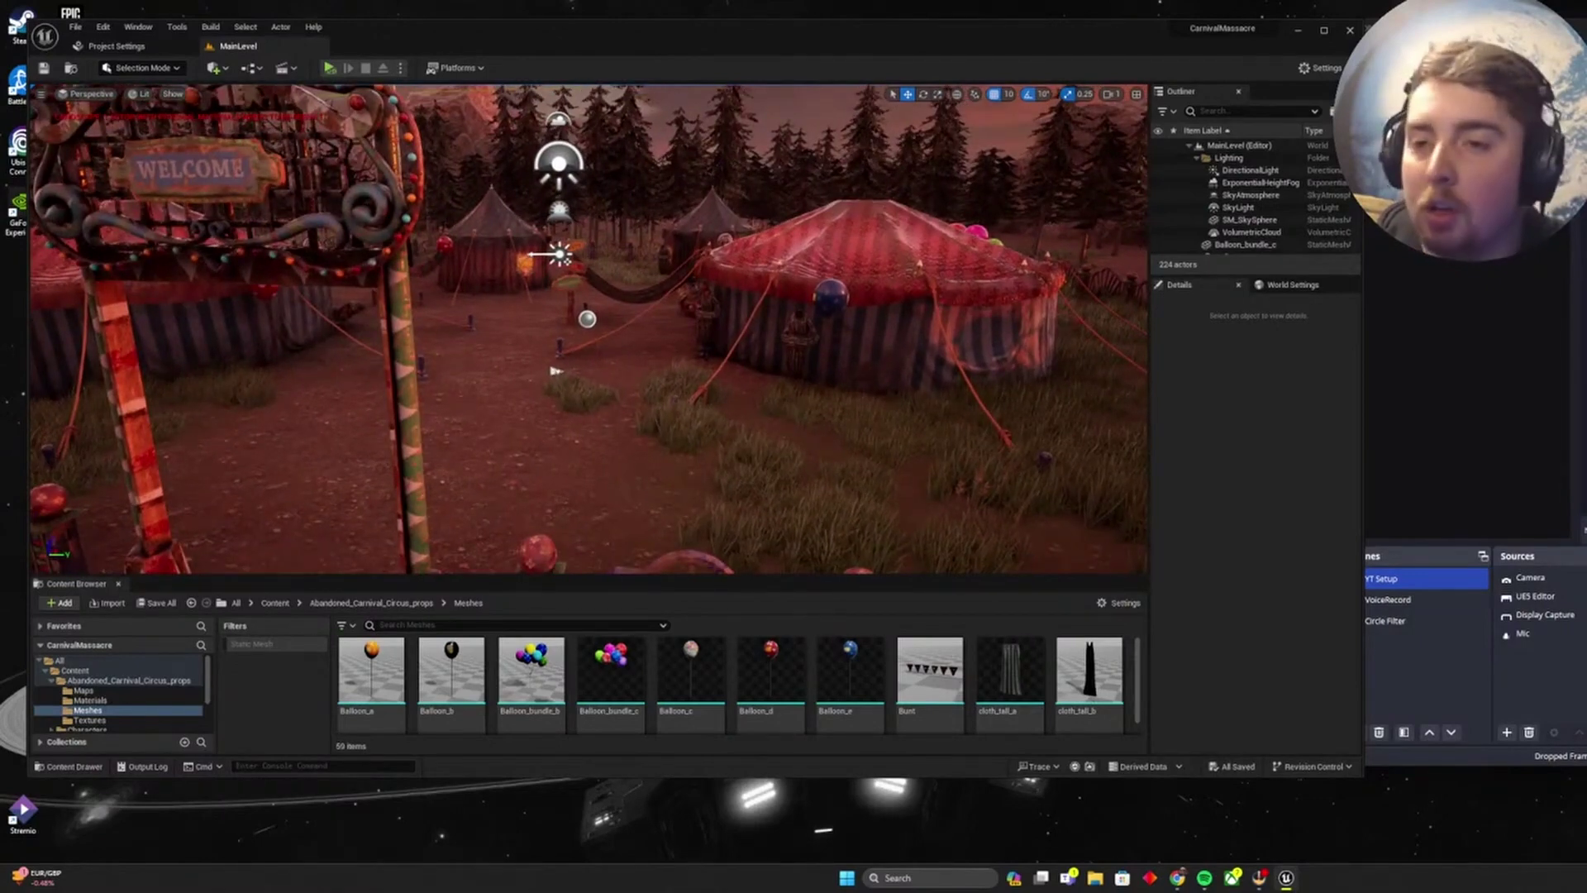
{"action": "right_click_drag", "start_coordinate": [727, 348], "coordinate": [722, 302]}
{"action": "right_click_drag", "start_coordinate": [721, 228], "coordinate": [716, 198]}
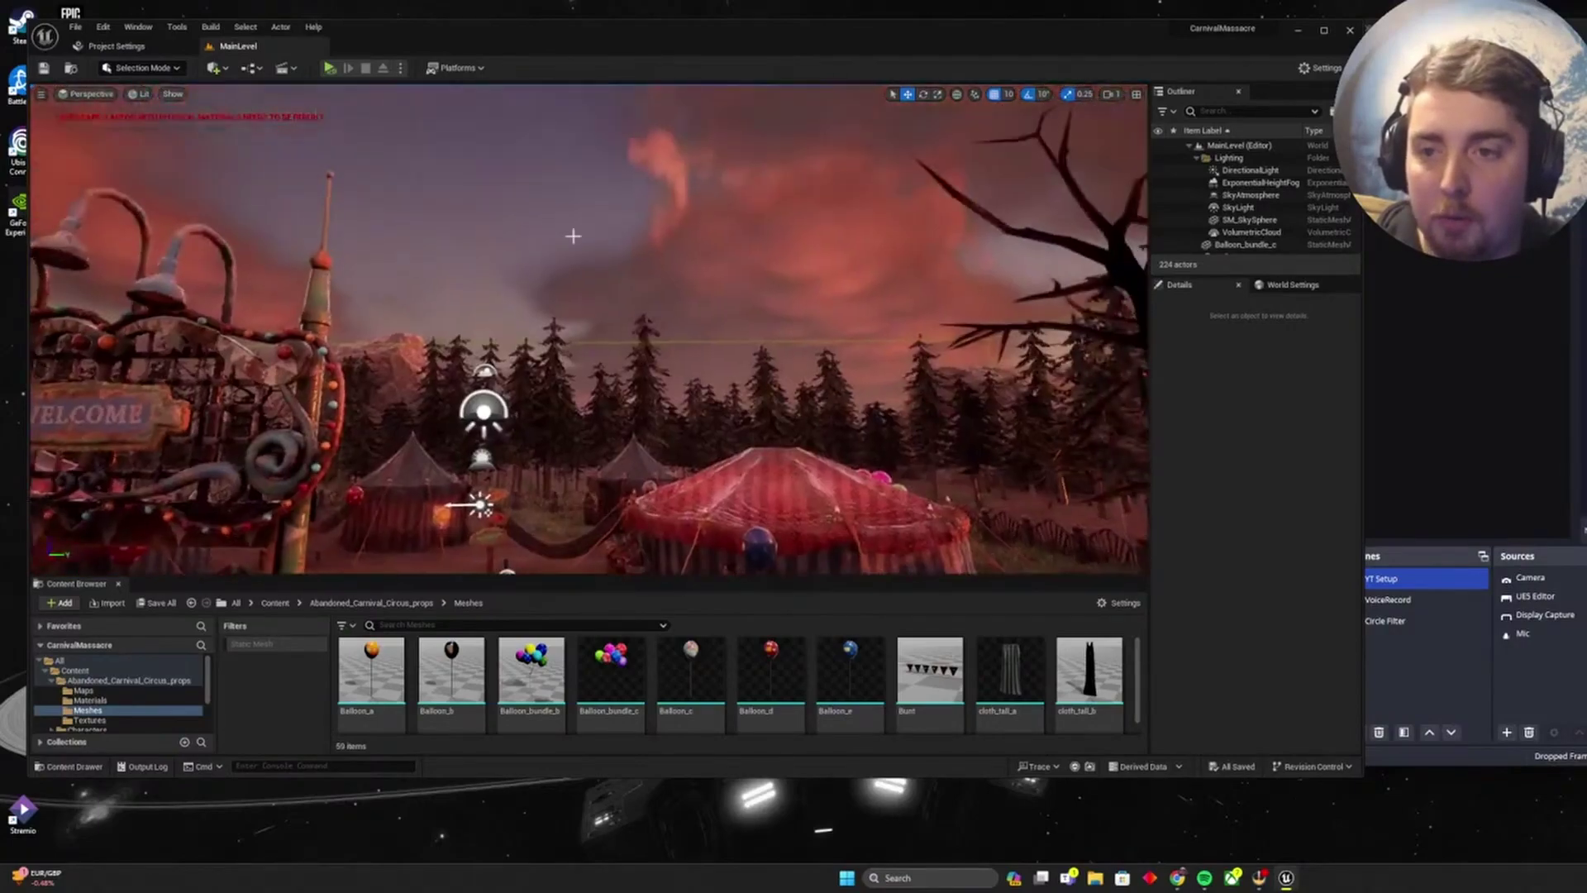
{"action": "right_click_drag", "start_coordinate": [616, 219], "coordinate": [608, 263]}
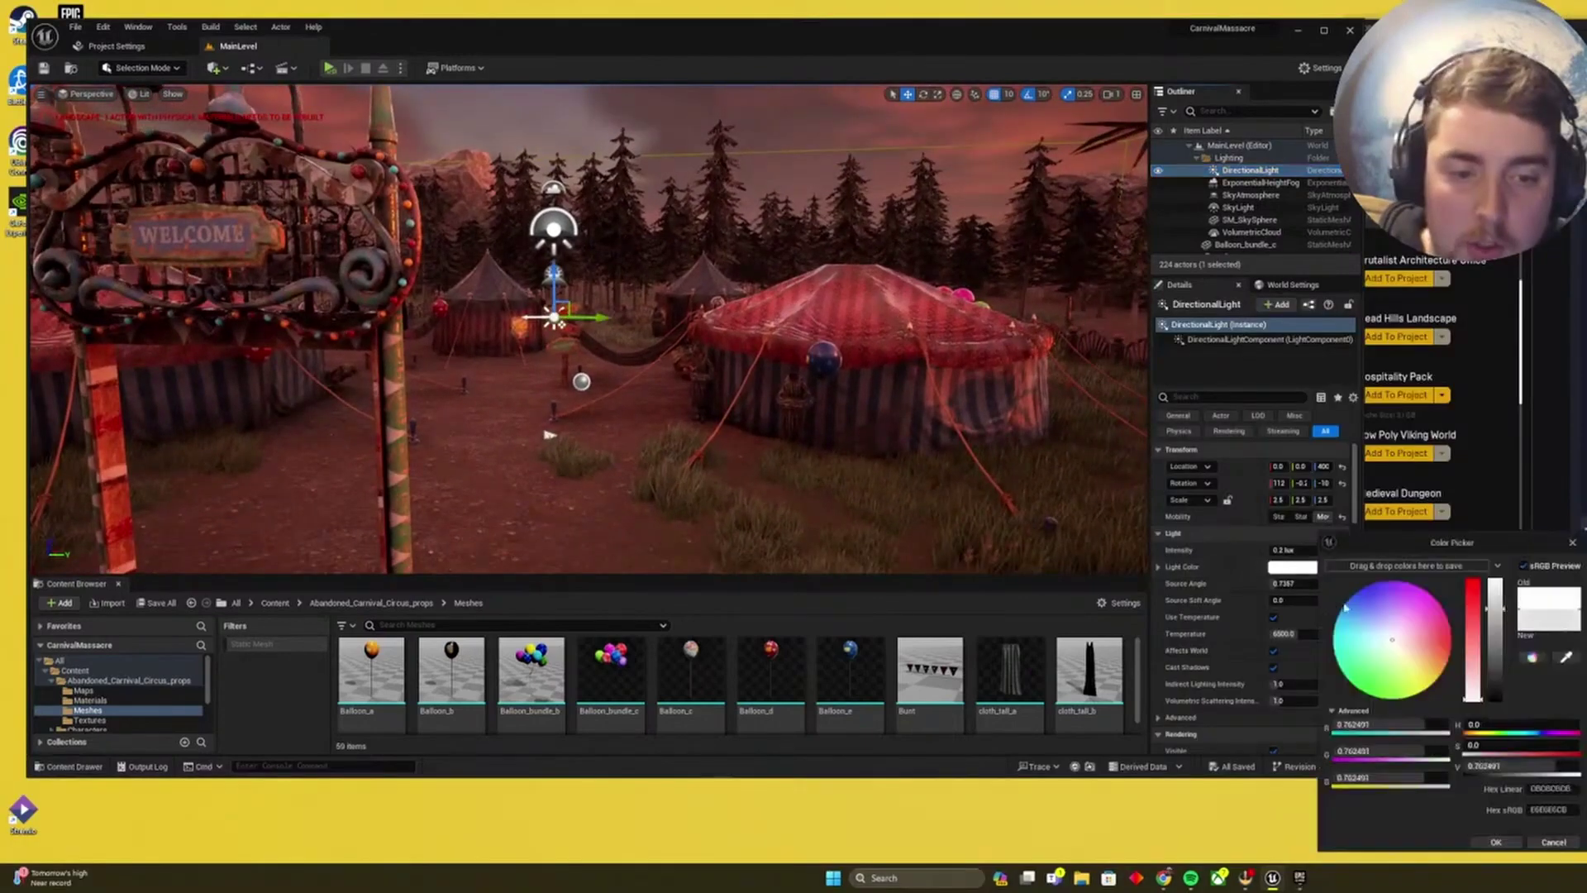
Darken the directional light's colour to a neutral grey with a value of about 0.49.
{"action": "left_click_drag", "start_coordinate": [1344, 606], "coordinate": [1335, 581]}
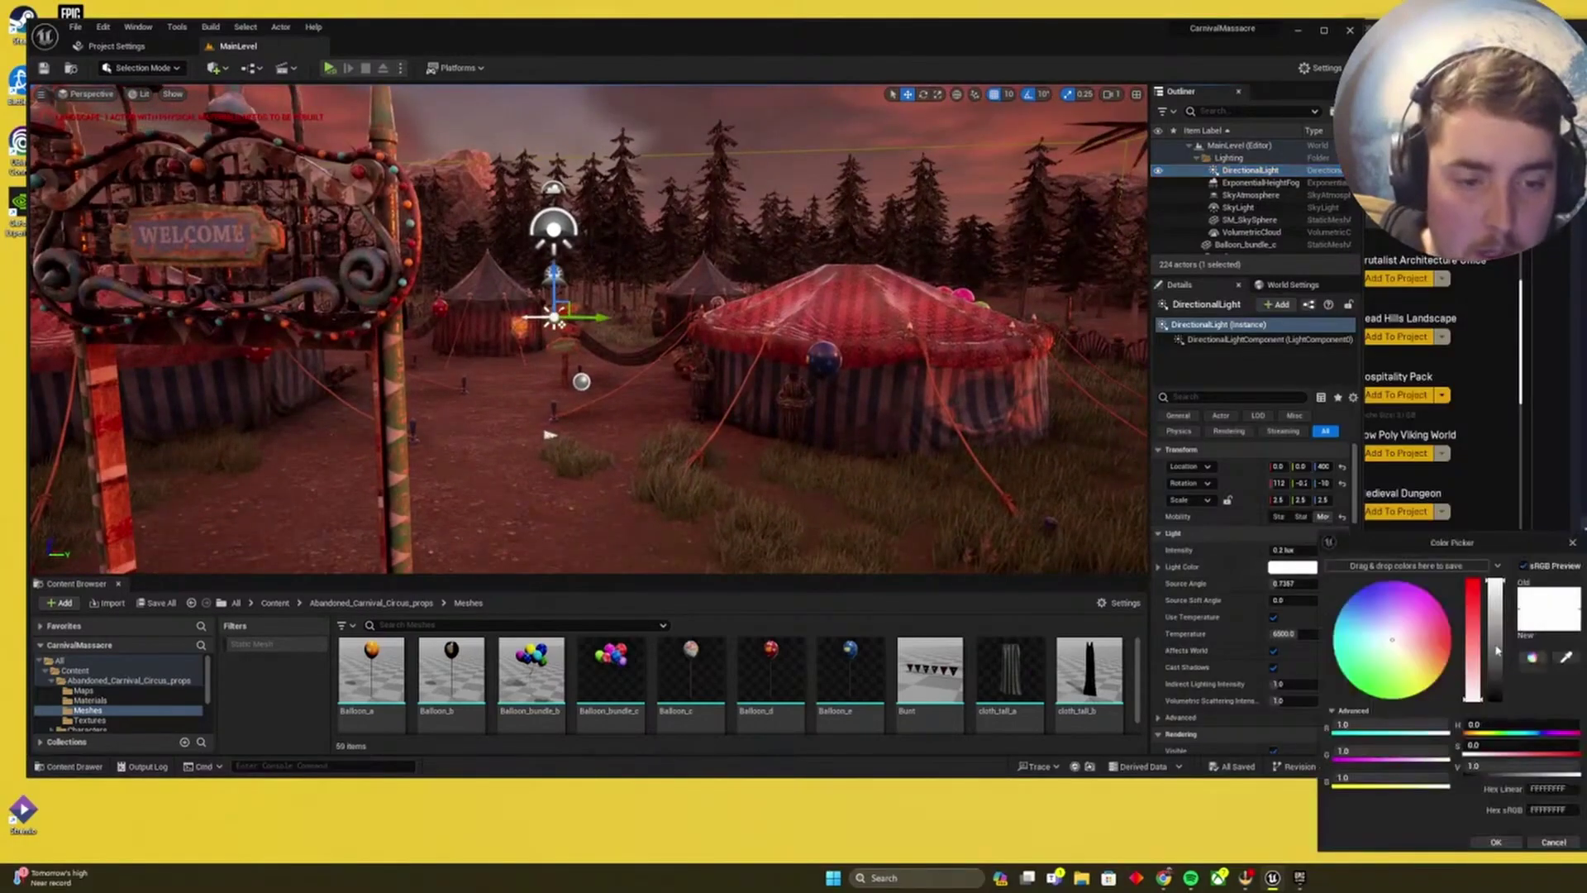
{"action": "left_click", "coordinate": [1498, 675]}
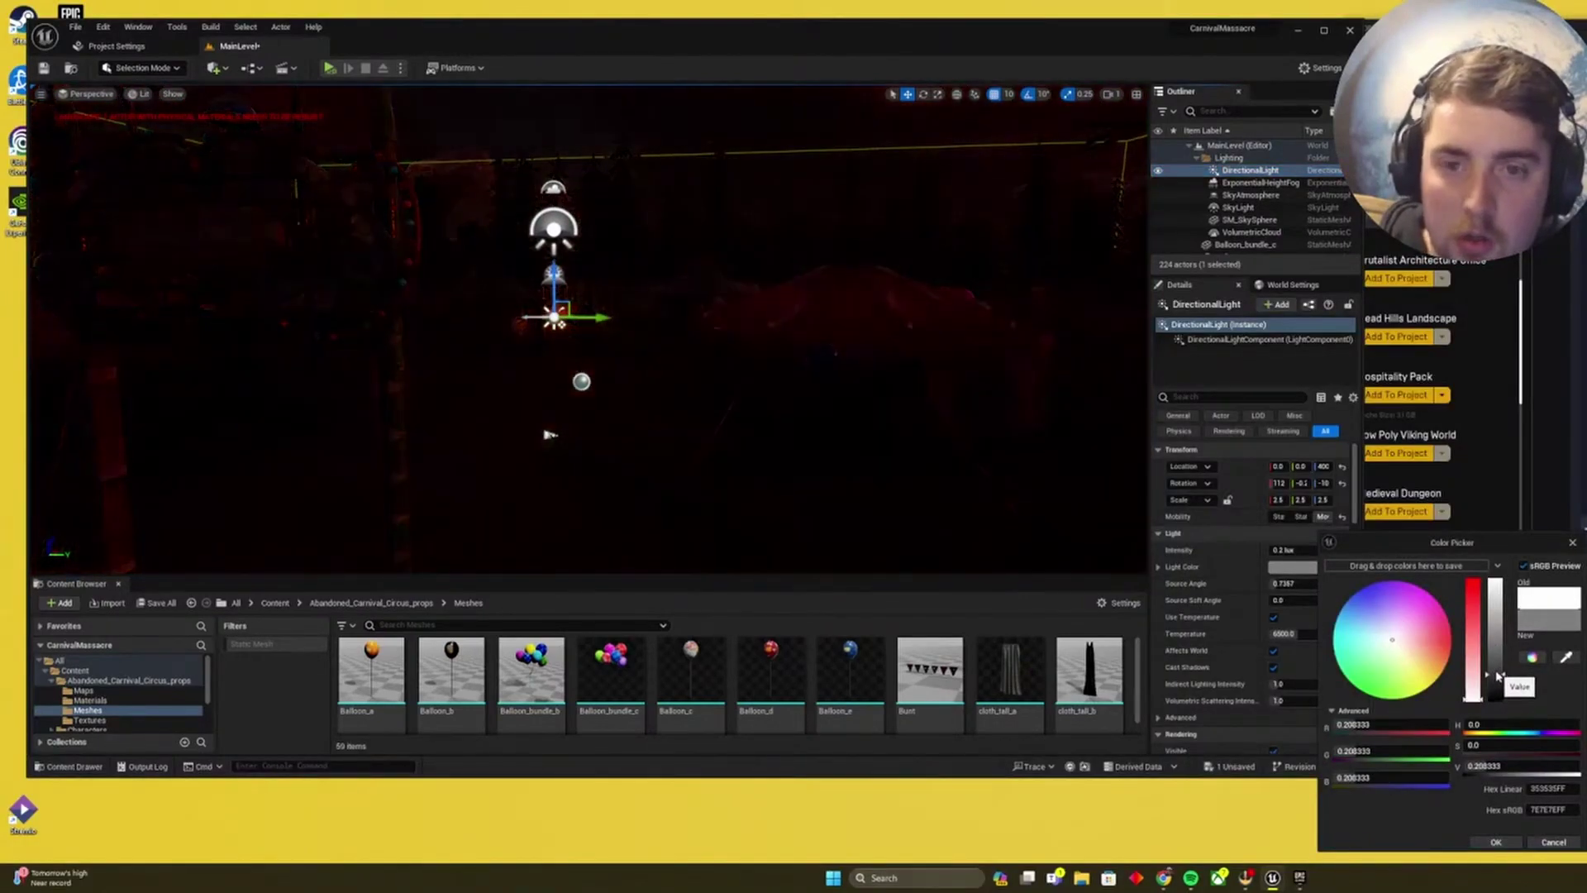
{"action": "left_click_drag", "start_coordinate": [1498, 675], "coordinate": [1499, 635]}
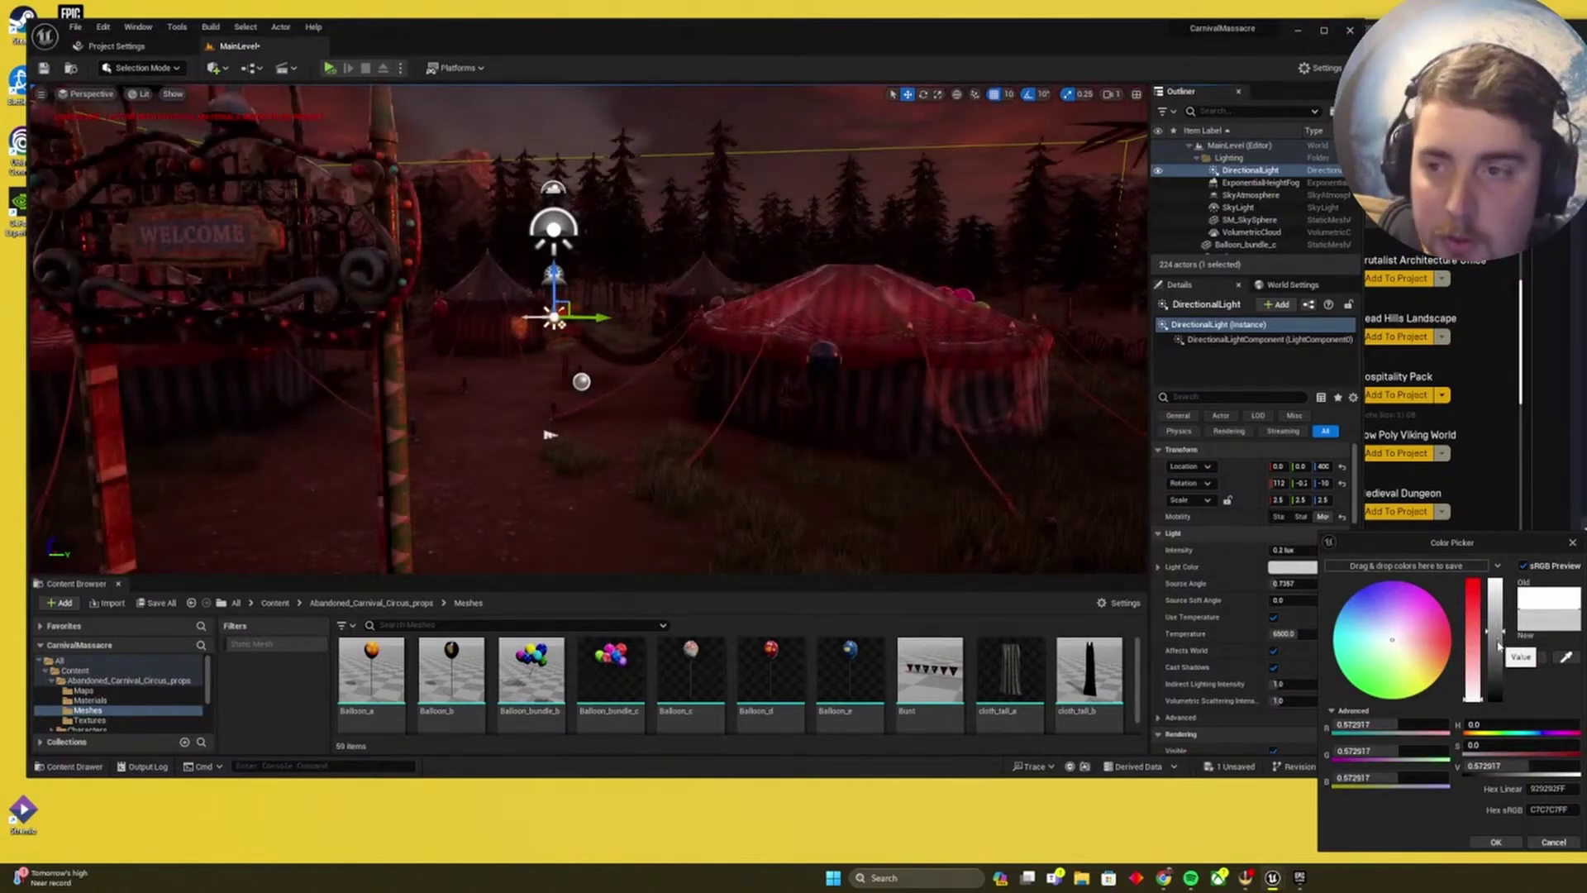
{"action": "left_click", "coordinate": [1499, 646]}
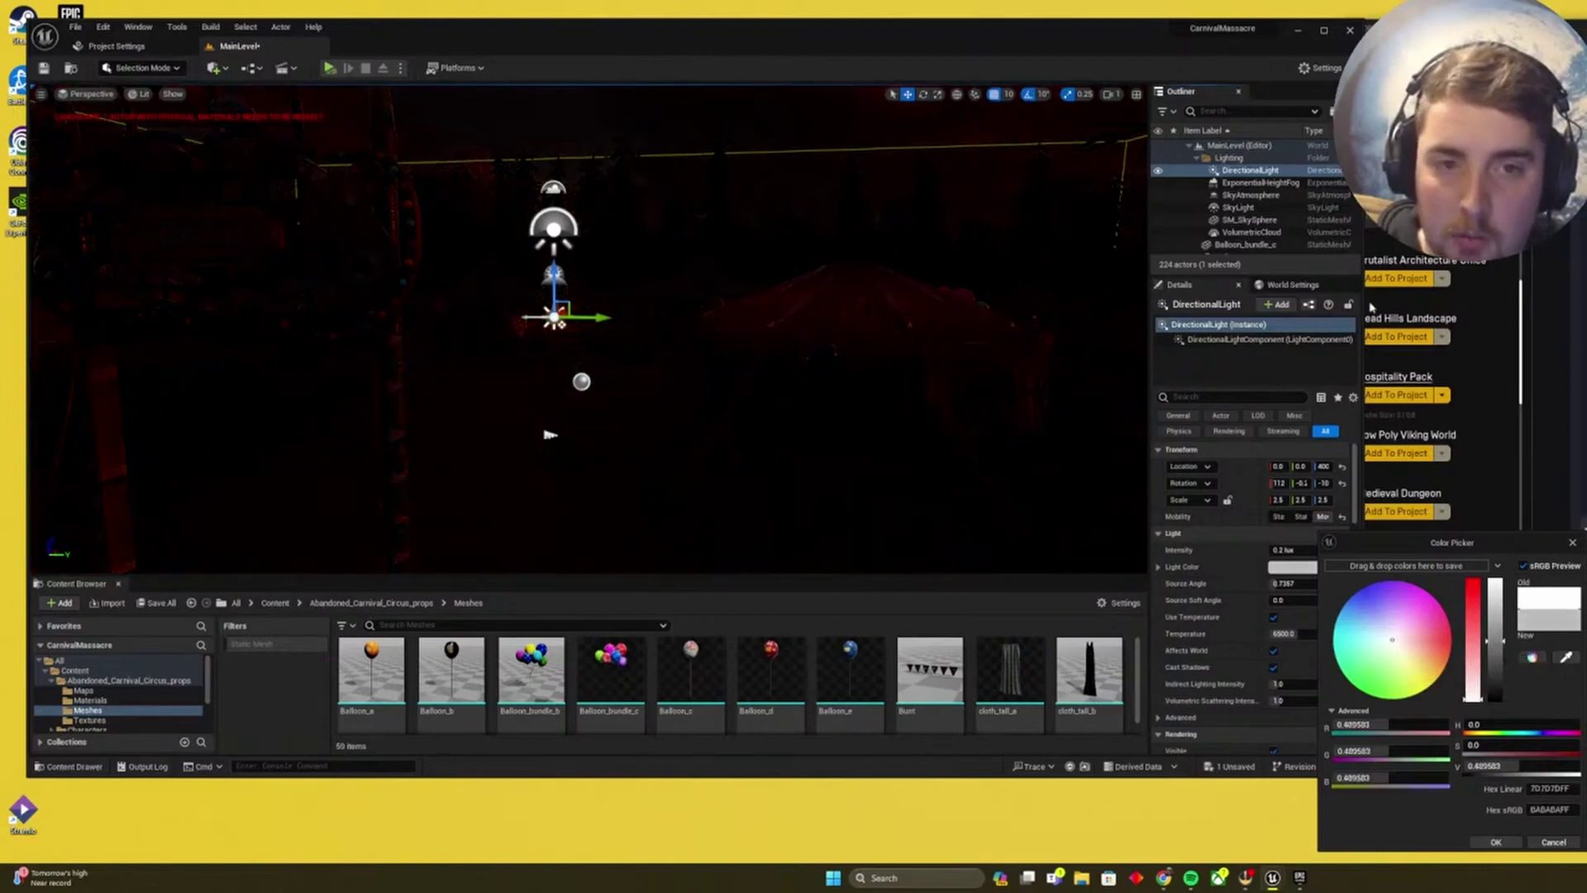
Set the sky light's intensity scale to 11.
{"action": "left_click", "coordinate": [1239, 208]}
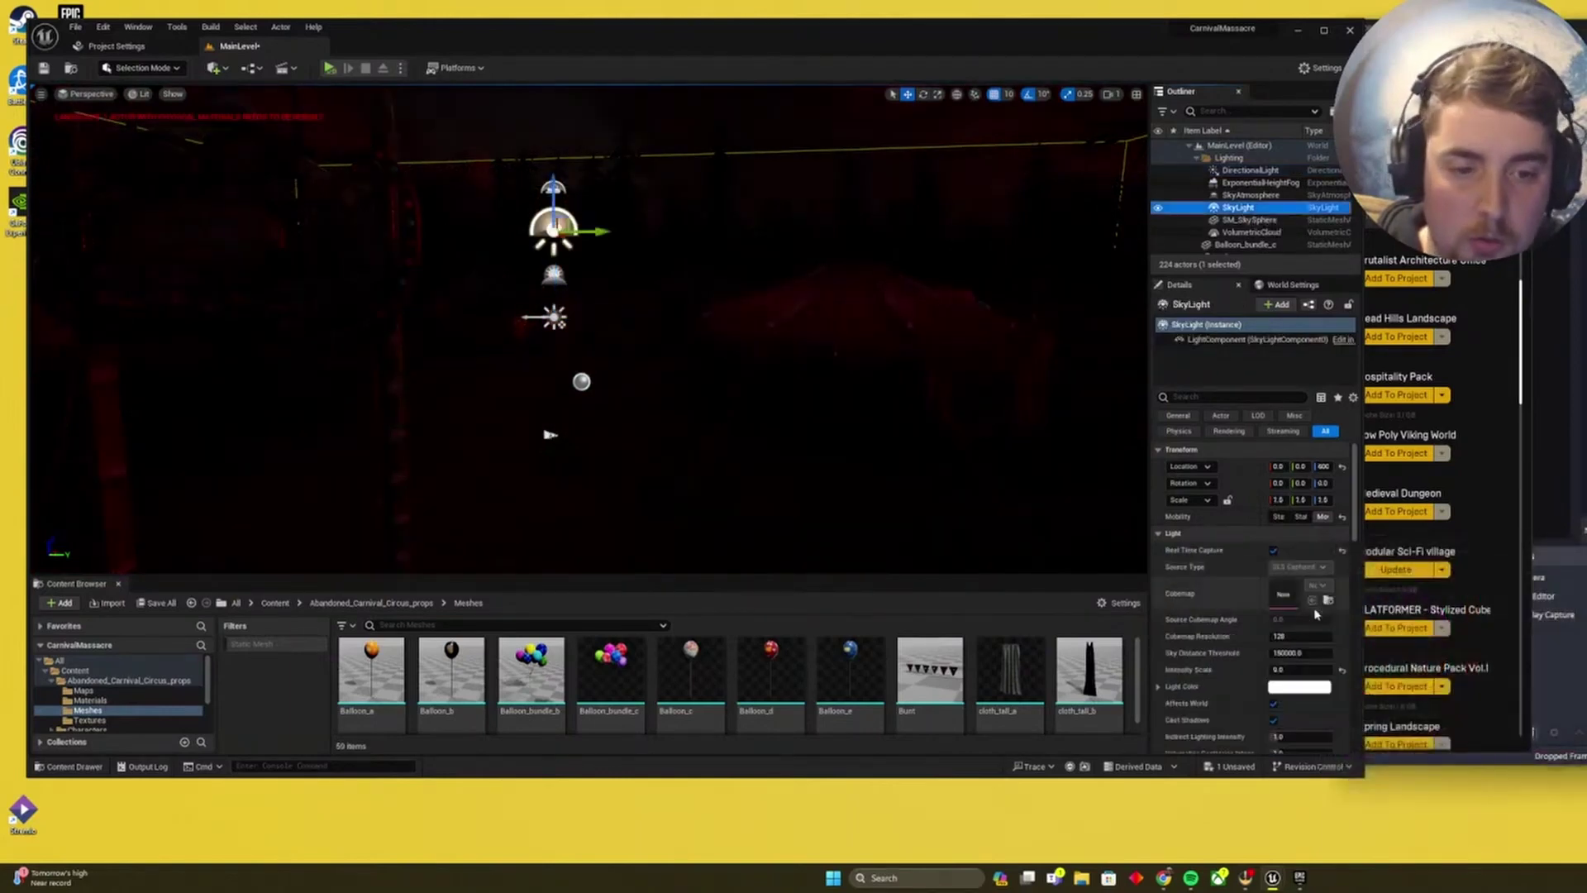
{"action": "left_click", "coordinate": [1297, 671]}
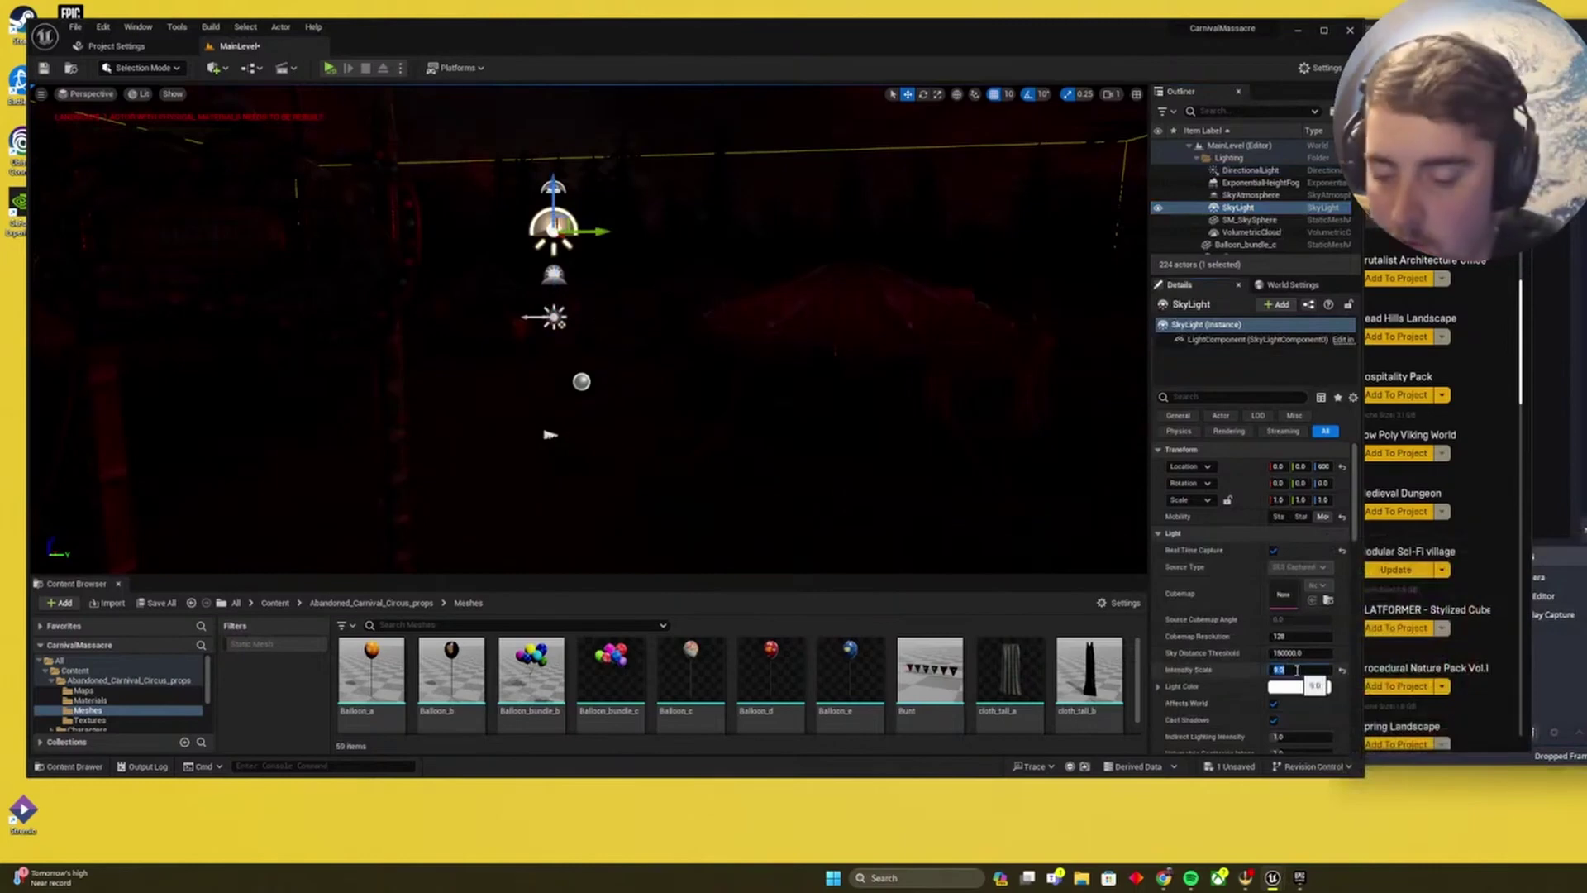
{"action": "type", "text": "13"}
{"action": "key", "text": "Return"}
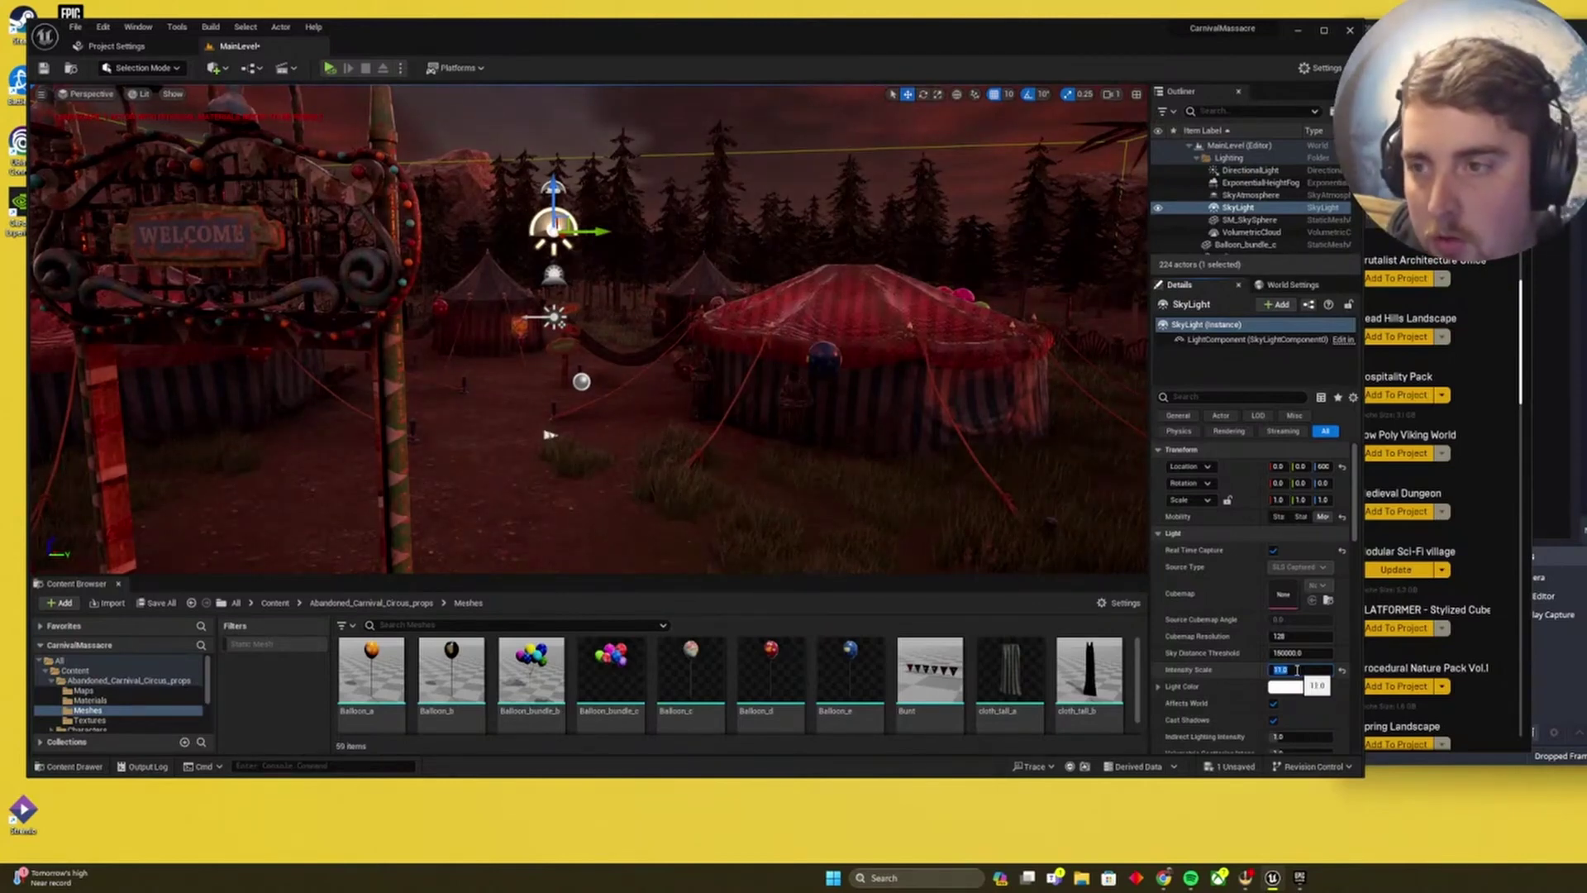
Add a post process volume on the ground before the tents and enable its Infinite Extent (Unbound) option.
{"action": "left_click", "coordinate": [231, 72]}
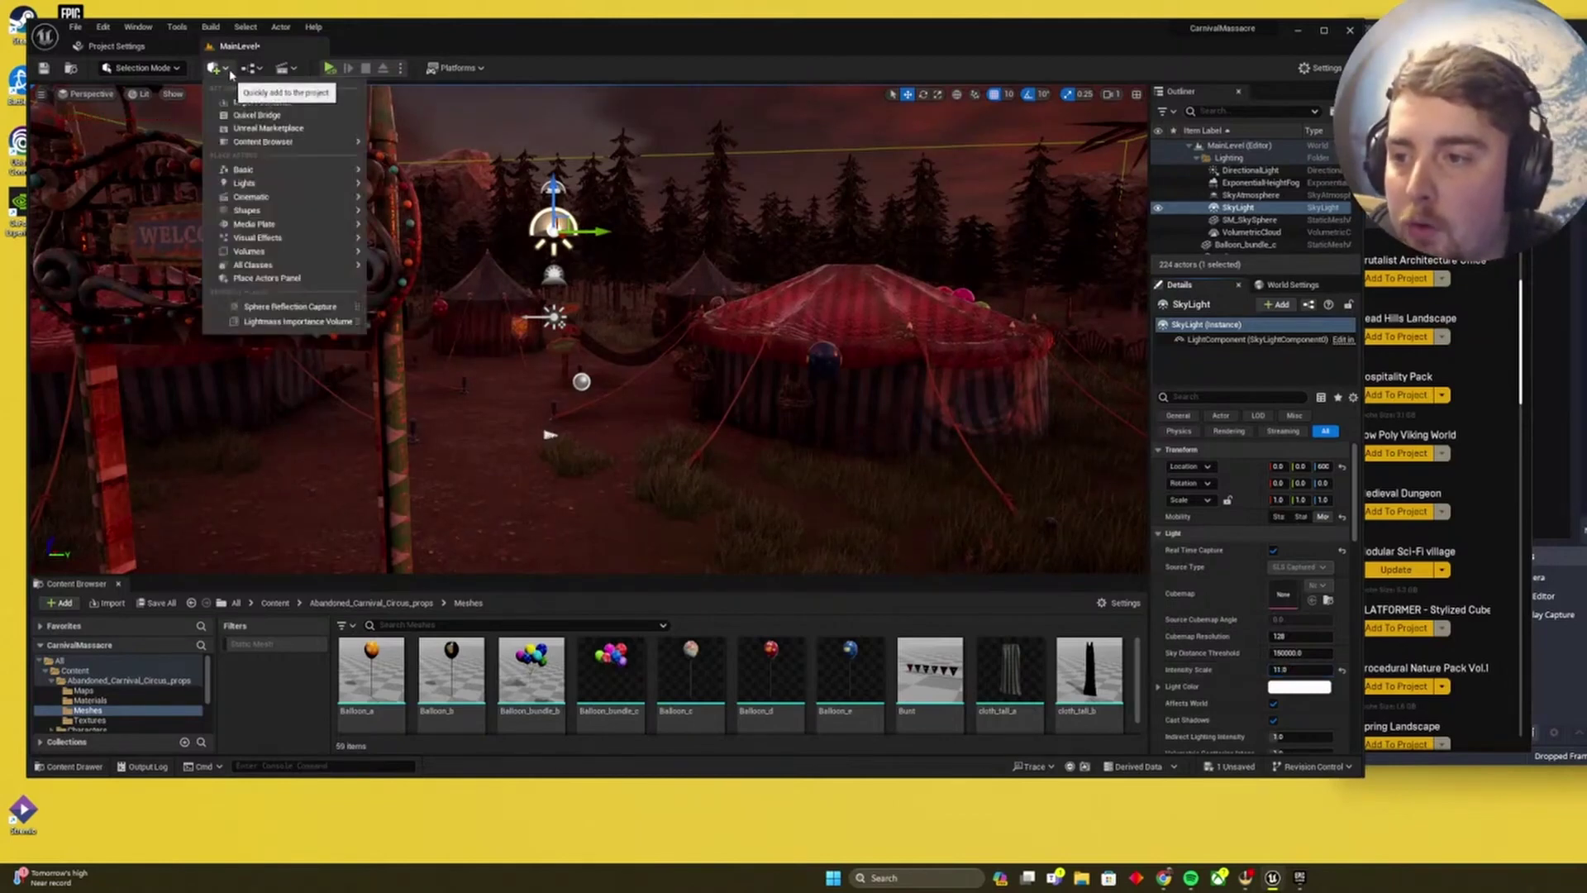
{"action": "type", "text": "pos"}
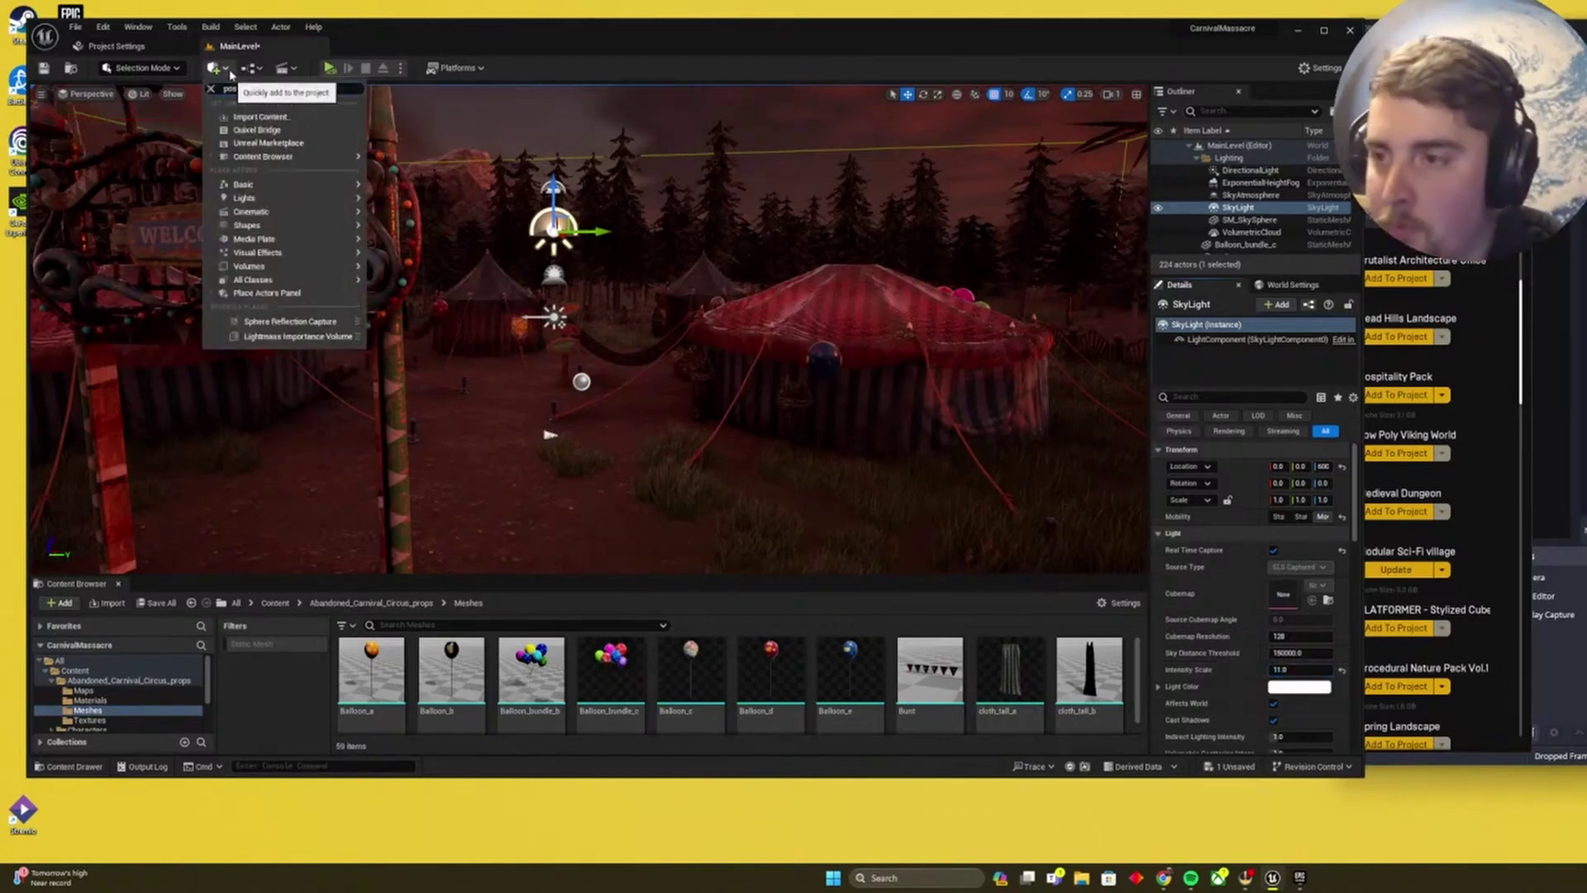
{"action": "type", "text": "t"}
{"action": "left_click_drag", "start_coordinate": [272, 110], "coordinate": [615, 526]}
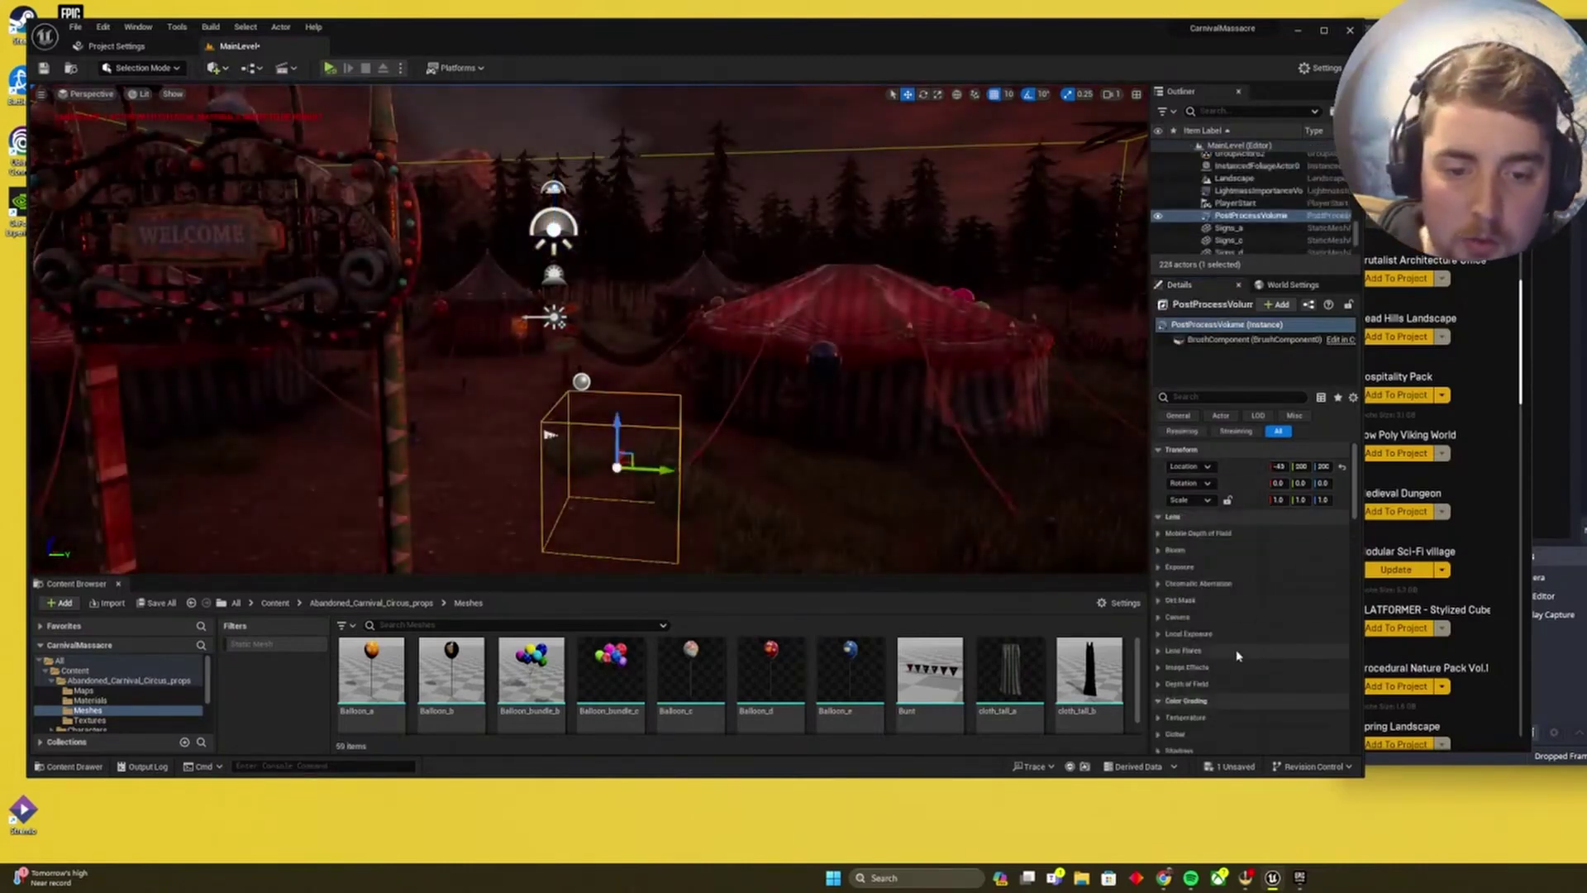
{"action": "scroll", "coordinate": [1239, 655], "scroll_direction": "down", "scroll_amount": 1}
{"action": "left_click_drag", "start_coordinate": [1356, 484], "coordinate": [1357, 653]}
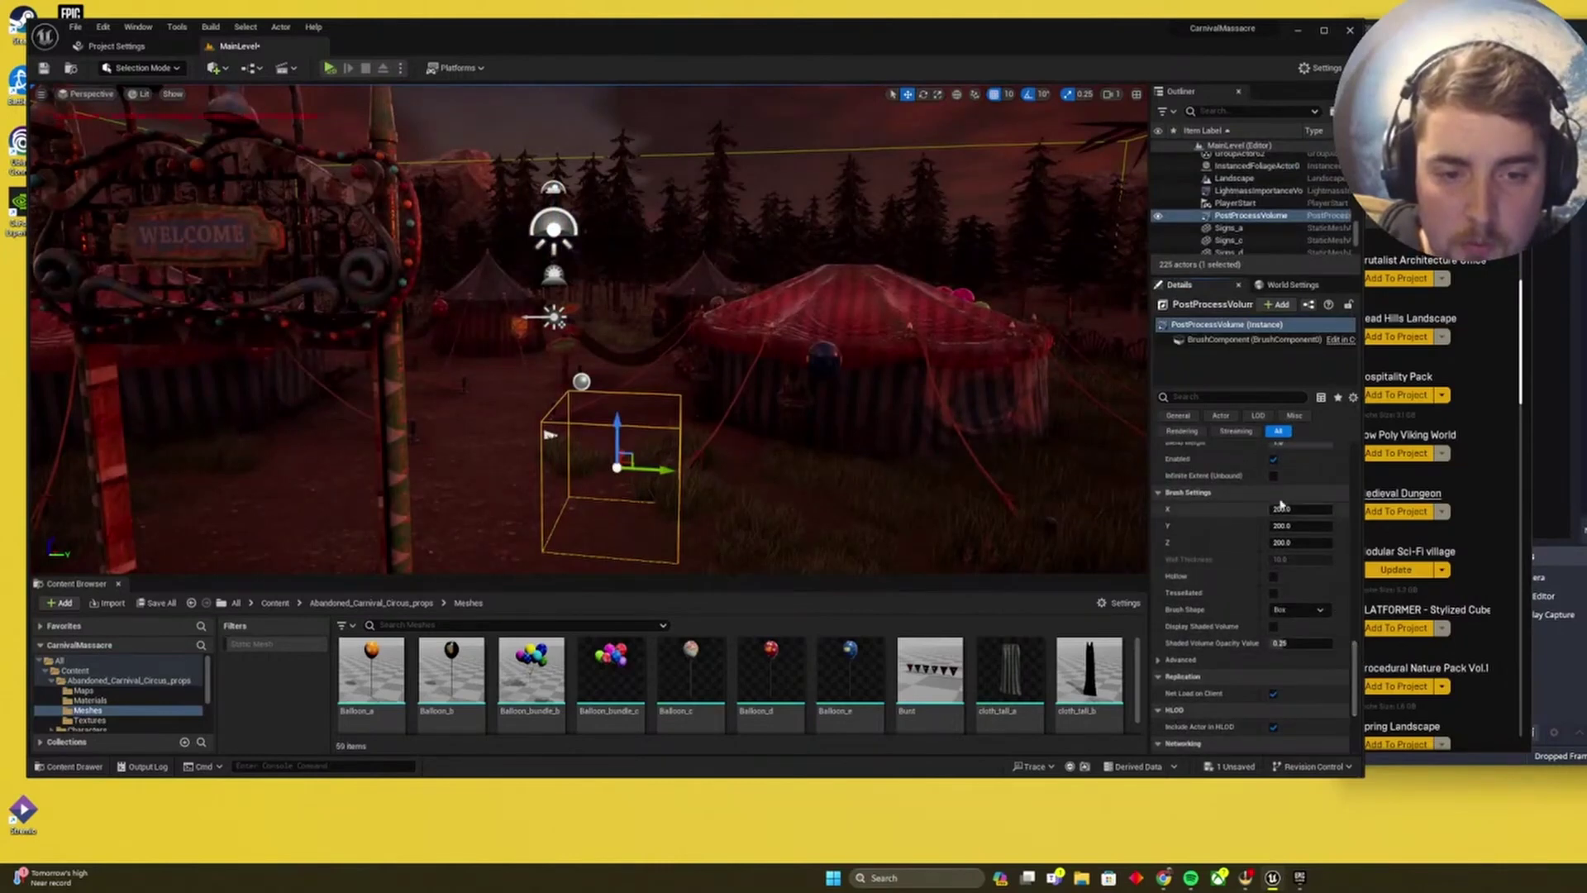
{"action": "left_click", "coordinate": [1273, 476]}
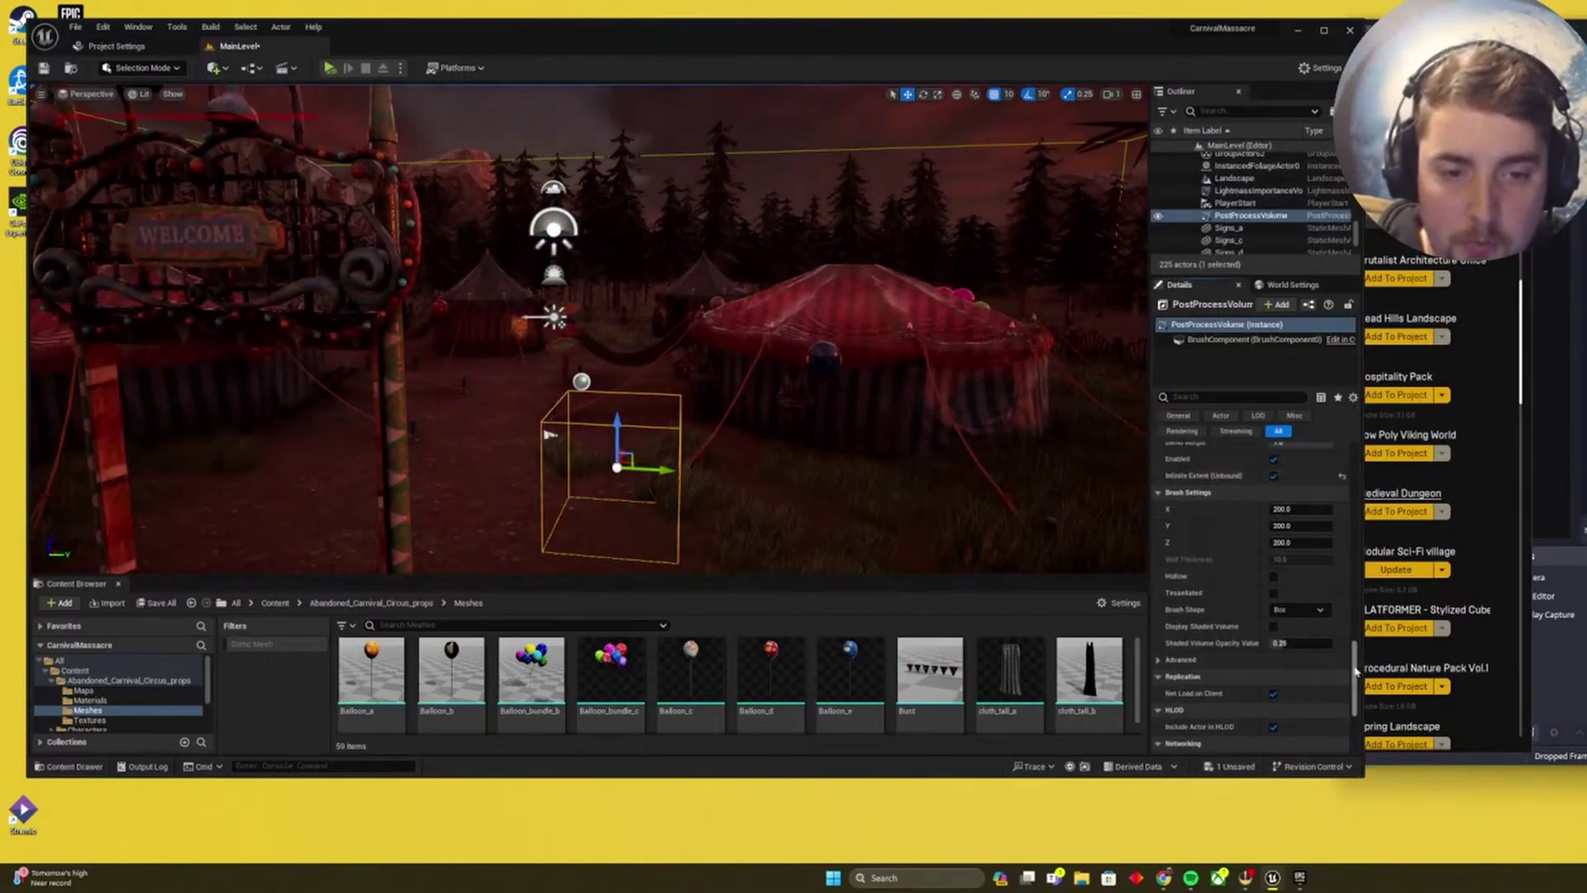
Enable the post process volume's Exposure Compensation override and open its value for editing.
{"action": "left_click_drag", "start_coordinate": [1357, 671], "coordinate": [1355, 467]}
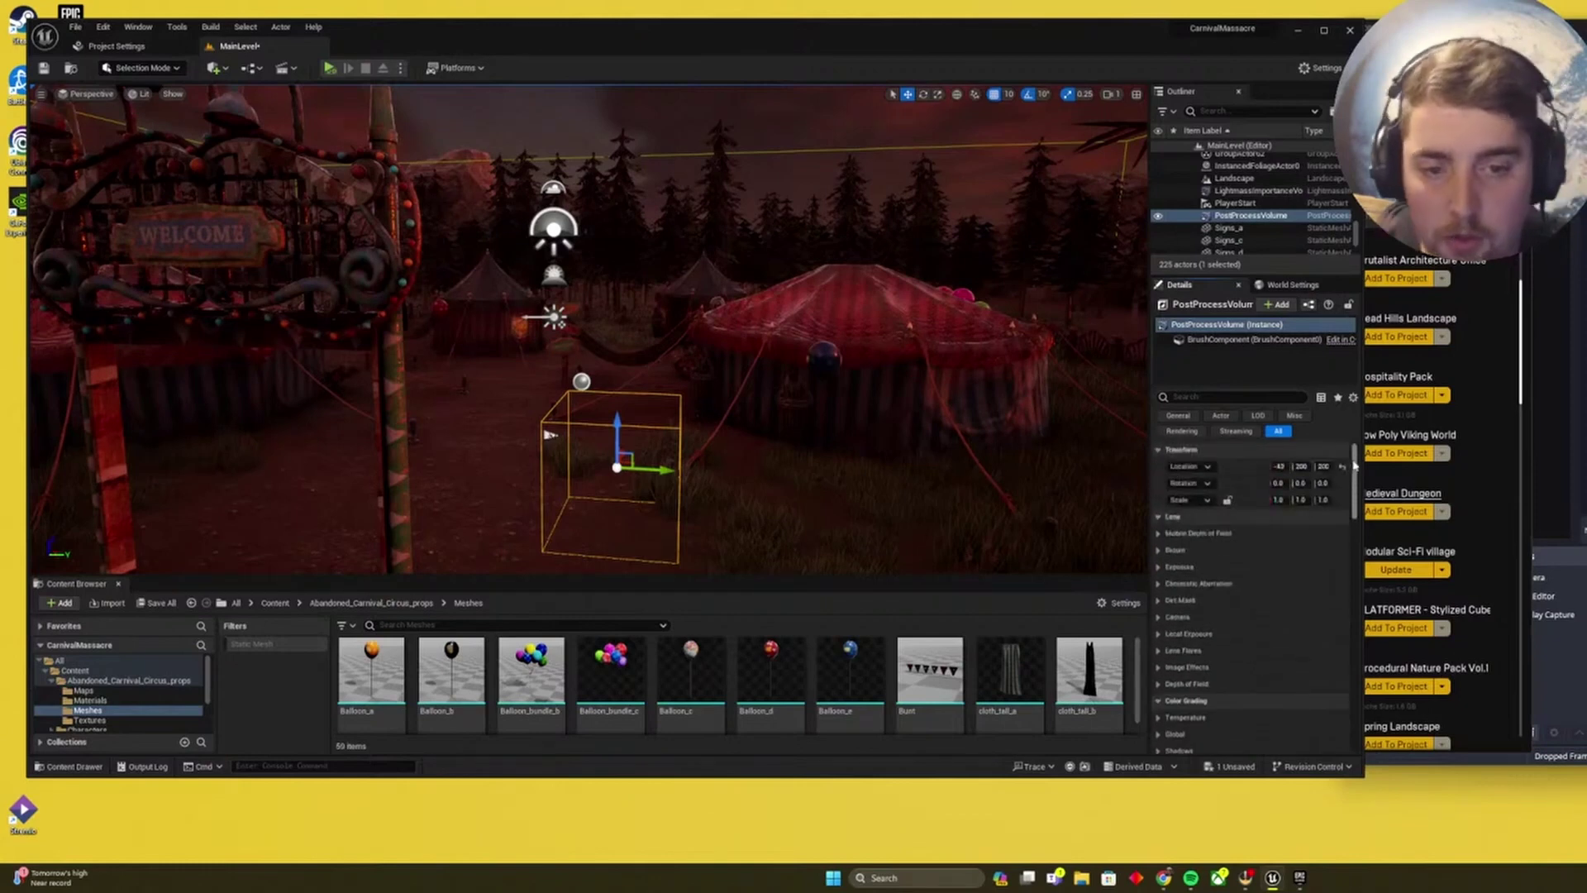
{"action": "left_click", "coordinate": [1167, 567]}
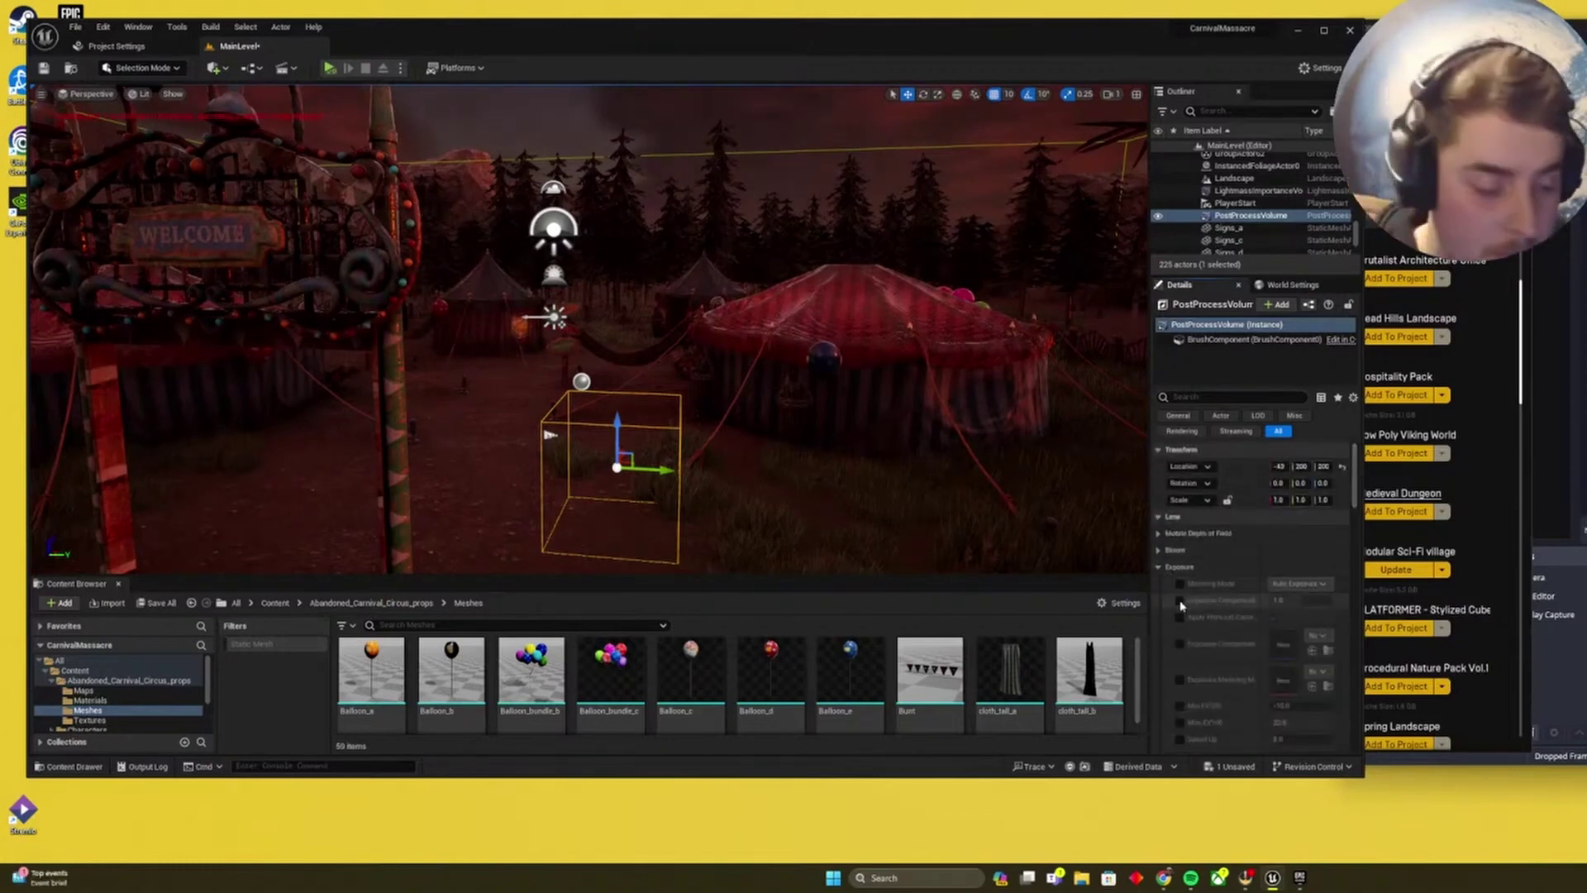
{"action": "left_click", "coordinate": [1181, 601]}
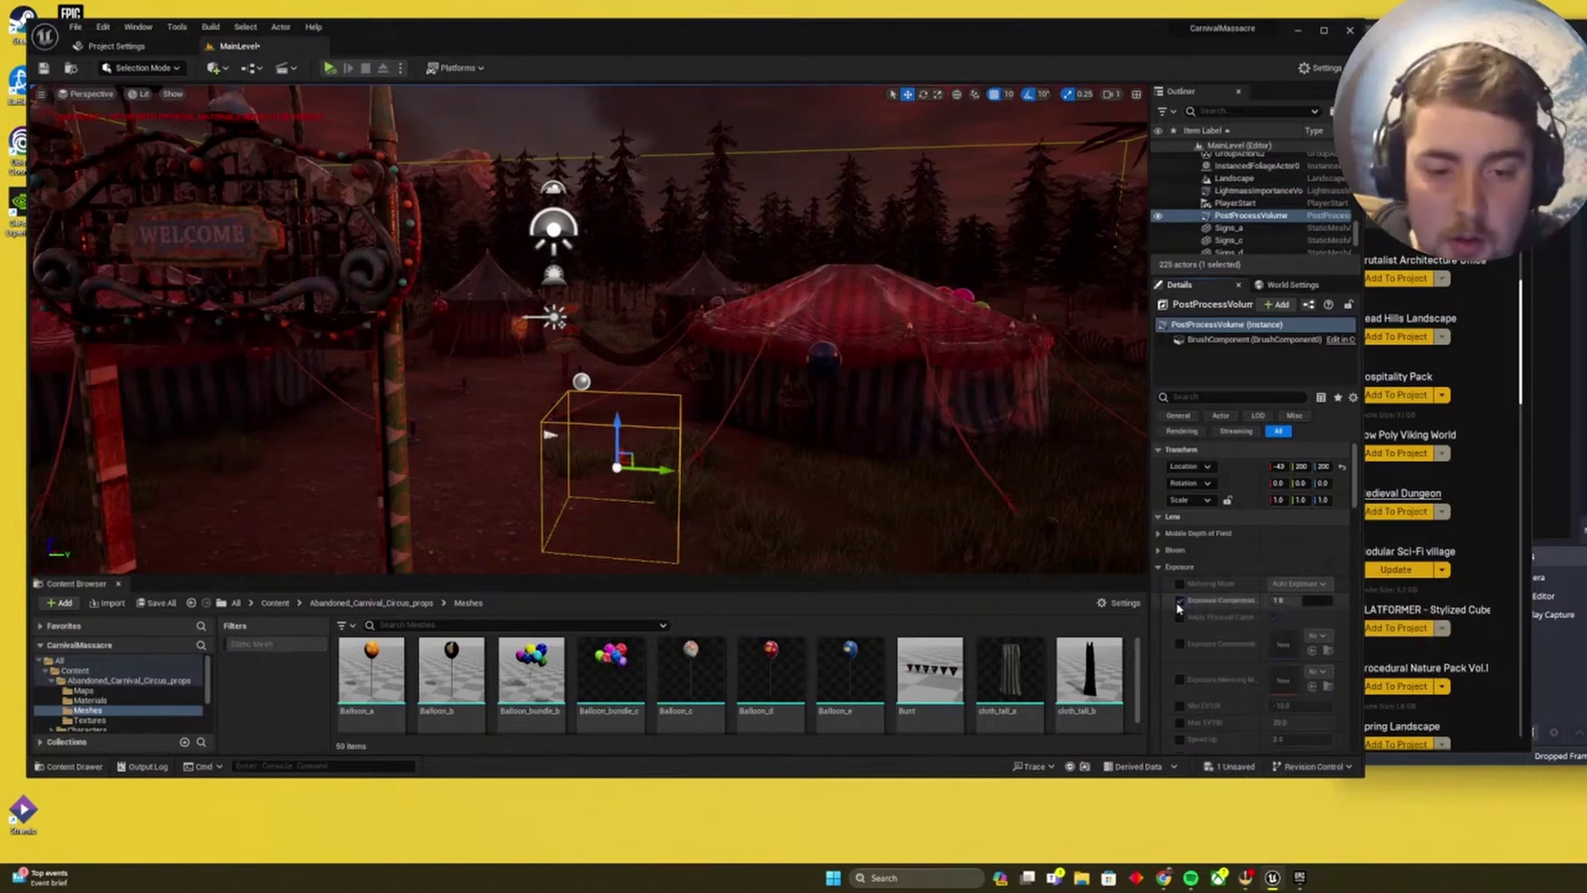
{"action": "left_click", "coordinate": [1298, 601]}
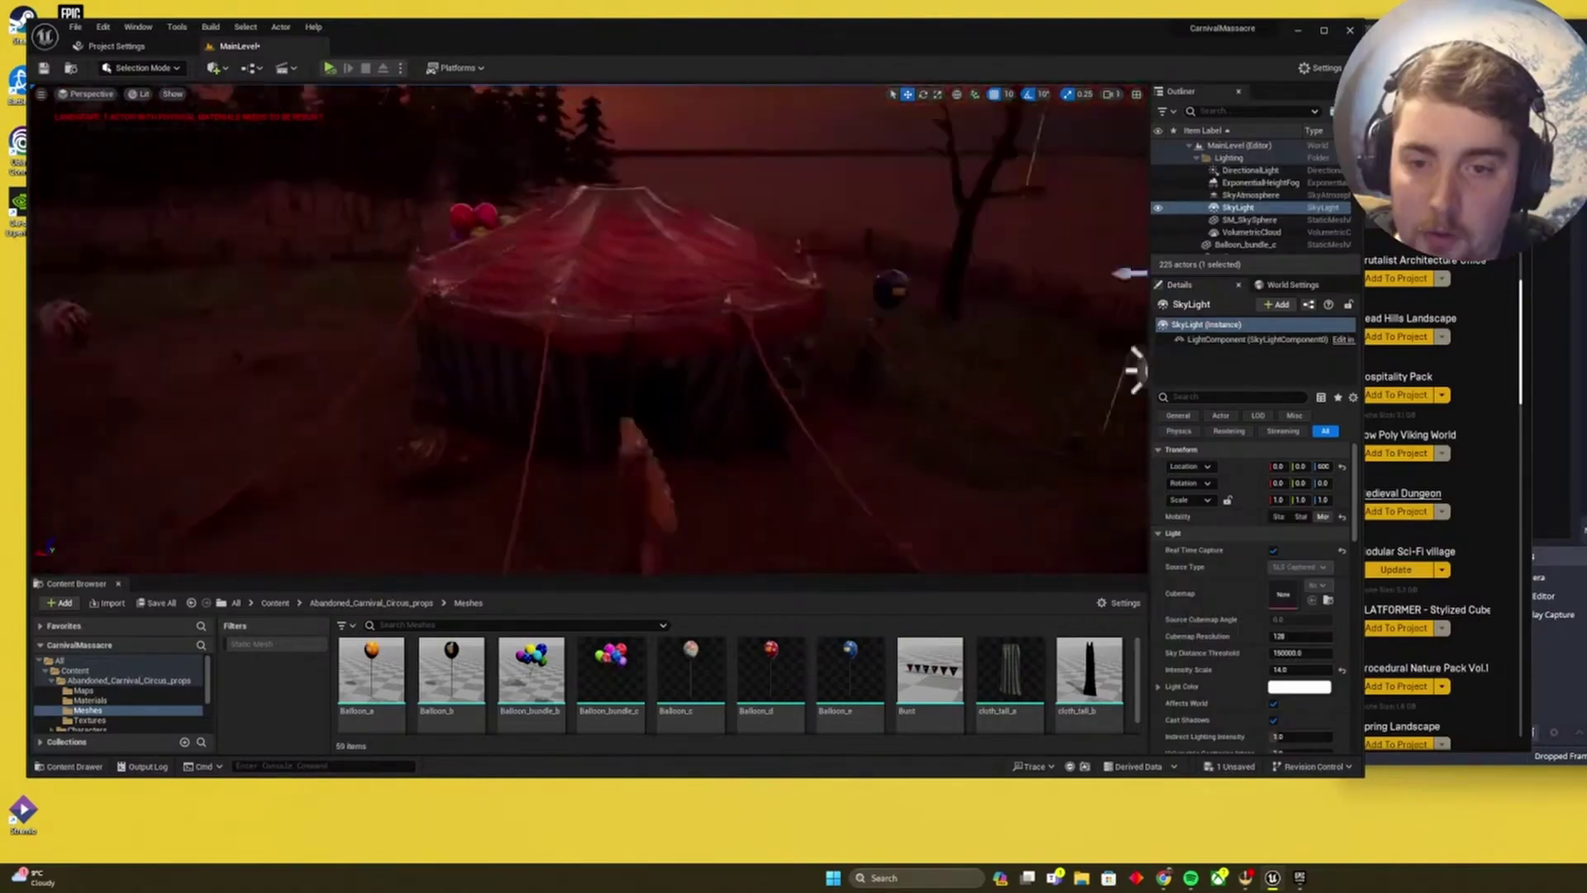
Add a point light to the level near the small tent at the back.
{"action": "right_click_drag", "start_coordinate": [588, 329], "coordinate": [413, 388]}
{"action": "right_click_drag", "start_coordinate": [505, 322], "coordinate": [736, 220]}
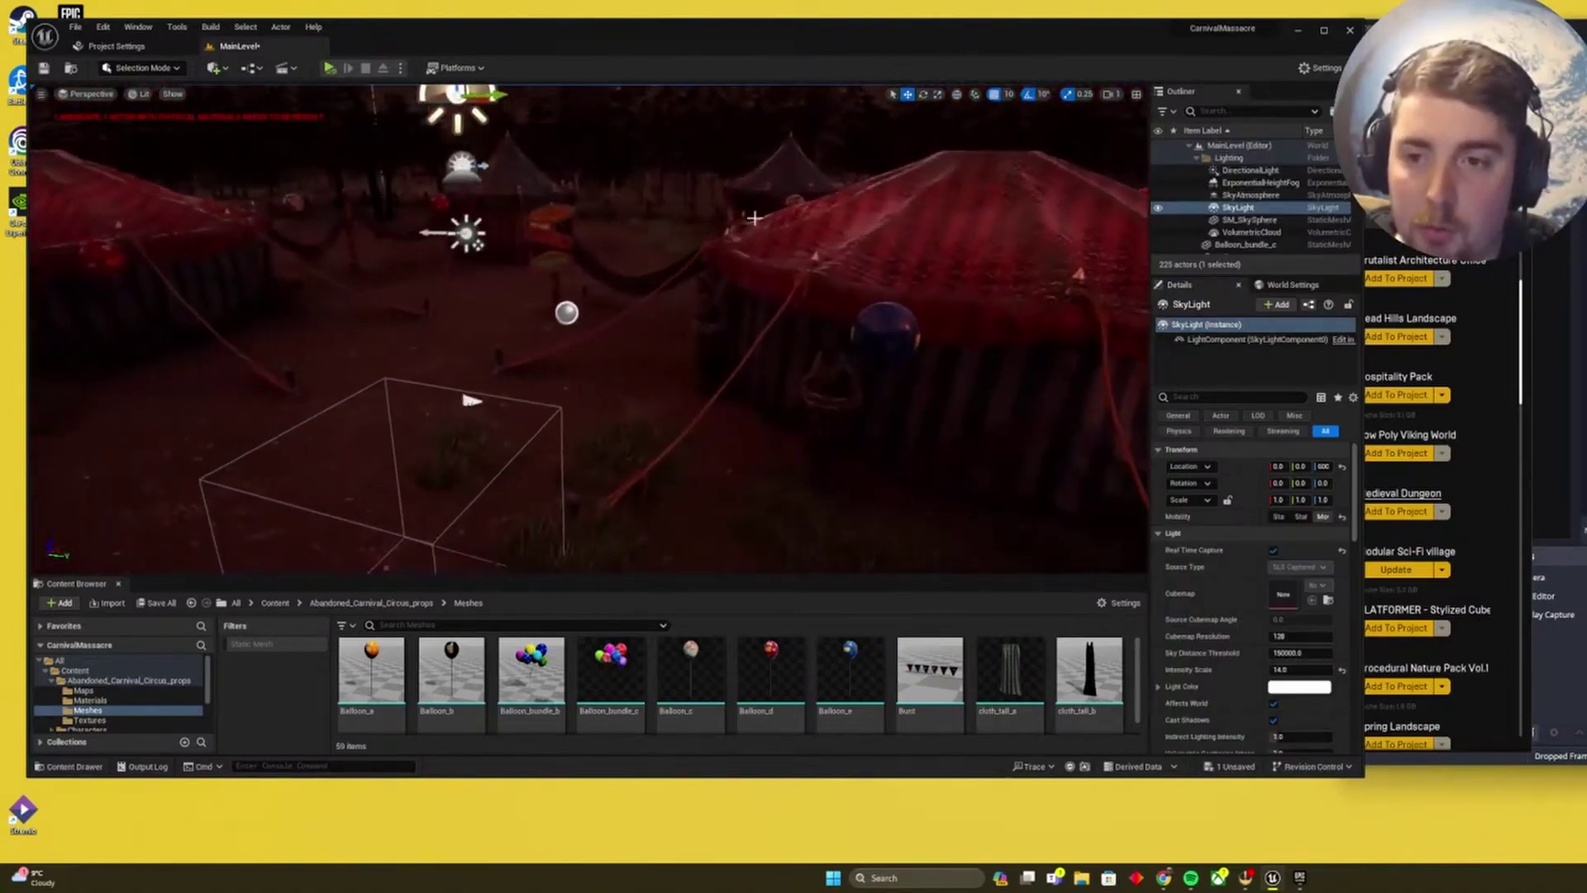
{"action": "right_click_drag", "start_coordinate": [563, 273], "coordinate": [455, 248]}
{"action": "right_click_drag", "start_coordinate": [298, 263], "coordinate": [822, 260]}
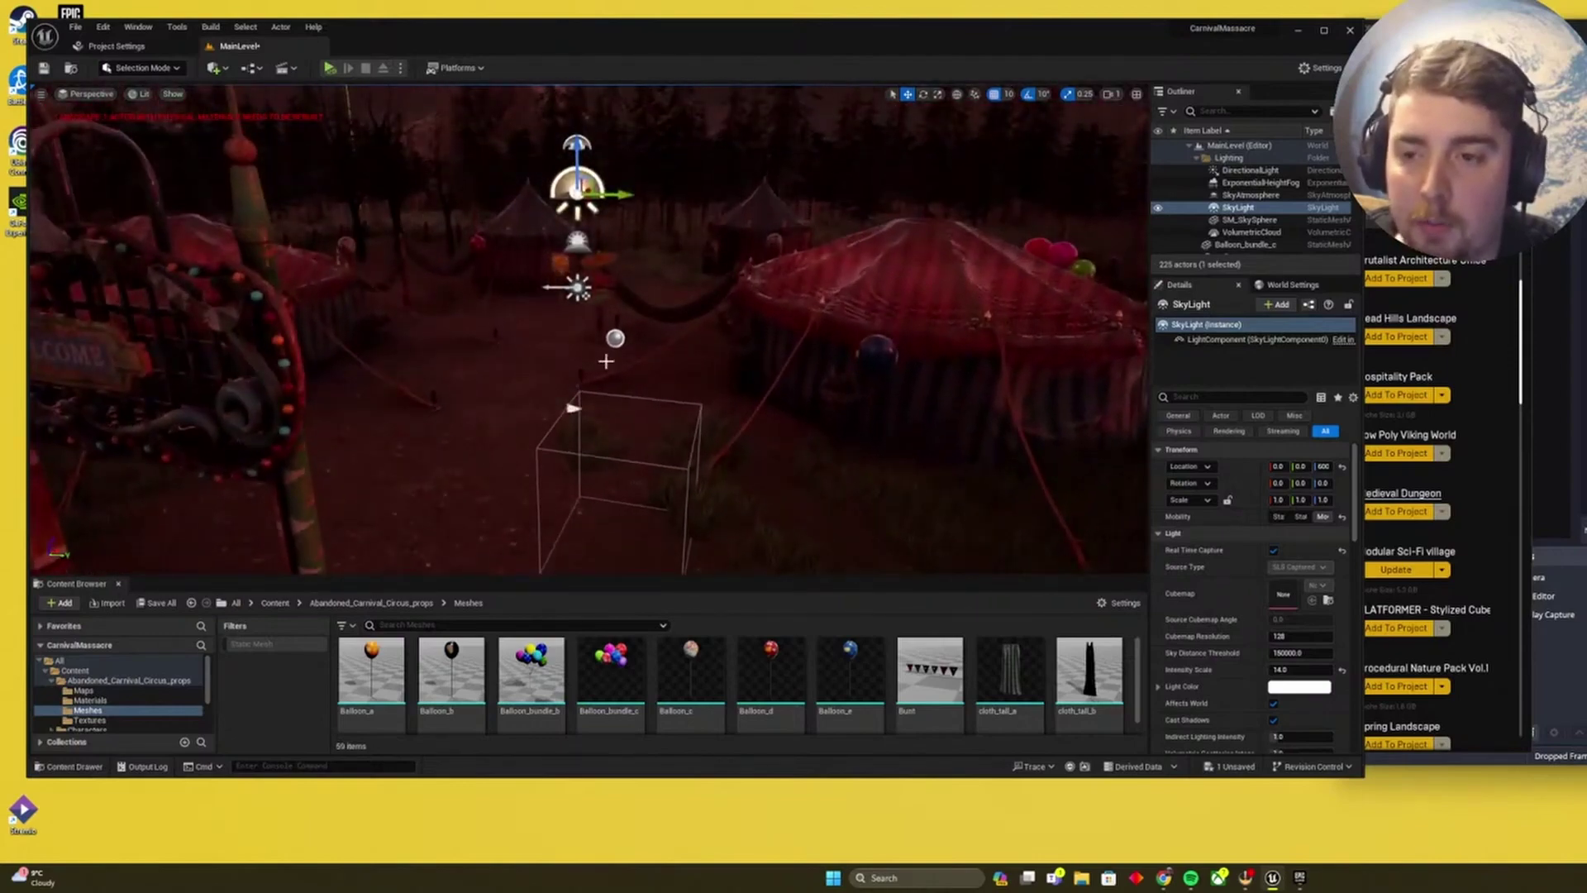
{"action": "left_click", "coordinate": [215, 68]}
{"action": "mouse_move", "coordinate": [253, 196]}
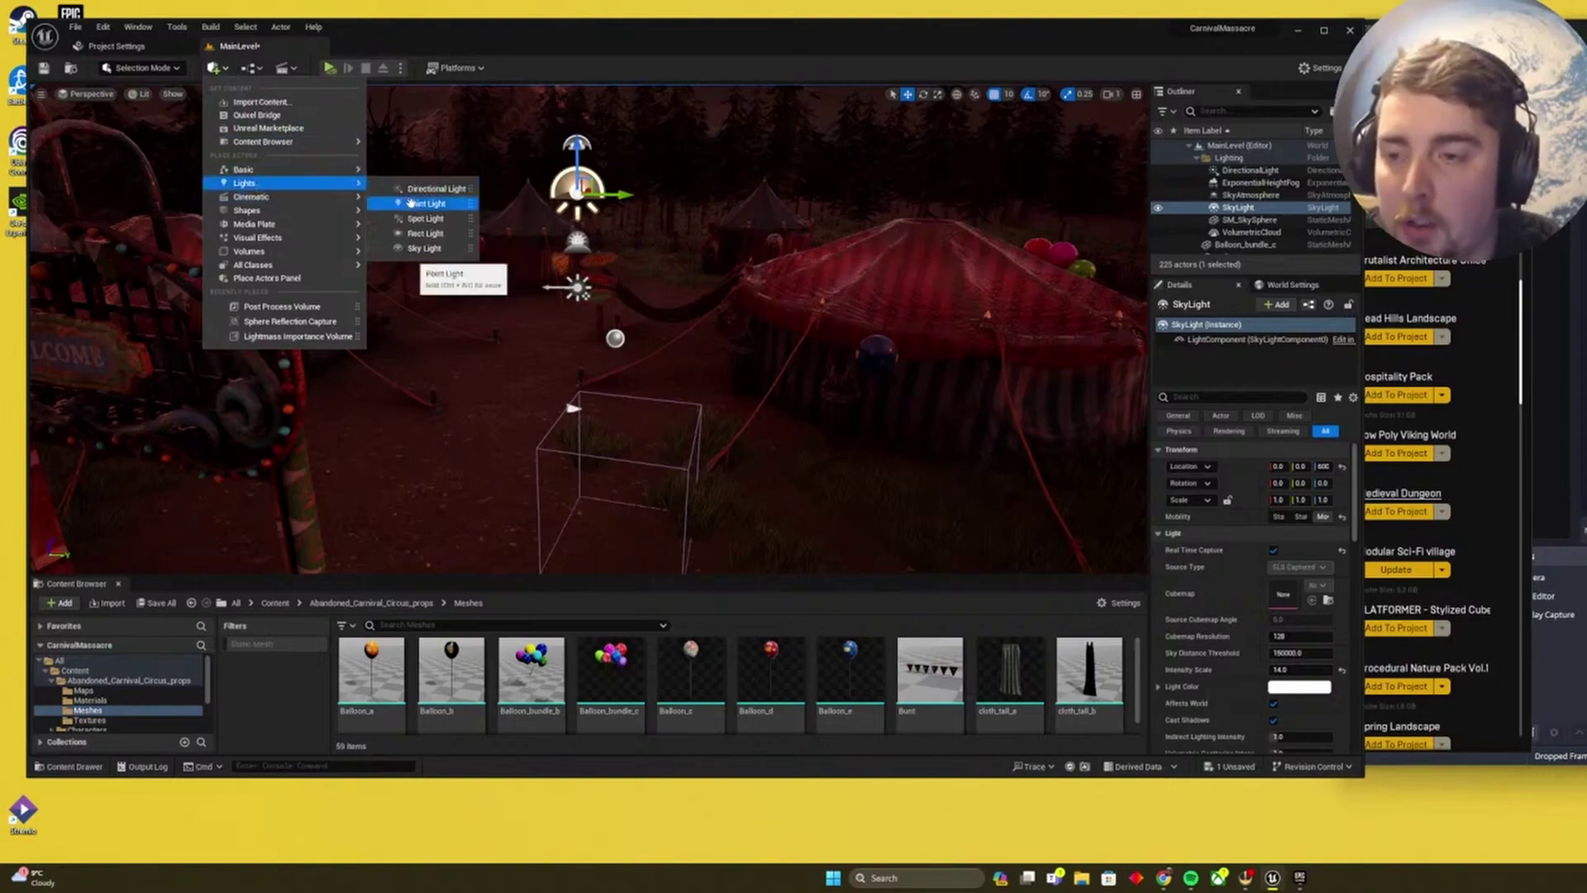
{"action": "left_click_drag", "start_coordinate": [411, 202], "coordinate": [769, 248]}
Reposition the point light behind the large striped tent so it shines on the small rear tent.
{"action": "key", "text": "w"}
{"action": "right_click_drag", "start_coordinate": [631, 267], "coordinate": [703, 363]}
{"action": "left_click_drag", "start_coordinate": [552, 279], "coordinate": [875, 384]}
{"action": "right_click_drag", "start_coordinate": [736, 354], "coordinate": [632, 322]}
{"action": "key", "text": "s"}
{"action": "key", "text": "s"}
{"action": "right_click_drag", "start_coordinate": [551, 509], "coordinate": [551, 509]}
Set the point light's colour to pink, trying green first.
{"action": "left_click", "coordinate": [1289, 587]}
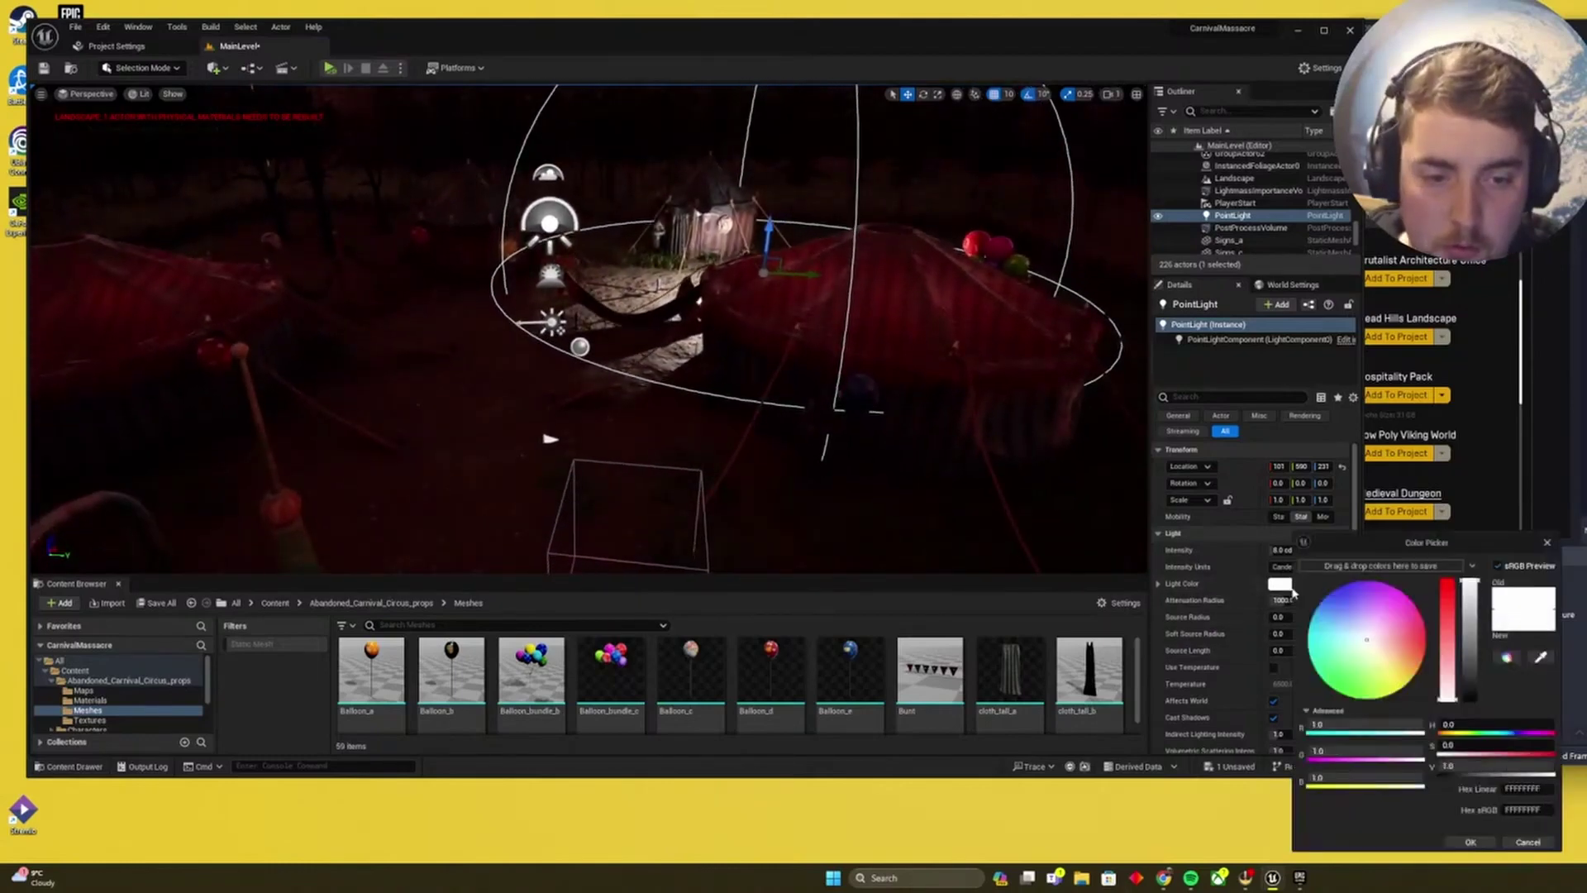
{"action": "left_click_drag", "start_coordinate": [1365, 655], "coordinate": [1312, 747]}
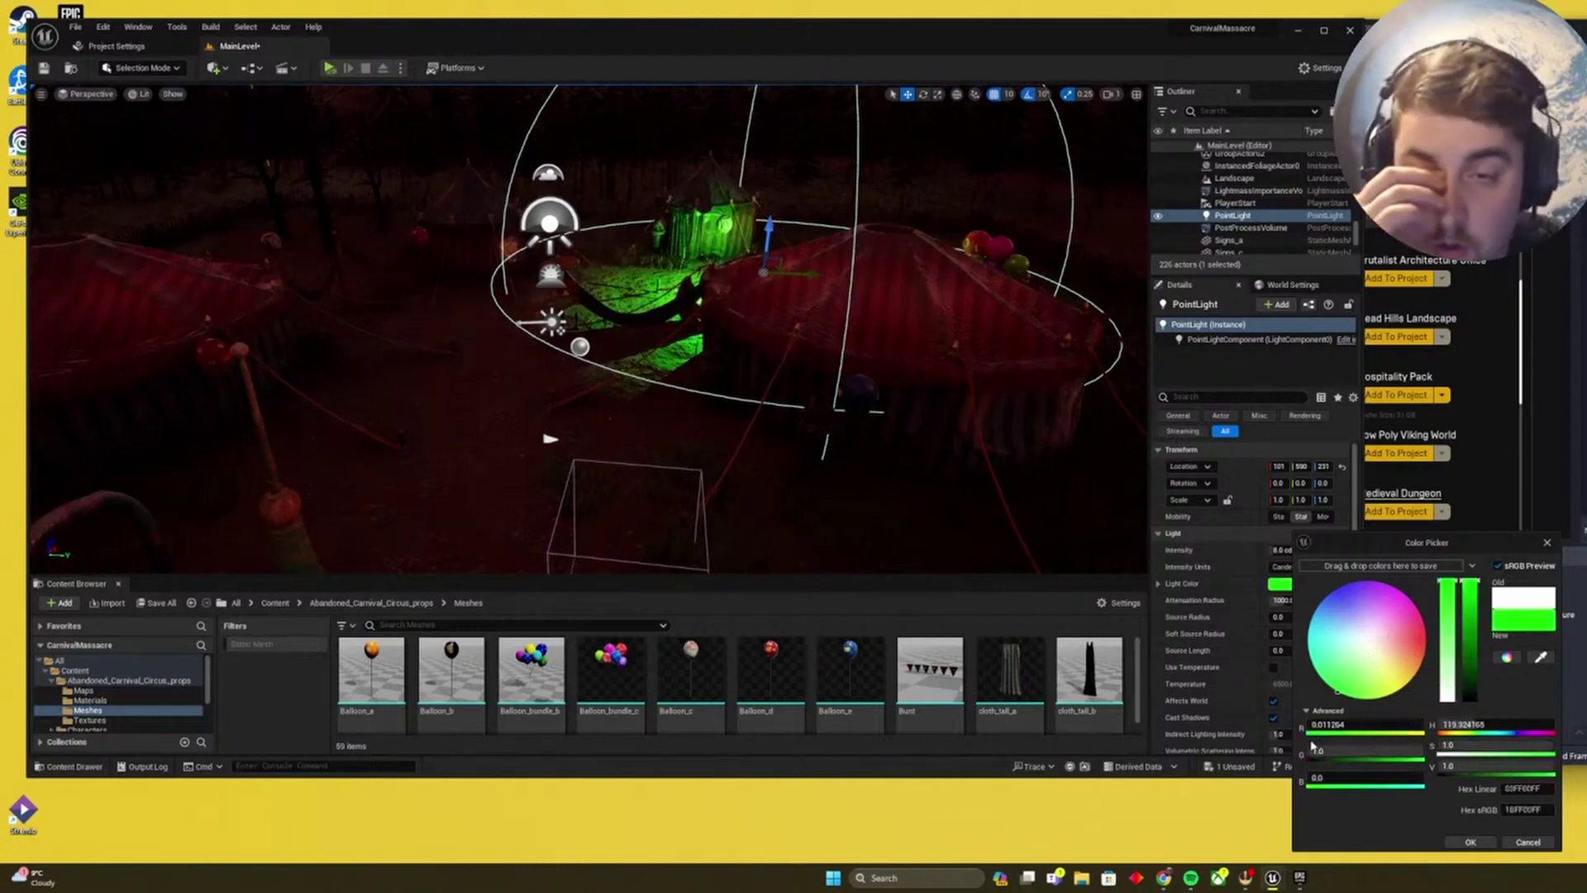
{"action": "left_click_drag", "start_coordinate": [1311, 742], "coordinate": [1396, 612]}
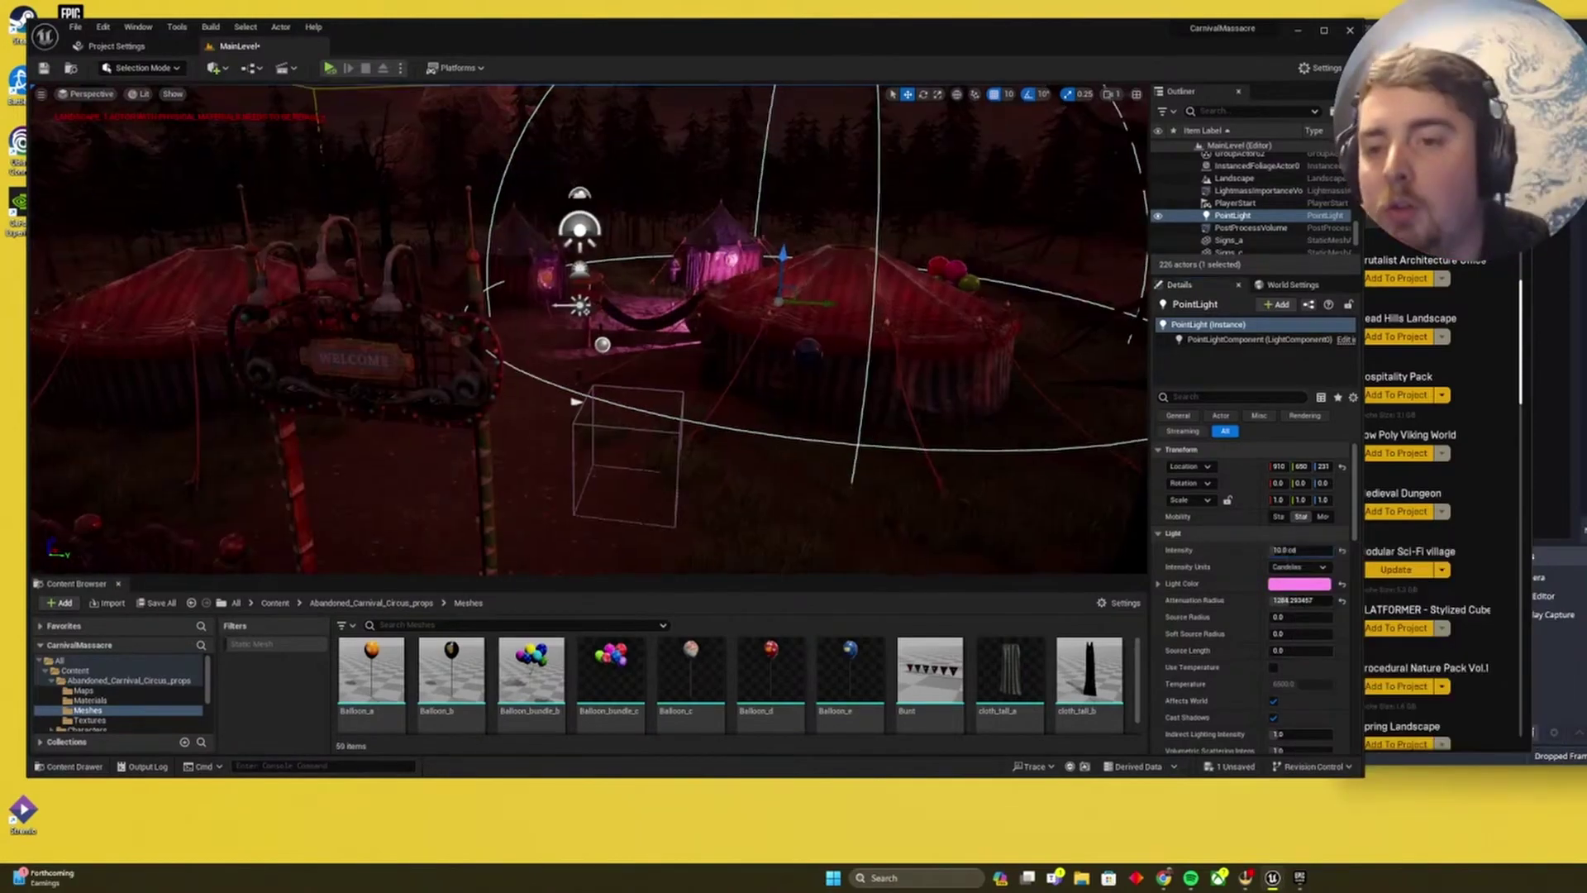
Set the pink point light's intensity to 6 cd and save the level.
{"action": "right_click_drag", "start_coordinate": [579, 331], "coordinate": [582, 329]}
{"action": "left_click", "coordinate": [1298, 552]}
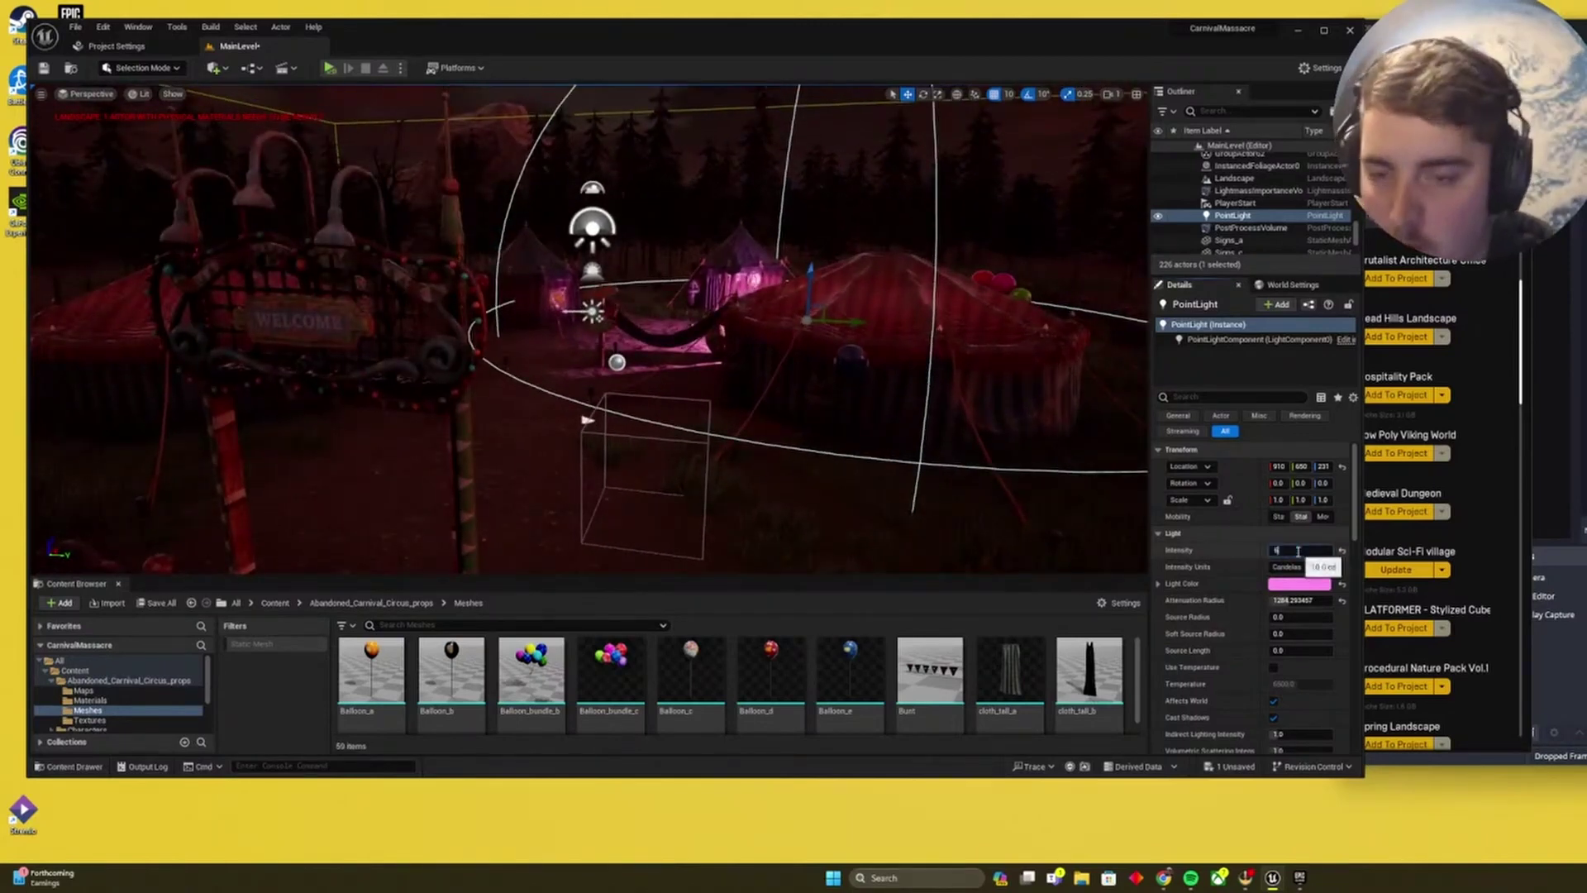
{"action": "type", "text": "8"}
{"action": "key", "text": "Return"}
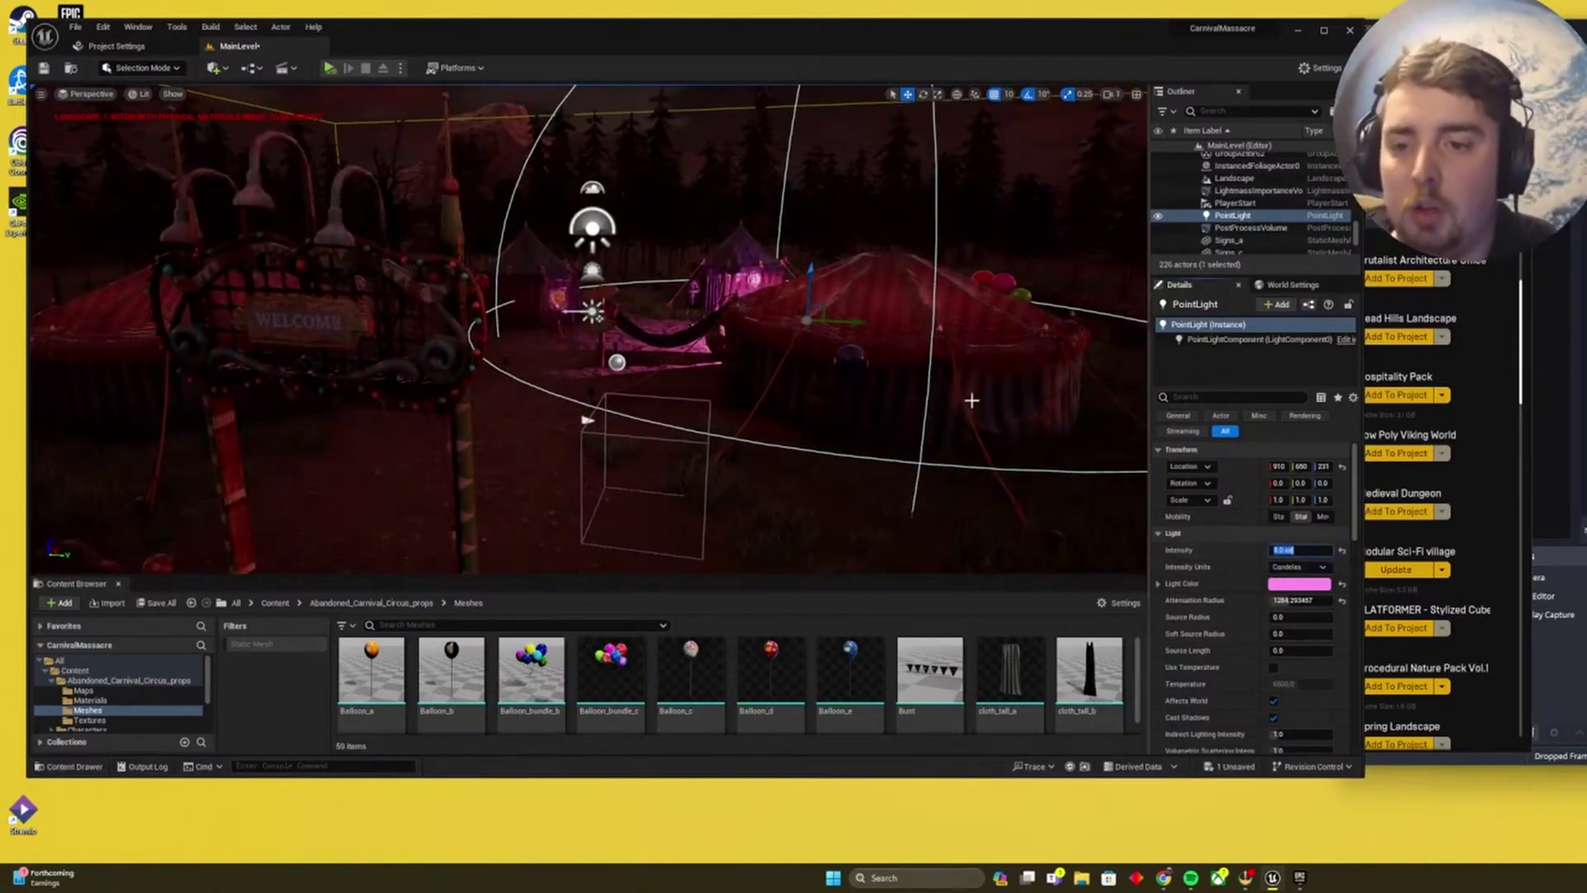
{"action": "right_click_drag", "start_coordinate": [970, 401], "coordinate": [984, 407]}
{"action": "right_click_drag", "start_coordinate": [636, 324], "coordinate": [700, 371]}
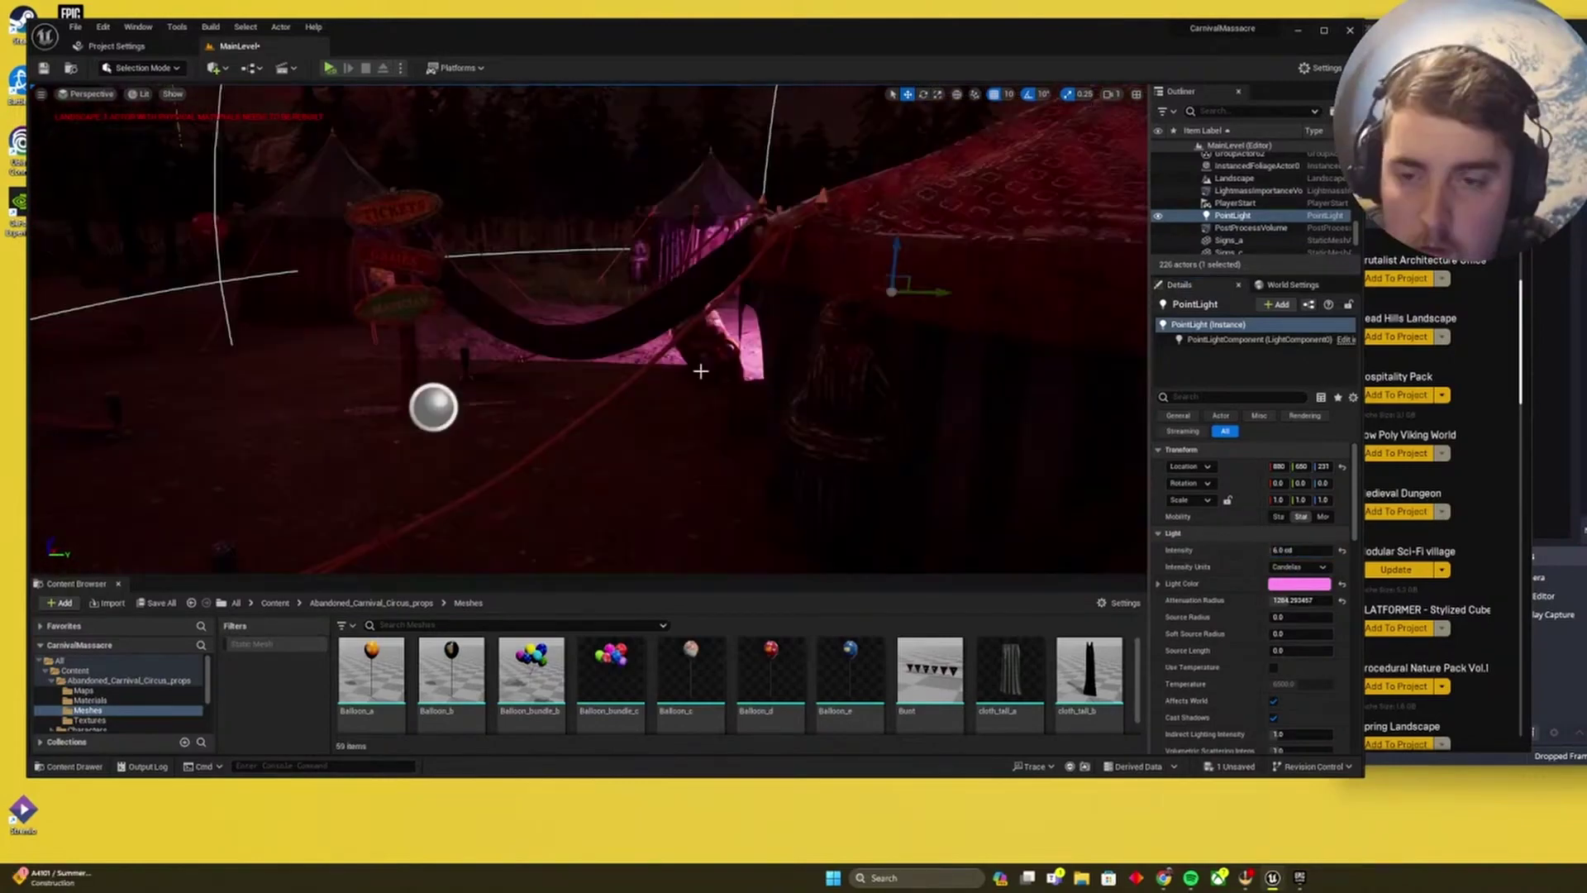
{"action": "key", "text": "ctrl+s"}
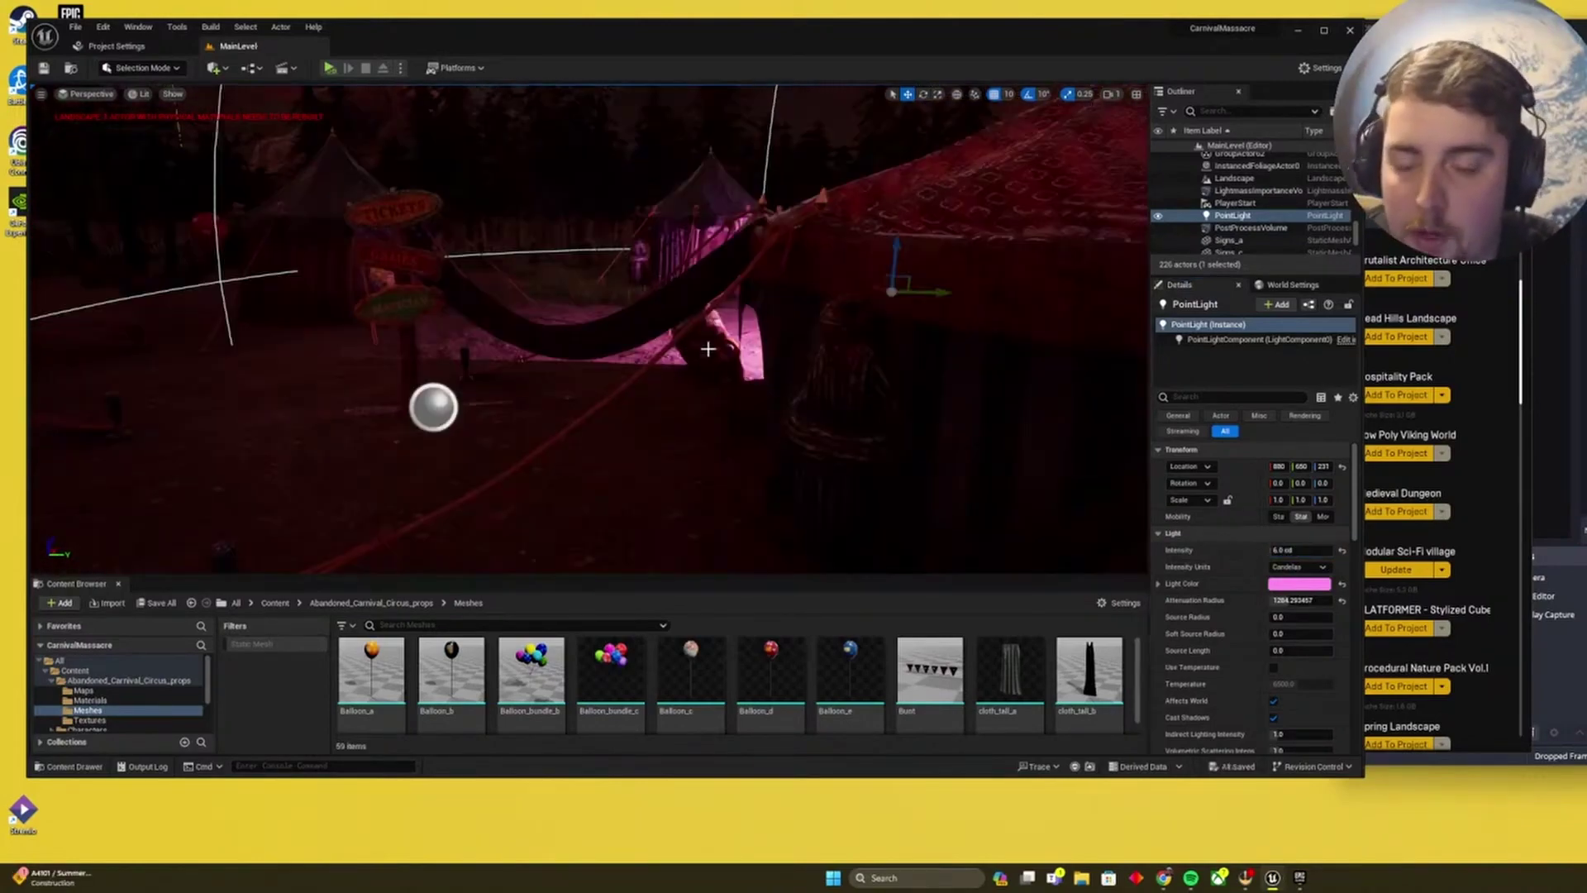
Duplicate the pink point light and place the copy beside the large striped tent, closer to the entrance.
{"action": "right_click_drag", "start_coordinate": [744, 382], "coordinate": [693, 382]}
{"action": "right_click_drag", "start_coordinate": [592, 437], "coordinate": [584, 421]}
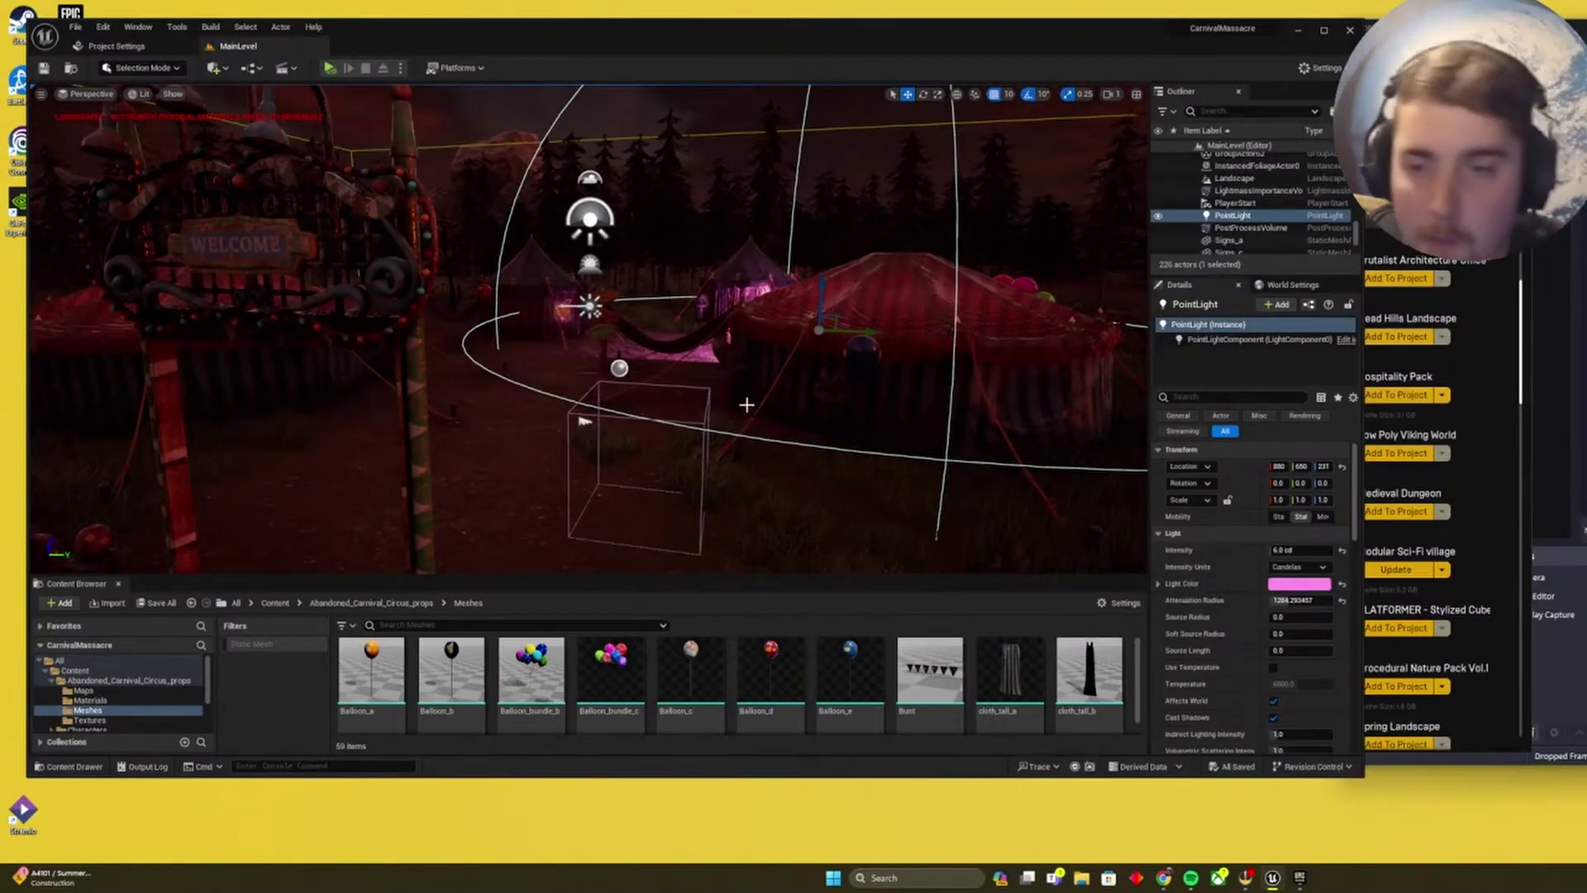
{"action": "right_click_drag", "start_coordinate": [747, 405], "coordinate": [808, 408]}
{"action": "left_click_drag", "start_coordinate": [808, 407], "coordinate": [844, 475], "text": "alt"}
{"action": "right_click_drag", "start_coordinate": [844, 474], "coordinate": [843, 504]}
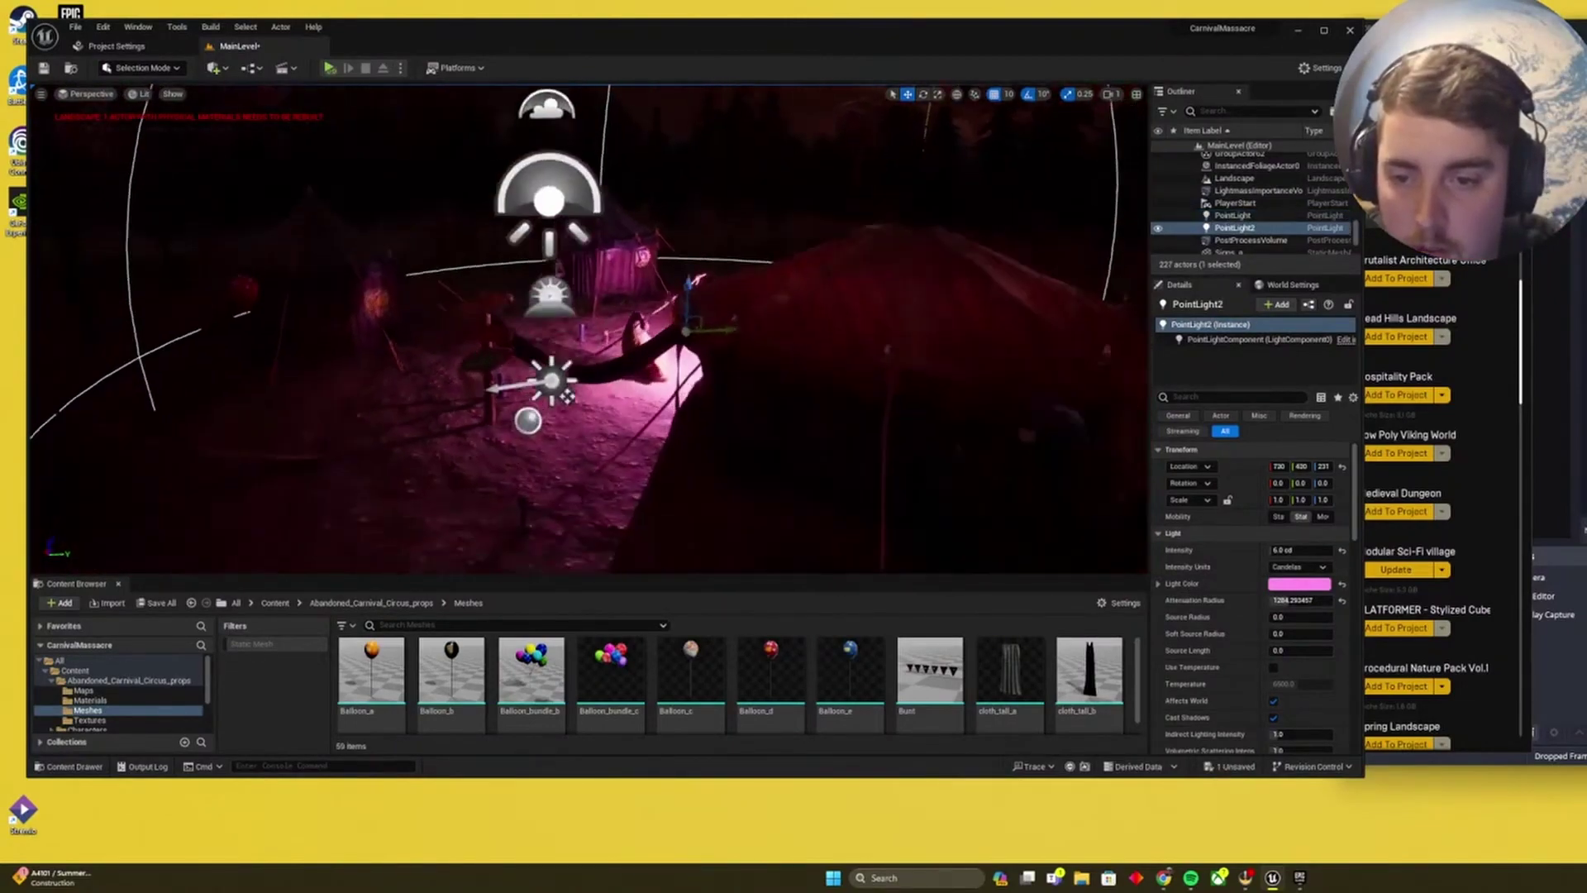
Reduce the duplicated pink light's attenuation radius to about 126 and set its intensity to 2 cd.
{"action": "right_click_drag", "start_coordinate": [1017, 467], "coordinate": [1017, 489]}
{"action": "left_click_drag", "start_coordinate": [1304, 600], "coordinate": [1241, 601]}
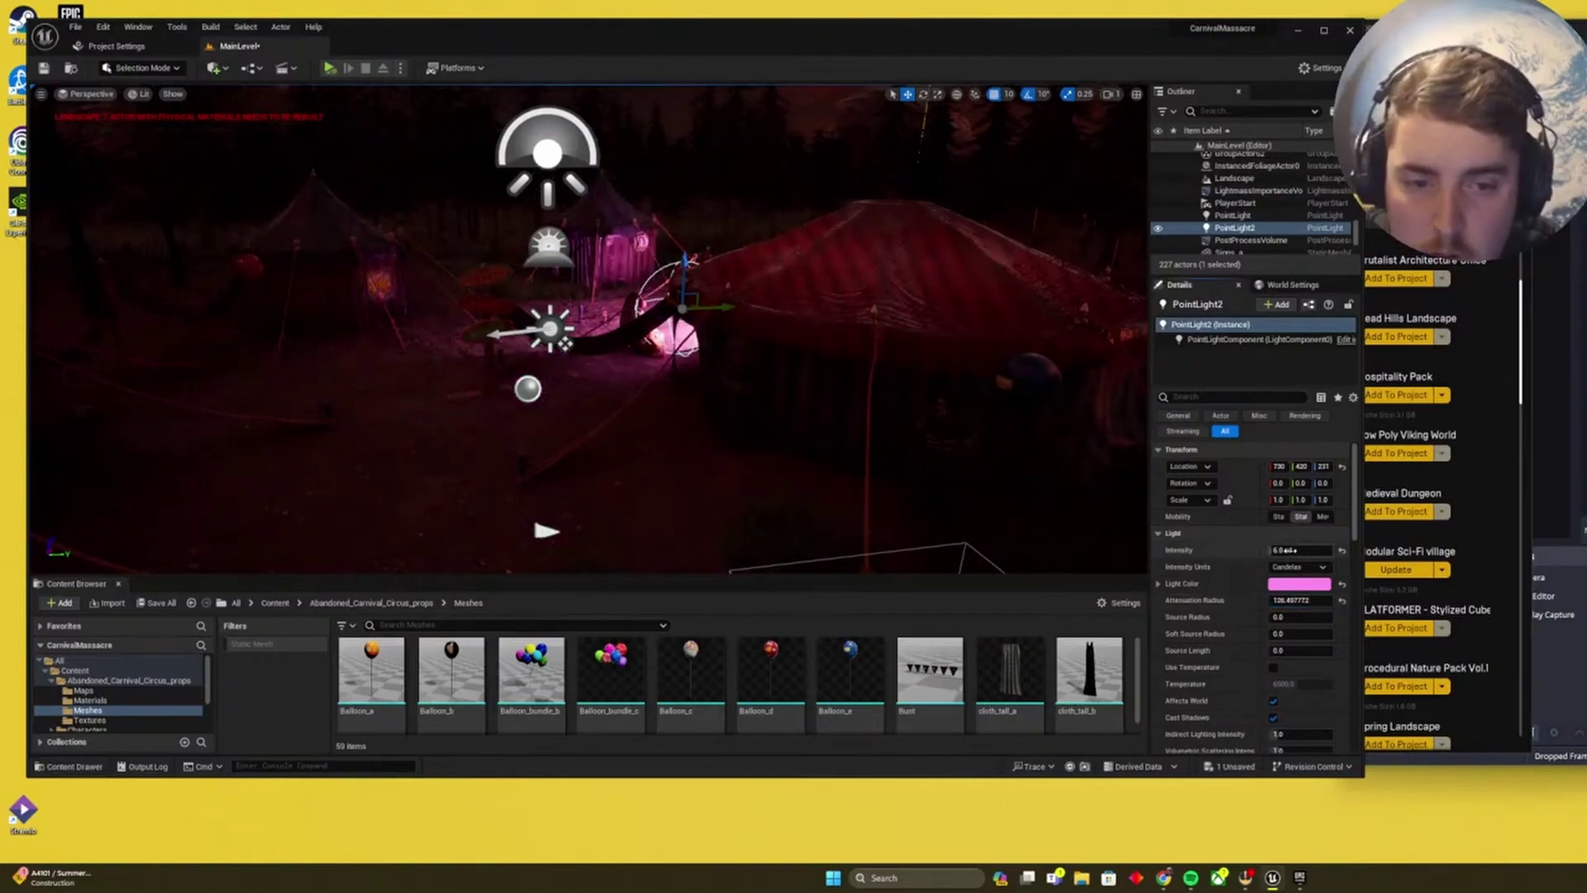
{"action": "left_click", "coordinate": [1286, 550]}
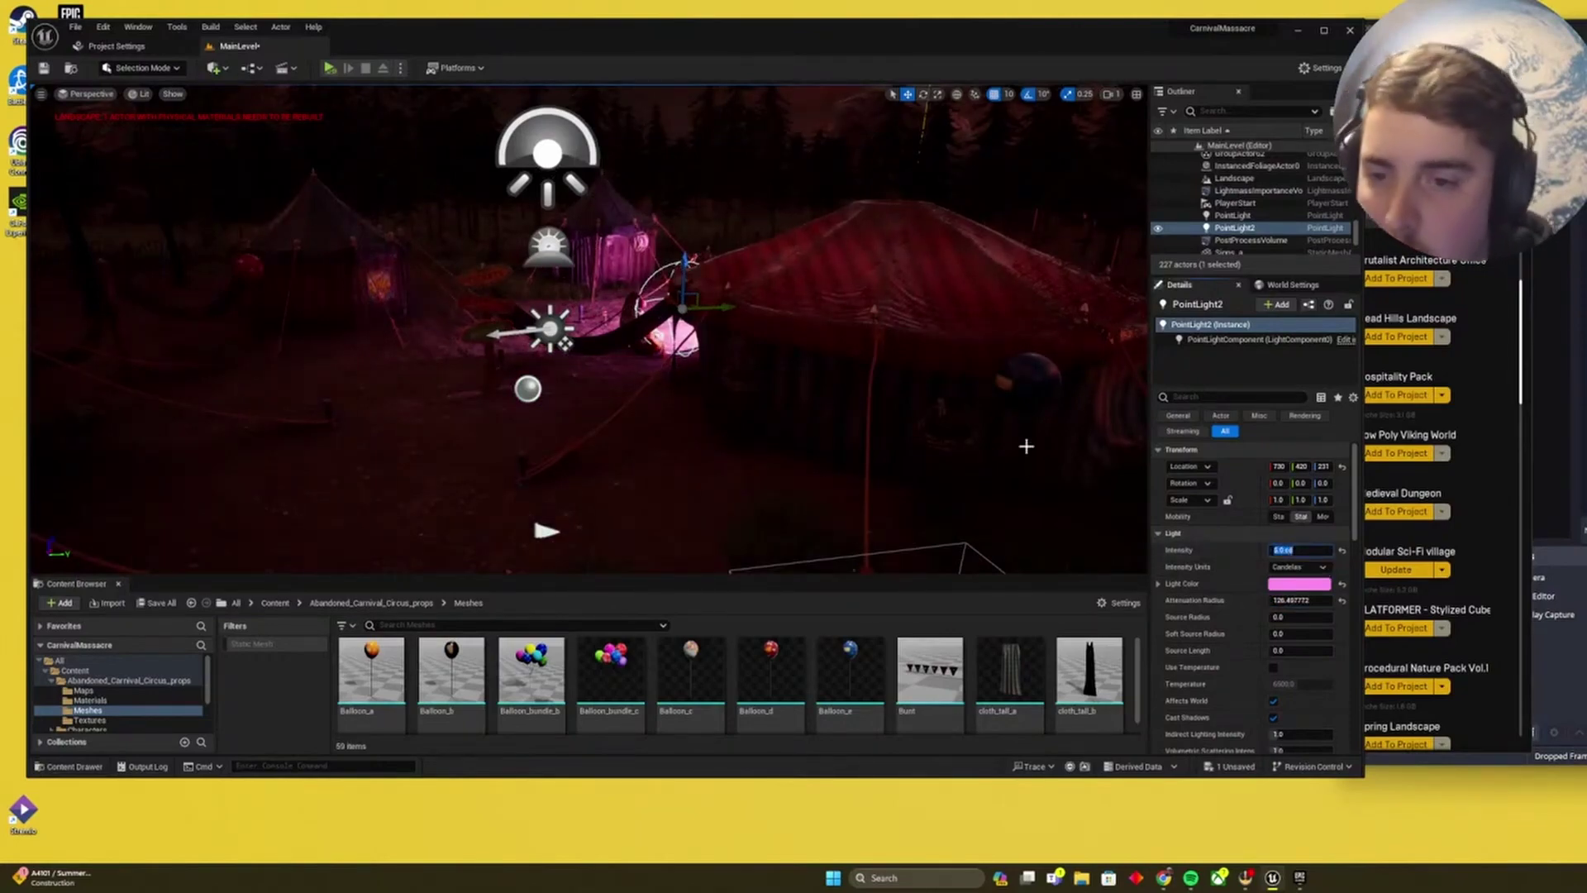
Move the duplicated pink light in close beside the clown figure at the side of the large striped tent.
{"action": "key", "text": "w"}
{"action": "mouse_move", "coordinate": [612, 300]}
{"action": "right_mouse_down"}
{"action": "mouse_move", "coordinate": [591, 306]}
{"action": "mouse_move", "coordinate": [703, 302]}
{"action": "mouse_move", "coordinate": [613, 300]}
{"action": "right_mouse_up"}
{"action": "key", "text": "s"}
{"action": "left_click_drag", "start_coordinate": [734, 269], "coordinate": [746, 304]}
{"action": "left_click_drag", "start_coordinate": [746, 337], "coordinate": [735, 335]}
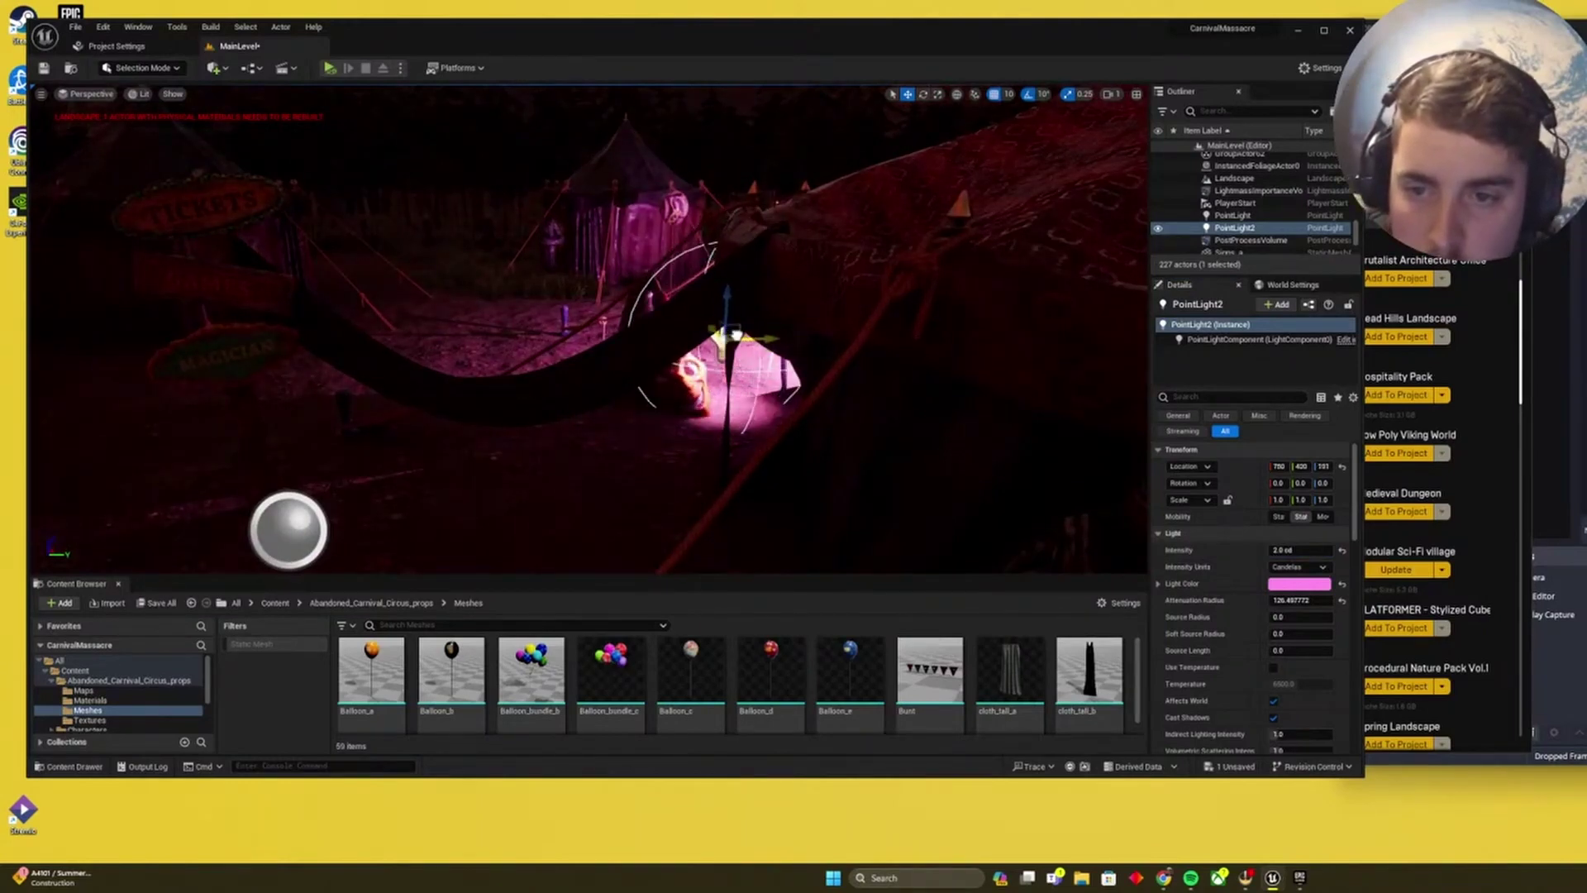
{"action": "key", "text": "w"}
{"action": "right_click_drag", "start_coordinate": [735, 334], "coordinate": [777, 406]}
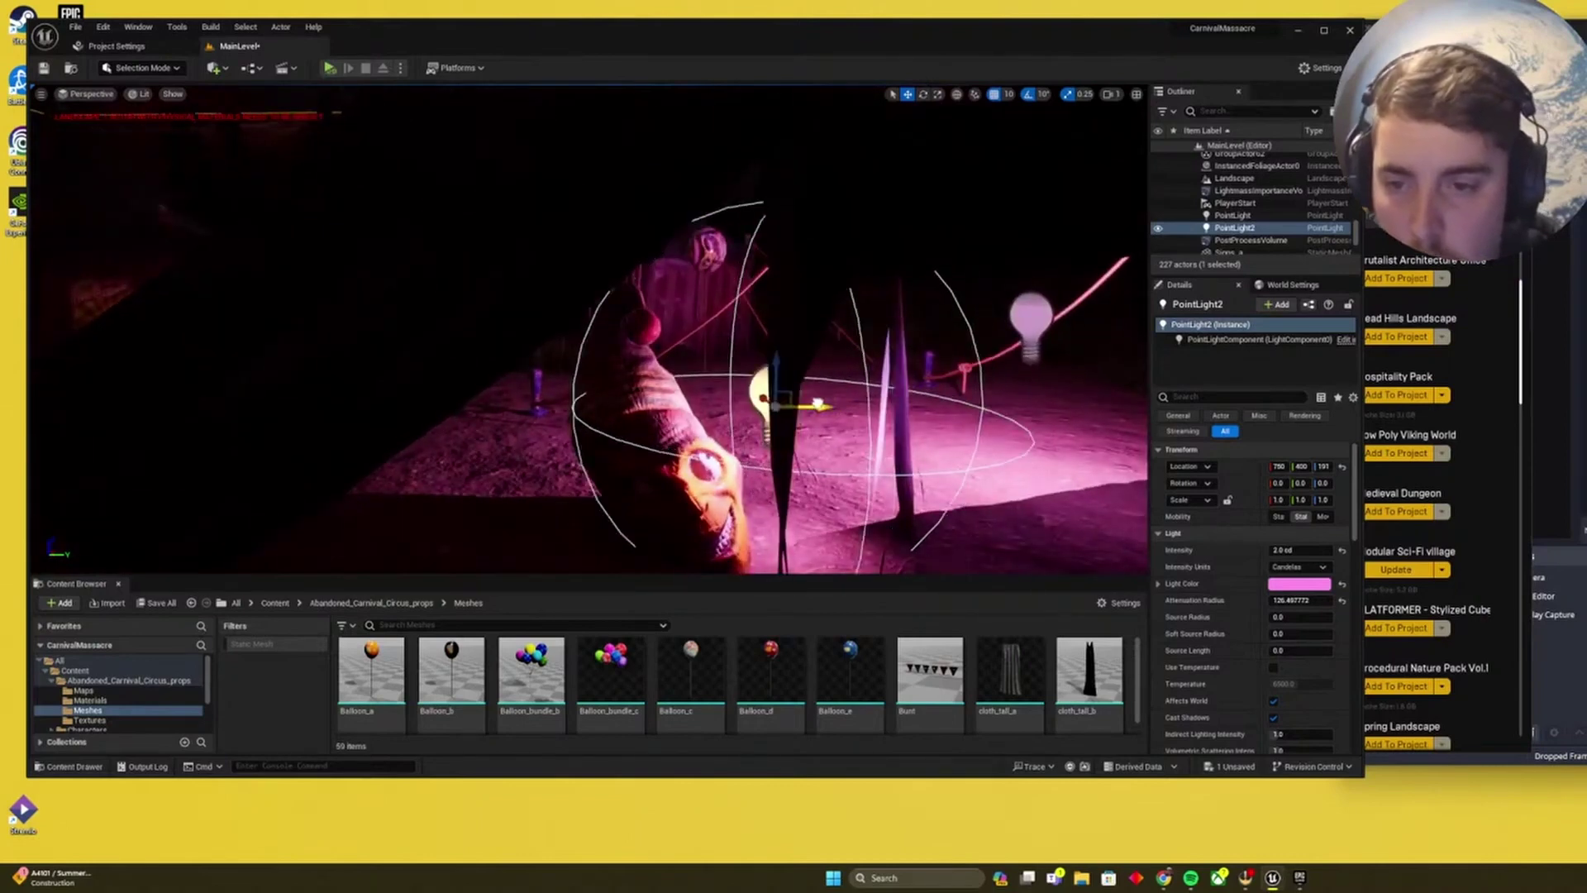
{"action": "mouse_move", "coordinate": [776, 378]}
{"action": "left_mouse_down"}
{"action": "mouse_move", "coordinate": [775, 345]}
{"action": "mouse_move", "coordinate": [798, 372]}
{"action": "mouse_move", "coordinate": [783, 373]}
{"action": "left_mouse_up"}
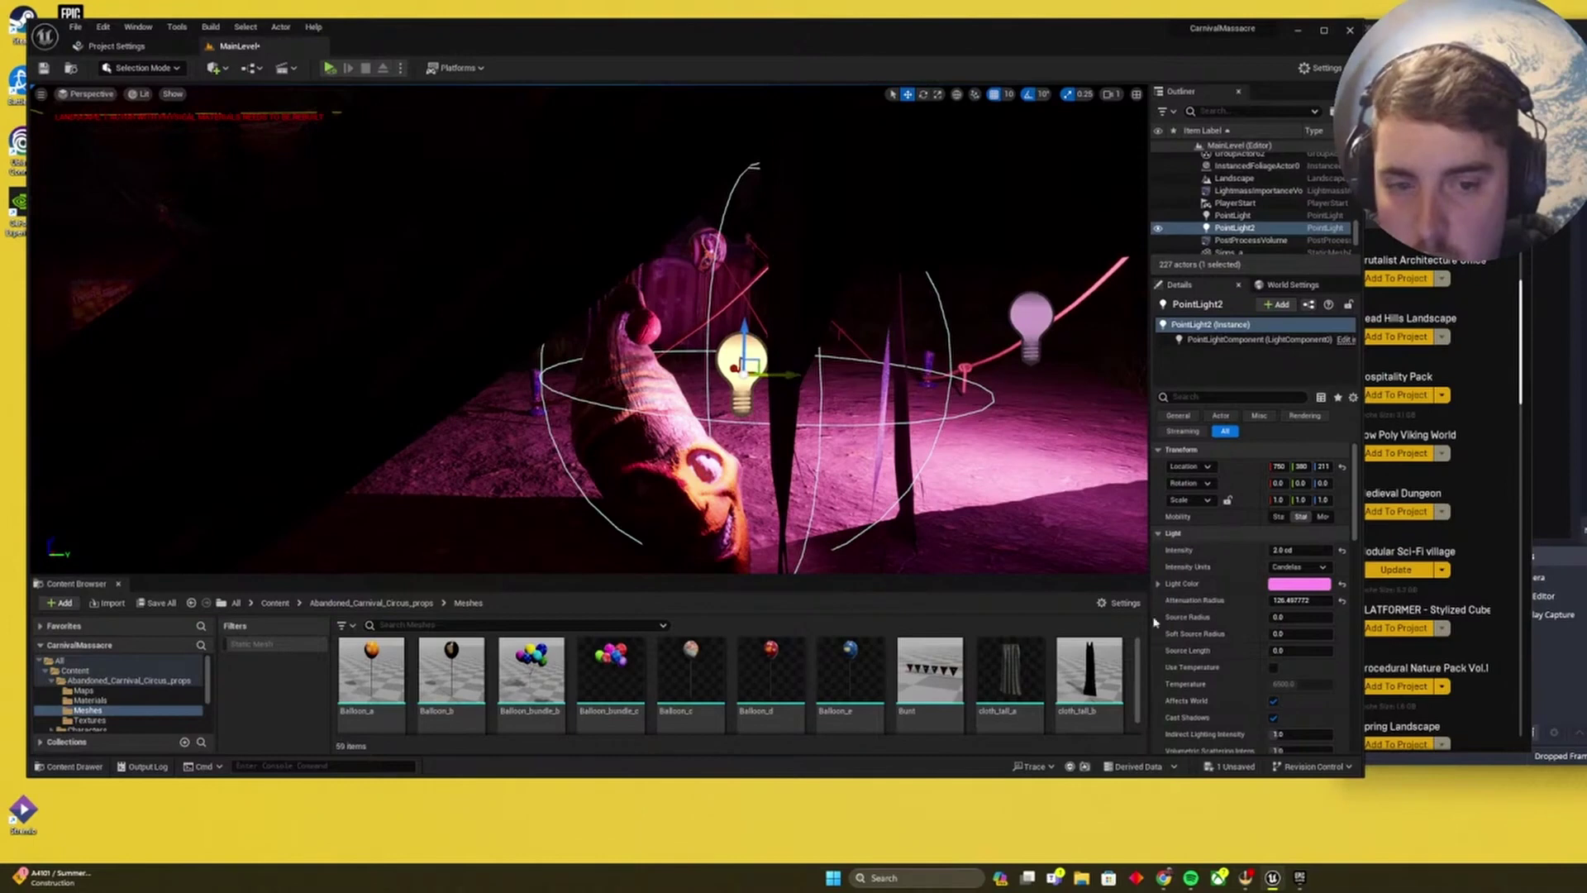
Set the clown figure light's attenuation radius to 200 and its intensity to 1 cd.
{"action": "type", "text": "200"}
{"action": "key", "text": "Return"}
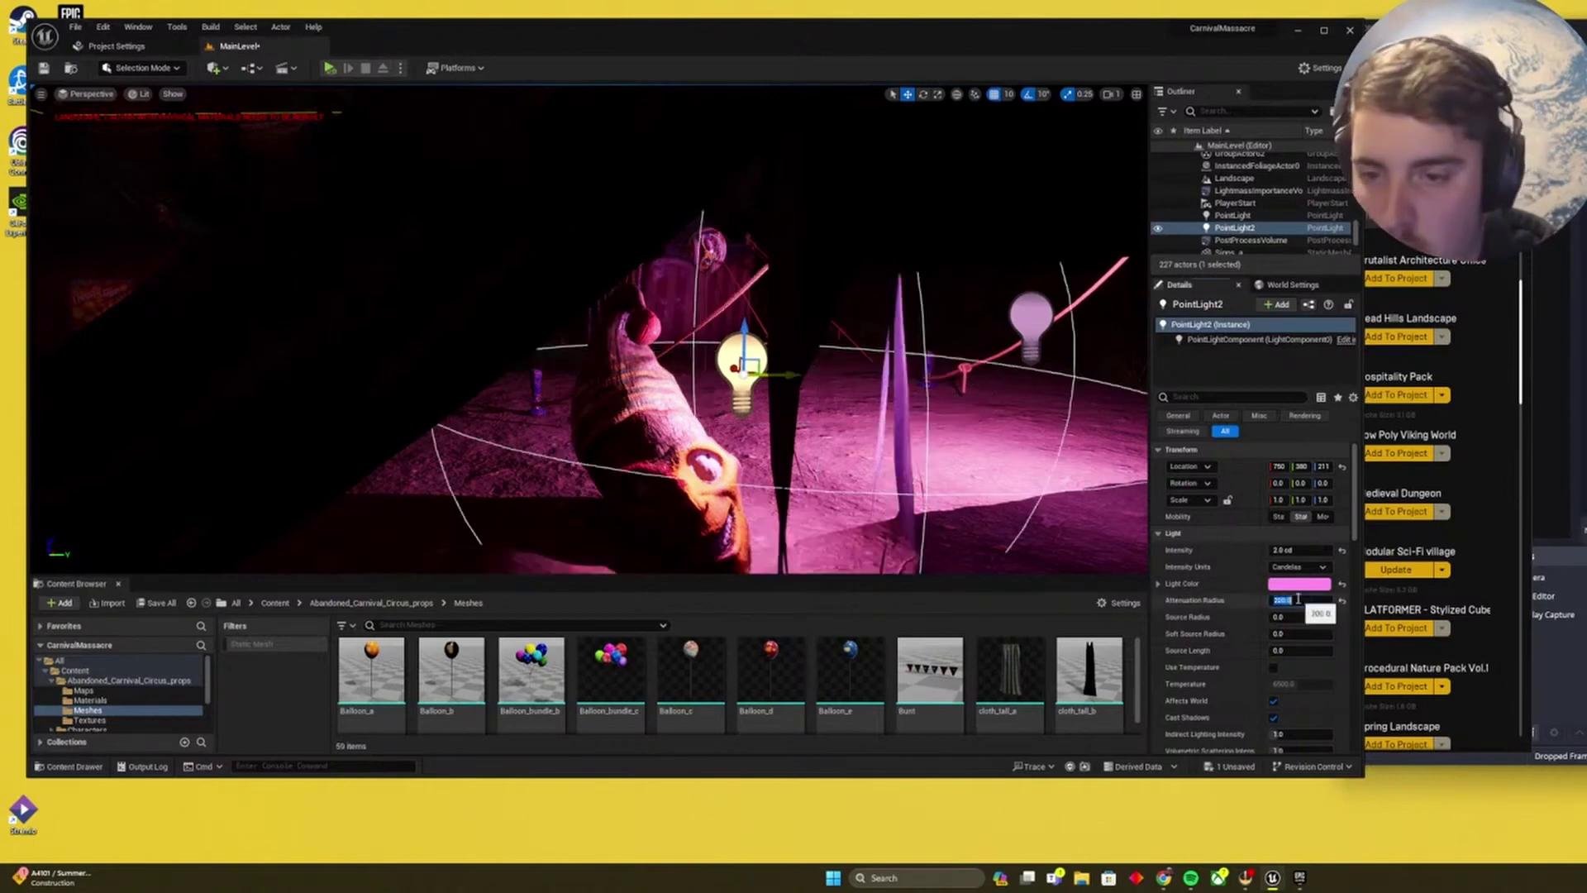
{"action": "left_click", "coordinate": [1296, 547]}
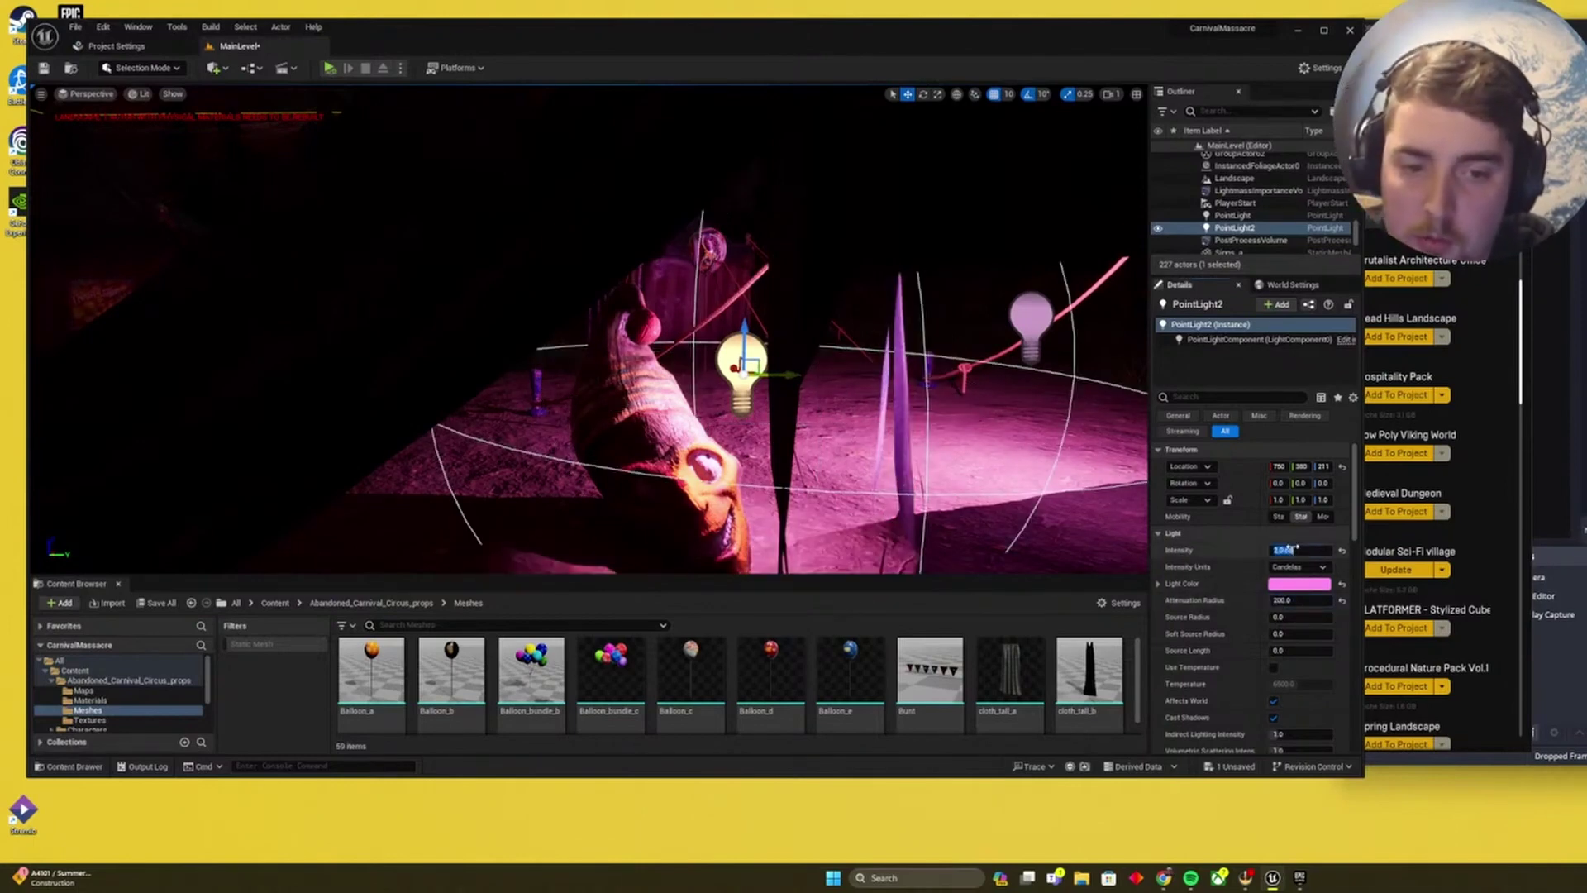
{"action": "type", "text": "1"}
{"action": "key", "text": "Return"}
Deselect the light and examine the overall tent lighting from the carnival entrance.
{"action": "key", "text": "s"}
{"action": "right_click_drag", "start_coordinate": [1074, 463], "coordinate": [1075, 488]}
{"action": "right_click_drag", "start_coordinate": [695, 370], "coordinate": [610, 319]}
{"action": "key", "text": "w"}
{"action": "key", "text": "s"}
{"action": "key", "text": "Escape"}
{"action": "key", "text": "Down"}
{"action": "key", "text": "w"}
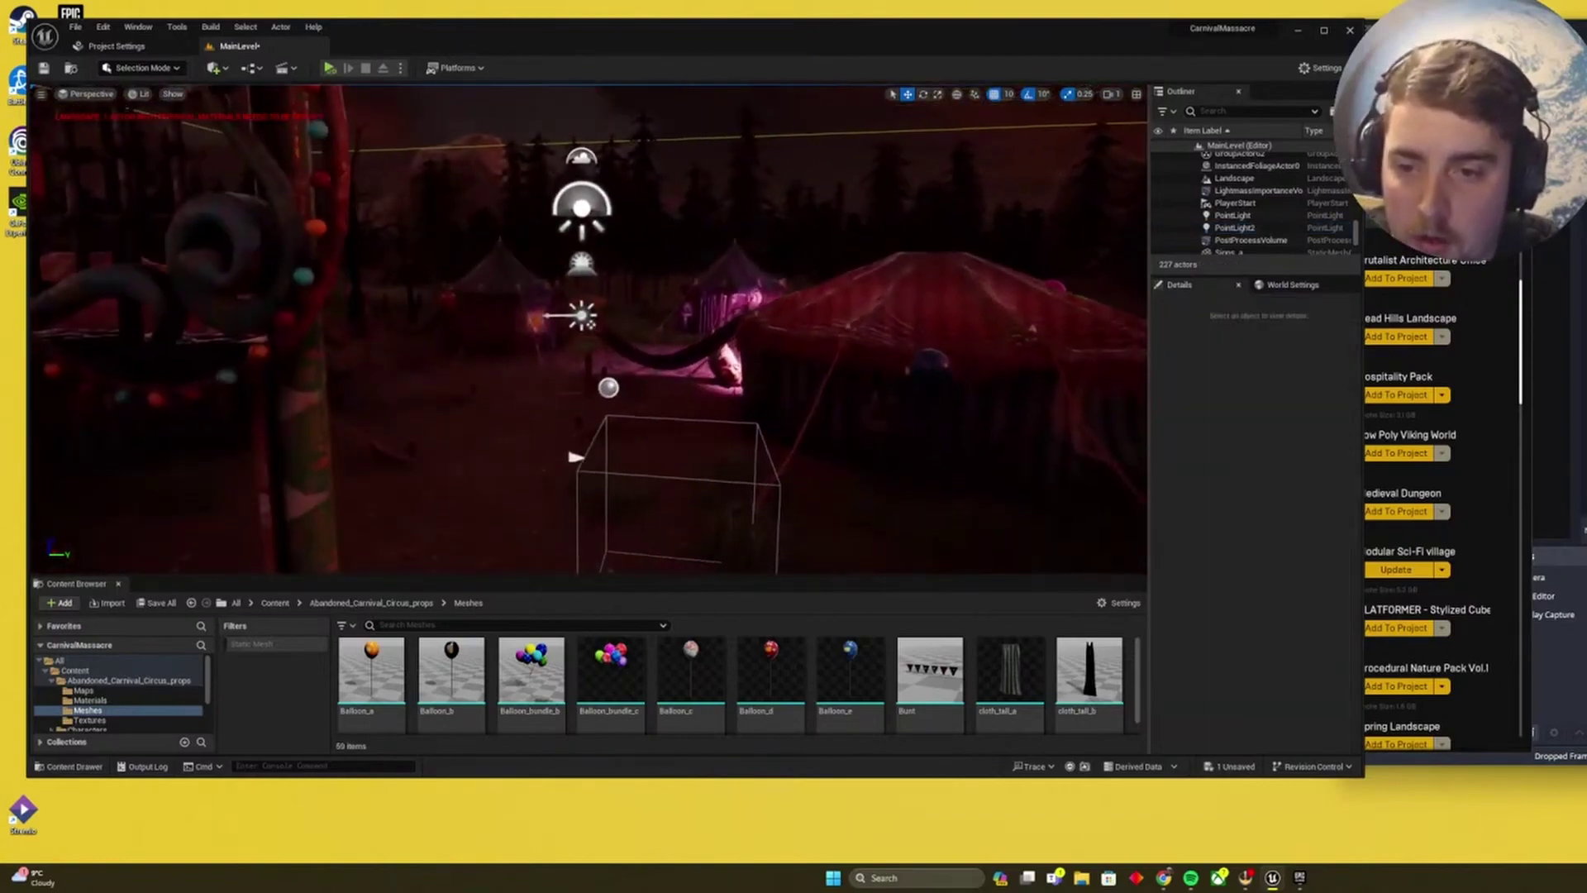
{"action": "key", "text": "Down"}
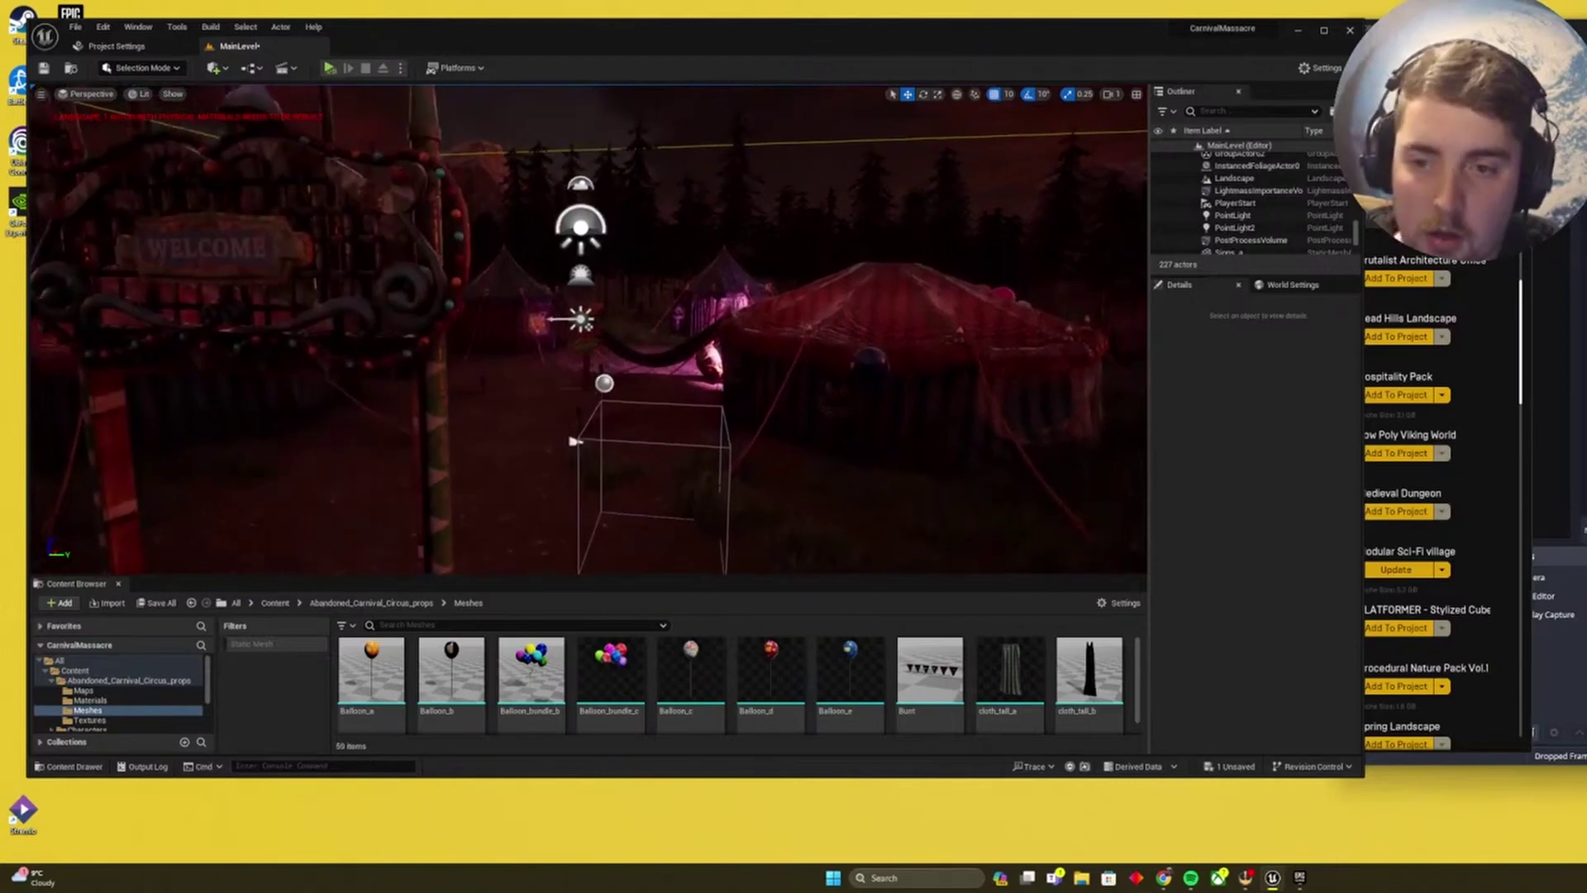
{"action": "right_click_drag", "start_coordinate": [611, 319], "coordinate": [613, 319]}
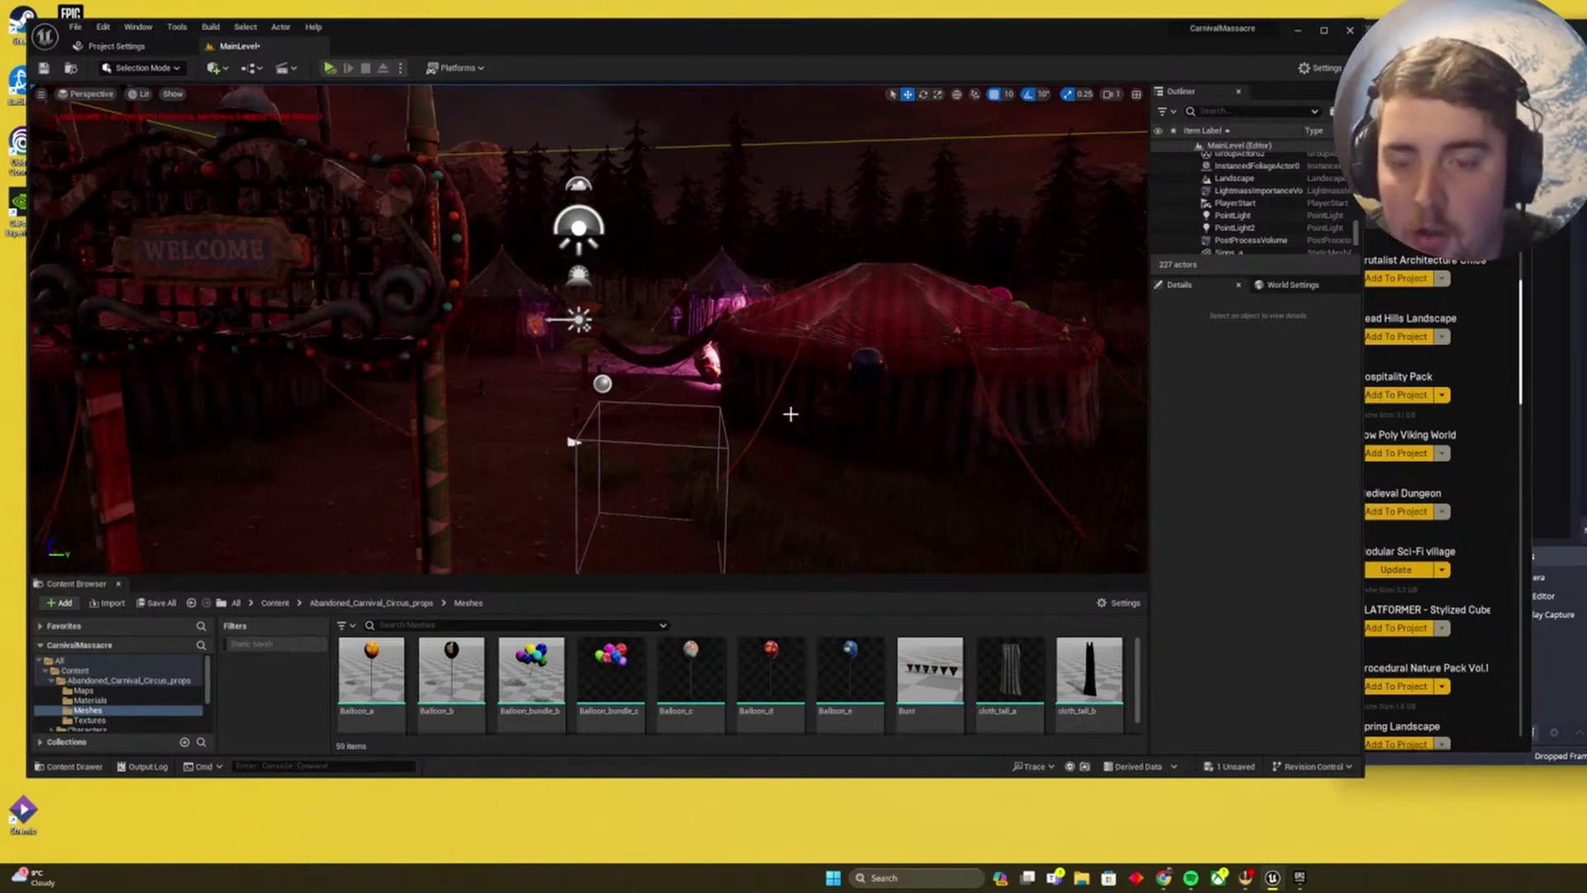
{"action": "key", "text": "w"}
{"action": "mouse_move", "coordinate": [791, 413]}
{"action": "right_mouse_down"}
{"action": "mouse_move", "coordinate": [868, 413]}
{"action": "mouse_move", "coordinate": [802, 455]}
{"action": "mouse_move", "coordinate": [827, 365]}
{"action": "mouse_move", "coordinate": [790, 389]}
{"action": "mouse_move", "coordinate": [736, 372]}
{"action": "mouse_move", "coordinate": [785, 389]}
{"action": "right_mouse_up"}
{"action": "key", "text": "e"}
{"action": "key", "text": "d"}
{"action": "key", "text": "s"}
{"action": "key", "text": "q"}
{"action": "key", "text": "w"}
{"action": "key", "text": "d"}
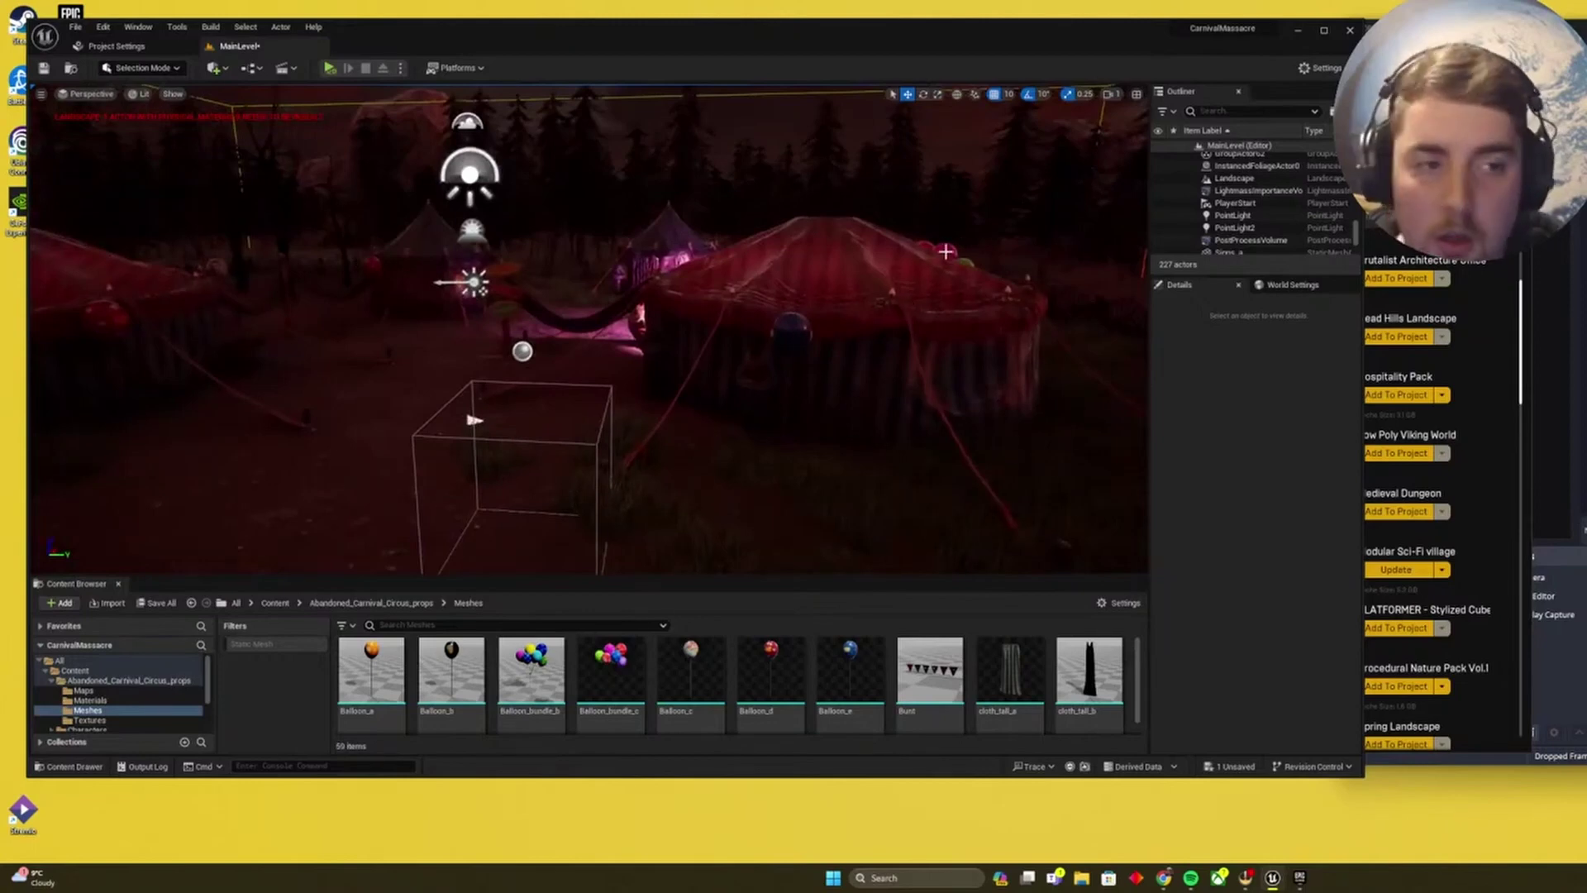
{"action": "key", "text": "s"}
{"action": "mouse_move", "coordinate": [786, 389]}
{"action": "right_mouse_down"}
{"action": "mouse_move", "coordinate": [808, 410]}
{"action": "mouse_move", "coordinate": [773, 409]}
{"action": "right_mouse_up"}
{"action": "key", "text": "w"}
{"action": "right_click_drag", "start_coordinate": [326, 280], "coordinate": [319, 280]}
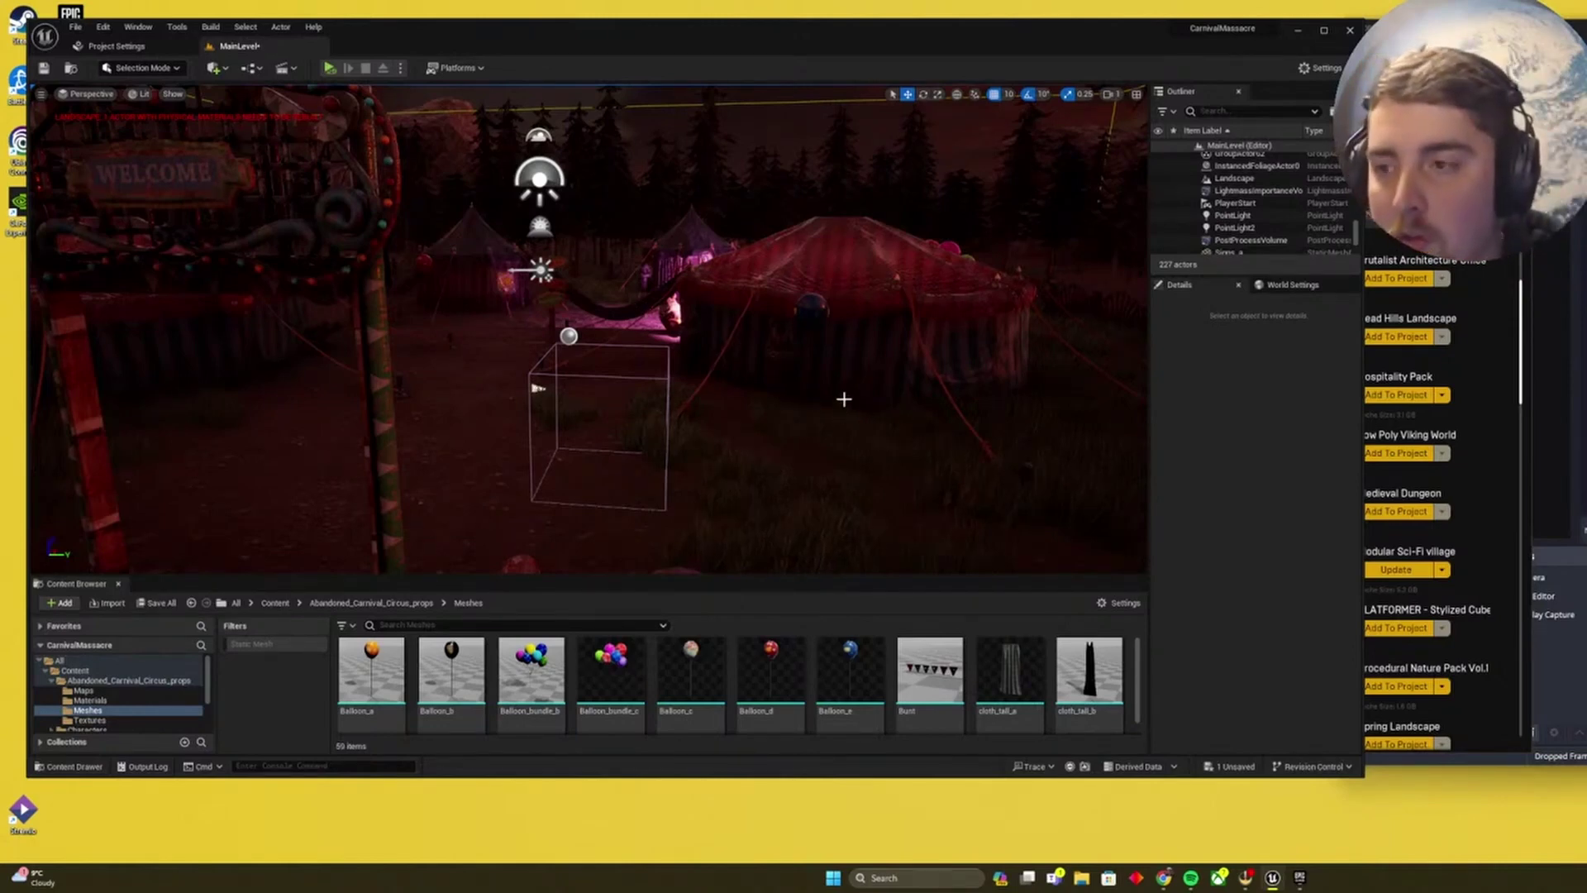
Duplicate the pink point light behind the large striped tent and place the copy at the balloon in front of the tent.
{"action": "right_click_drag", "start_coordinate": [585, 294], "coordinate": [585, 331]}
{"action": "left_click", "coordinate": [670, 308]}
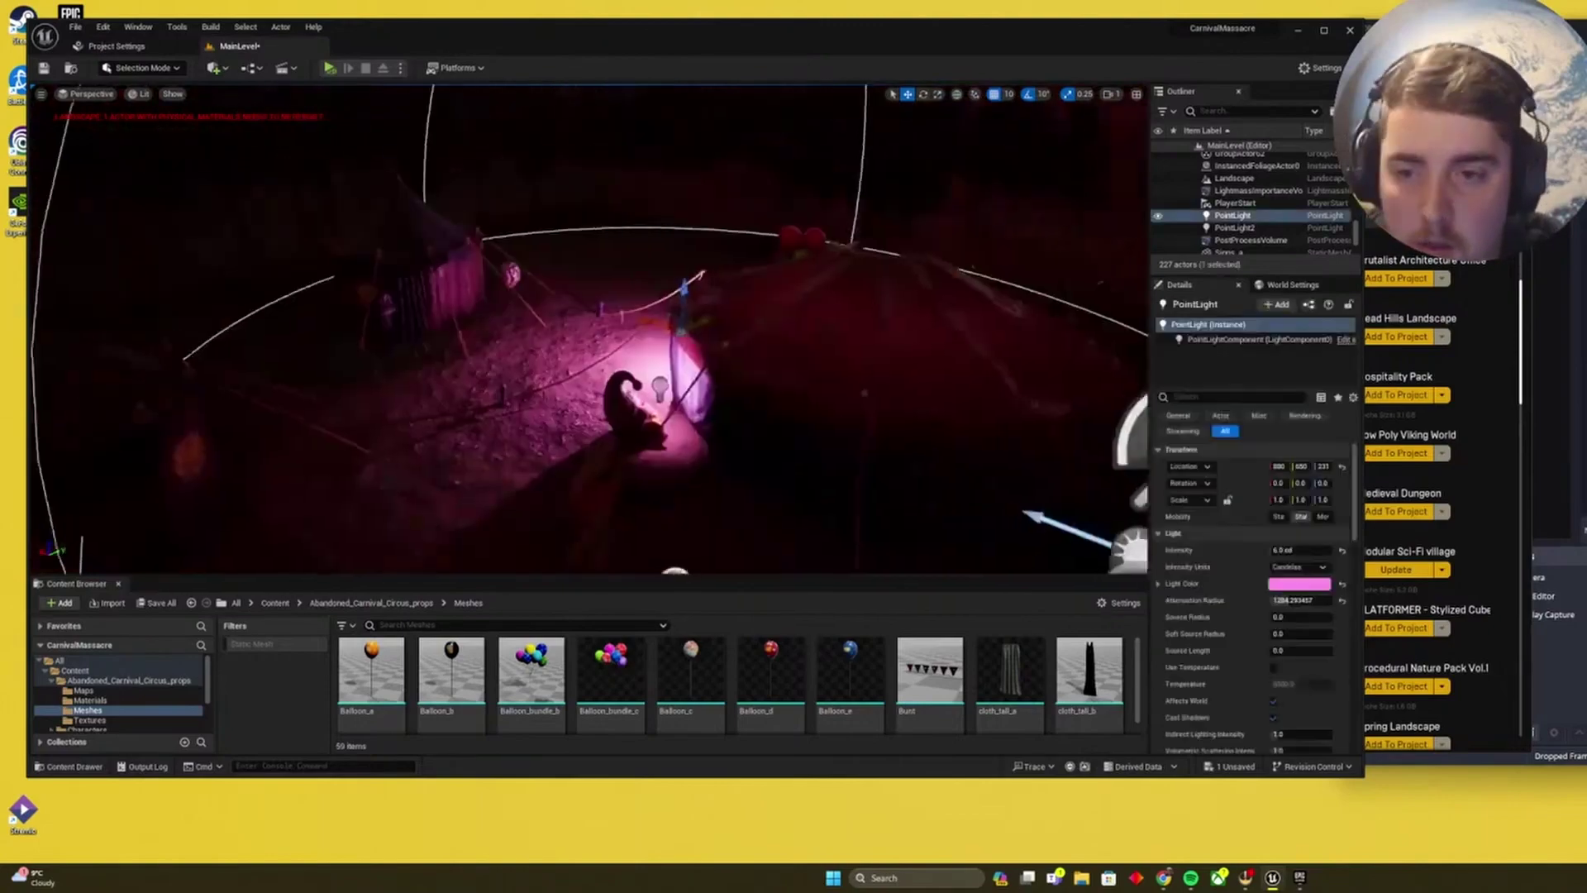
{"action": "left_click_drag", "start_coordinate": [641, 322], "coordinate": [1010, 420], "text": "alt"}
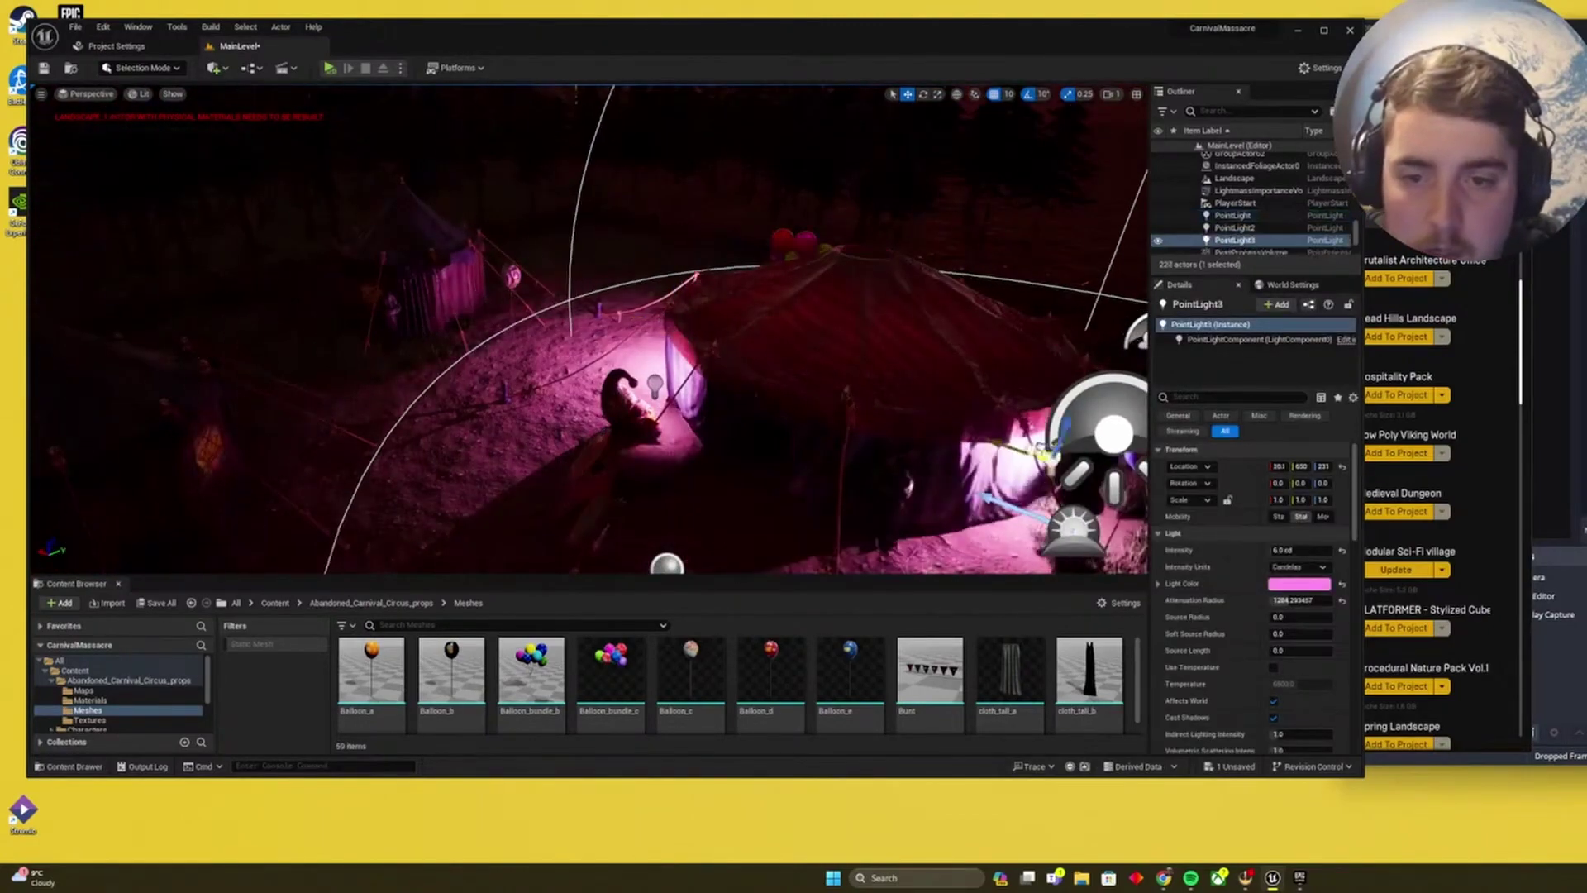
{"action": "right_click_drag", "start_coordinate": [1010, 420], "coordinate": [777, 429]}
{"action": "left_click_drag", "start_coordinate": [703, 405], "coordinate": [662, 307], "text": "alt+shift"}
{"action": "mouse_move", "coordinate": [628, 374]}
{"action": "right_mouse_down"}
{"action": "mouse_move", "coordinate": [686, 414]}
{"action": "mouse_move", "coordinate": [629, 374]}
{"action": "right_mouse_up"}
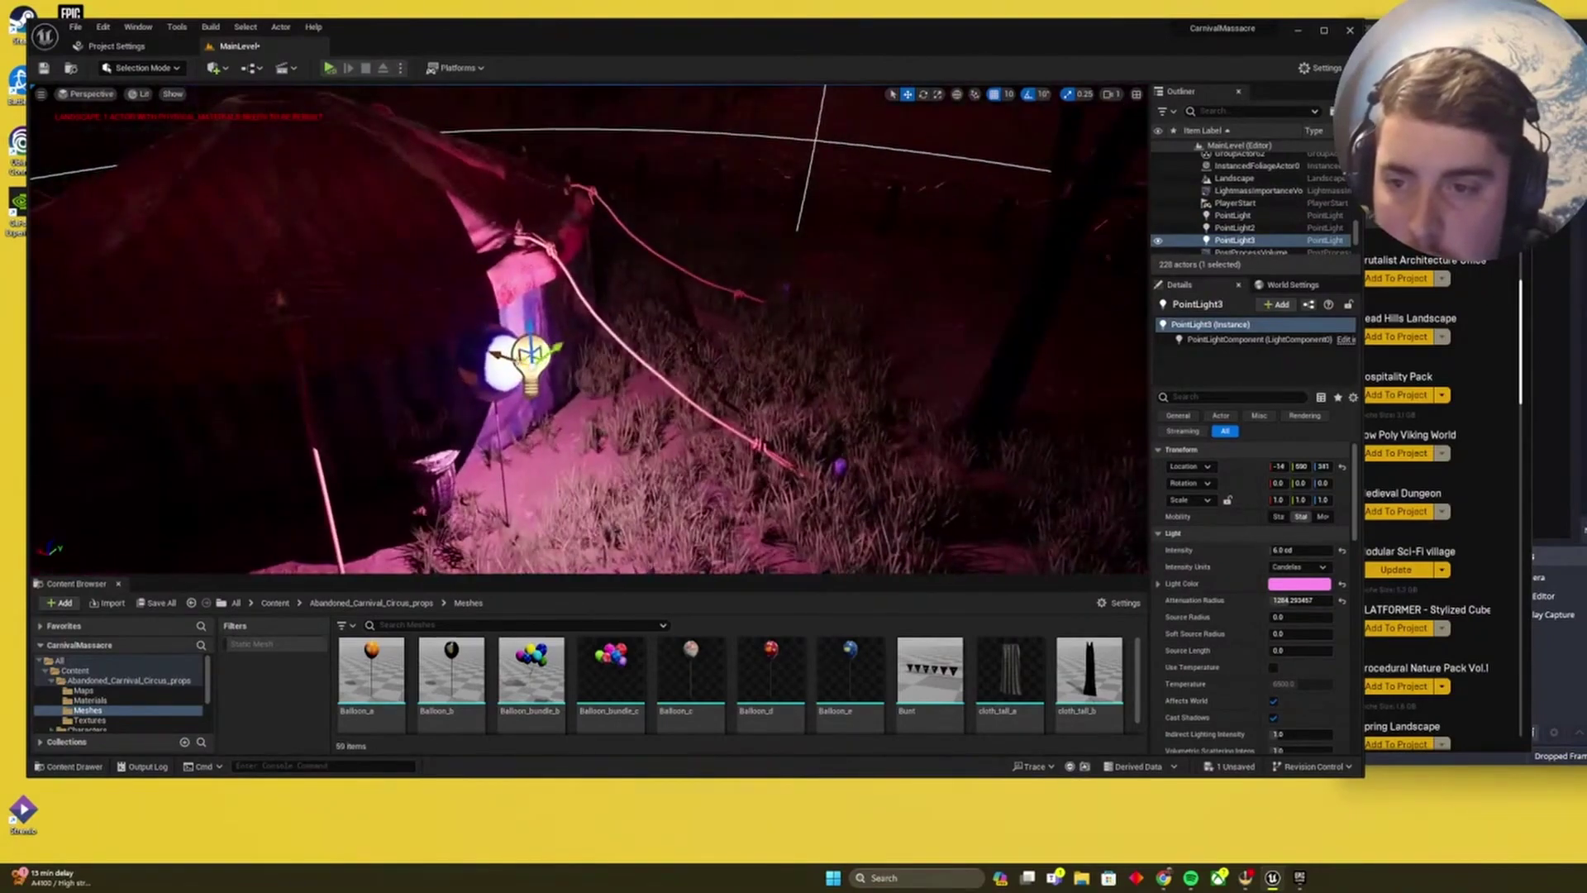
{"action": "mouse_move", "coordinate": [506, 356]}
{"action": "left_mouse_down"}
{"action": "mouse_move", "coordinate": [478, 345]}
{"action": "mouse_move", "coordinate": [495, 328]}
{"action": "left_mouse_up"}
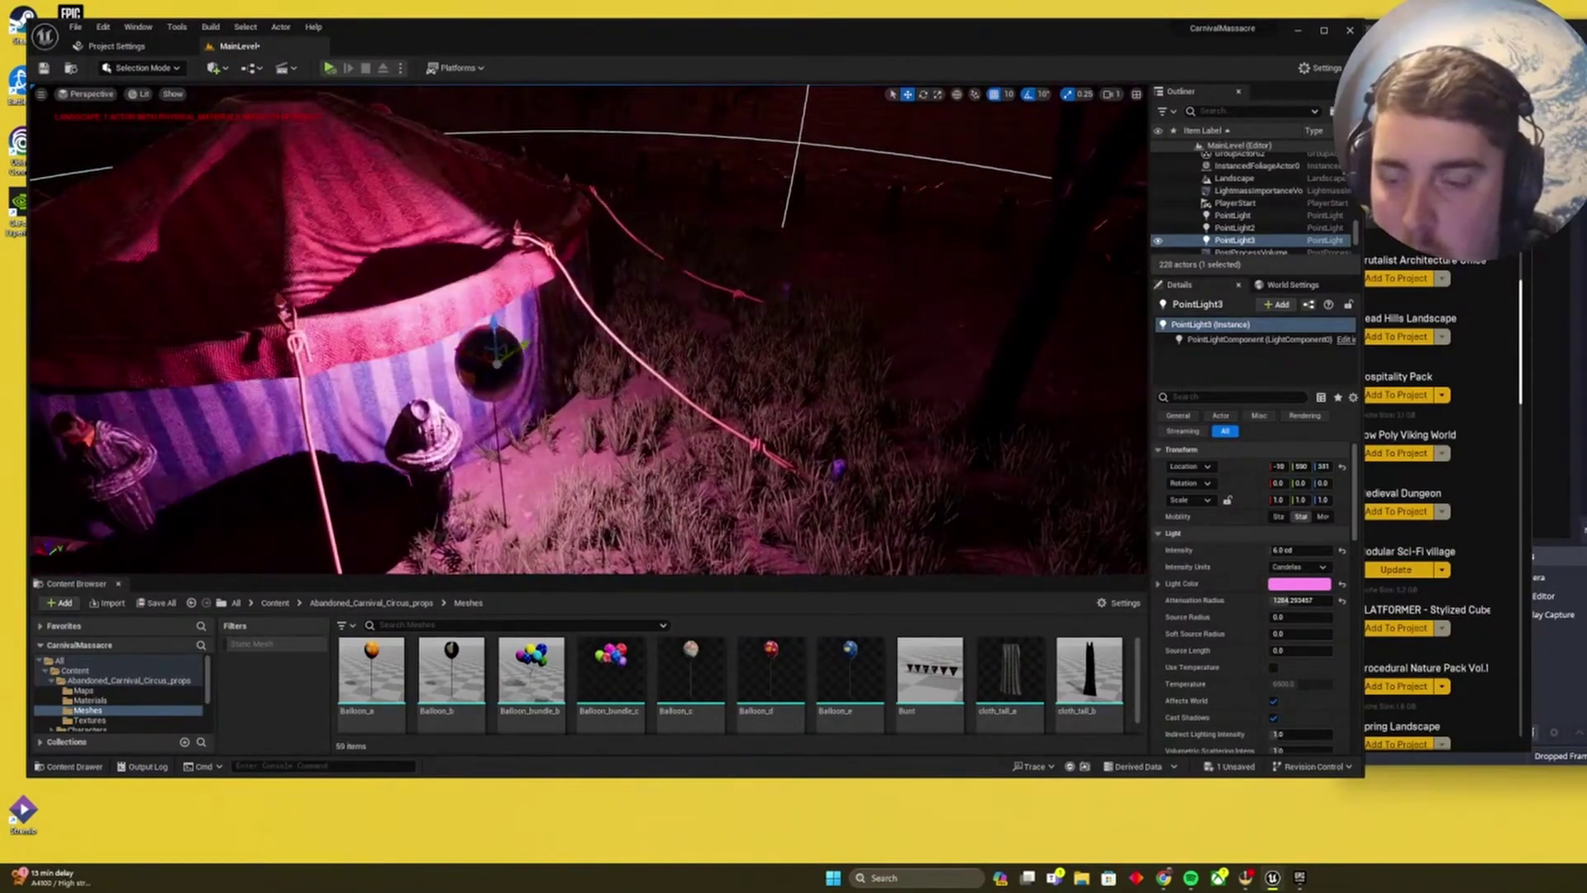
{"action": "right_click_drag", "start_coordinate": [495, 328], "coordinate": [1080, 376]}
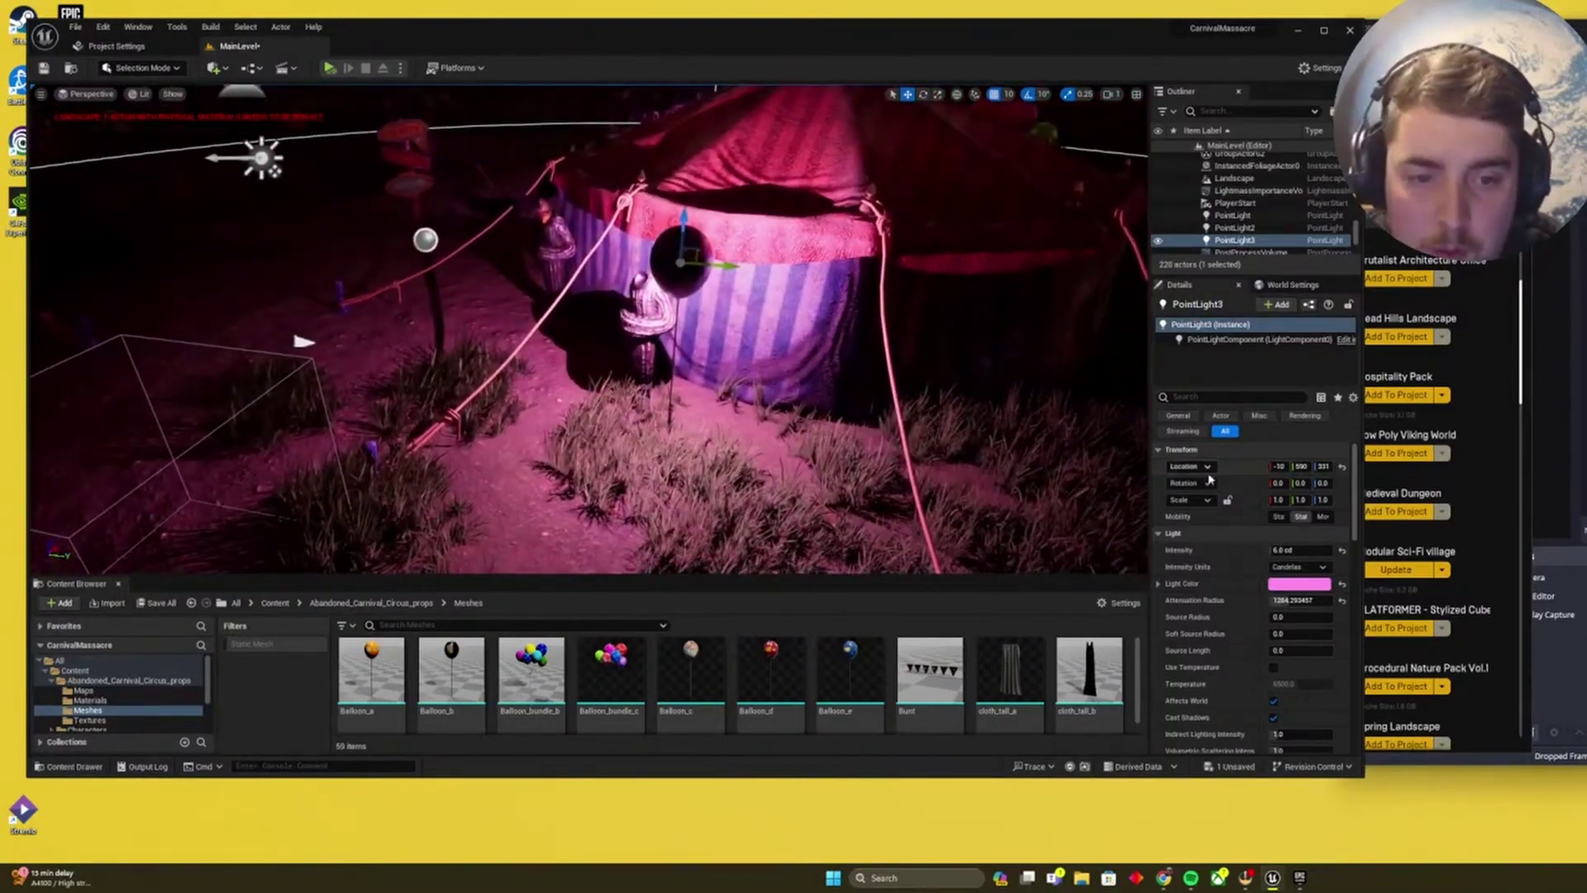
Reduce the balloon light's attenuation radius to about 522.
{"action": "key", "text": "s"}
{"action": "mouse_move", "coordinate": [929, 474]}
{"action": "right_mouse_down"}
{"action": "mouse_move", "coordinate": [851, 463]}
{"action": "mouse_move", "coordinate": [910, 465]}
{"action": "right_mouse_up"}
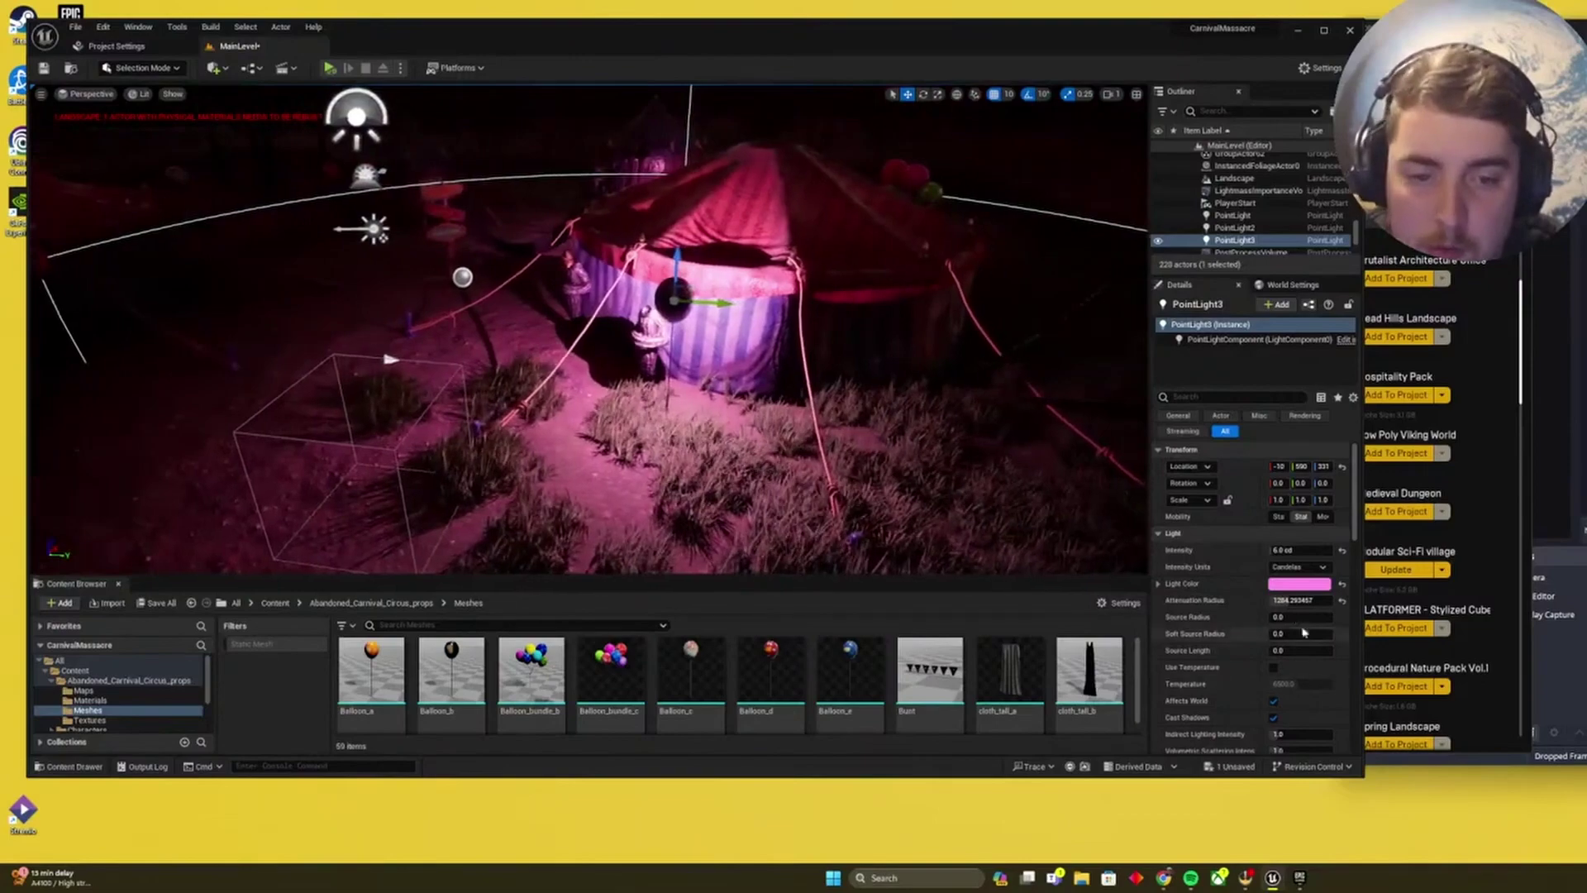
{"action": "mouse_move", "coordinate": [1300, 601]}
{"action": "left_mouse_down"}
{"action": "mouse_move", "coordinate": [1240, 600]}
{"action": "mouse_move", "coordinate": [1306, 600]}
{"action": "mouse_move", "coordinate": [1272, 600]}
{"action": "left_mouse_up"}
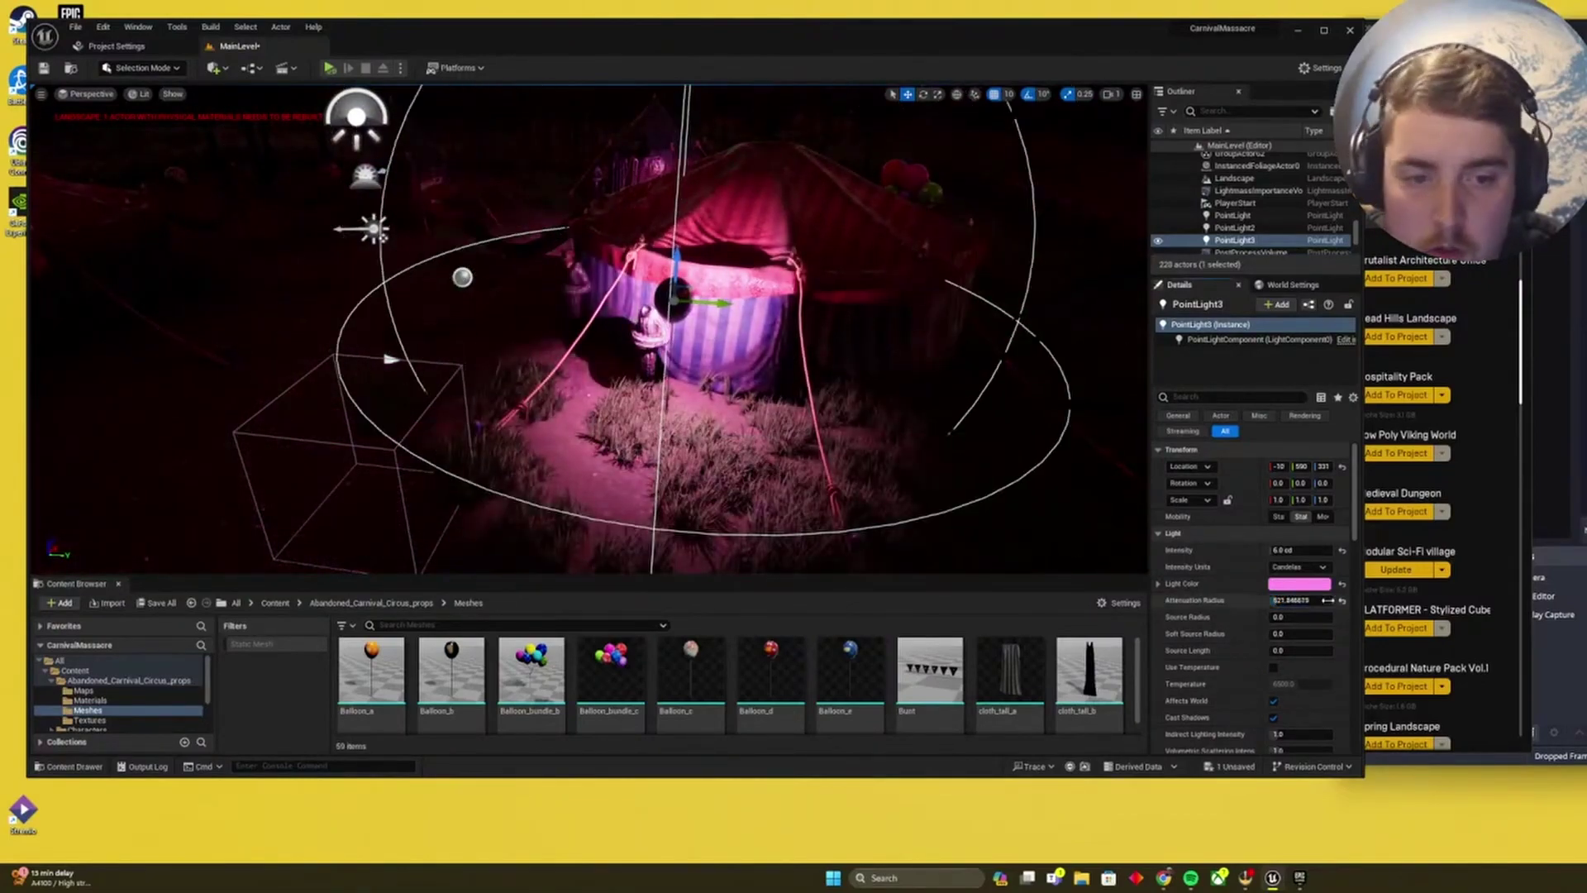
Change the balloon light's colour to light blue (sRGB 7F8BFF) and set its intensity to 3 cd.
{"action": "left_click", "coordinate": [1299, 584]}
{"action": "left_click", "coordinate": [1371, 611]}
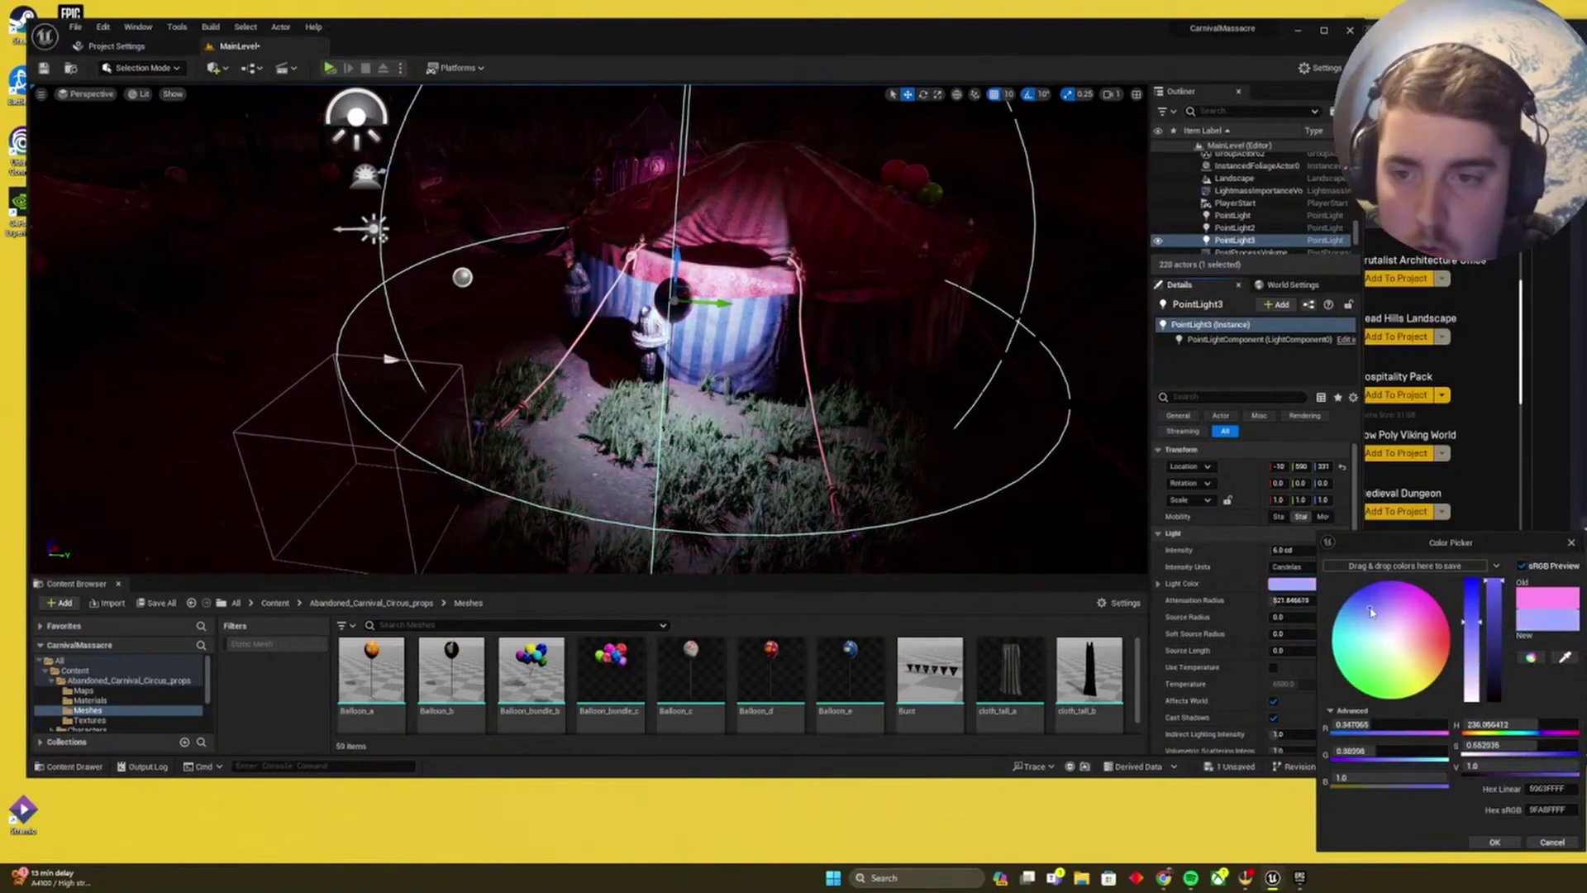
{"action": "left_click_drag", "start_coordinate": [1371, 612], "coordinate": [1364, 603]}
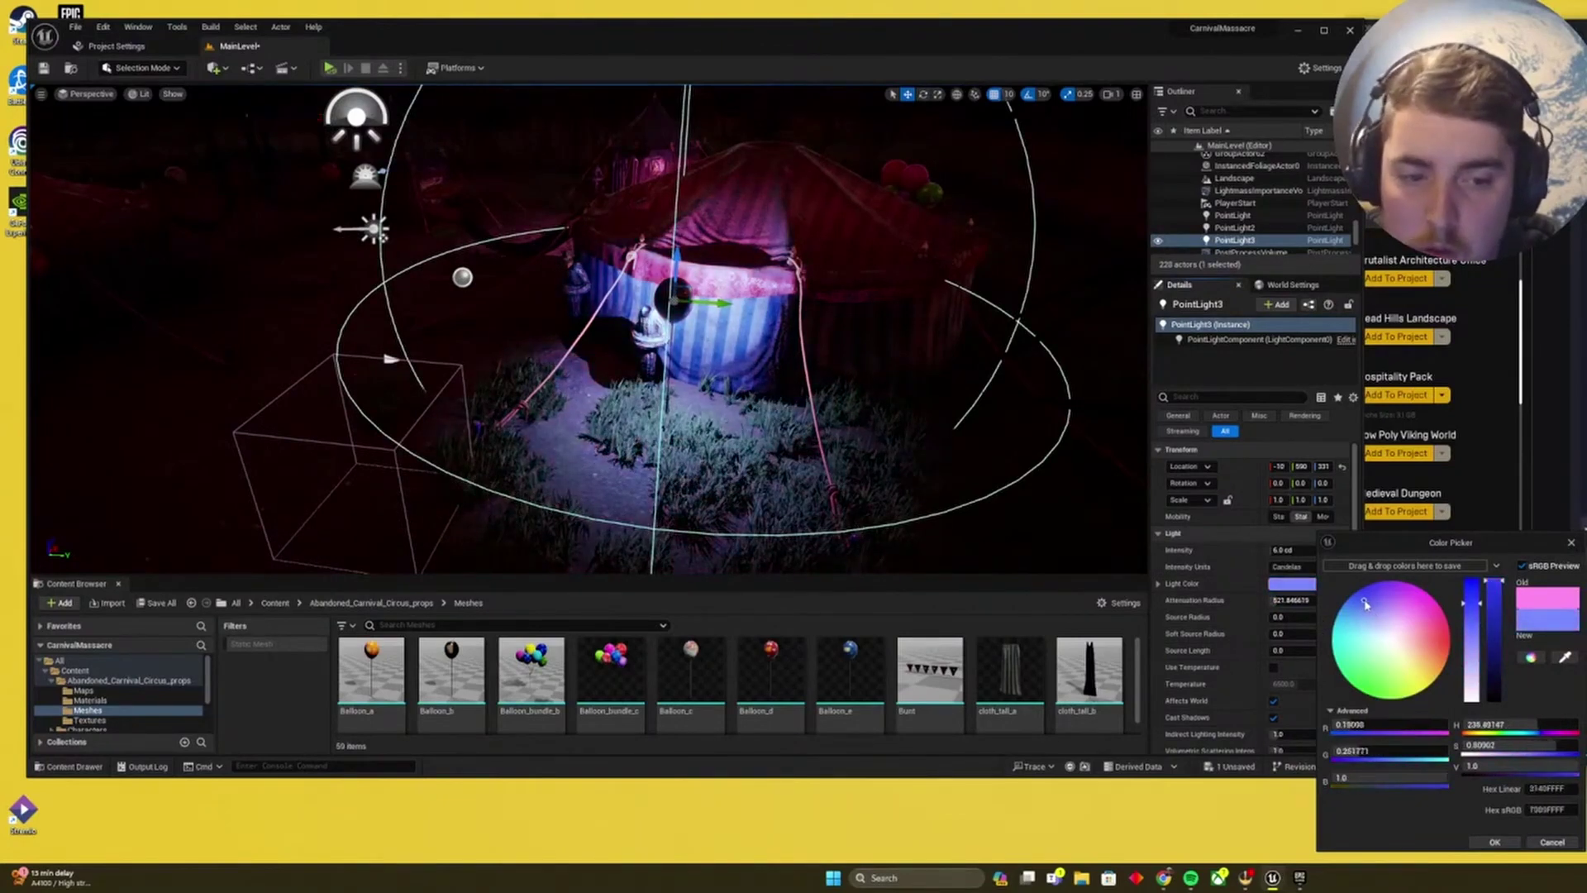
{"action": "mouse_move", "coordinate": [805, 425]}
{"action": "right_mouse_down"}
{"action": "mouse_move", "coordinate": [830, 406]}
{"action": "mouse_move", "coordinate": [804, 425]}
{"action": "right_mouse_up"}
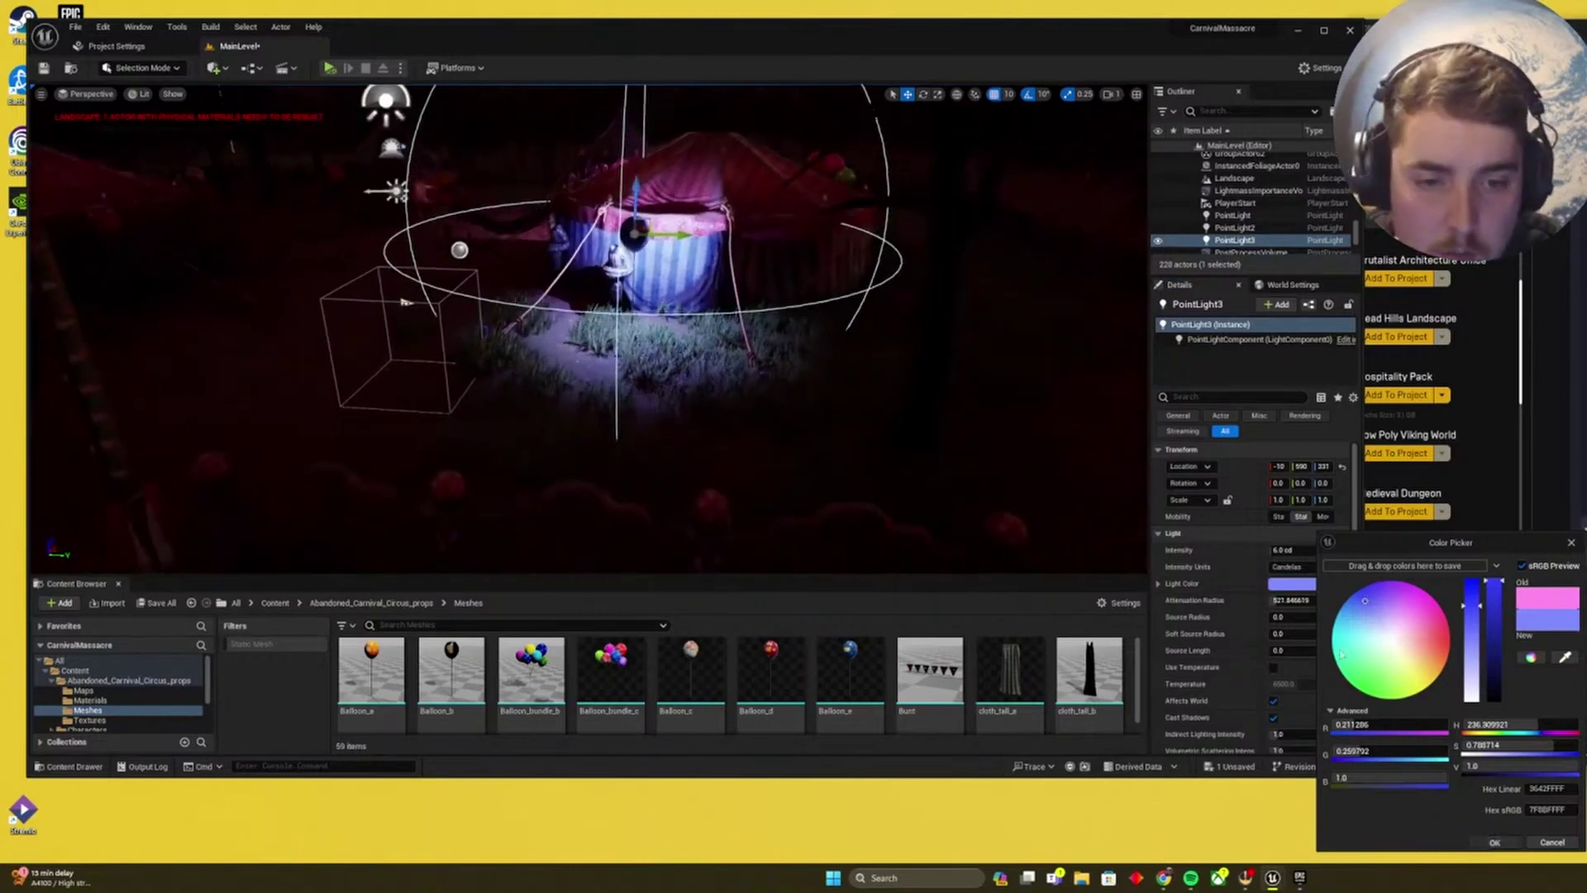
{"action": "left_click", "coordinate": [1494, 842]}
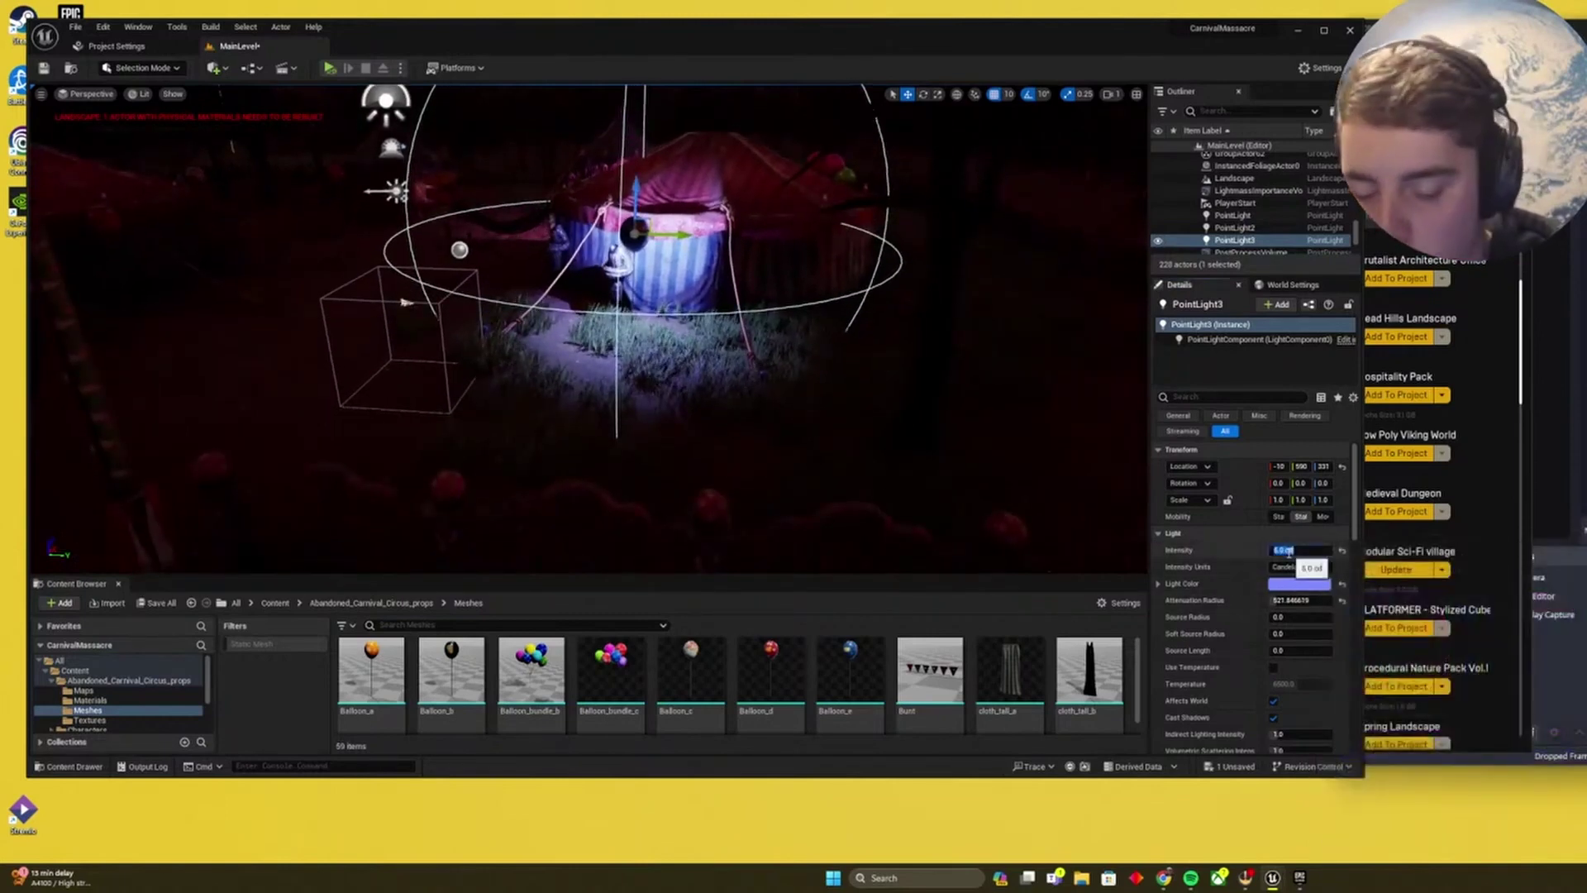
{"action": "type", "text": "3"}
{"action": "key", "text": "Return"}
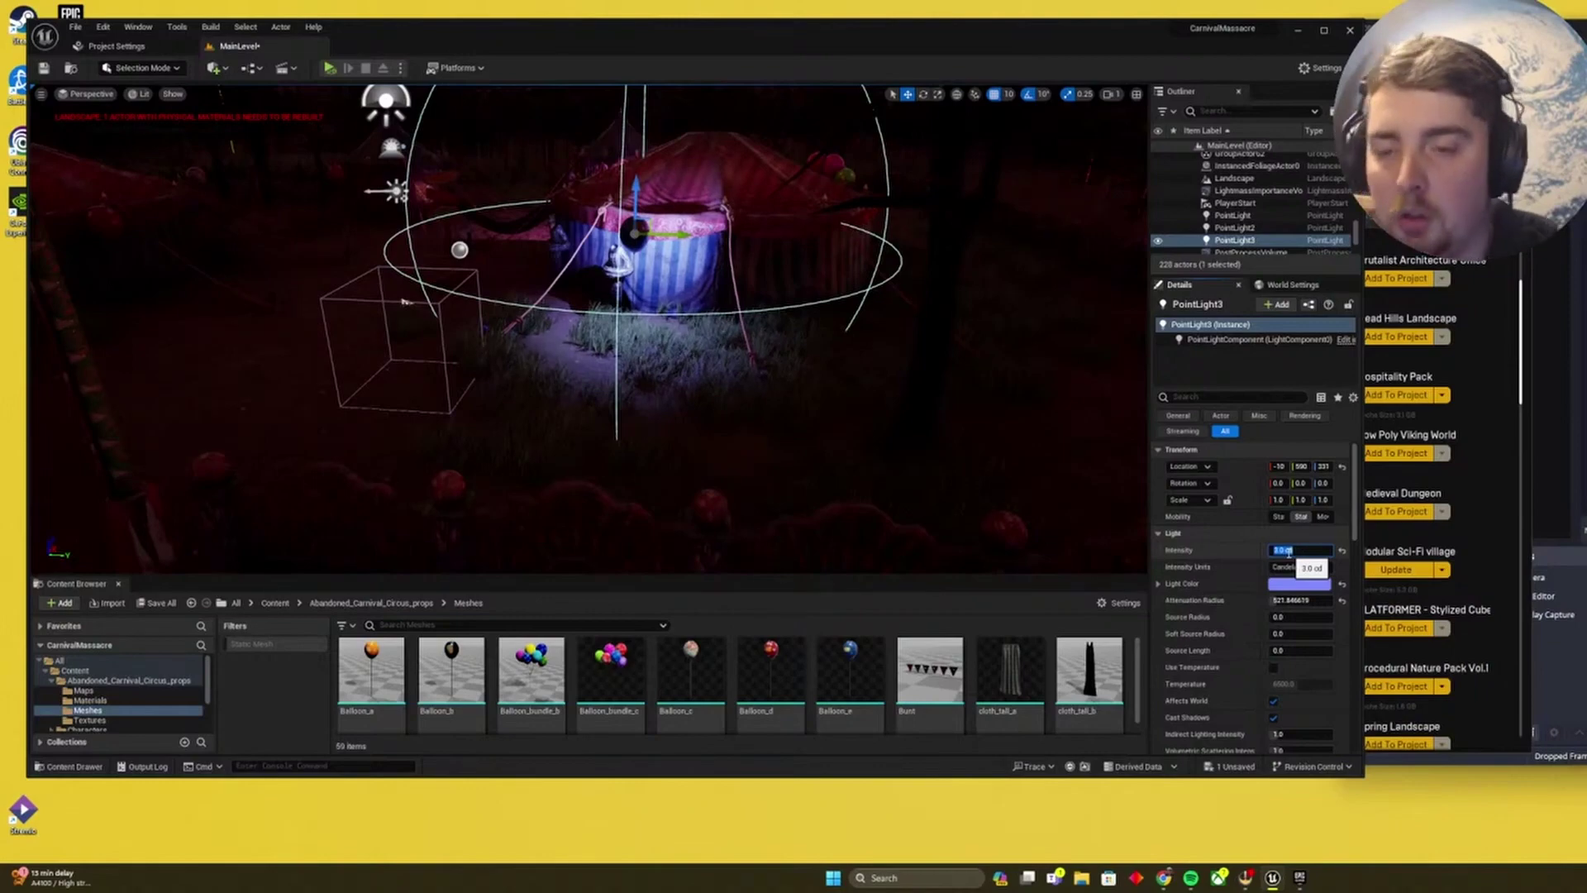
Fine-tune the blue light's position within the balloon and save the level.
{"action": "key", "text": "w"}
{"action": "mouse_move", "coordinate": [721, 313]}
{"action": "right_mouse_down"}
{"action": "mouse_move", "coordinate": [702, 289]}
{"action": "mouse_move", "coordinate": [693, 326]}
{"action": "right_mouse_up"}
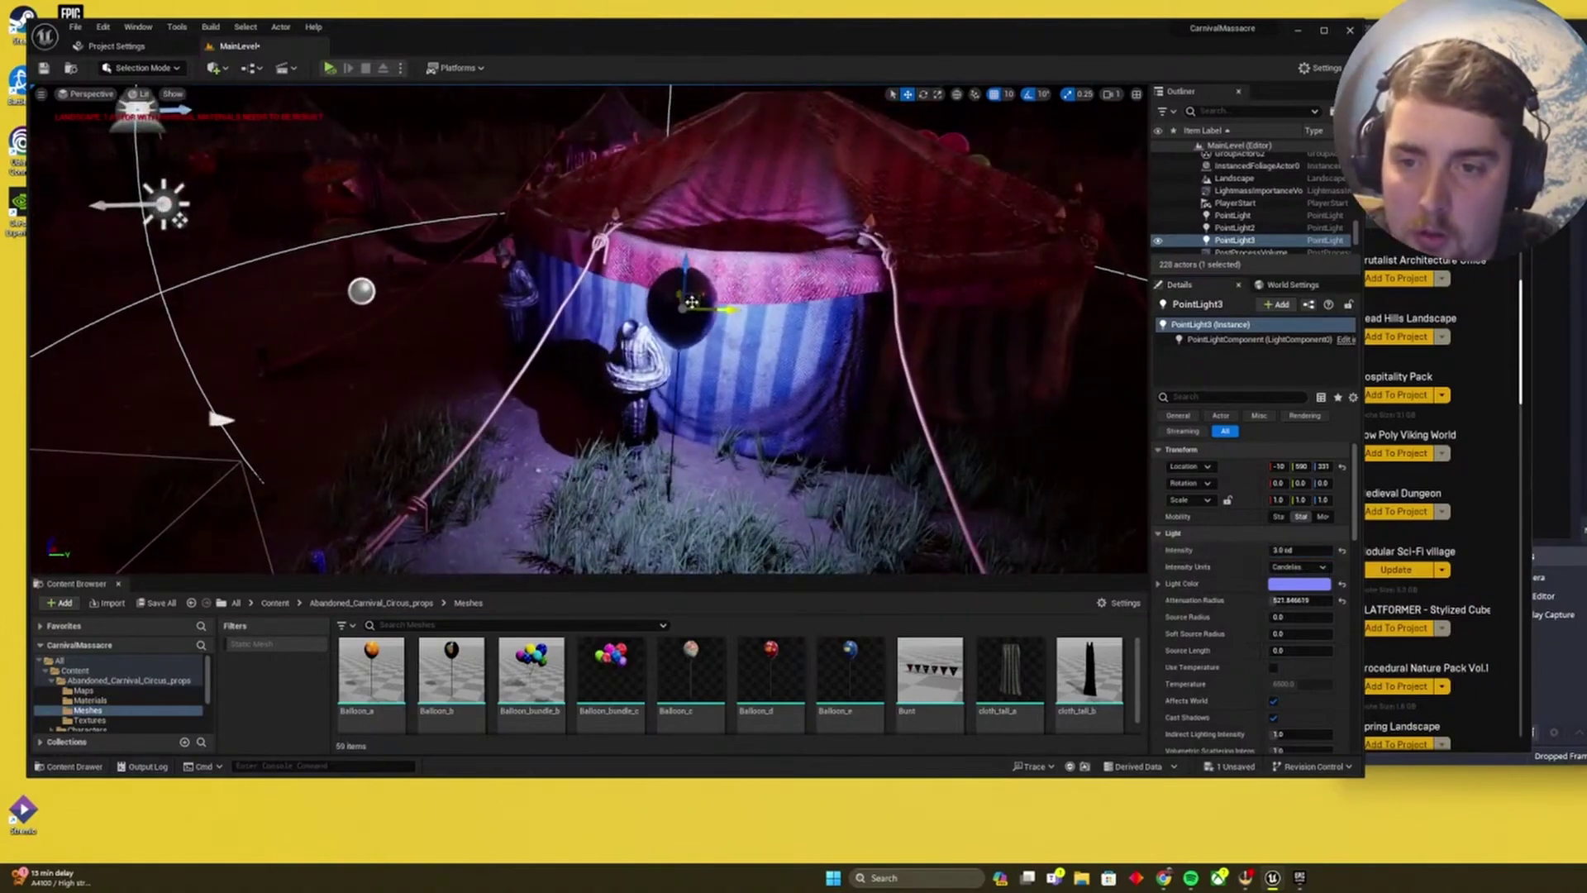
{"action": "mouse_move", "coordinate": [681, 308]}
{"action": "left_mouse_down"}
{"action": "mouse_move", "coordinate": [653, 313]}
{"action": "mouse_move", "coordinate": [692, 308]}
{"action": "left_mouse_up"}
{"action": "key", "text": "w"}
{"action": "right_click_drag", "start_coordinate": [692, 308], "coordinate": [560, 531]}
{"action": "left_click_drag", "start_coordinate": [628, 464], "coordinate": [603, 460]}
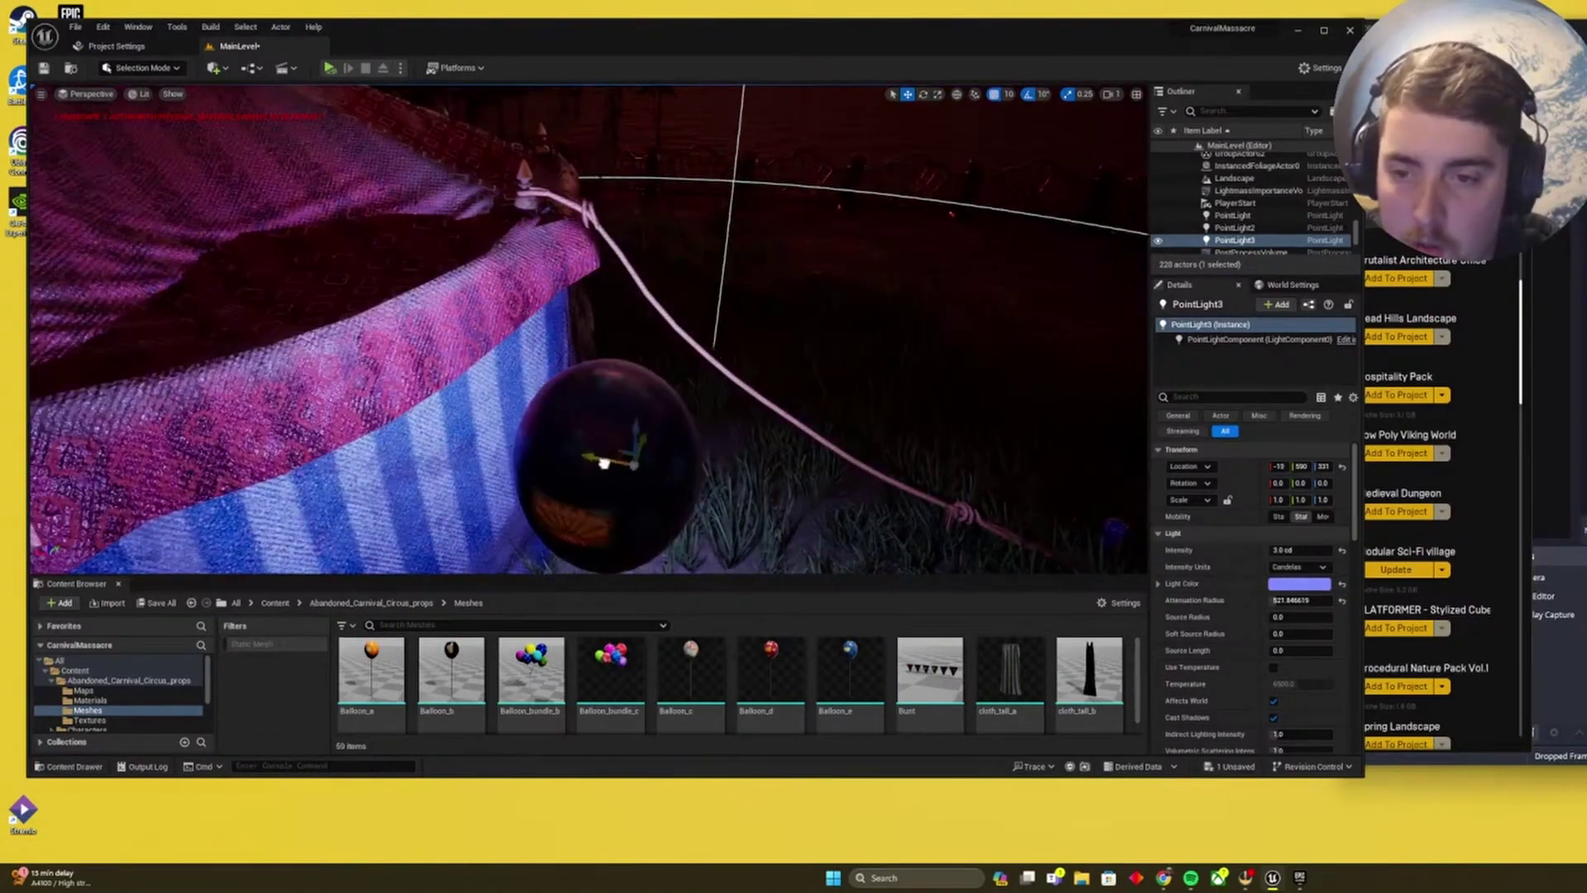
{"action": "right_click_drag", "start_coordinate": [603, 460], "coordinate": [557, 461]}
{"action": "key", "text": "f"}
{"action": "key", "text": "ctrl+s"}
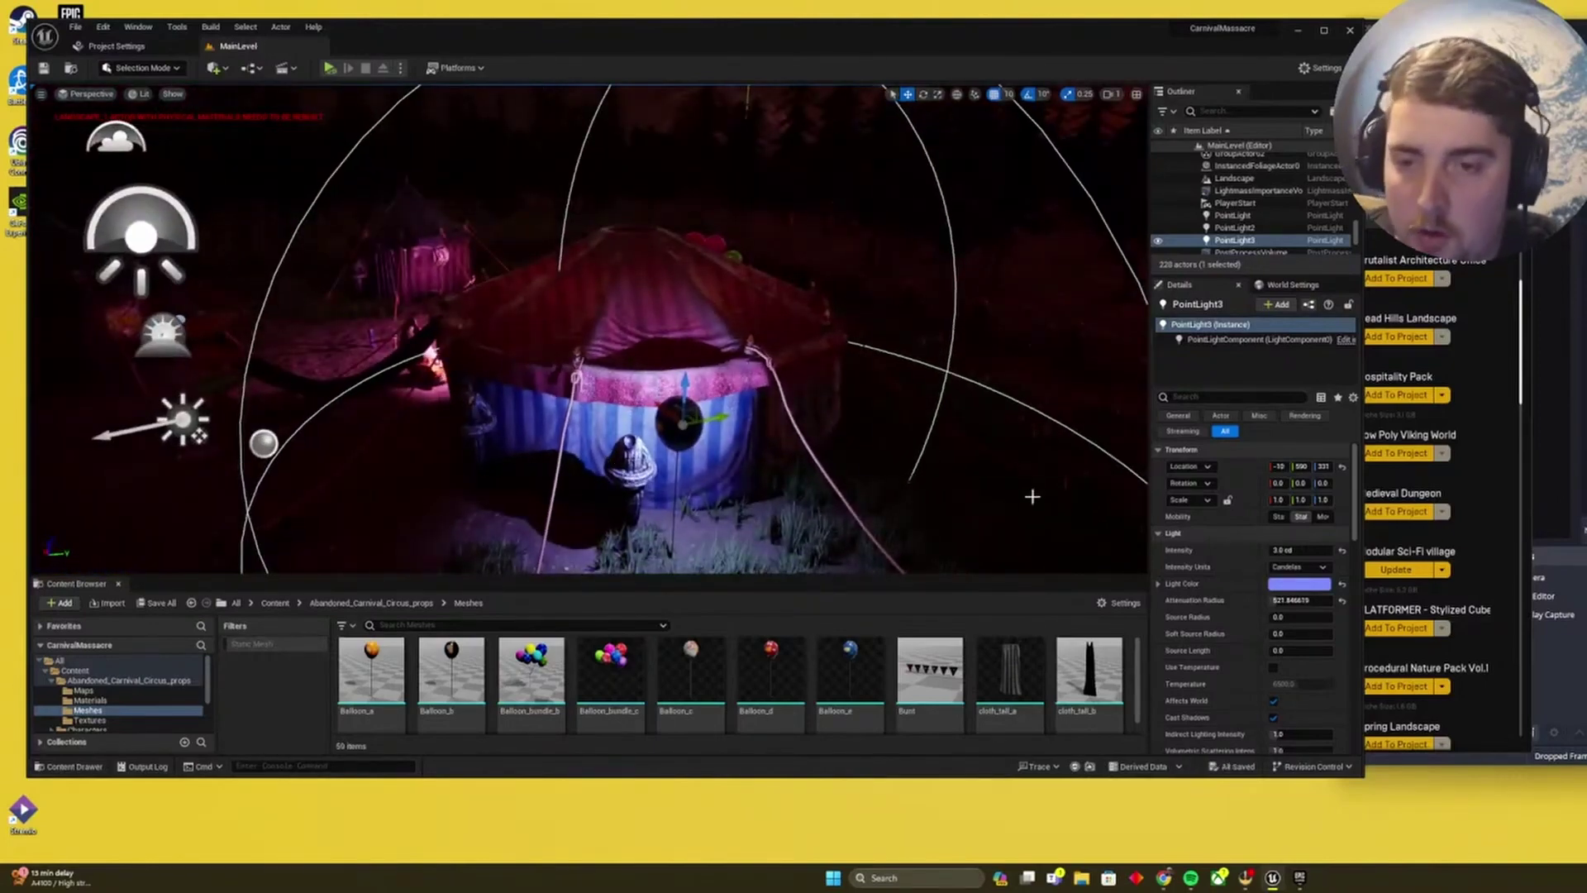
Open the Balloon_e mesh's material and disconnect its colour parameter from the Multiply node.
{"action": "left_click", "coordinate": [859, 666]}
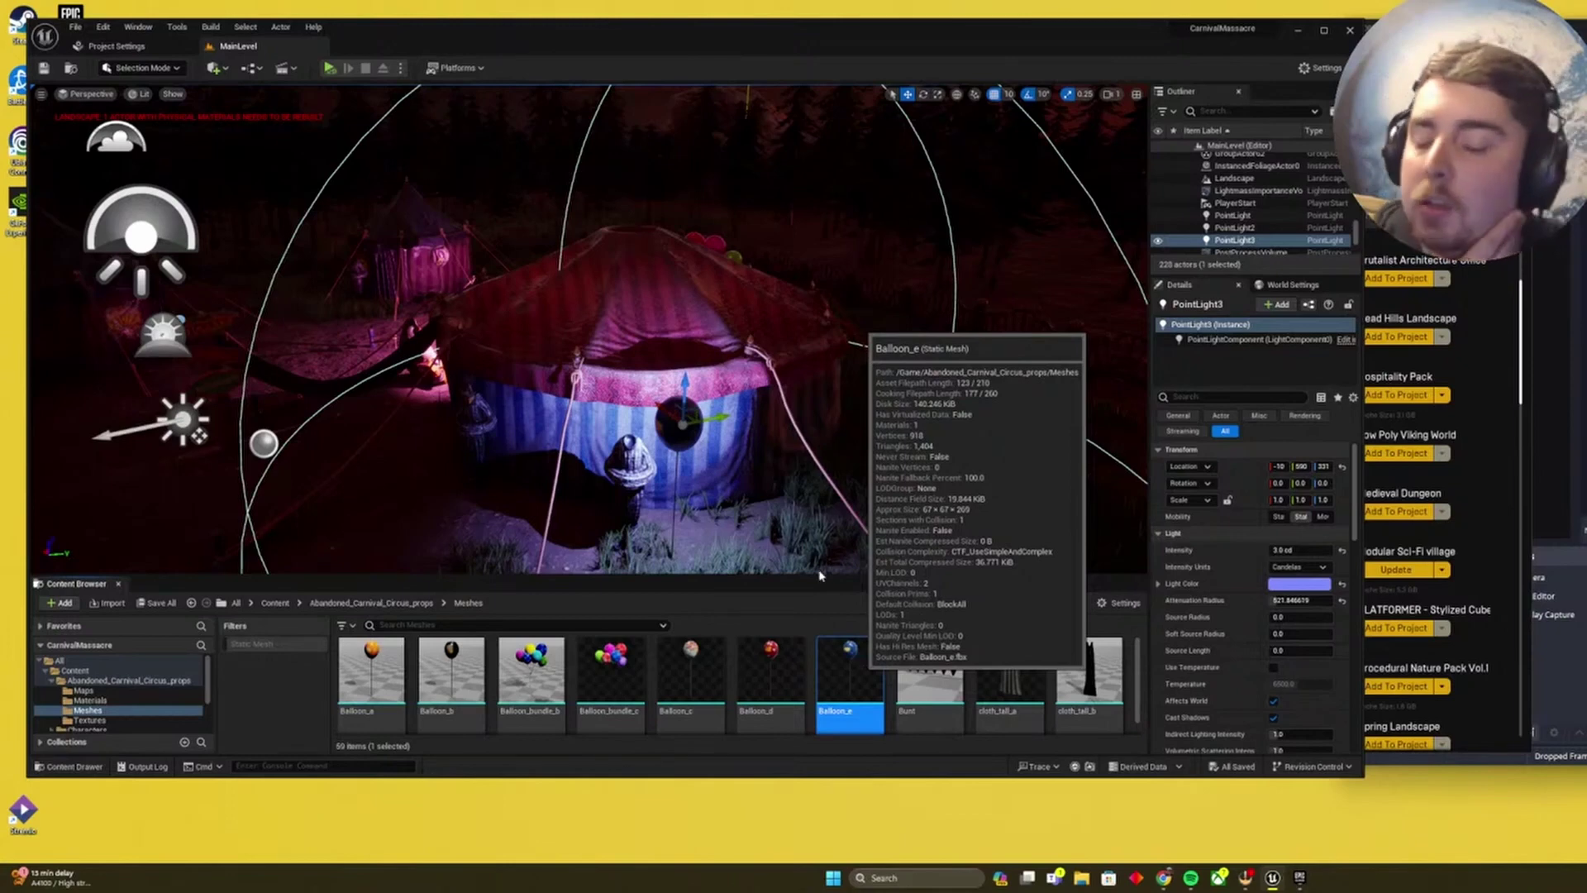
{"action": "double_click", "coordinate": [851, 673]}
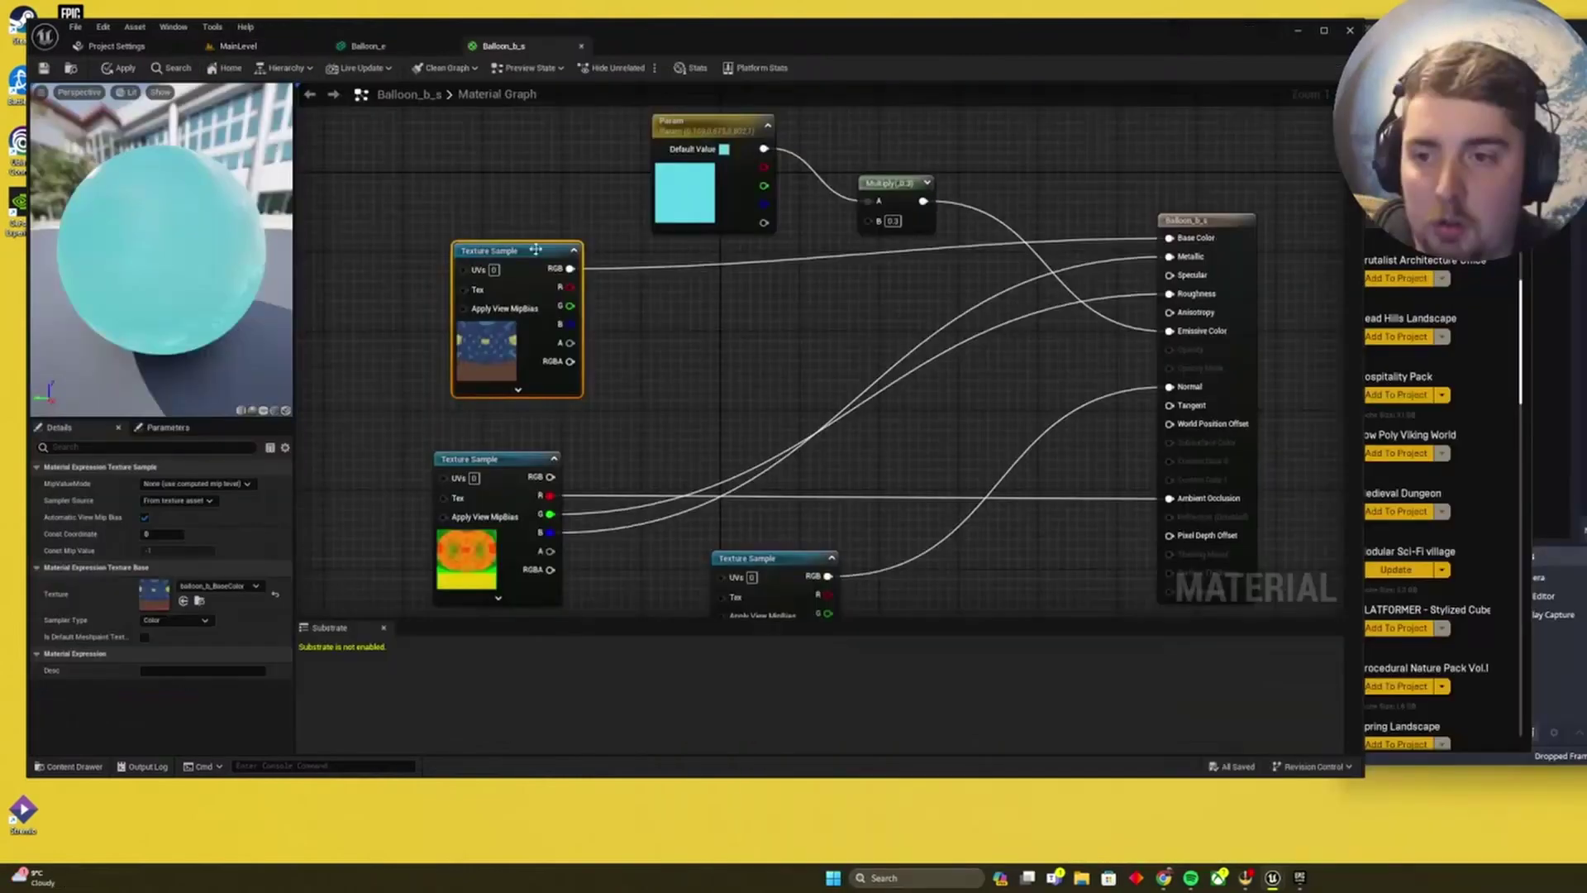
{"action": "left_click_drag", "start_coordinate": [539, 256], "coordinate": [468, 130]}
{"action": "left_click", "coordinate": [764, 149], "text": "alt"}
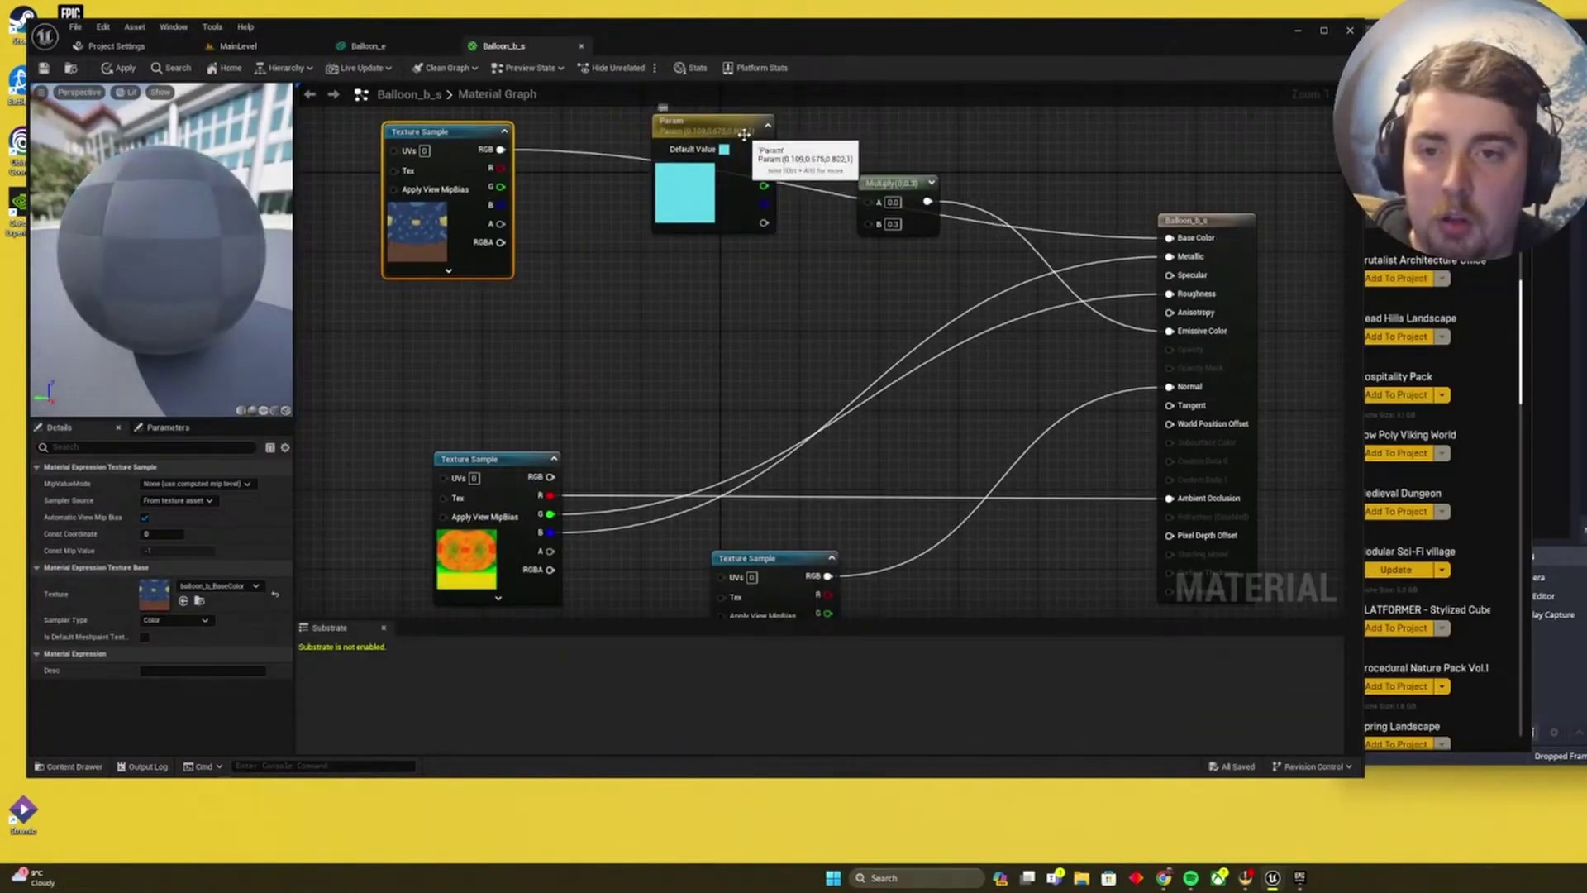
Feed the base colour texture's RGB through the Multiply node into Emissive Color and save the balloon material.
{"action": "left_click_drag", "start_coordinate": [748, 136], "coordinate": [608, 303]}
{"action": "left_click_drag", "start_coordinate": [886, 189], "coordinate": [501, 149]}
{"action": "left_click", "coordinate": [770, 318], "text": "alt"}
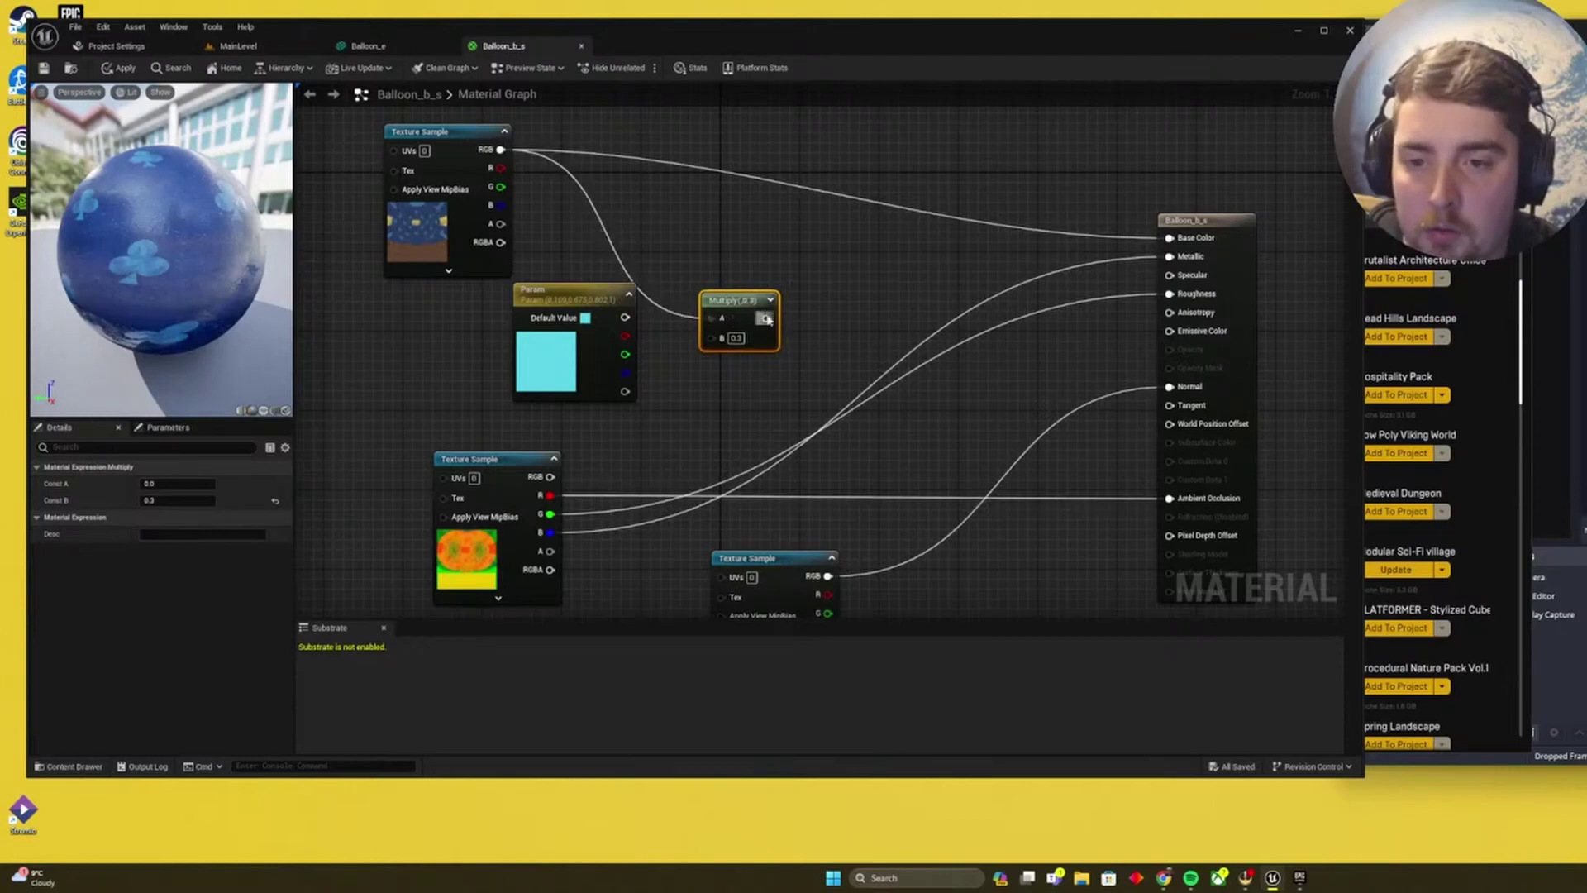
{"action": "left_click_drag", "start_coordinate": [766, 319], "coordinate": [1168, 331]}
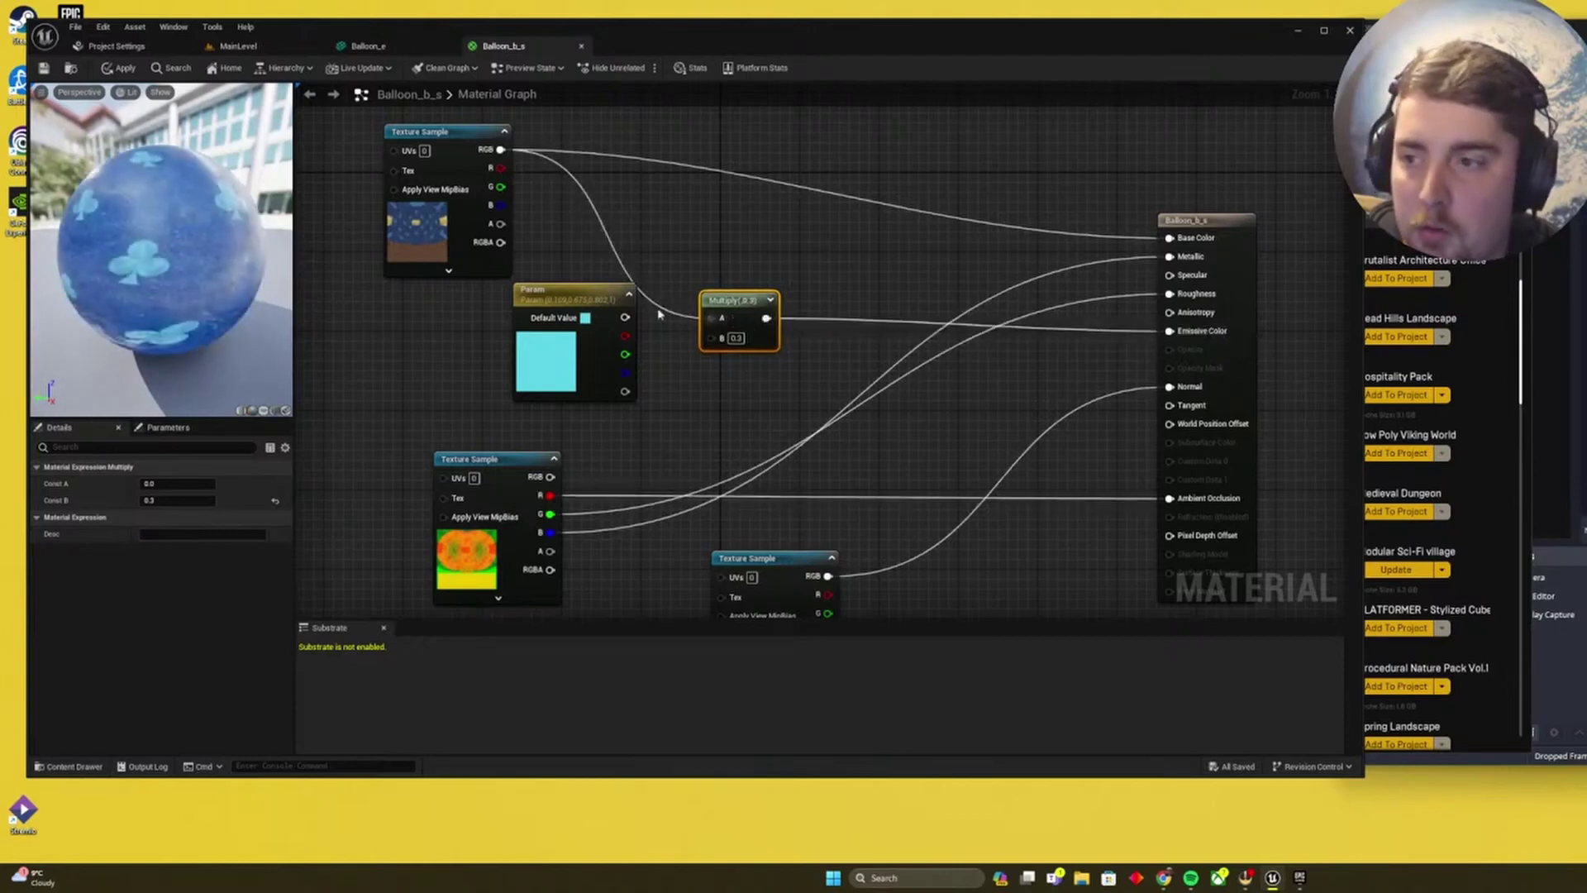
{"action": "left_click", "coordinate": [43, 67]}
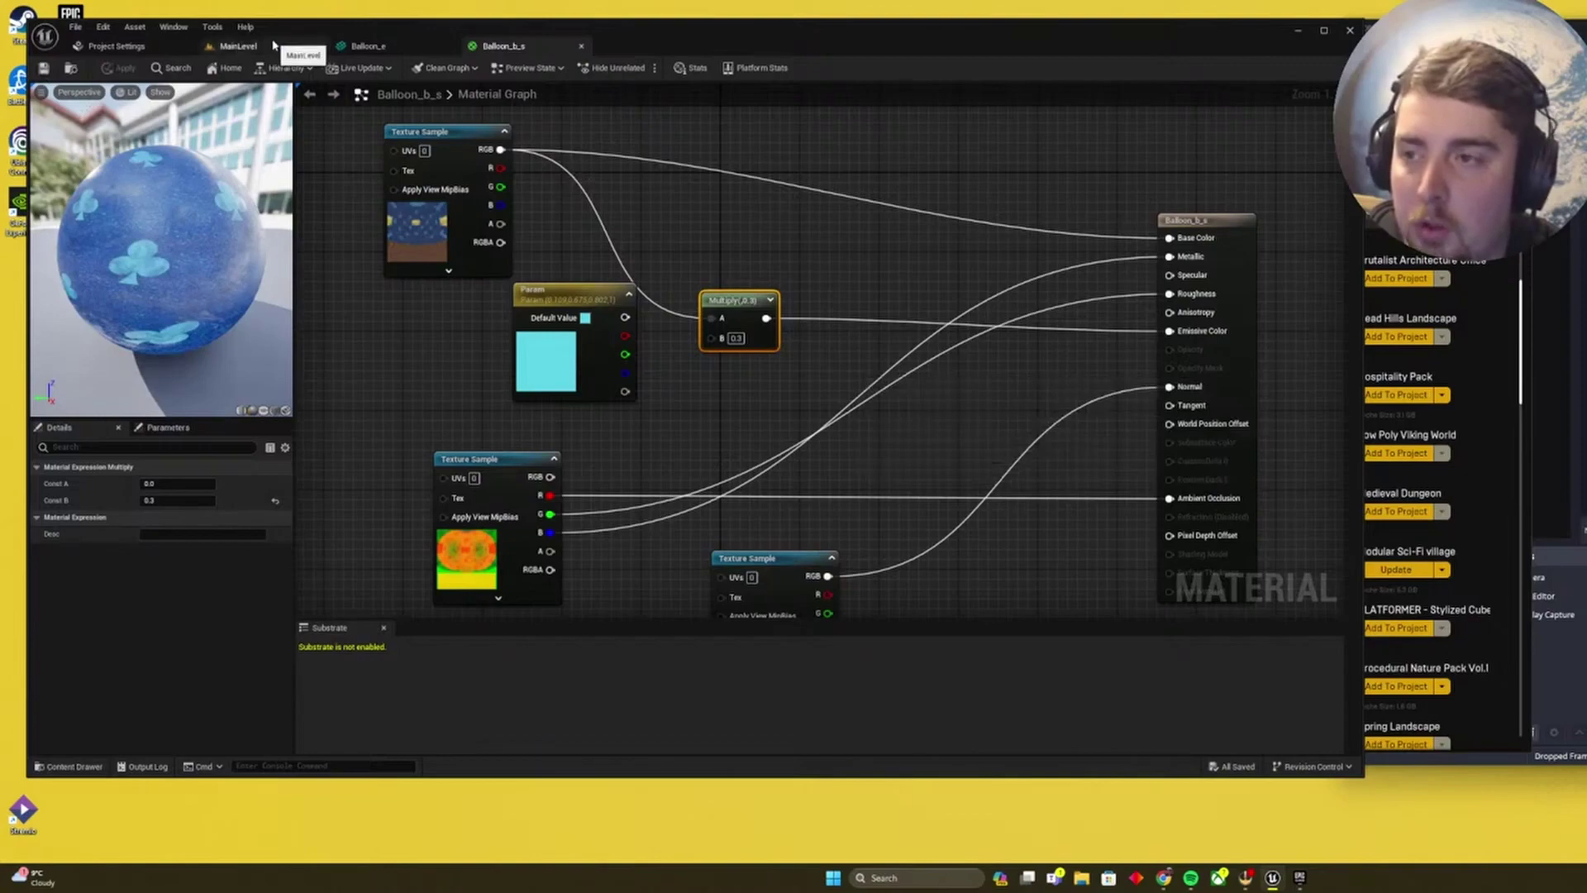
Return to the main level, set the blue balloon light's attenuation radius to 550, and clear the selection.
{"action": "left_click", "coordinate": [239, 46]}
{"action": "key", "text": "w"}
{"action": "right_click_drag", "start_coordinate": [781, 315], "coordinate": [975, 393]}
{"action": "right_click_drag", "start_coordinate": [590, 329], "coordinate": [501, 409]}
{"action": "key", "text": "s"}
{"action": "key", "text": "w"}
{"action": "key", "text": "s"}
{"action": "right_click_drag", "start_coordinate": [689, 351], "coordinate": [687, 357]}
{"action": "left_click", "coordinate": [1294, 601]}
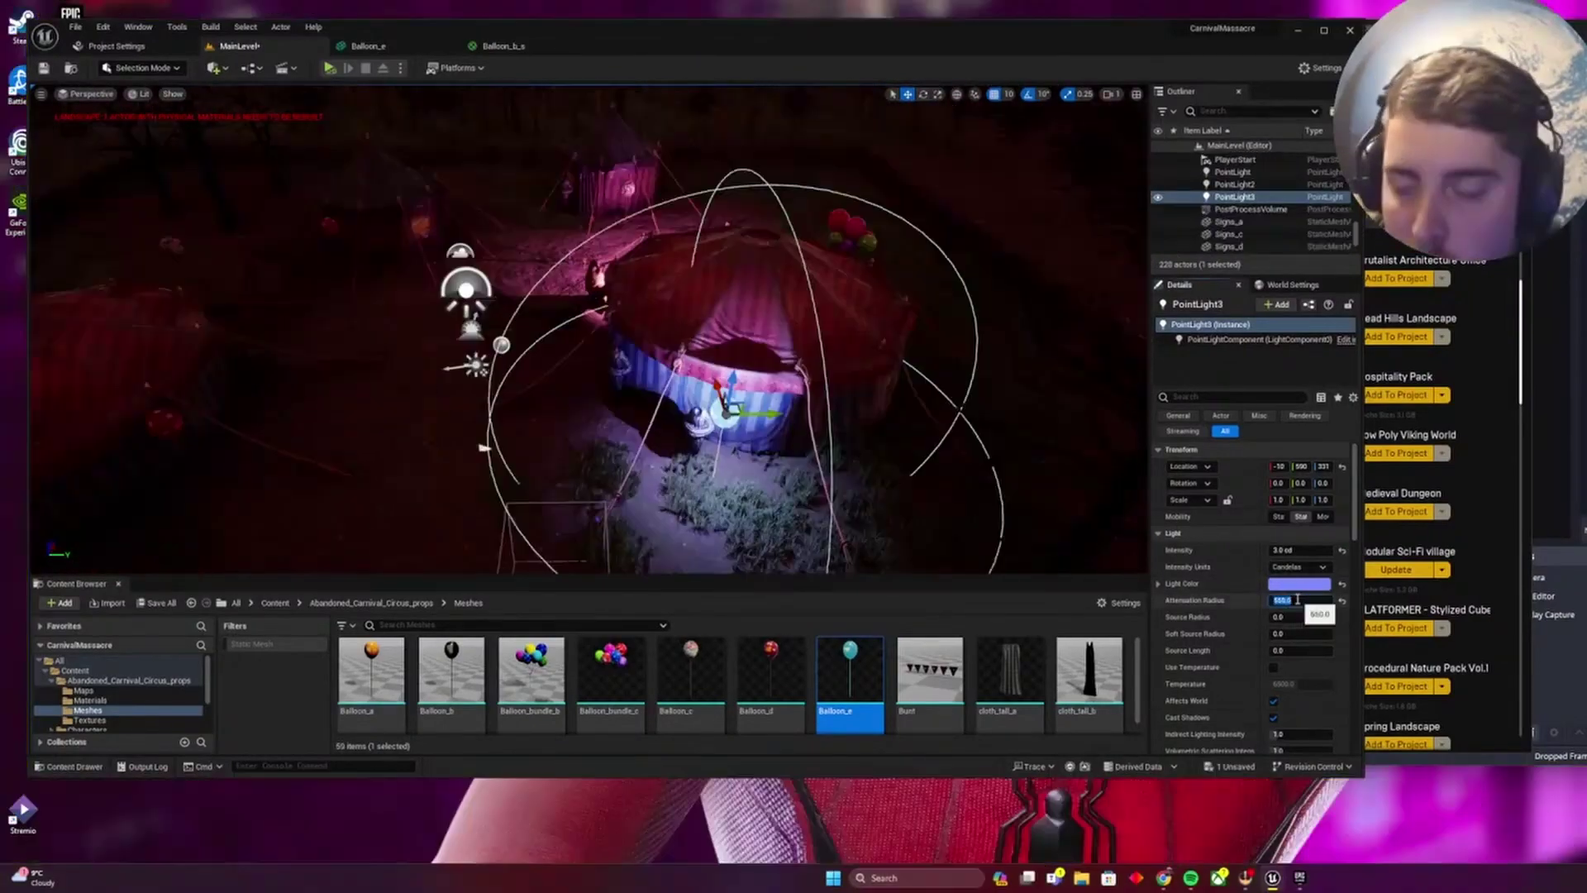
{"action": "right_click_drag", "start_coordinate": [1007, 477], "coordinate": [931, 430]}
{"action": "key", "text": "s"}
{"action": "key", "text": "q"}
{"action": "right_click_drag", "start_coordinate": [722, 362], "coordinate": [965, 464]}
{"action": "key", "text": "Escape"}
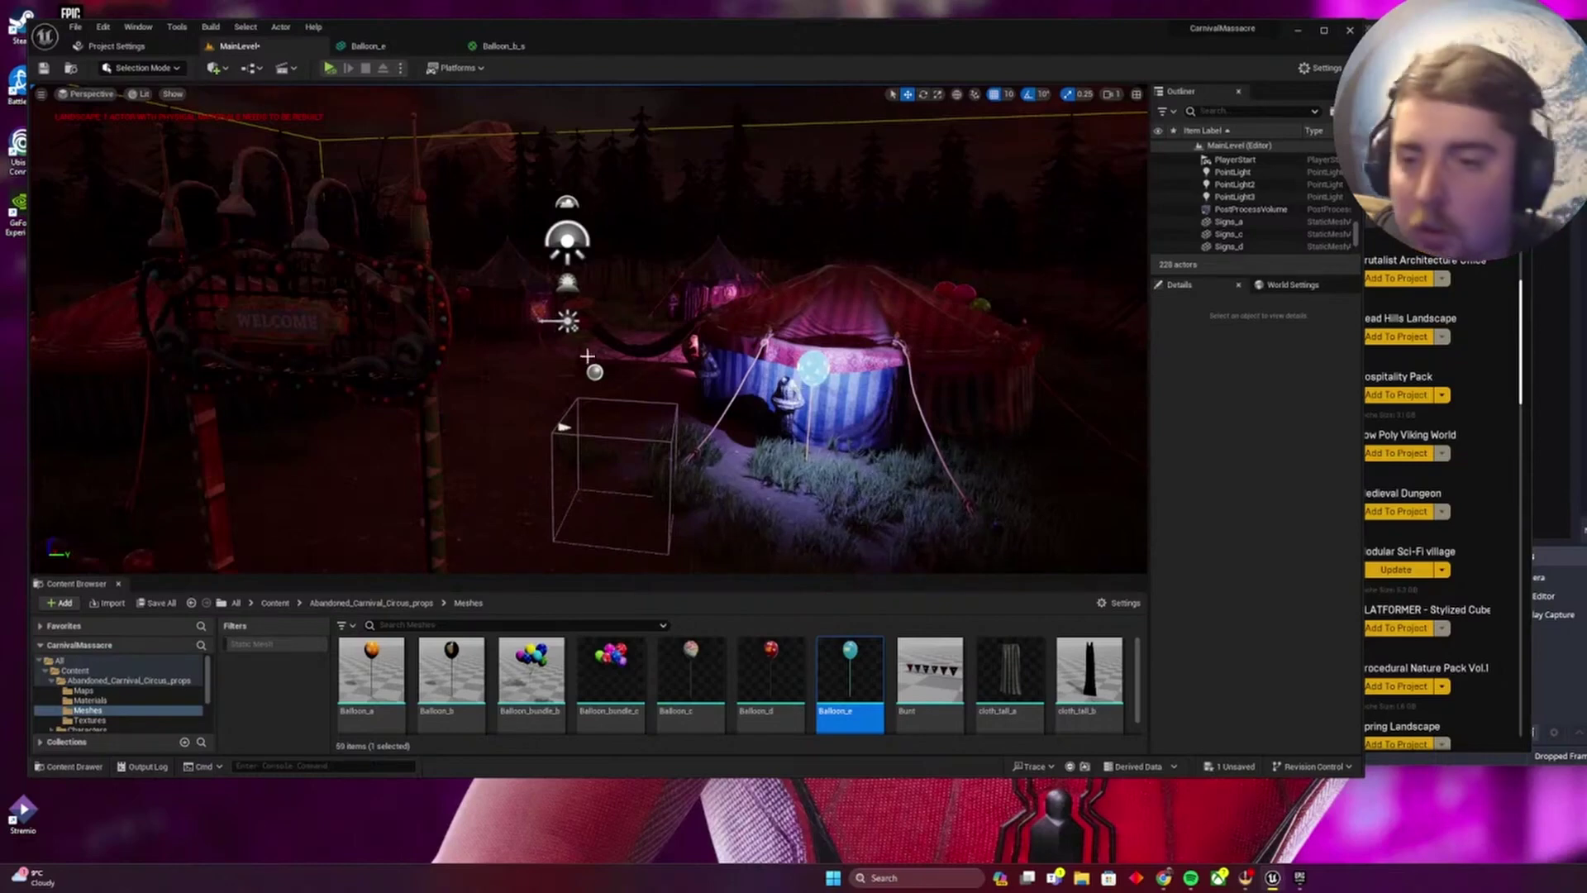
Open the Balloon_d mesh and its assigned balloon material for editing.
{"action": "right_click_drag", "start_coordinate": [587, 356], "coordinate": [426, 331]}
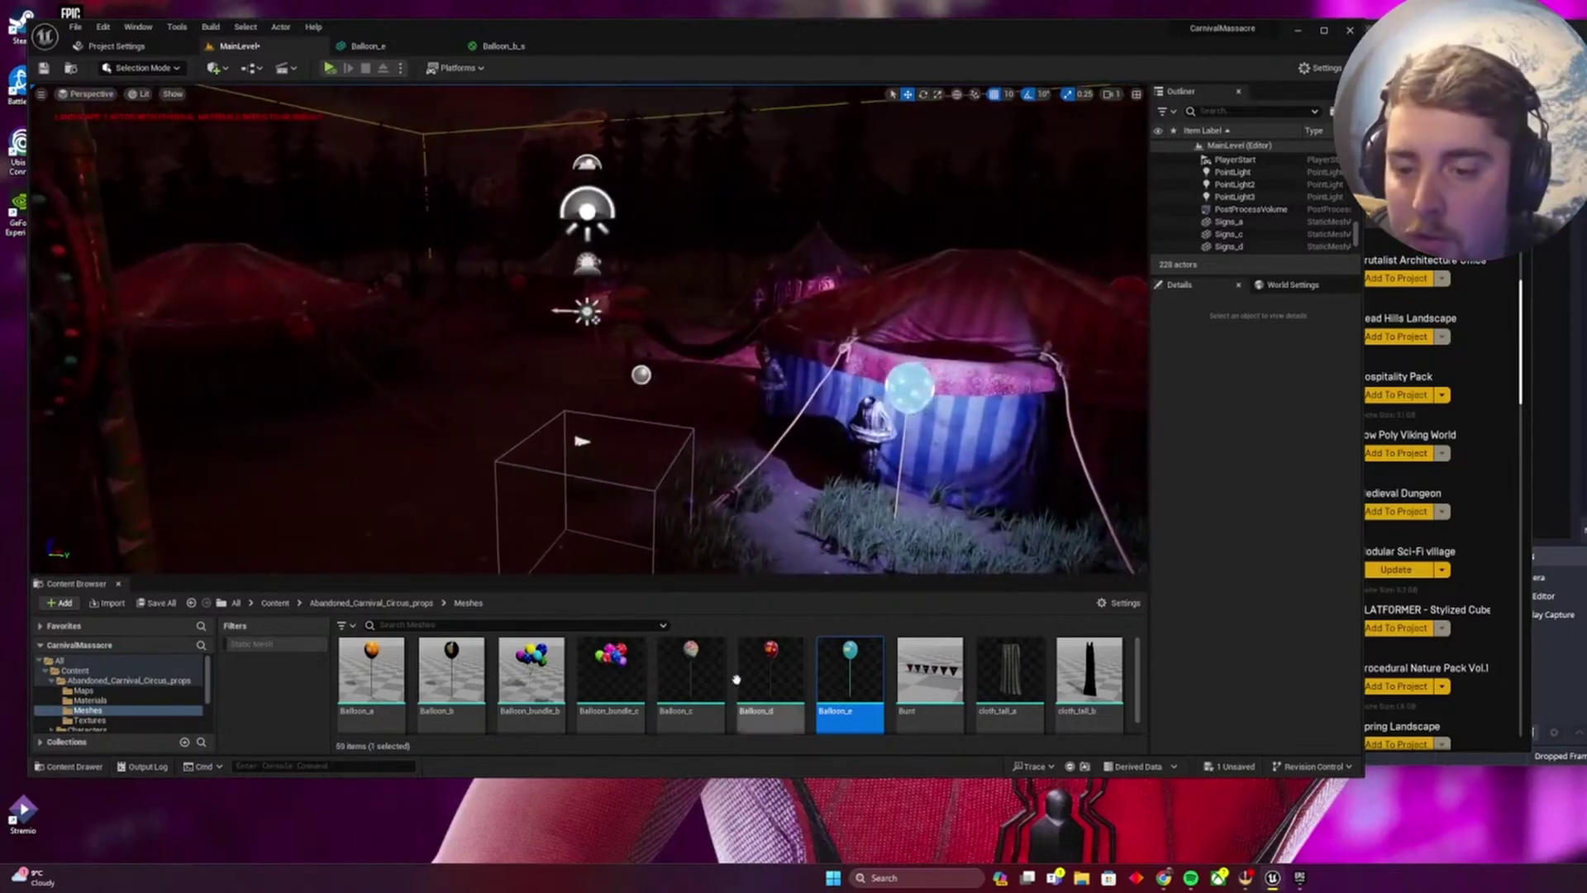
{"action": "left_click", "coordinate": [773, 674]}
{"action": "double_click", "coordinate": [775, 676]}
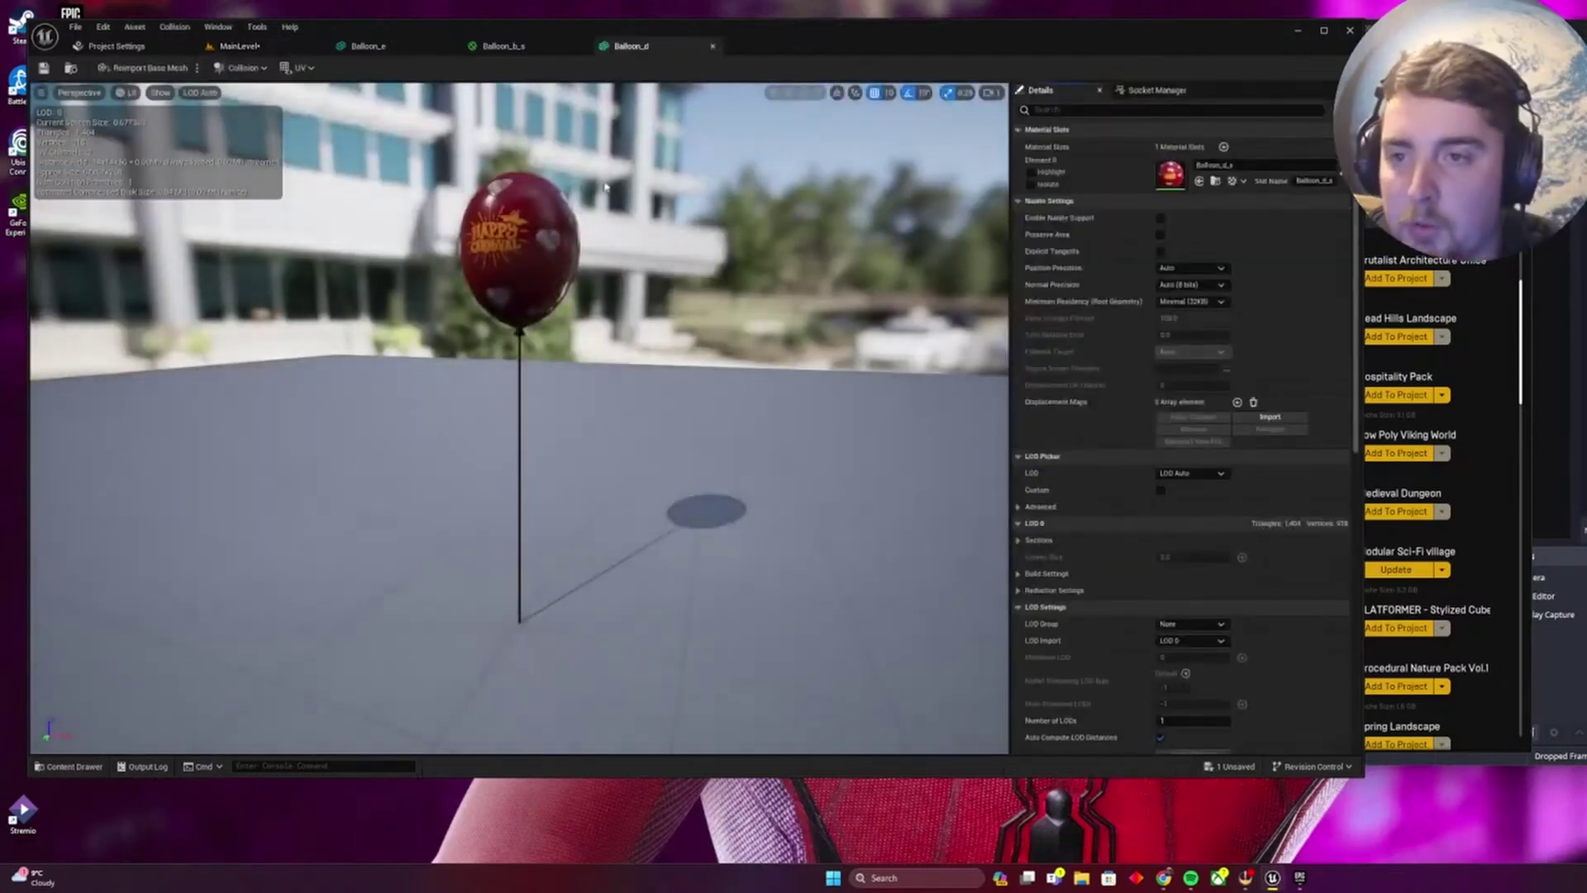
{"action": "double_click", "coordinate": [1170, 174]}
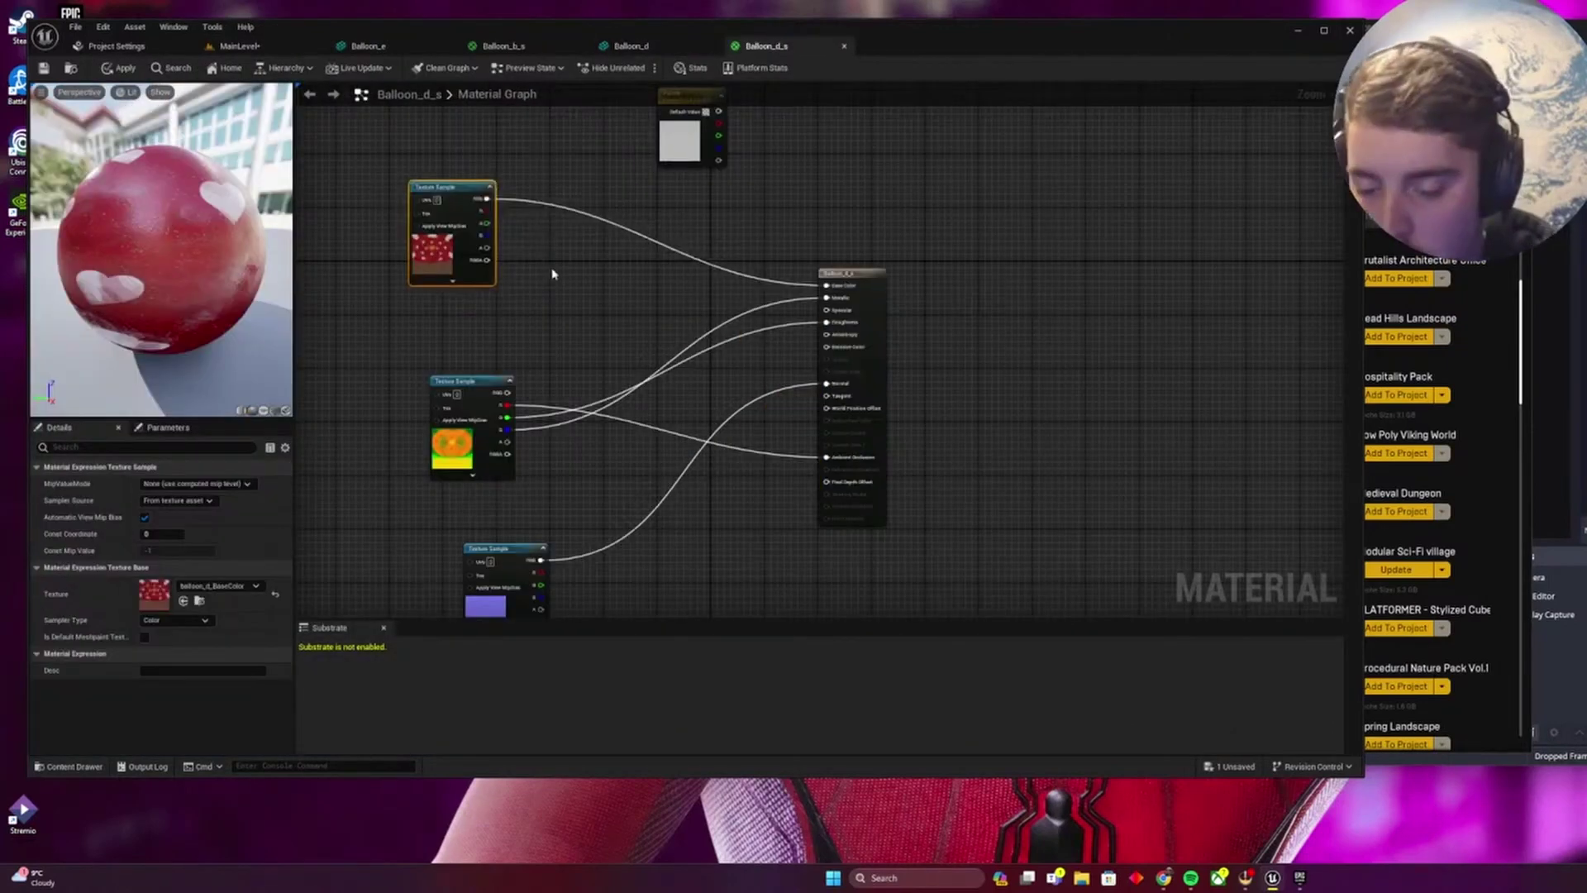
Feed the base colour texture's RGB through a new Multiply node with B at 0.3 into Emissive Color, save, and return to the main level.
{"action": "left_click", "coordinate": [555, 275]}
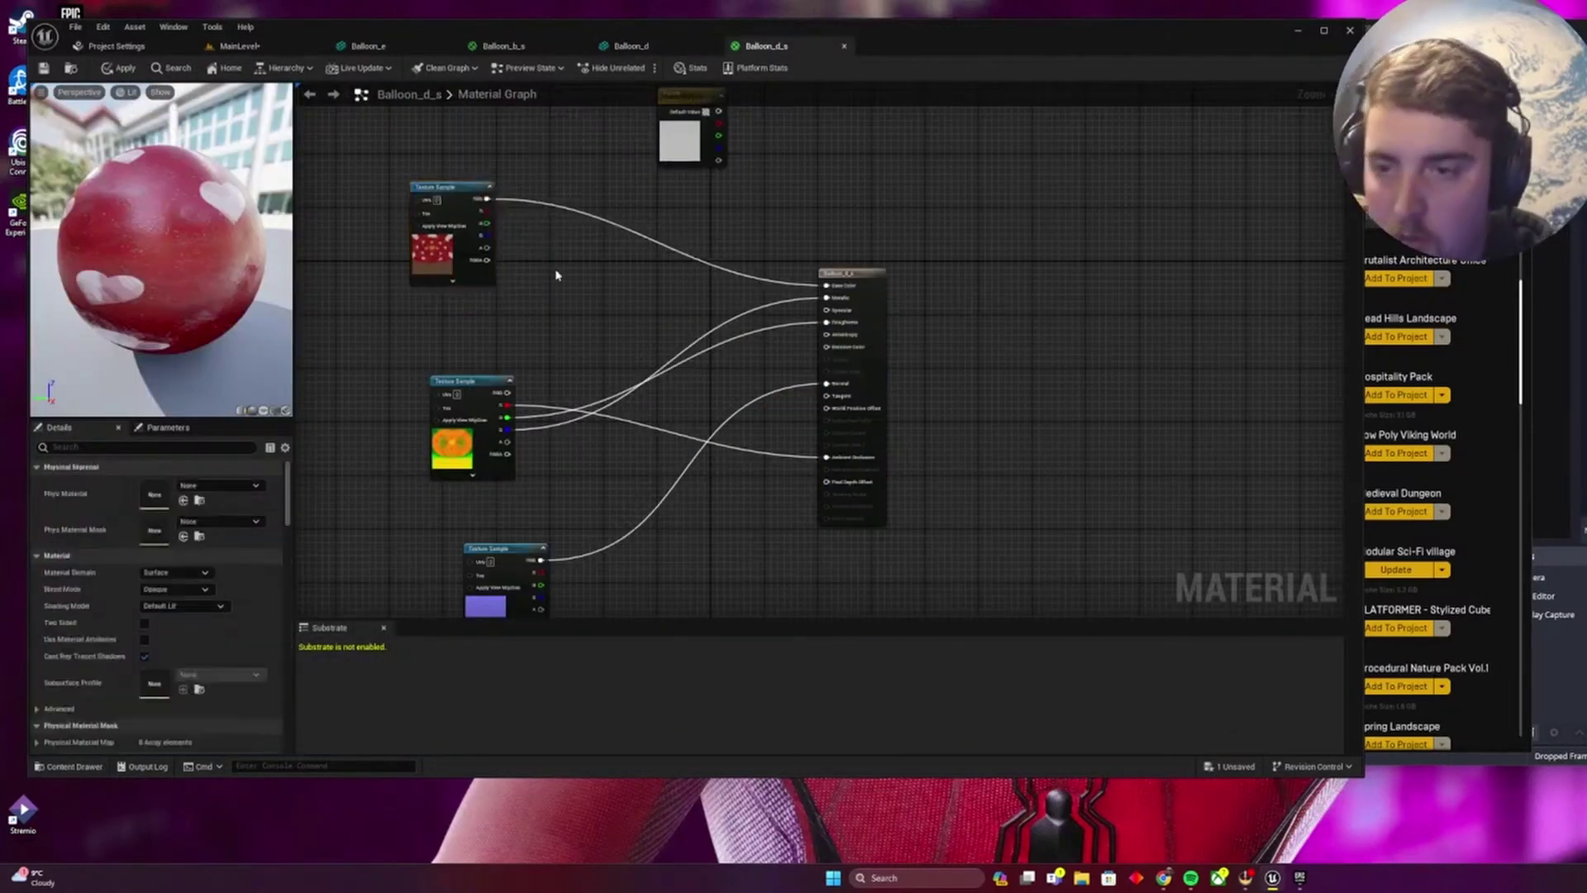
{"action": "right_click", "coordinate": [602, 292]}
{"action": "type", "text": "*"}
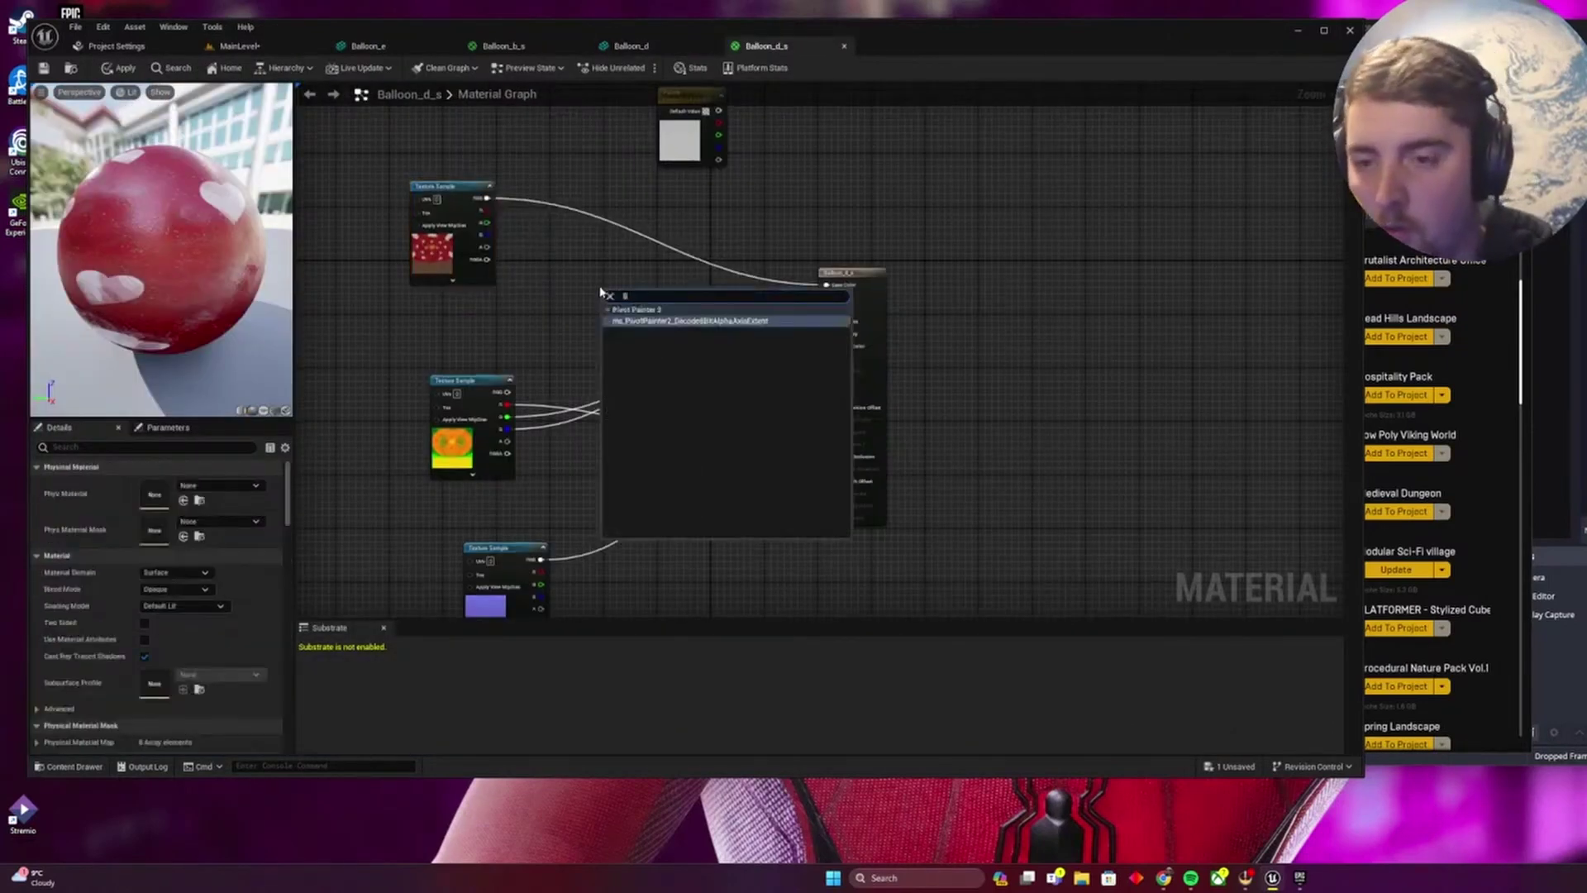
{"action": "key", "text": "Return"}
{"action": "left_click_drag", "start_coordinate": [487, 198], "coordinate": [609, 304]}
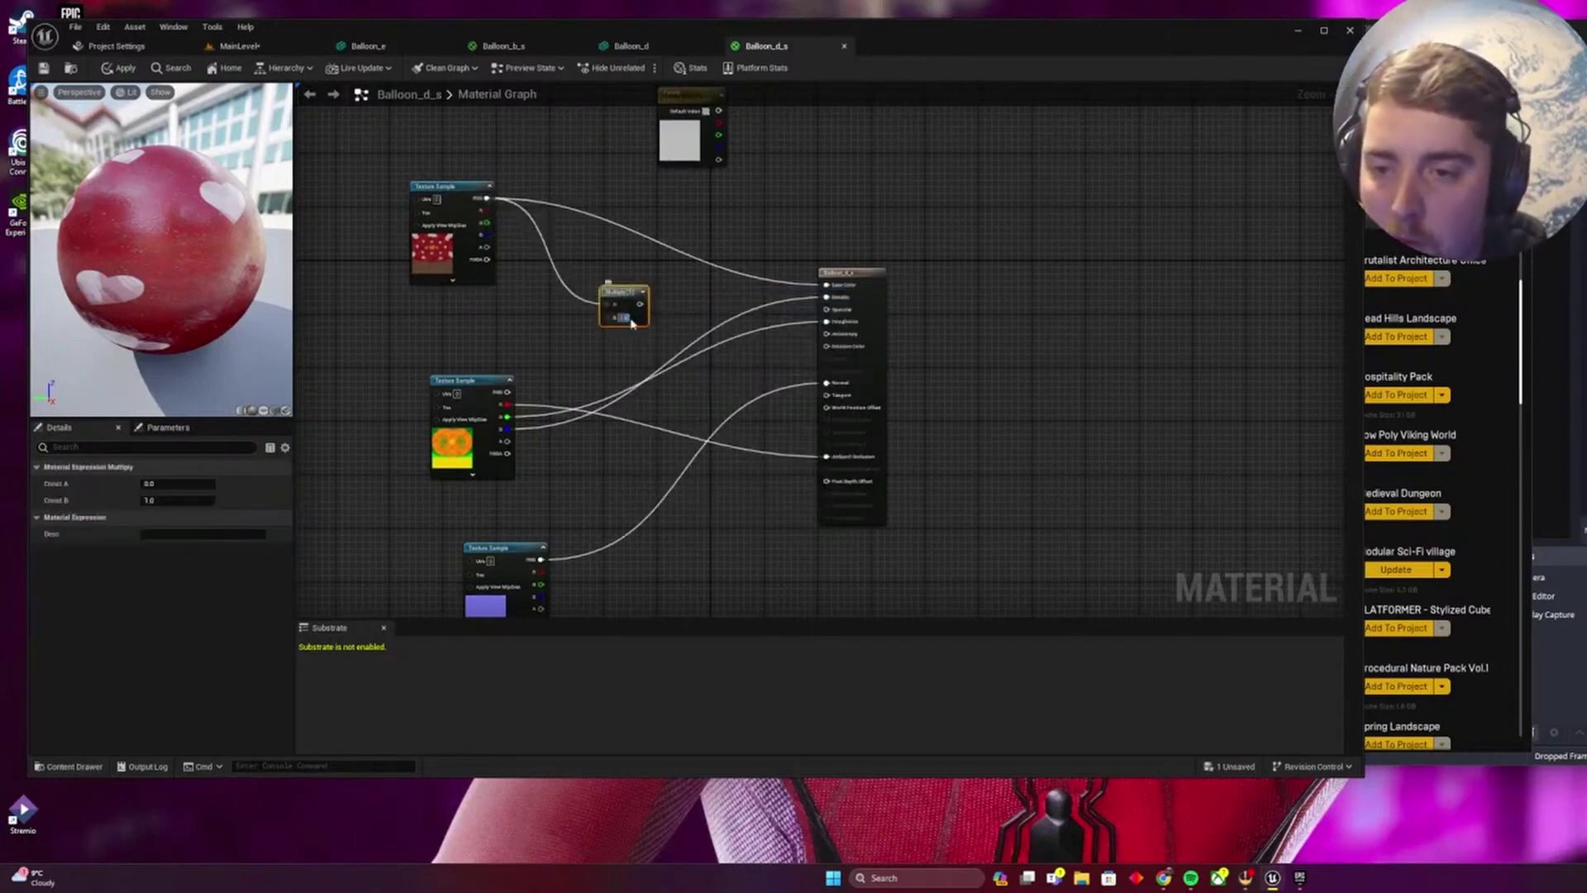
{"action": "type", "text": "0.3"}
{"action": "key", "text": "Return"}
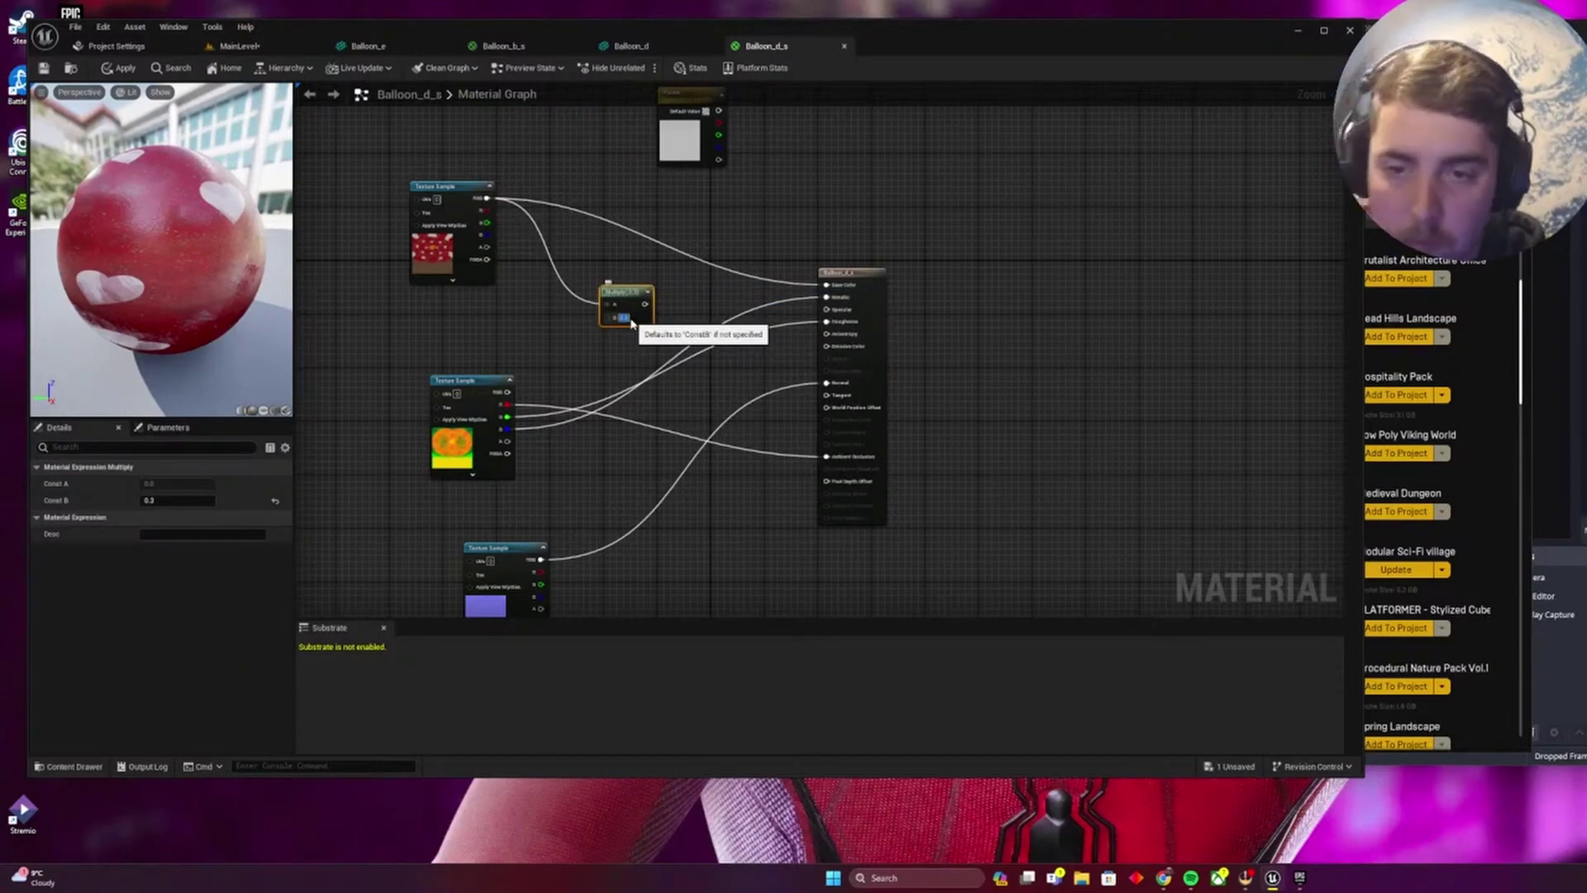
{"action": "left_click_drag", "start_coordinate": [645, 304], "coordinate": [826, 346]}
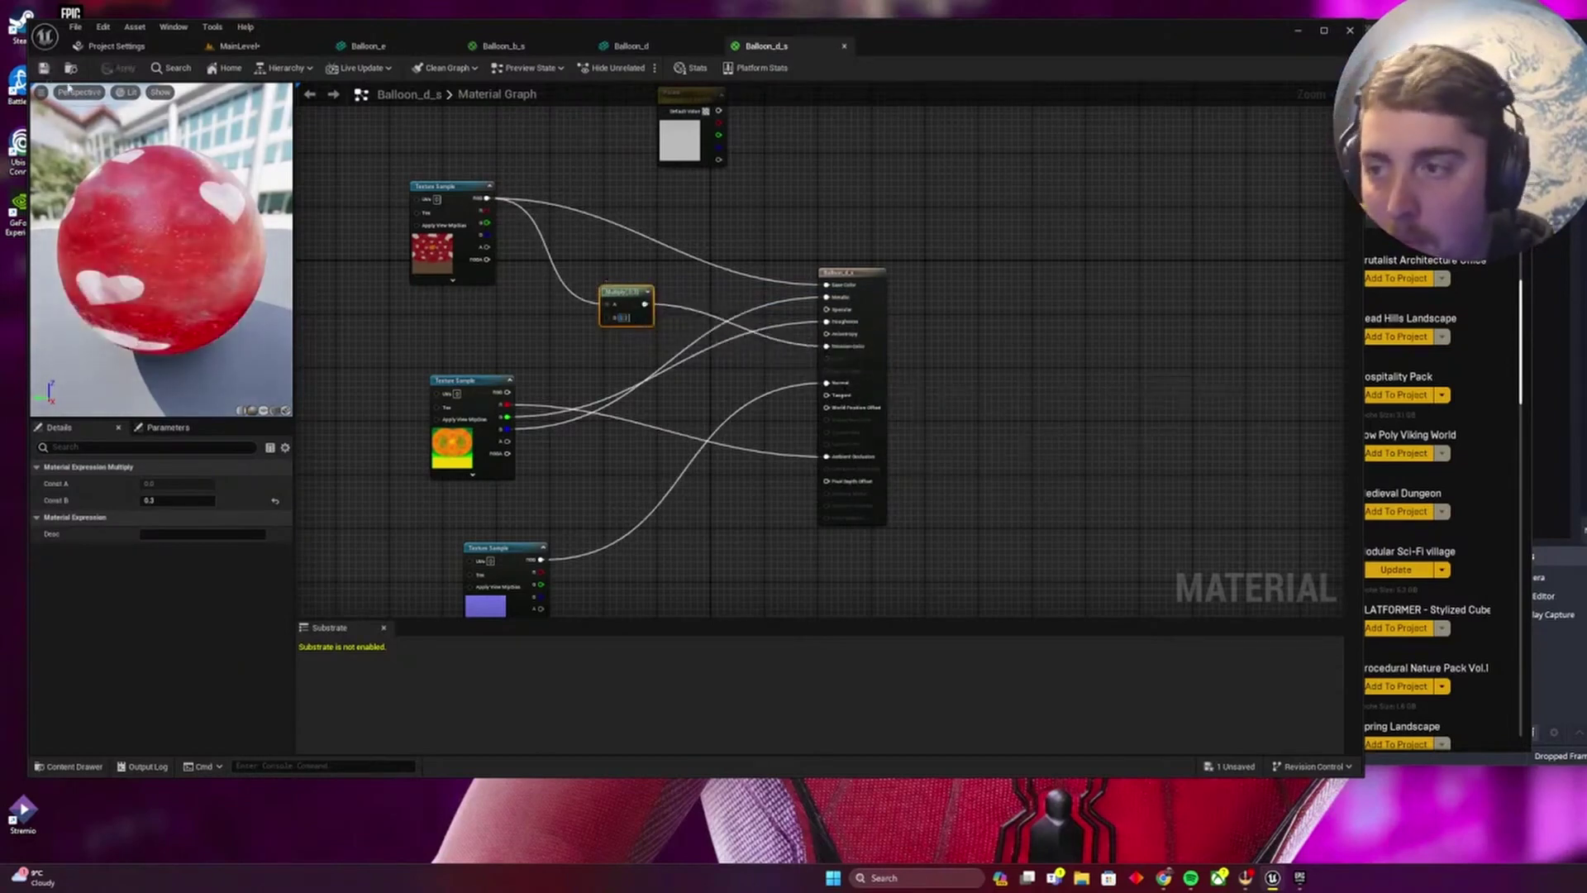
{"action": "left_click", "coordinate": [264, 46]}
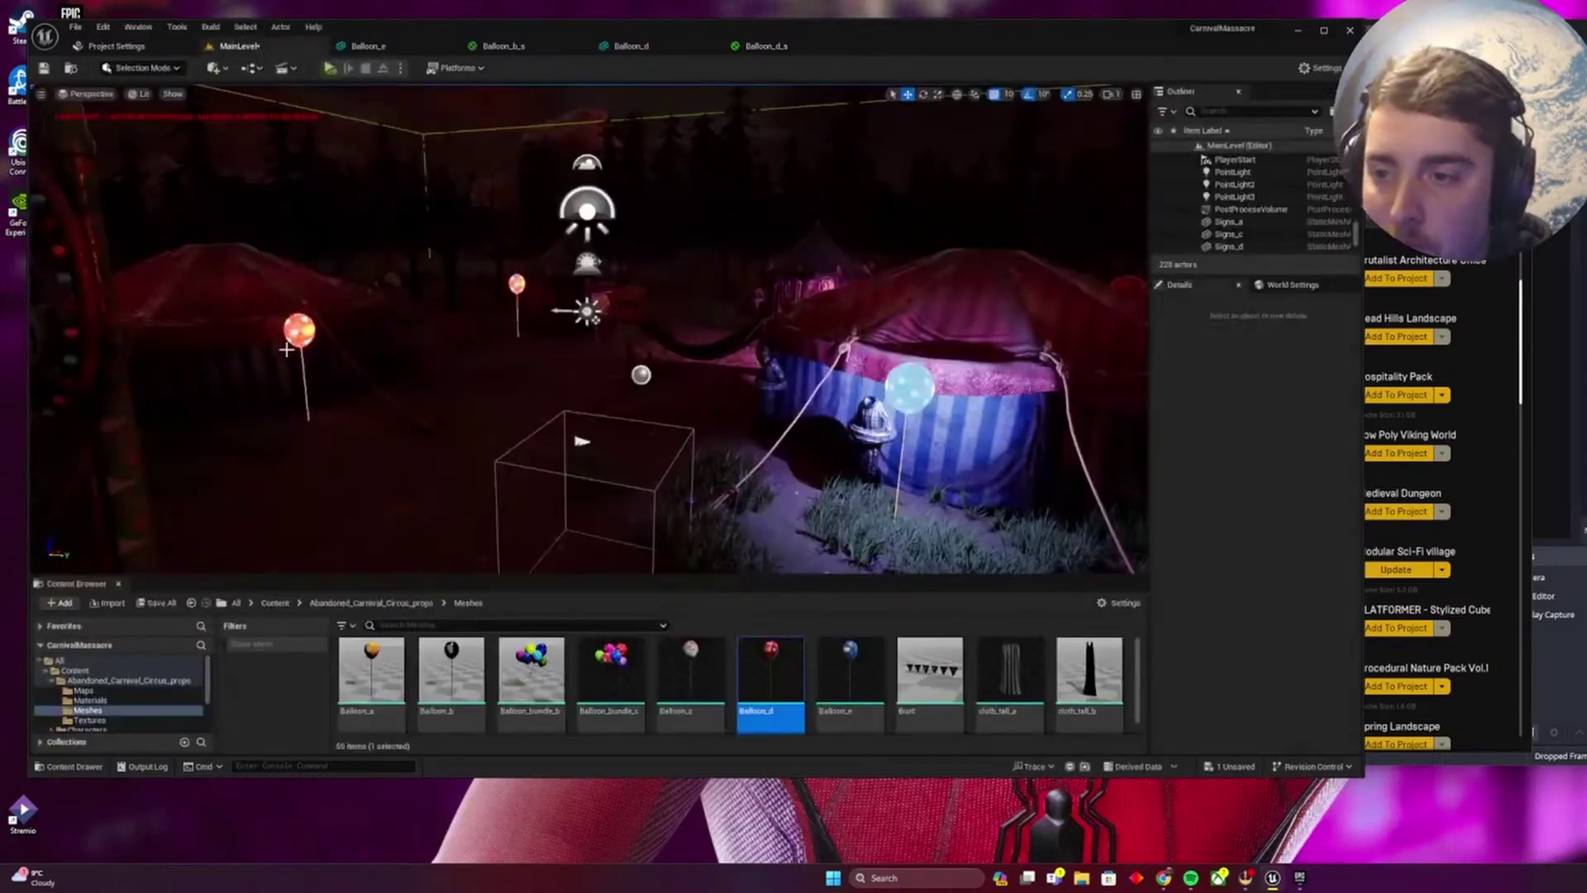
Duplicate the blue balloon light, PointLight3, onto the red balloon beside the tent near the welcome sign.
{"action": "right_click_drag", "start_coordinate": [654, 351], "coordinate": [714, 335]}
{"action": "key", "text": "s"}
{"action": "key", "text": "w"}
{"action": "key", "text": "w"}
{"action": "key", "text": "s"}
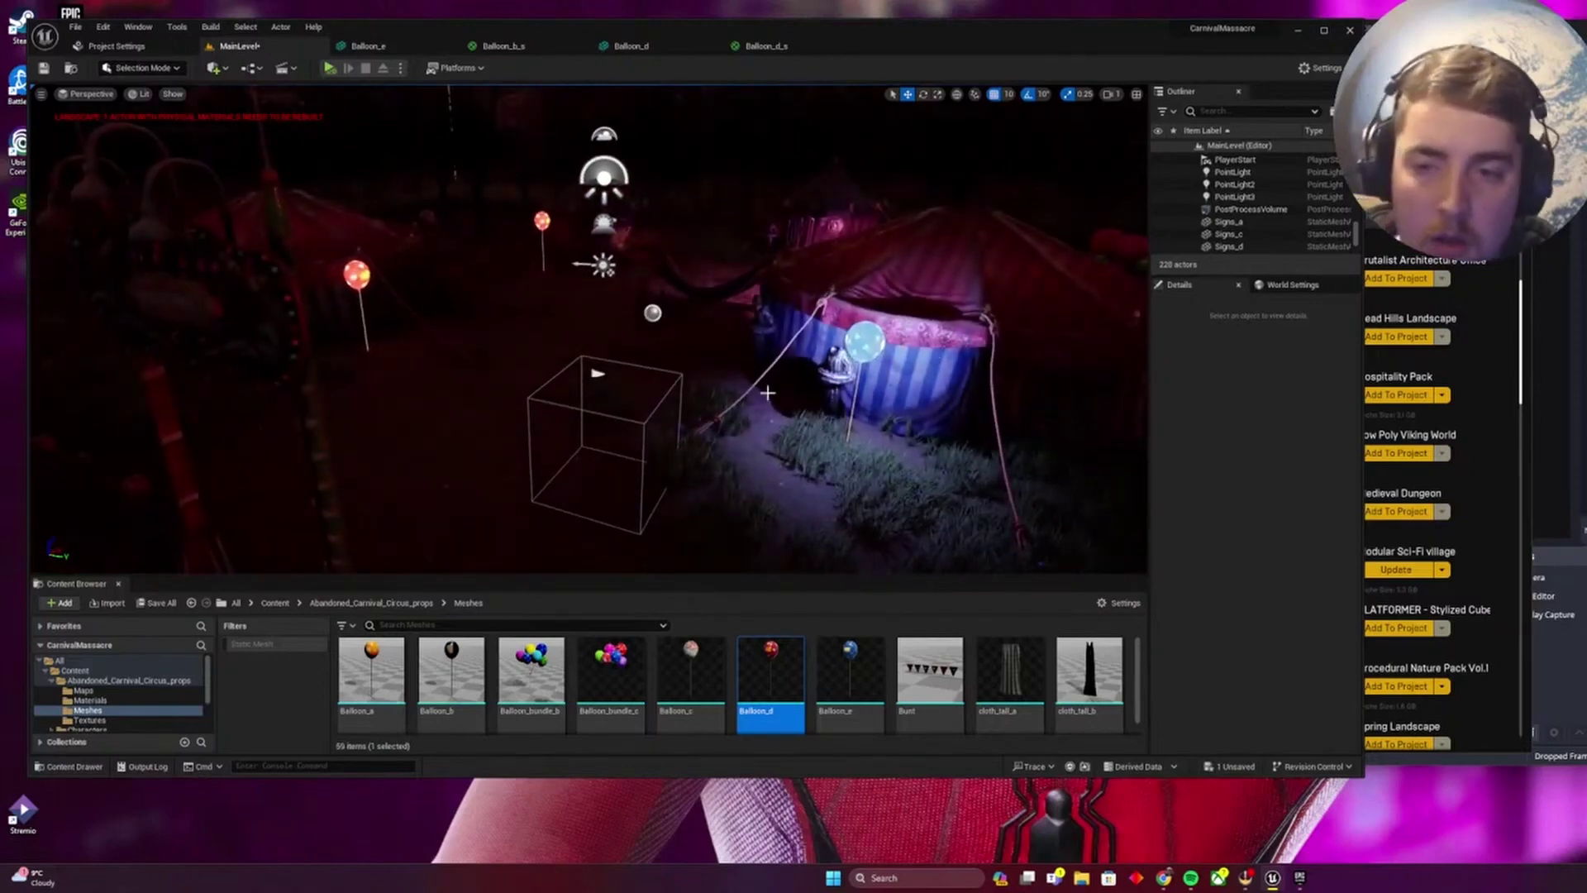
{"action": "left_click", "coordinate": [1238, 198]}
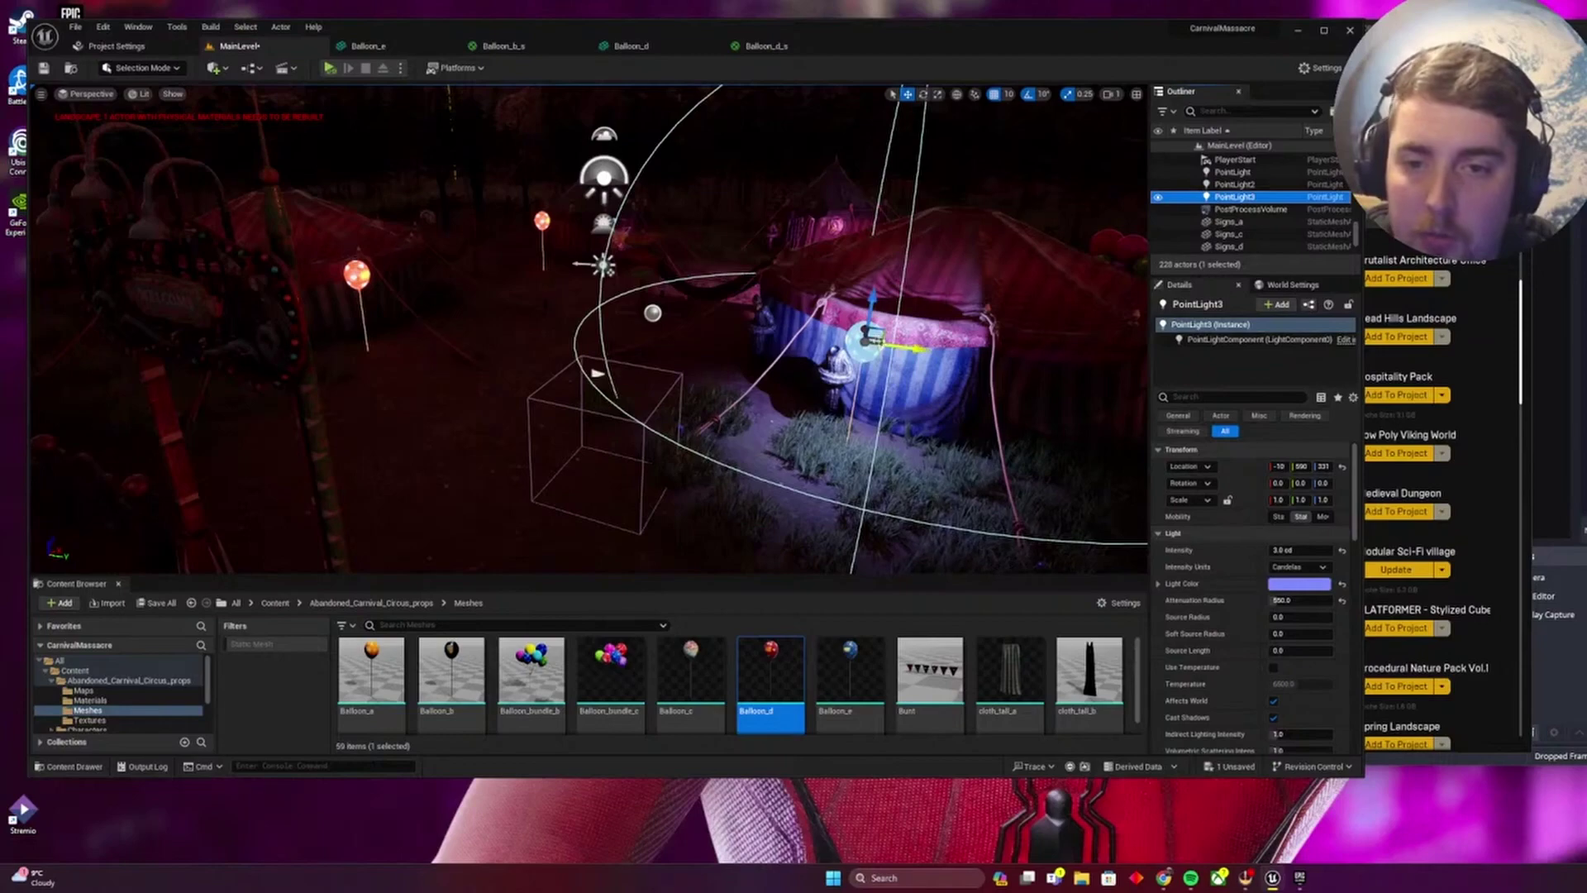
{"action": "left_click_drag", "start_coordinate": [873, 339], "coordinate": [362, 273], "text": "alt"}
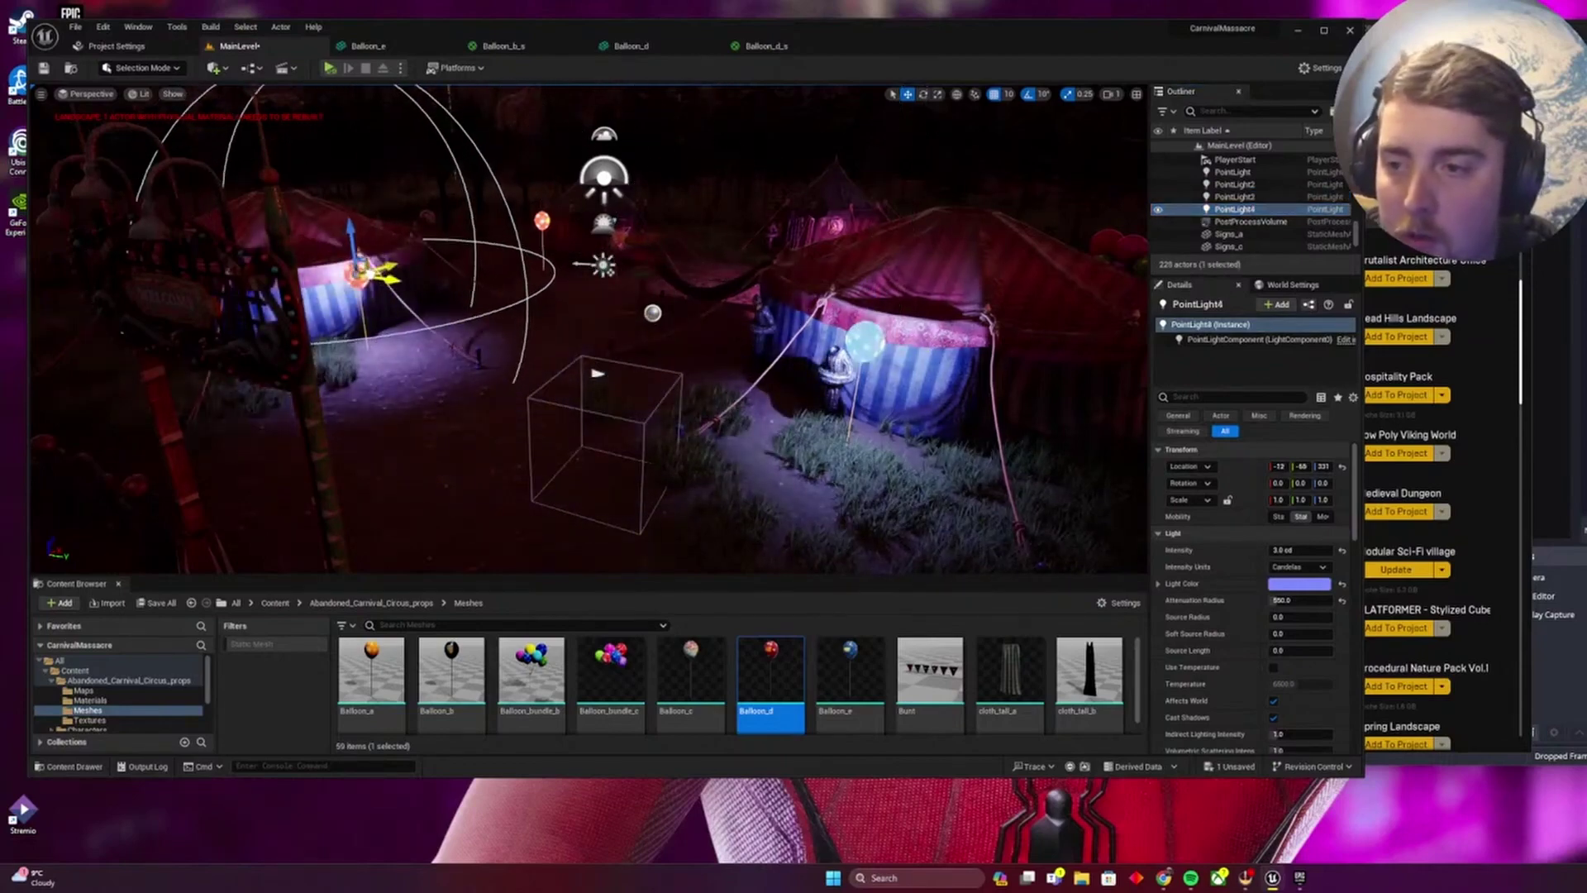
Change the duplicated light's colour to a soft red to match the red balloon.
{"action": "left_click", "coordinate": [1299, 584]}
{"action": "left_click", "coordinate": [1410, 645]}
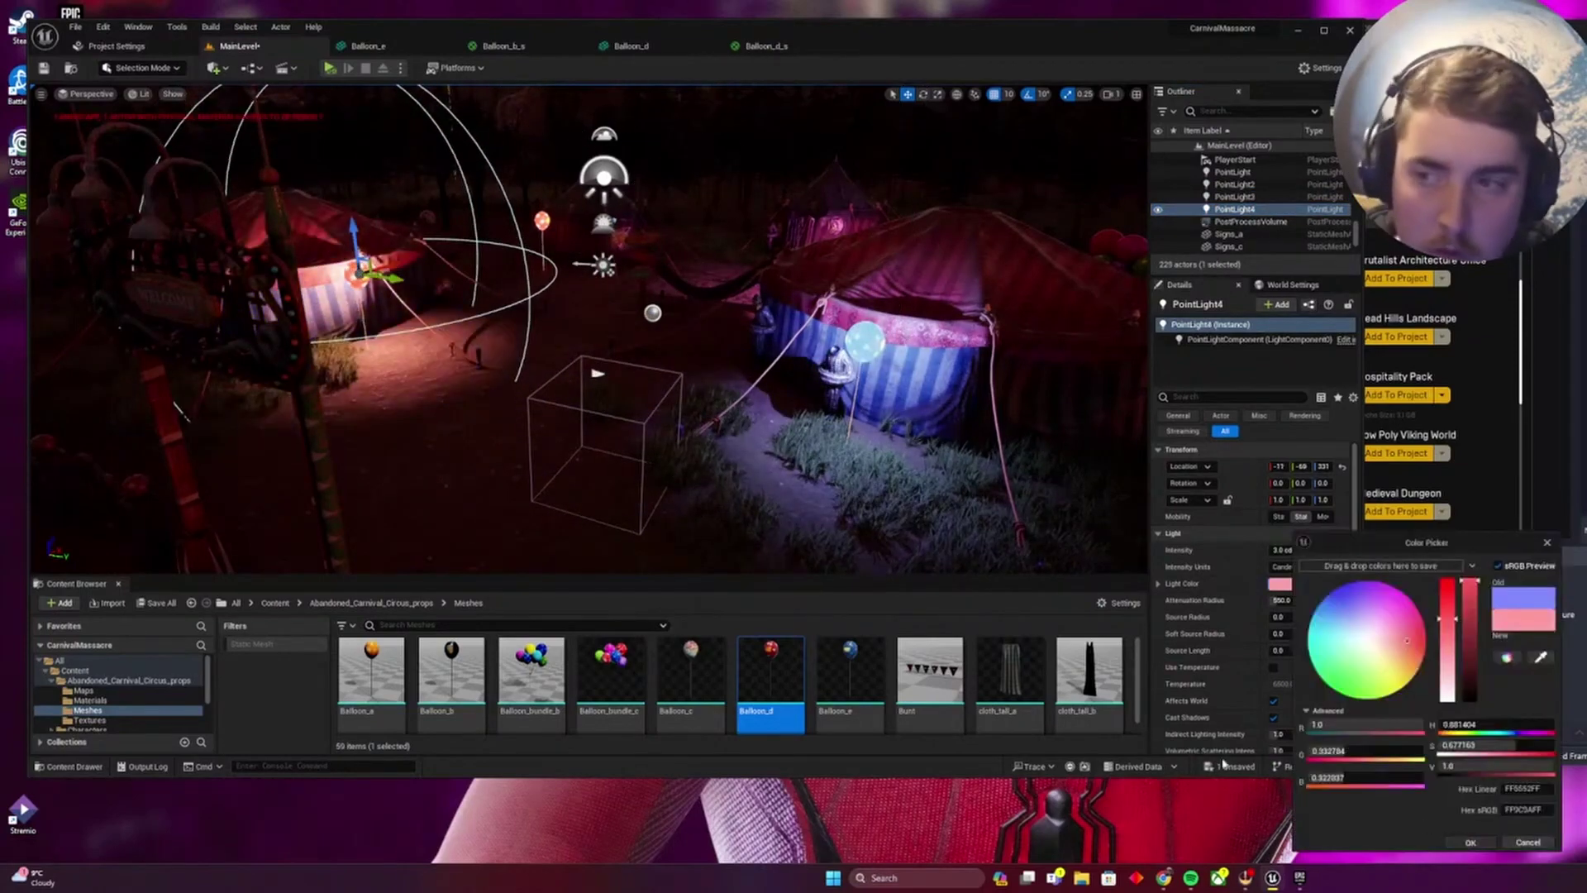
{"action": "right_click_drag", "start_coordinate": [608, 358], "coordinate": [463, 405]}
{"action": "key", "text": "w"}
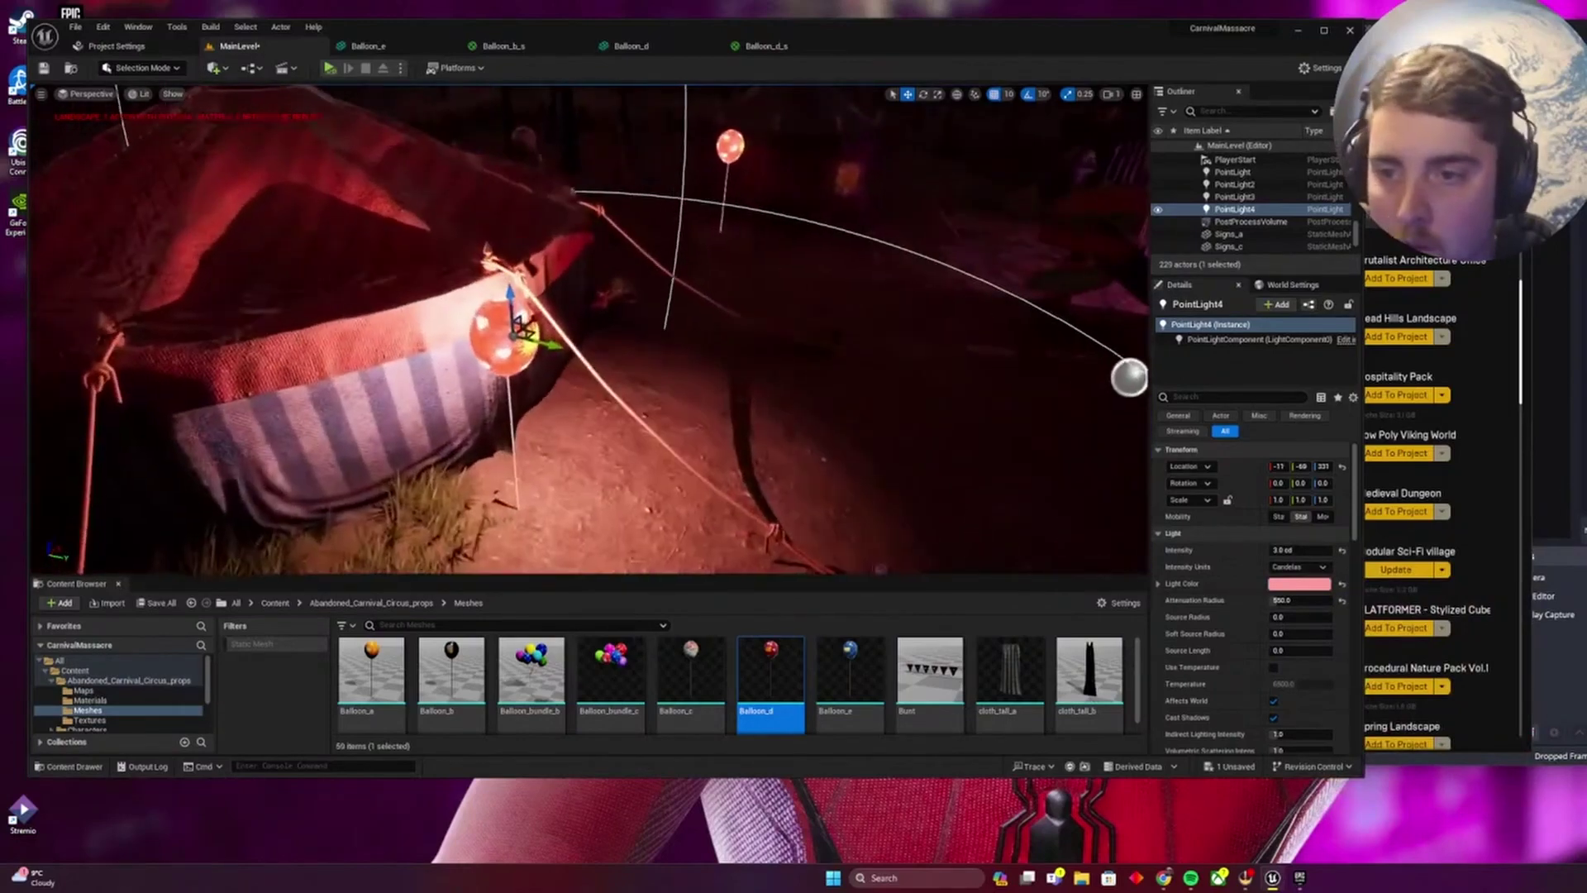
{"action": "right_click_drag", "start_coordinate": [578, 451], "coordinate": [563, 450]}
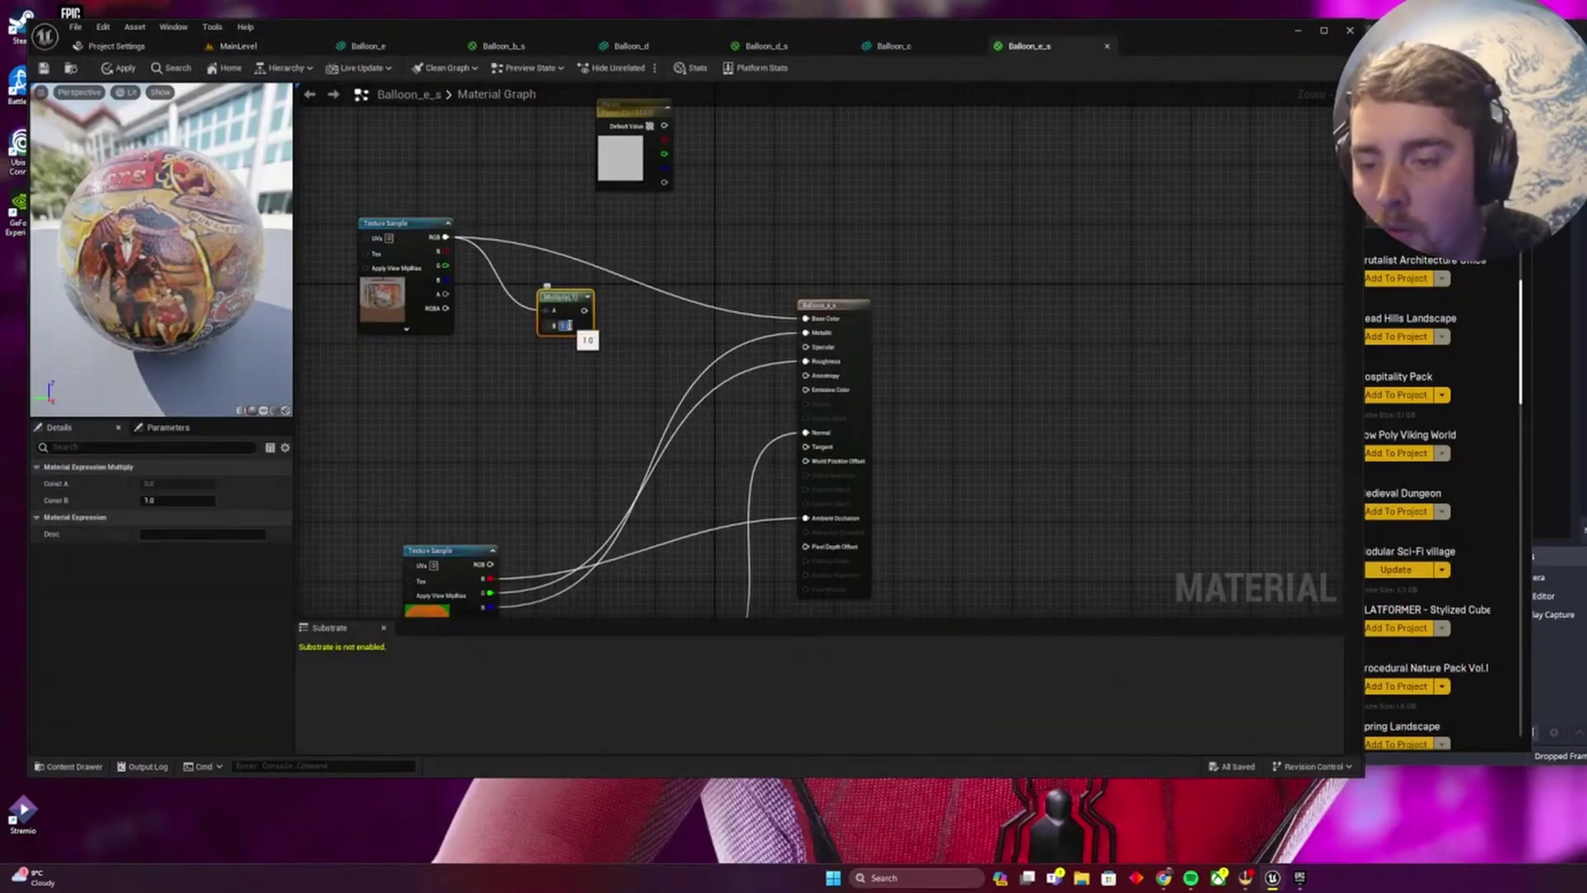
Set the Multiply node's B to 0.3 in the circus-picture balloon material and connect its output to Emissive Color.
{"action": "left_click", "coordinate": [565, 326]}
{"action": "type", "text": "0"}
{"action": "key", "text": "Return"}
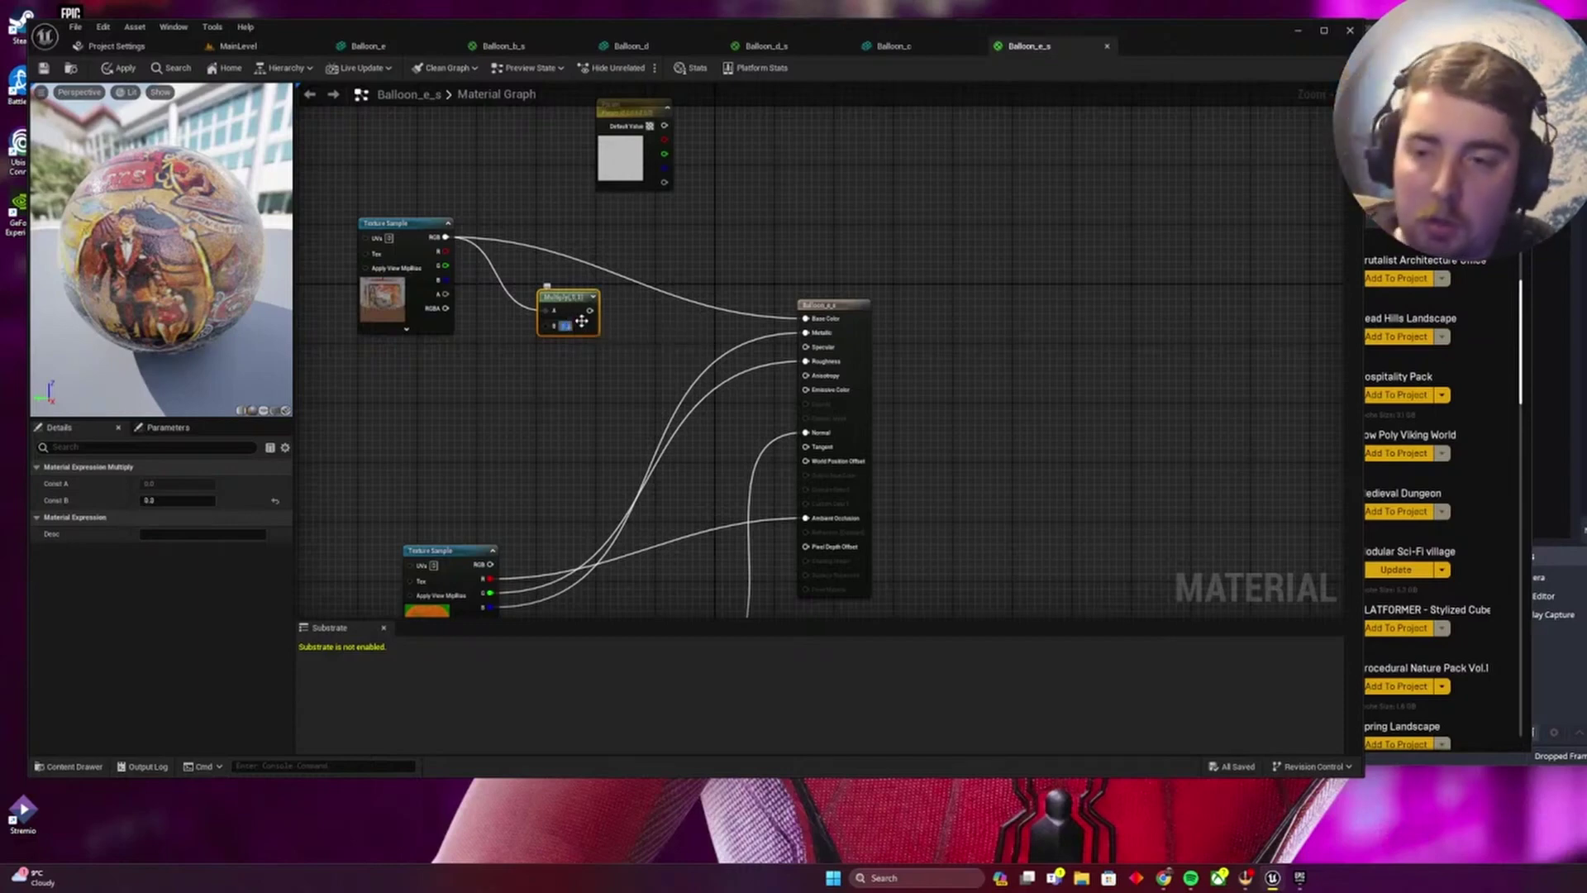
{"action": "left_click_drag", "start_coordinate": [589, 311], "coordinate": [806, 389]}
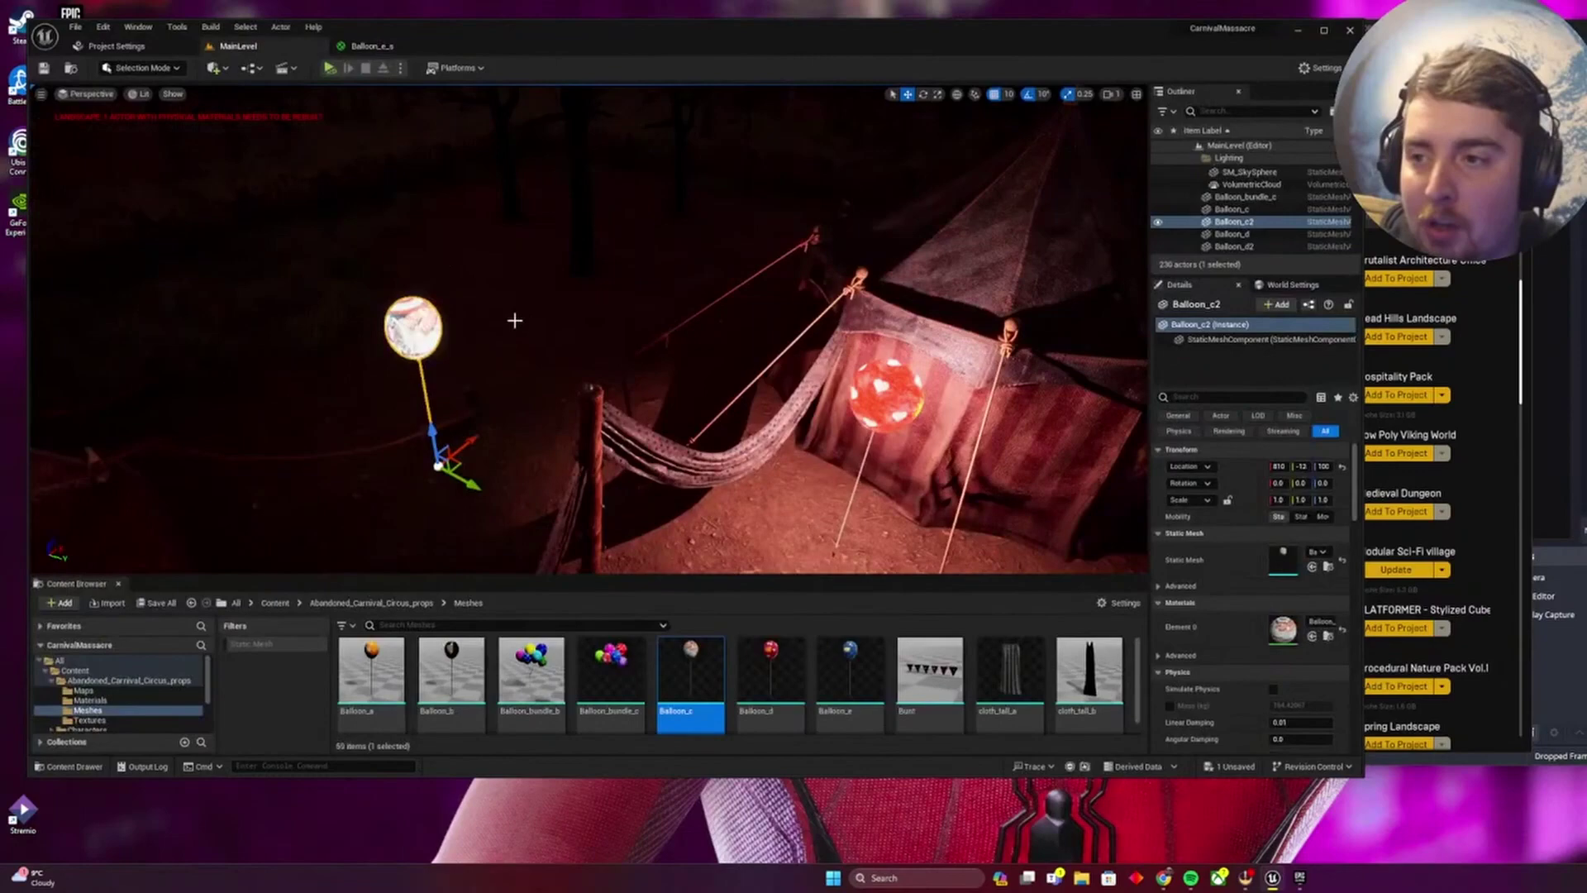
Duplicate the red light, PointLight5, from the red balloon onto the circus-picture balloon beyond the hanging cloth.
{"action": "key", "text": "s"}
{"action": "right_click_drag", "start_coordinate": [515, 321], "coordinate": [579, 265]}
{"action": "key", "text": "s"}
{"action": "key", "text": "w"}
{"action": "key", "text": "w"}
{"action": "key", "text": "w"}
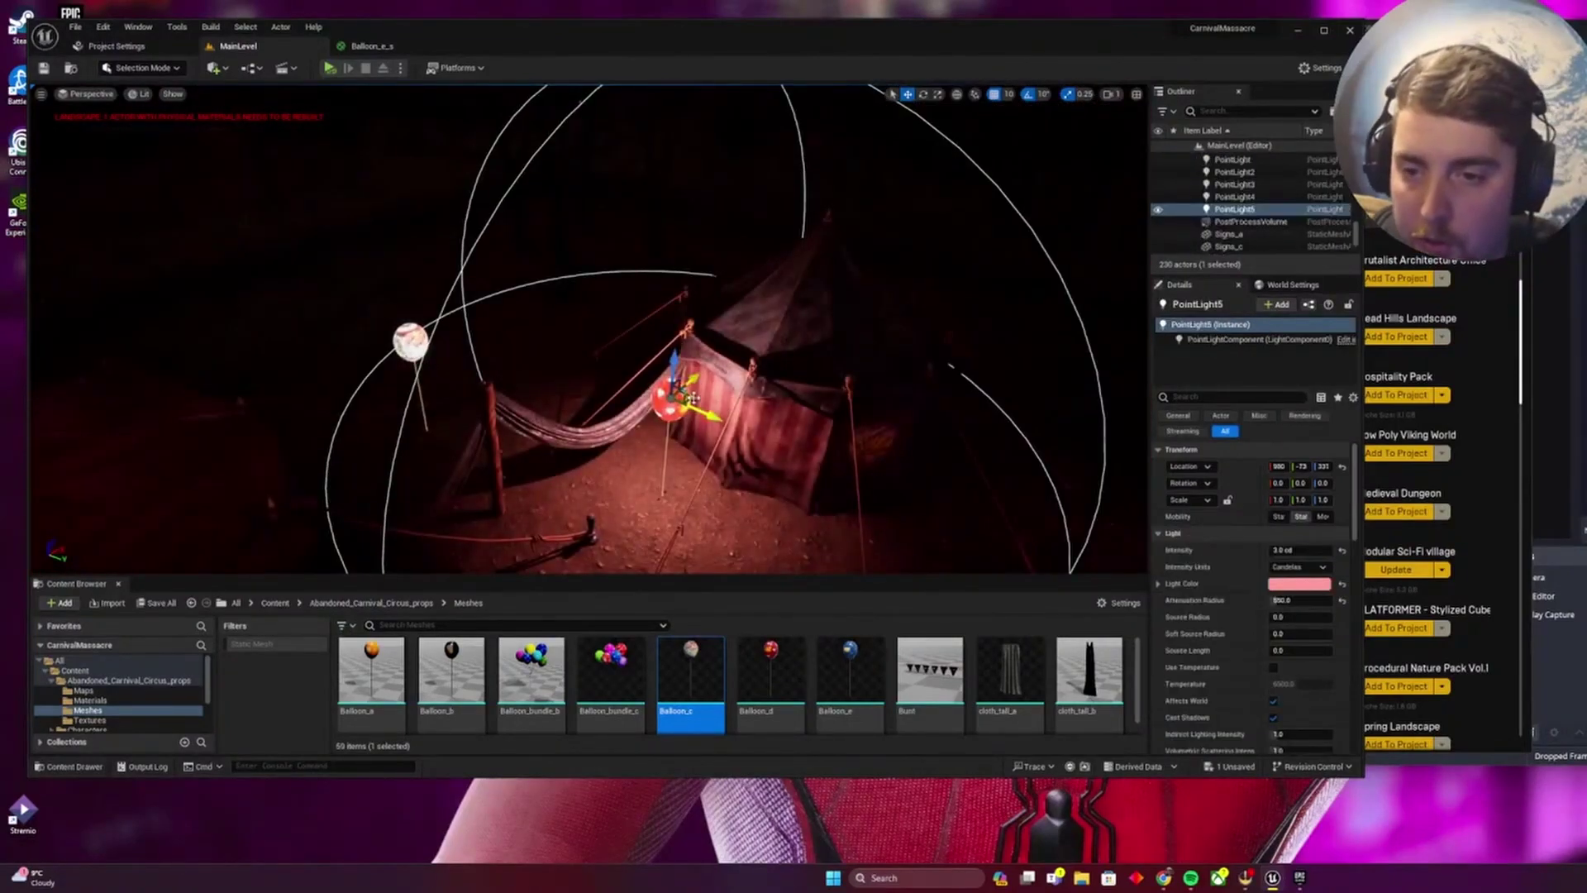
{"action": "left_click_drag", "start_coordinate": [693, 399], "coordinate": [413, 339], "text": "alt"}
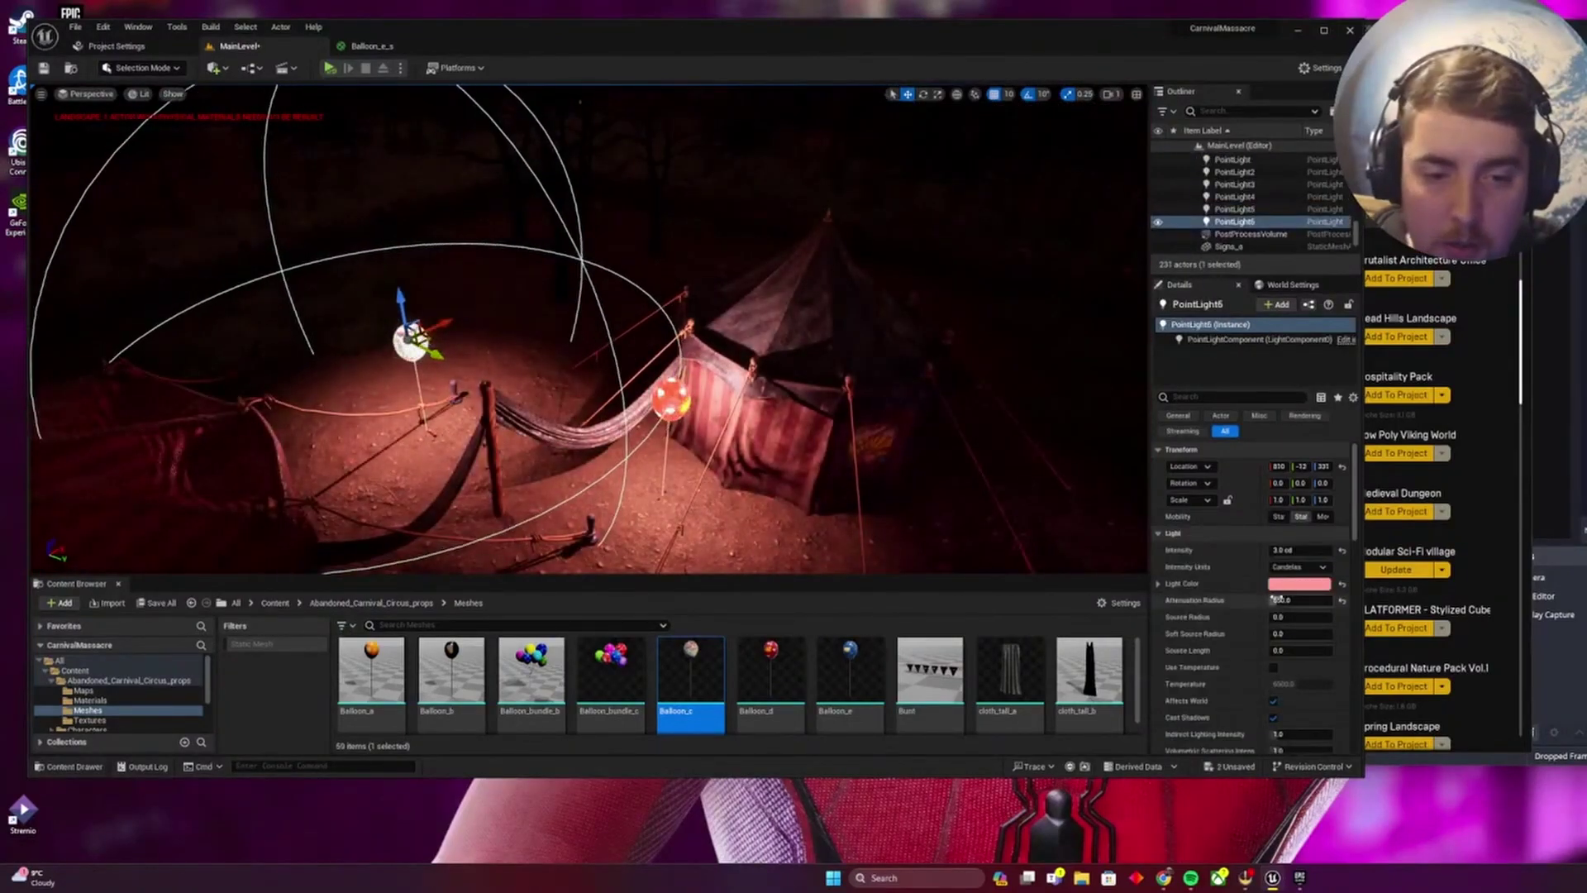
Open the light colour of the copied light at the circus-picture balloon.
{"action": "key", "text": "w"}
{"action": "right_click_drag", "start_coordinate": [560, 363], "coordinate": [467, 380]}
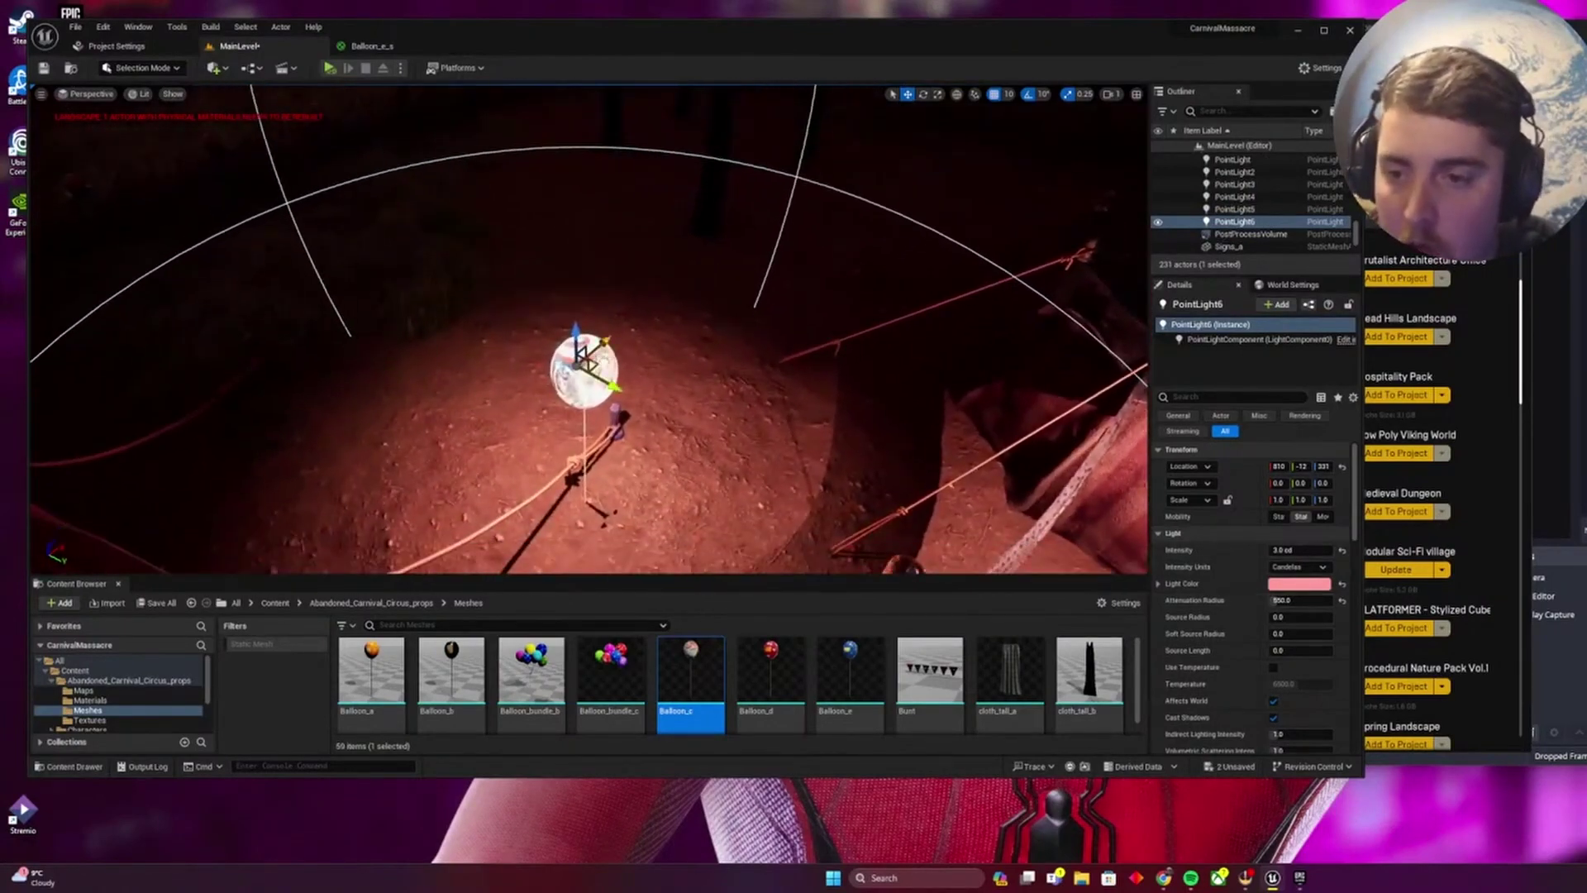
{"action": "left_click", "coordinate": [1280, 585]}
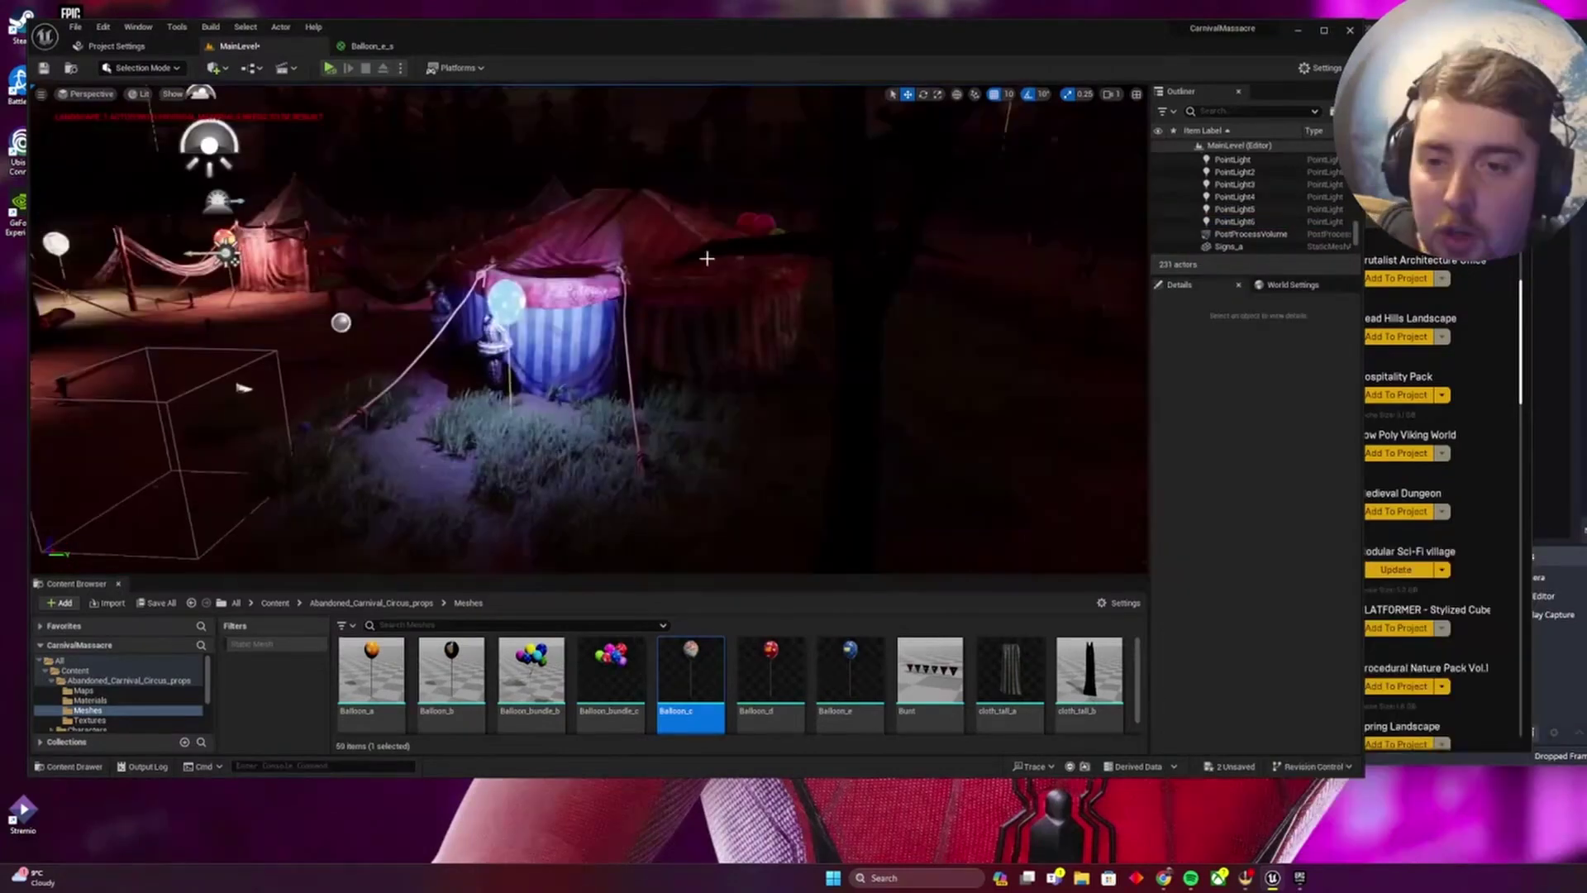
Open the Balloon_bundle_c mesh and its assigned material for editing.
{"action": "key", "text": "w"}
{"action": "right_click_drag", "start_coordinate": [801, 311], "coordinate": [661, 366]}
{"action": "key", "text": "d"}
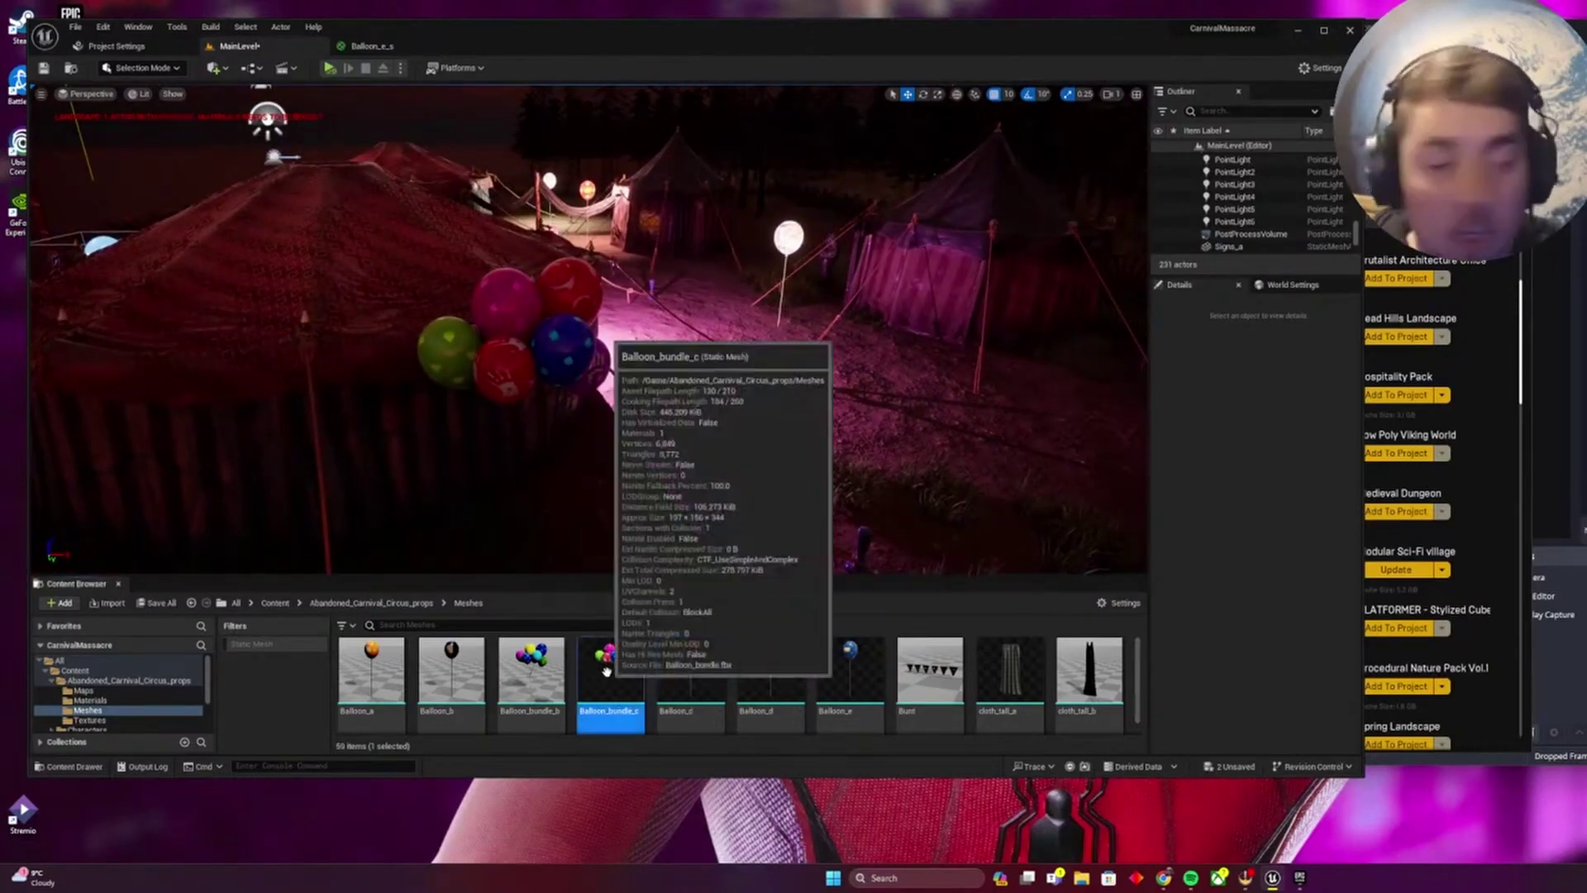
{"action": "double_click", "coordinate": [609, 671]}
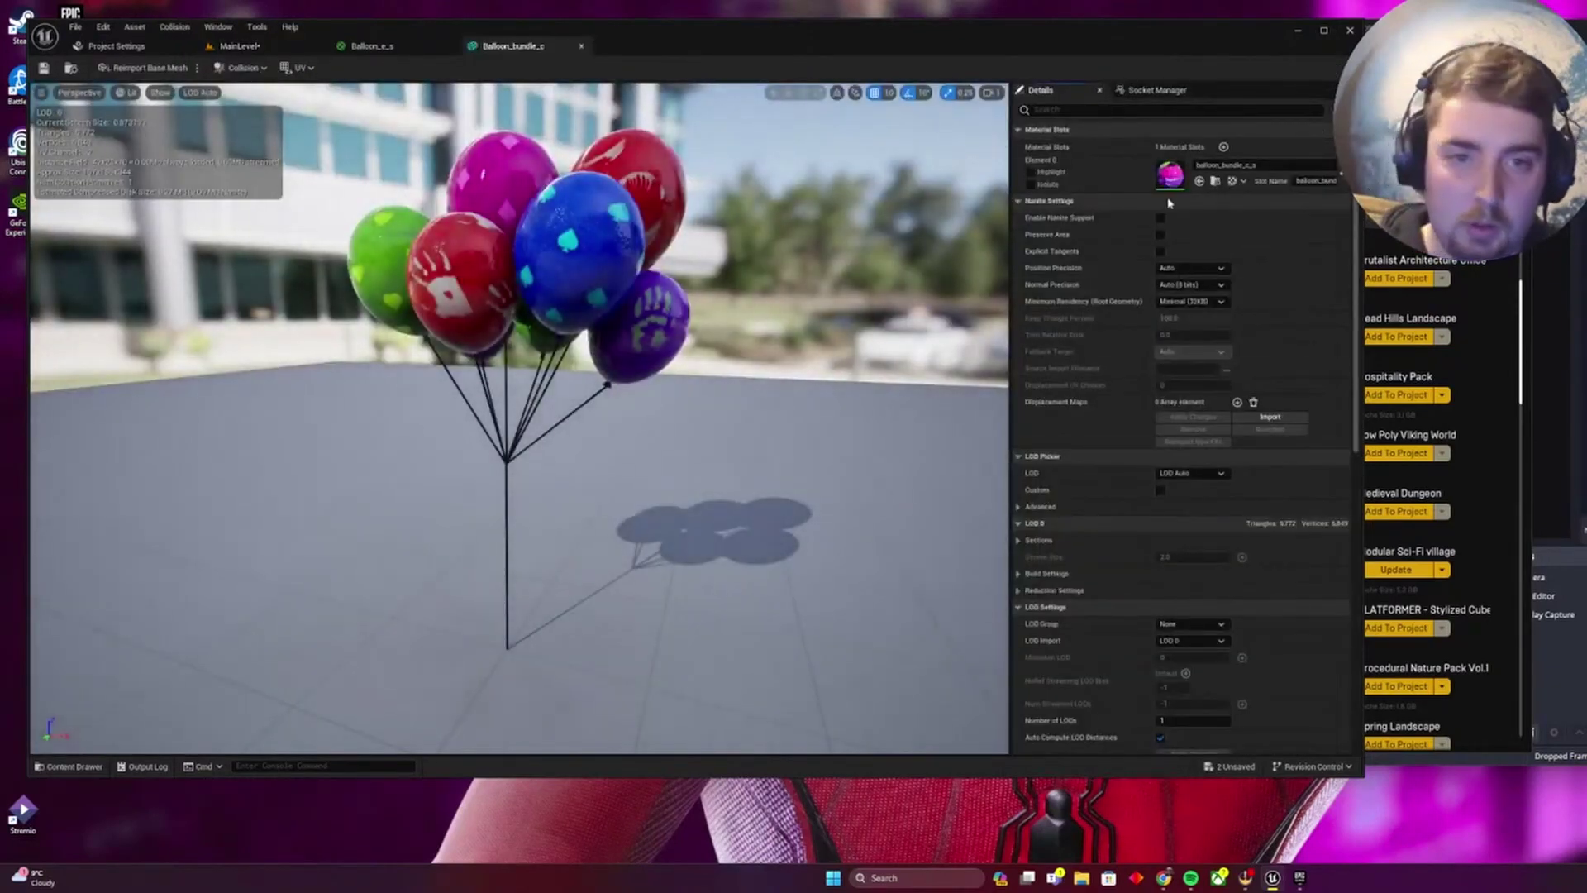
{"action": "double_click", "coordinate": [1170, 172]}
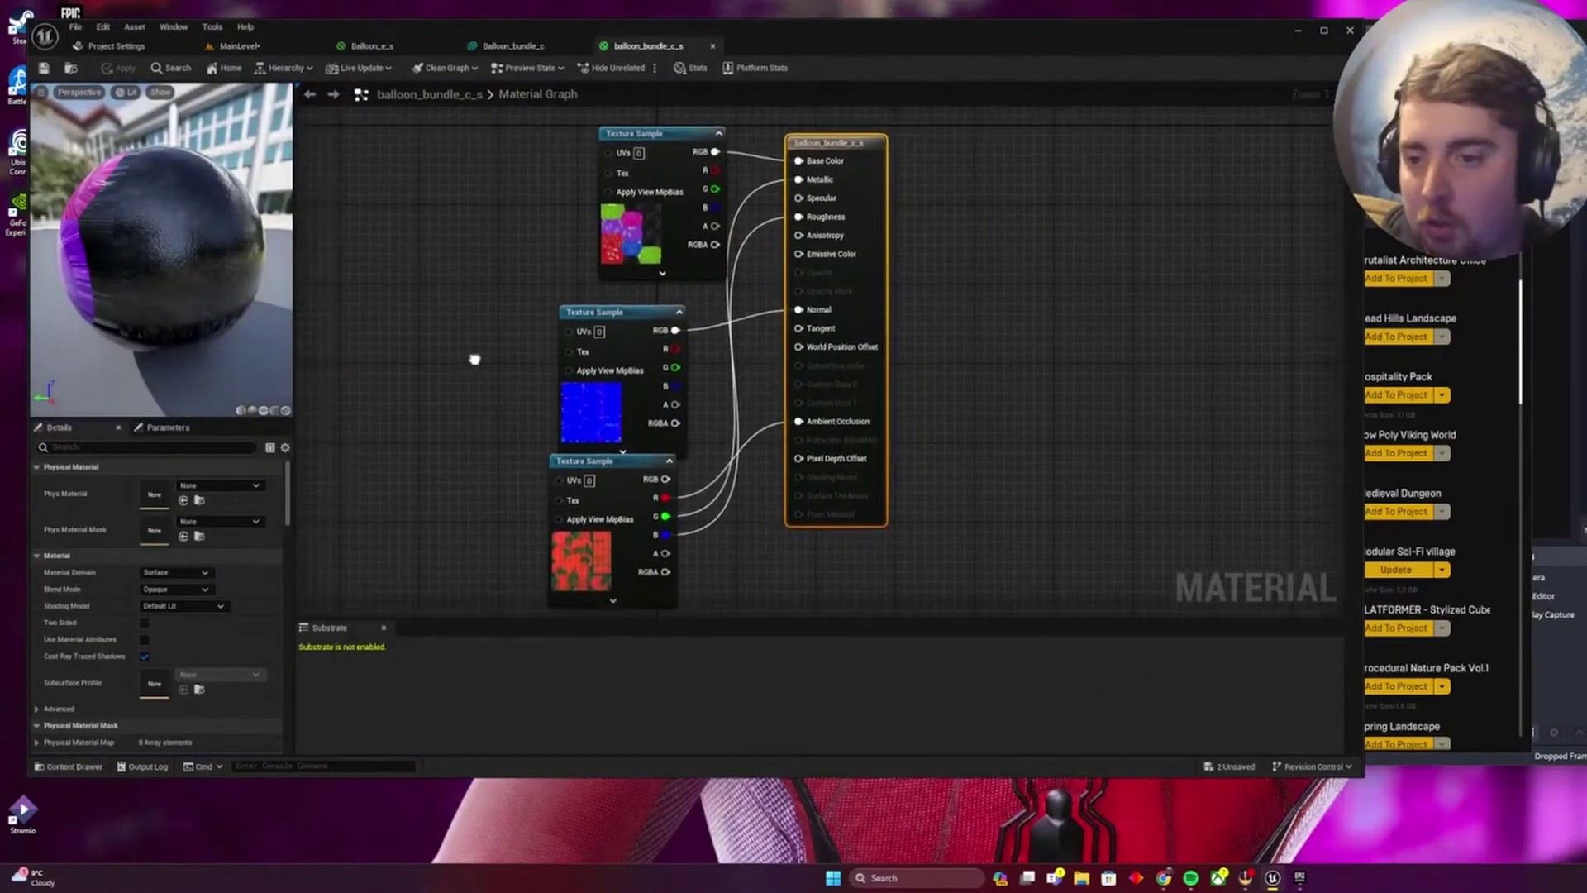
Set the Multiply node's B to 0.3 in the balloon bundle material and connect its output to Emissive Color.
{"action": "scroll", "coordinate": [474, 354], "scroll_direction": "down", "scroll_amount": 2}
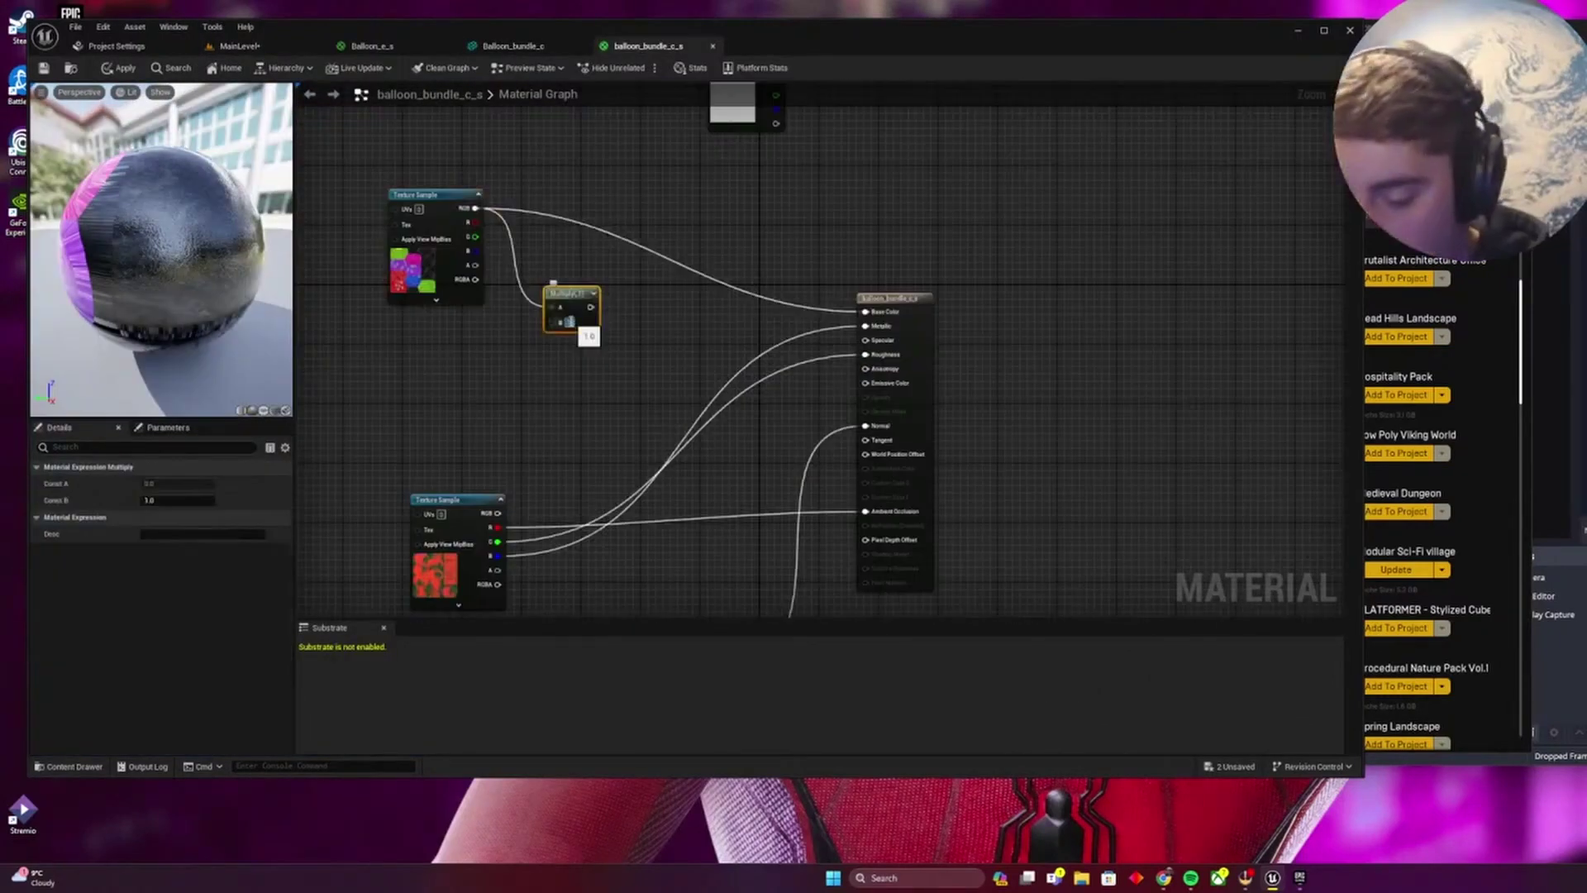
{"action": "type", "text": "0.3"}
{"action": "key", "text": "Return"}
{"action": "left_click_drag", "start_coordinate": [596, 306], "coordinate": [864, 383]}
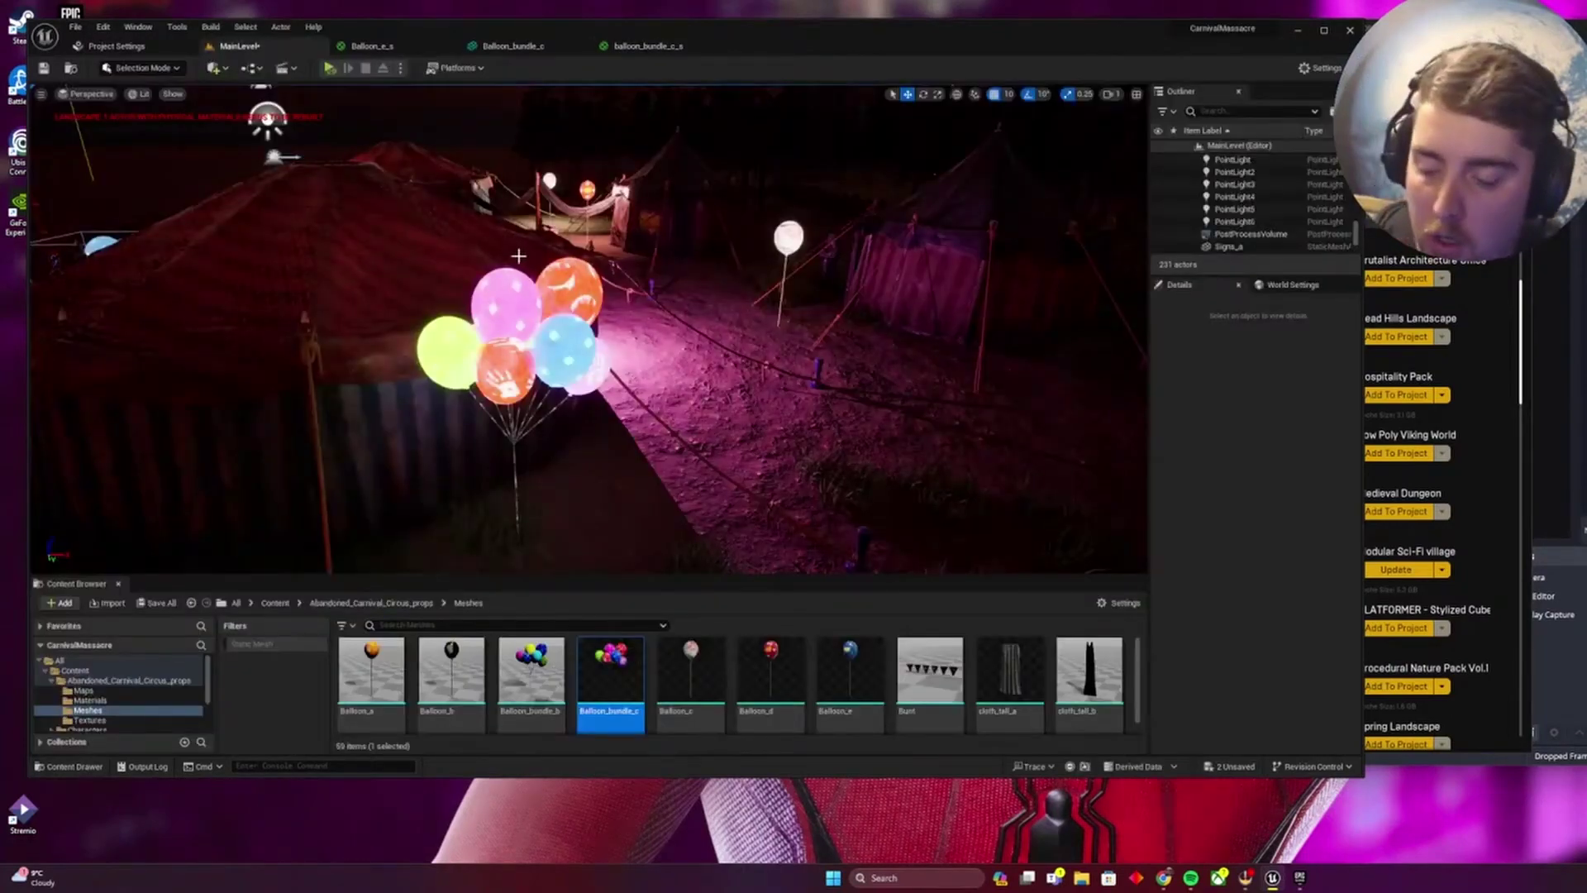
Check the glowing balloon bundle and its lighting from several sides around the tent, and save the level.
{"action": "right_click_drag", "start_coordinate": [518, 256], "coordinate": [380, 269]}
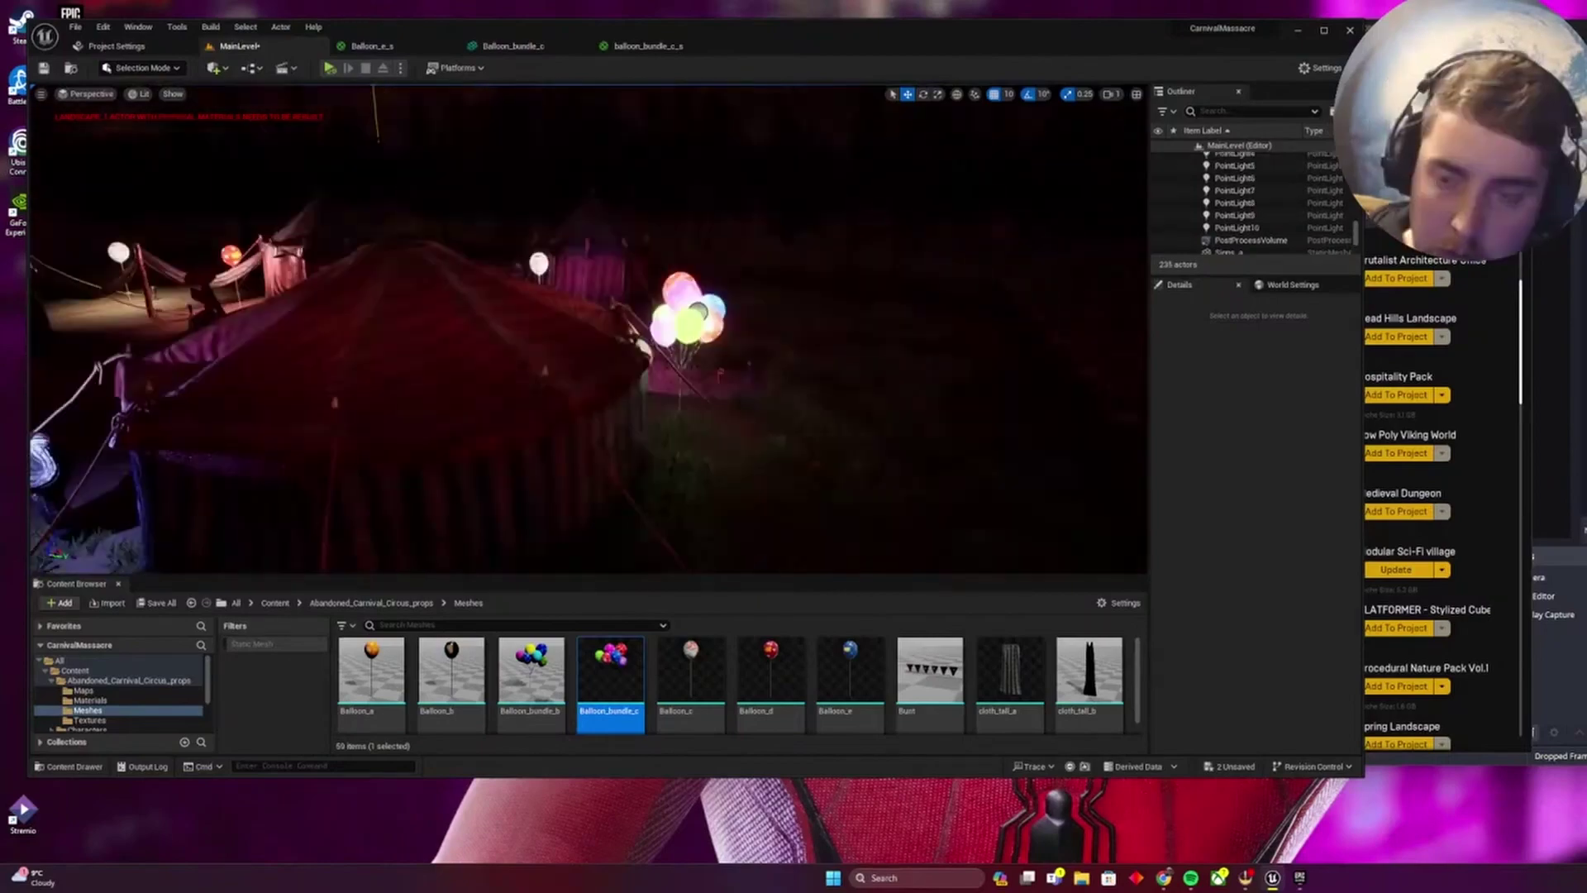
{"action": "right_click_drag", "start_coordinate": [588, 329], "coordinate": [347, 314]}
{"action": "right_click_drag", "start_coordinate": [479, 265], "coordinate": [496, 285]}
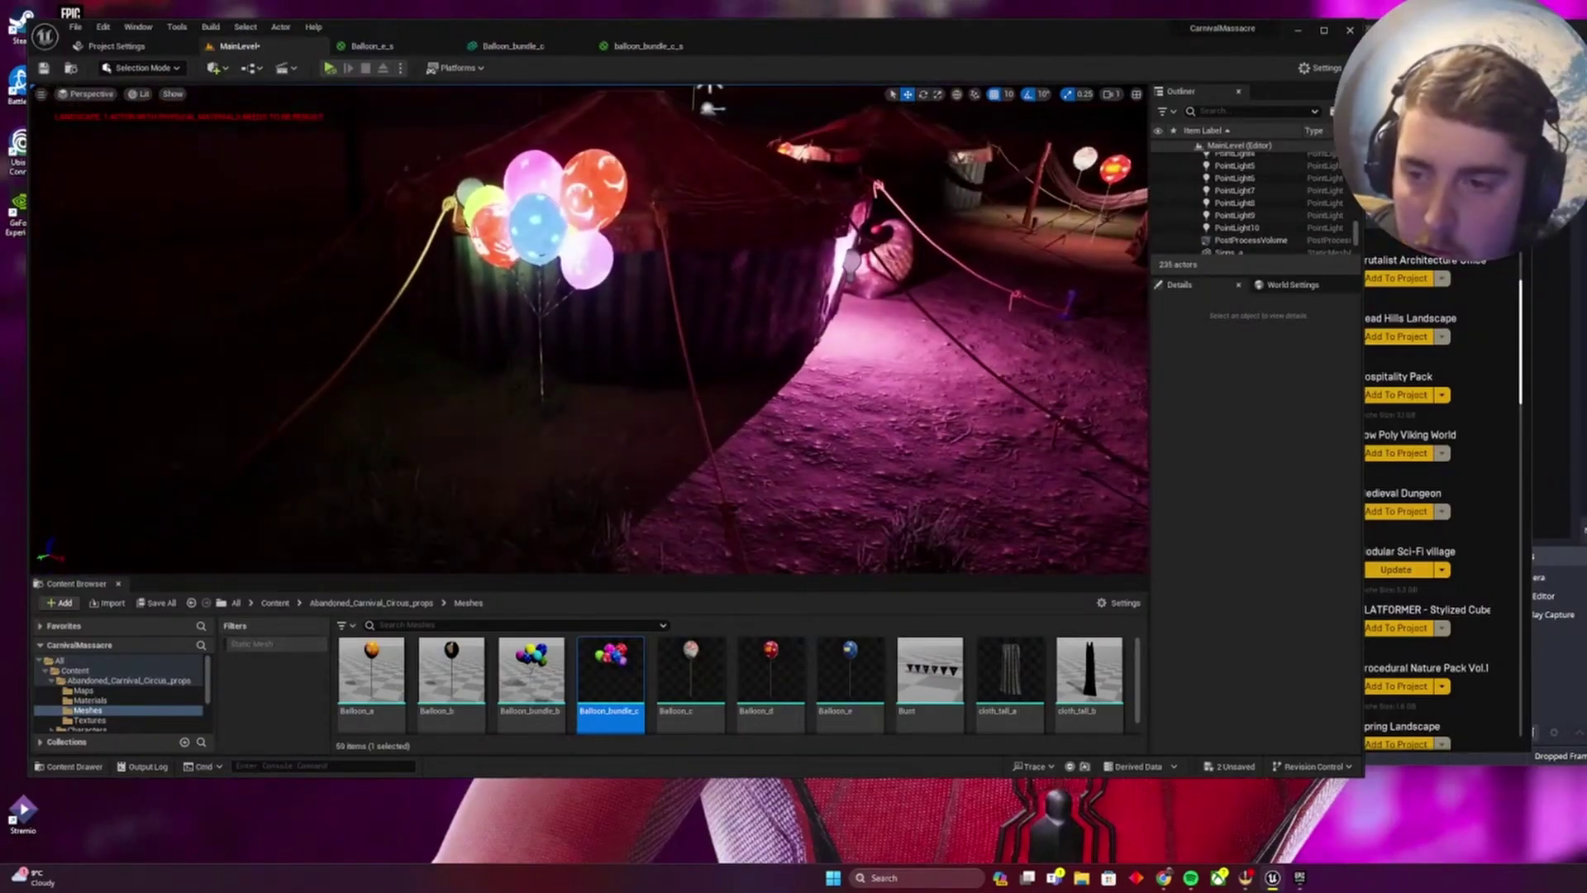
{"action": "right_click_drag", "start_coordinate": [687, 290], "coordinate": [704, 242]}
{"action": "right_click_drag", "start_coordinate": [394, 429], "coordinate": [616, 331]}
{"action": "key", "text": "ctrl+s"}
{"action": "right_click_drag", "start_coordinate": [959, 313], "coordinate": [675, 172]}
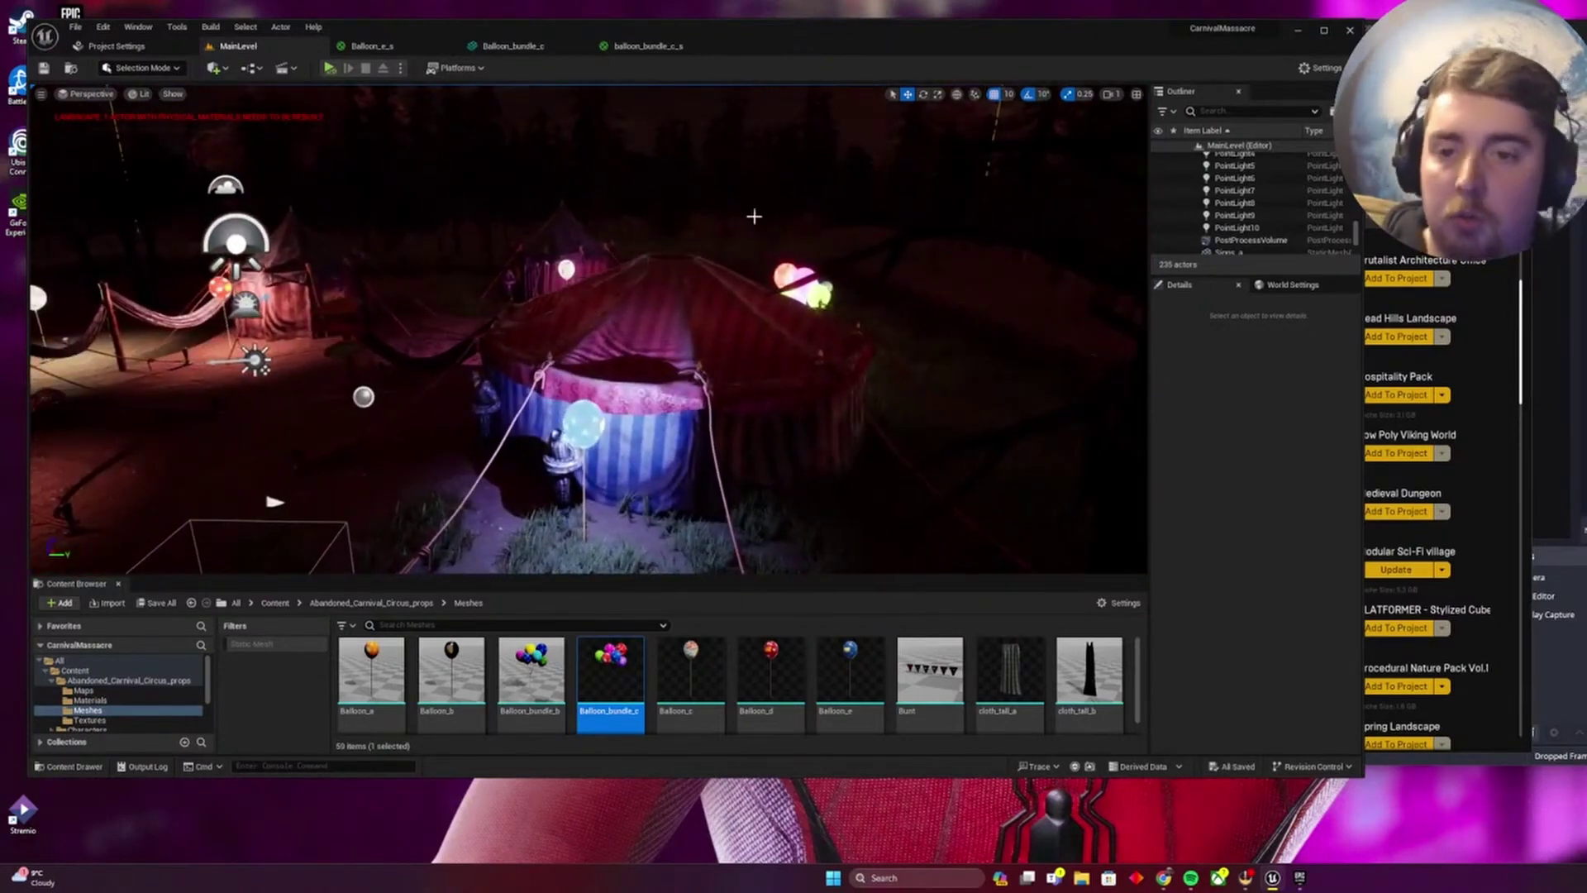
Set the balloon bundle material's Multiply B to 0.1, save the material, and return to the main level.
{"action": "left_click", "coordinate": [649, 45]}
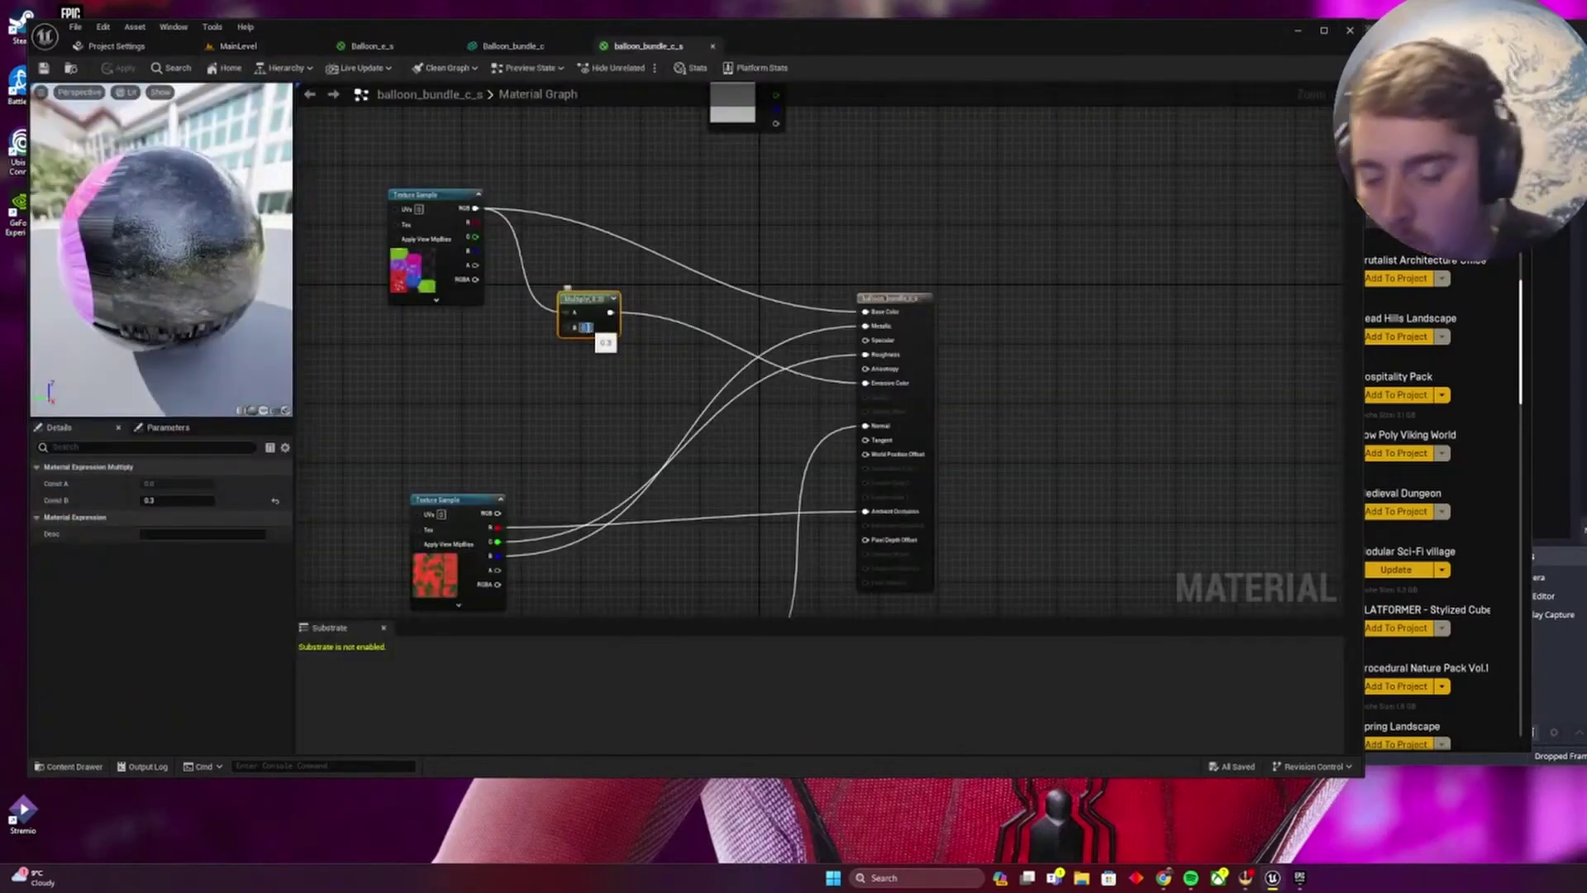
{"action": "key", "text": "Return"}
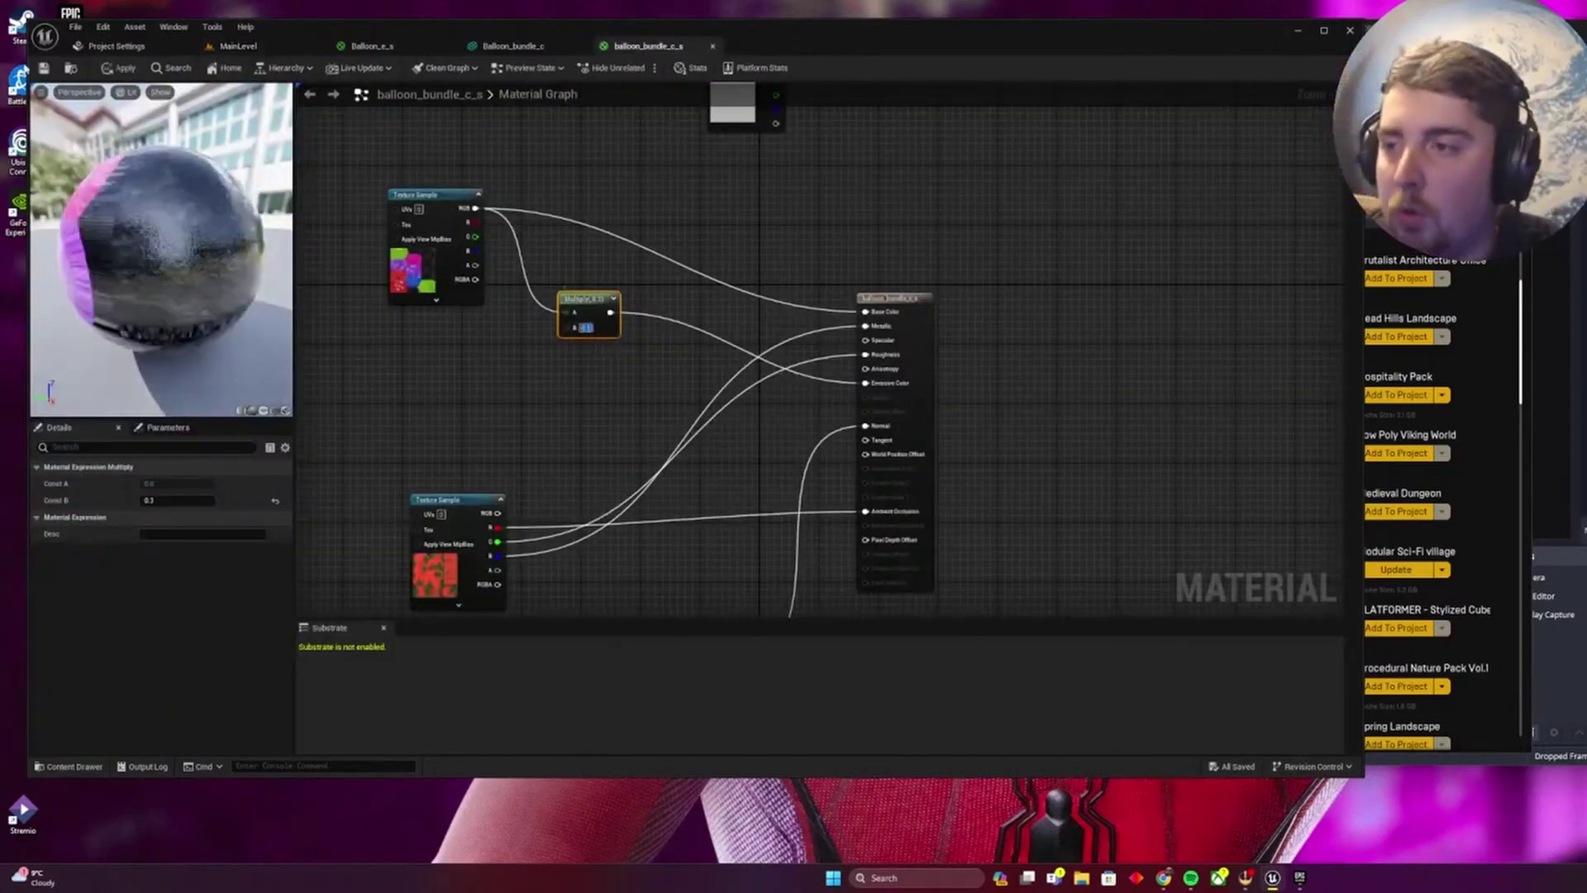
{"action": "left_click", "coordinate": [44, 68]}
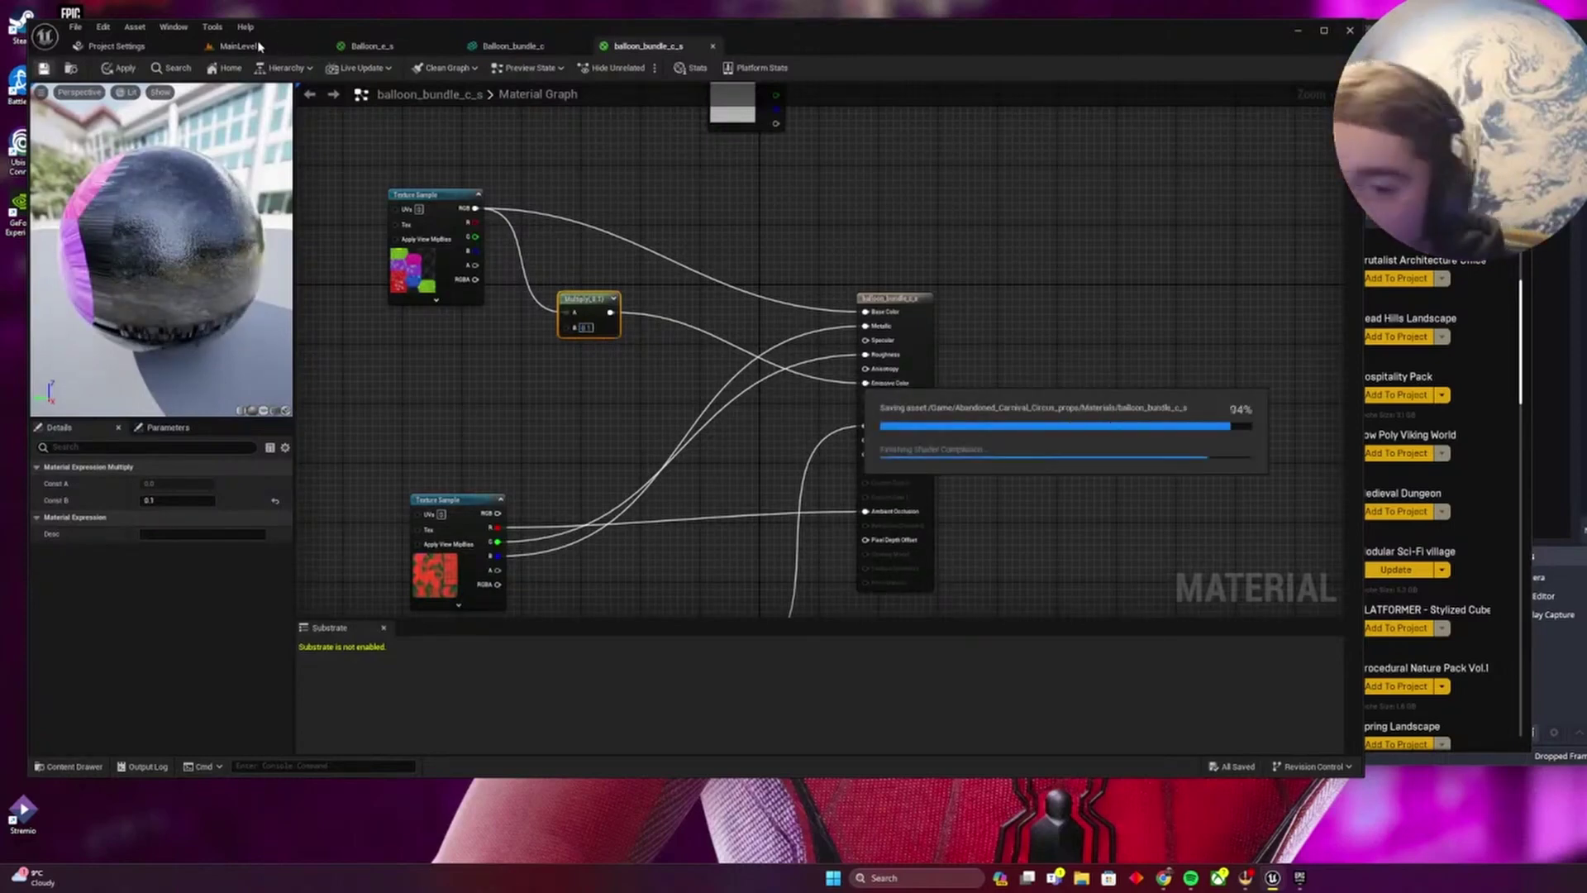
{"action": "left_click", "coordinate": [257, 47]}
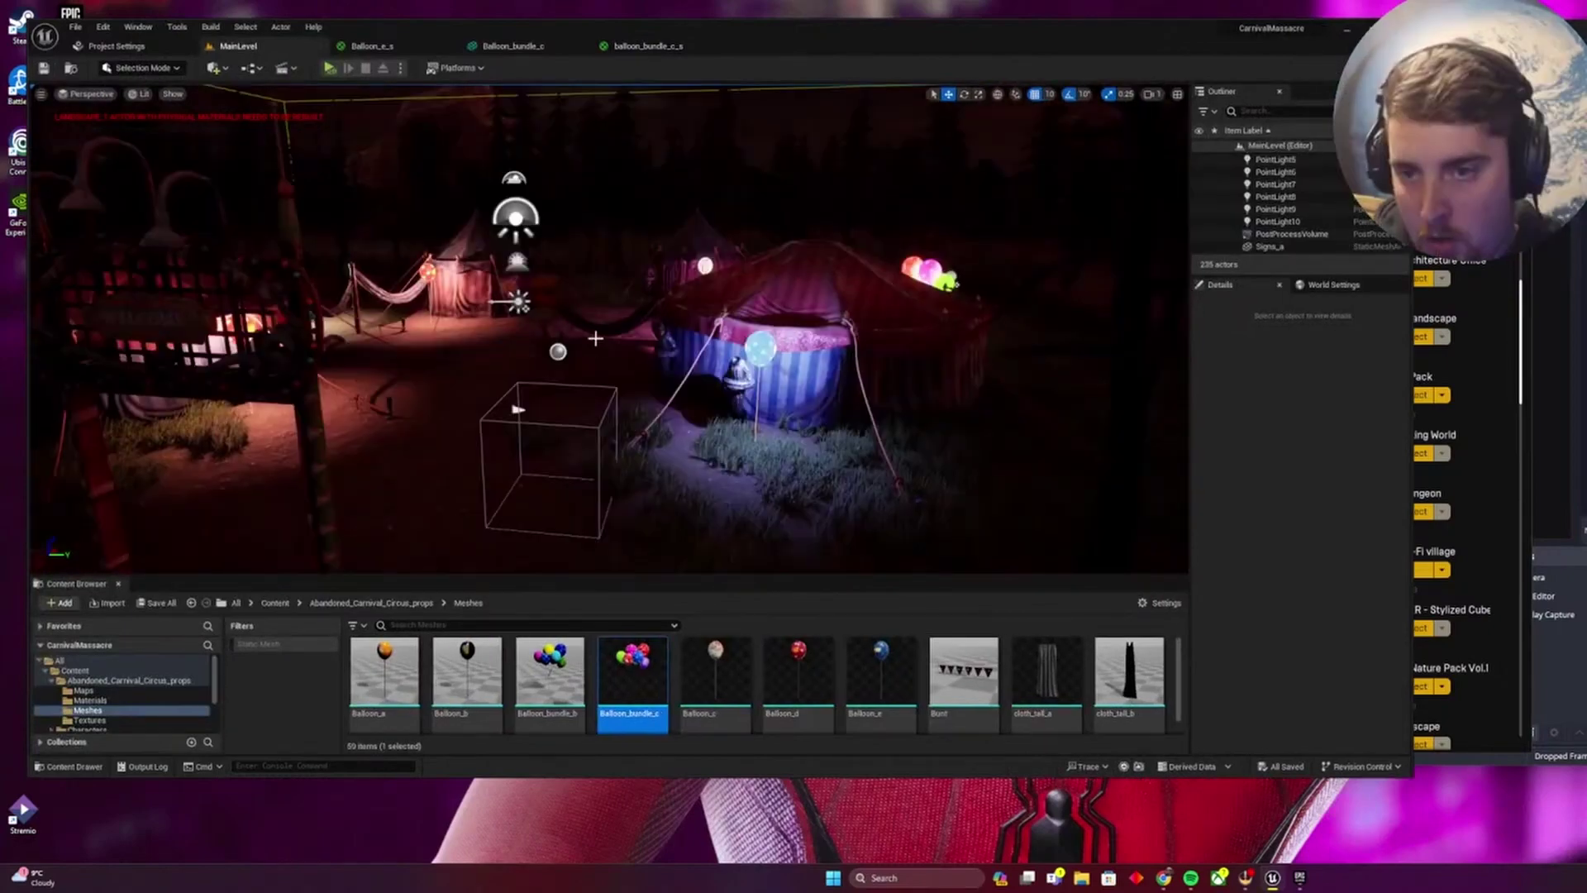
Add a spot light to the level above the blue striped tent.
{"action": "key", "text": "w"}
{"action": "right_click_drag", "start_coordinate": [578, 340], "coordinate": [533, 339]}
{"action": "key", "text": "w"}
{"action": "left_click", "coordinate": [213, 67]}
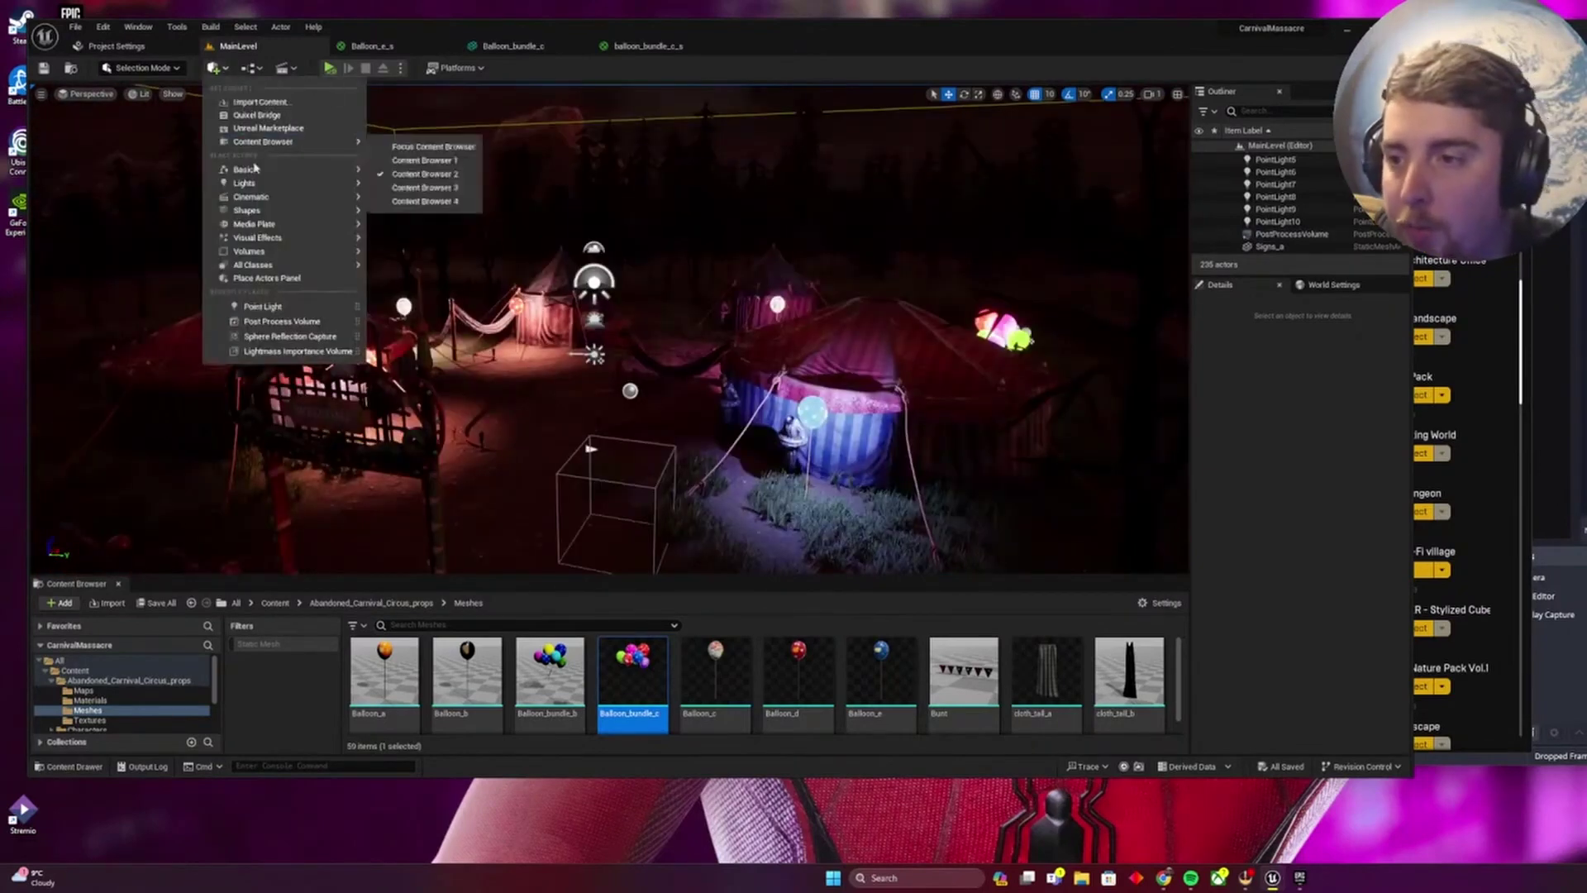
{"action": "mouse_move", "coordinate": [347, 182]}
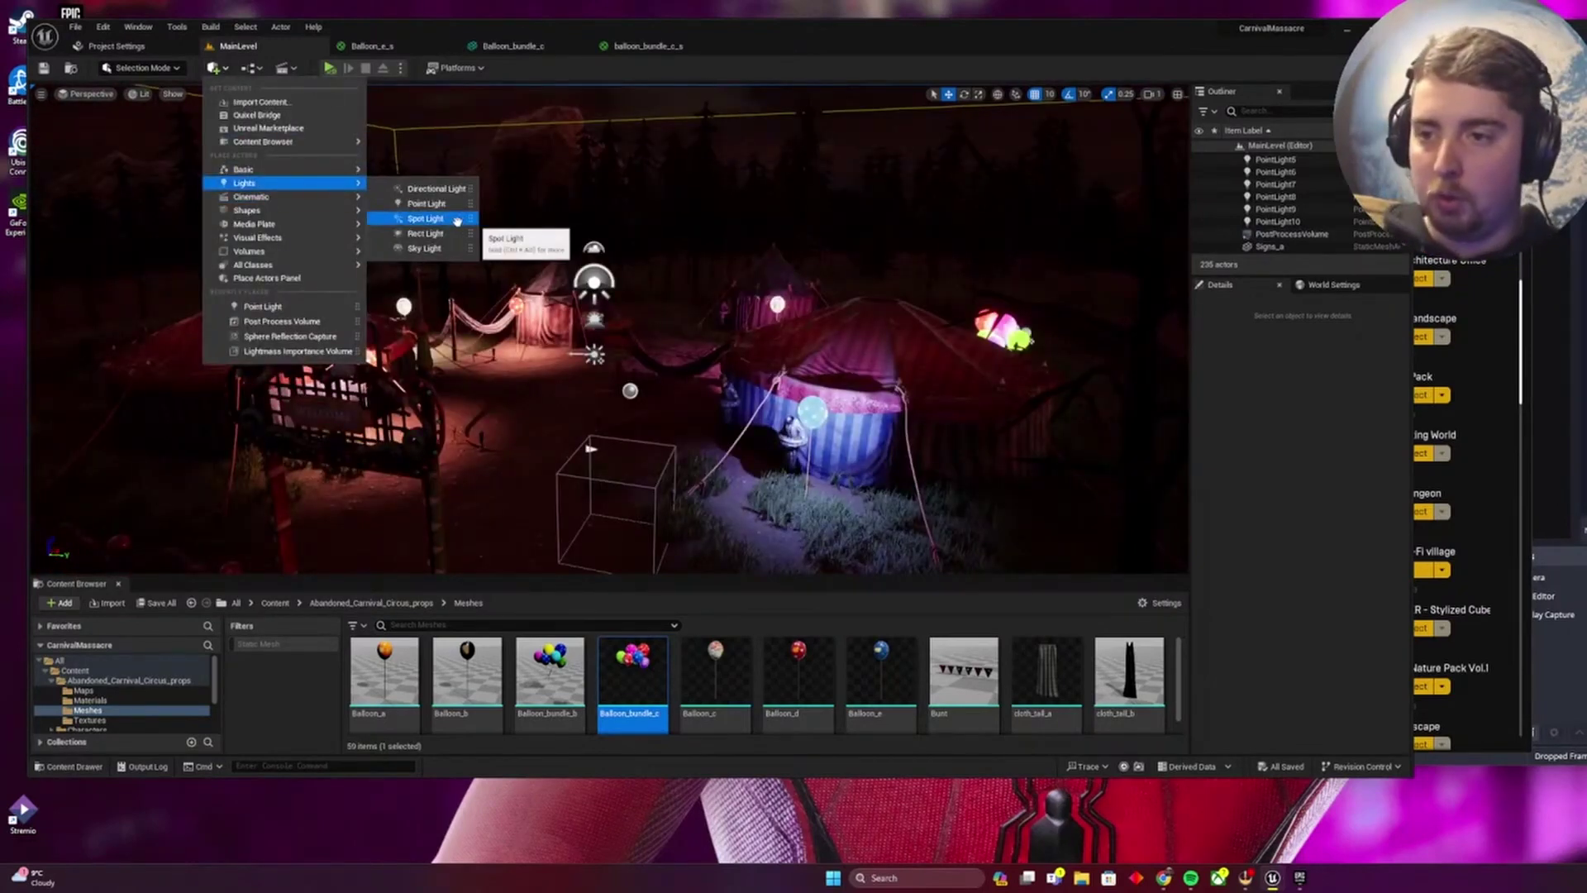
{"action": "left_click_drag", "start_coordinate": [457, 220], "coordinate": [807, 187]}
Raise the spot light high over the carnival, angle it across the tents, and greatly increase its attenuation radius.
{"action": "right_click_drag", "start_coordinate": [807, 187], "coordinate": [669, 266]}
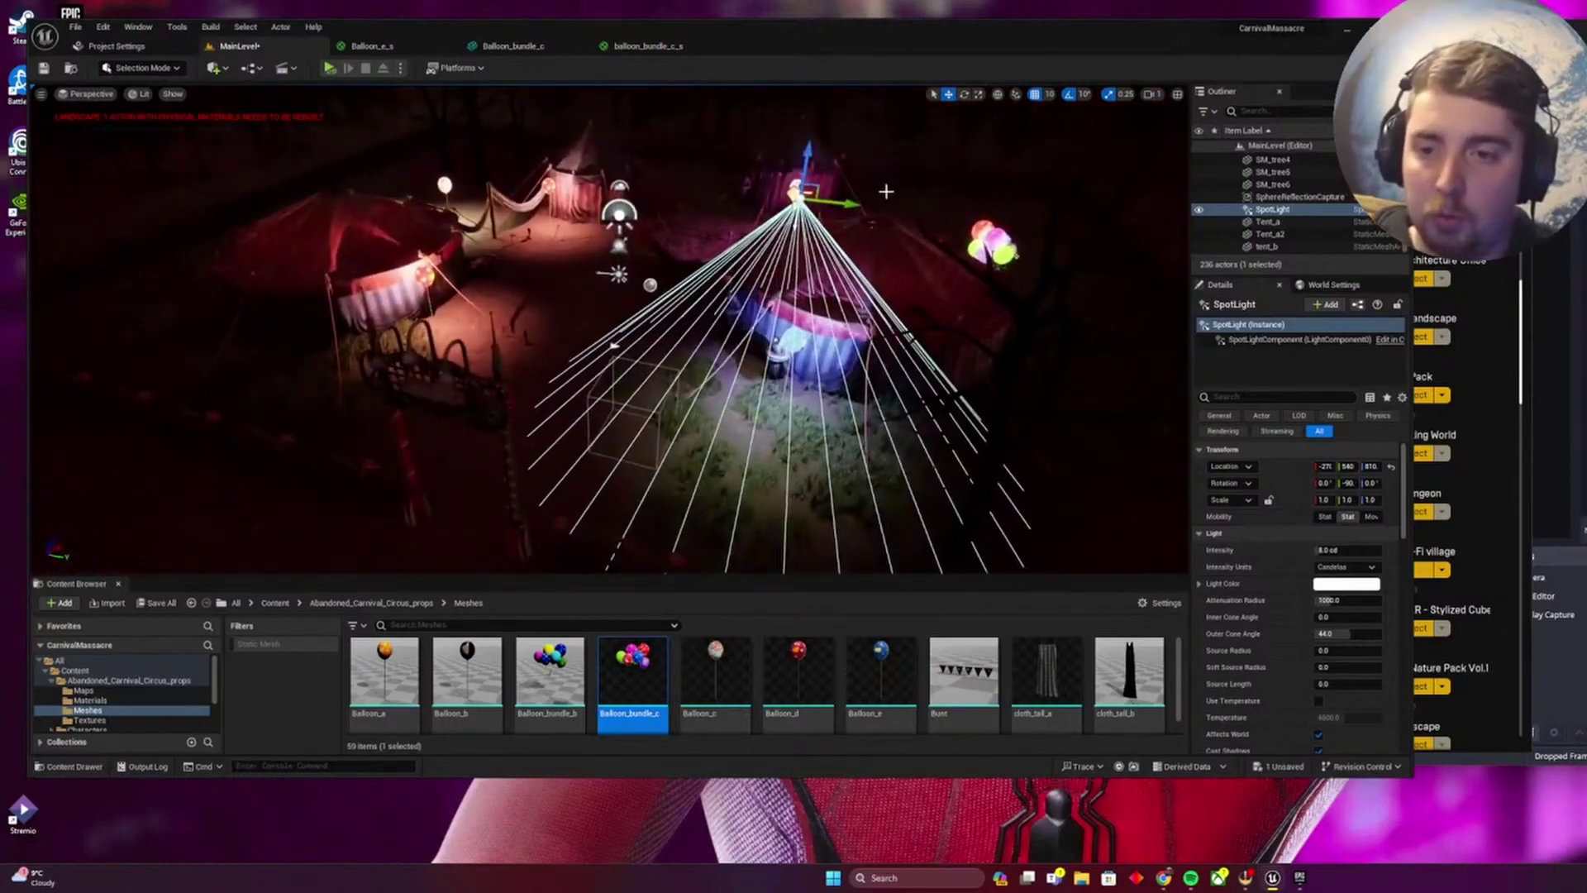
{"action": "right_click_drag", "start_coordinate": [865, 133], "coordinate": [865, 132]}
{"action": "left_click_drag", "start_coordinate": [829, 95], "coordinate": [865, 87]}
{"action": "left_click_drag", "start_coordinate": [1344, 600], "coordinate": [1384, 600]}
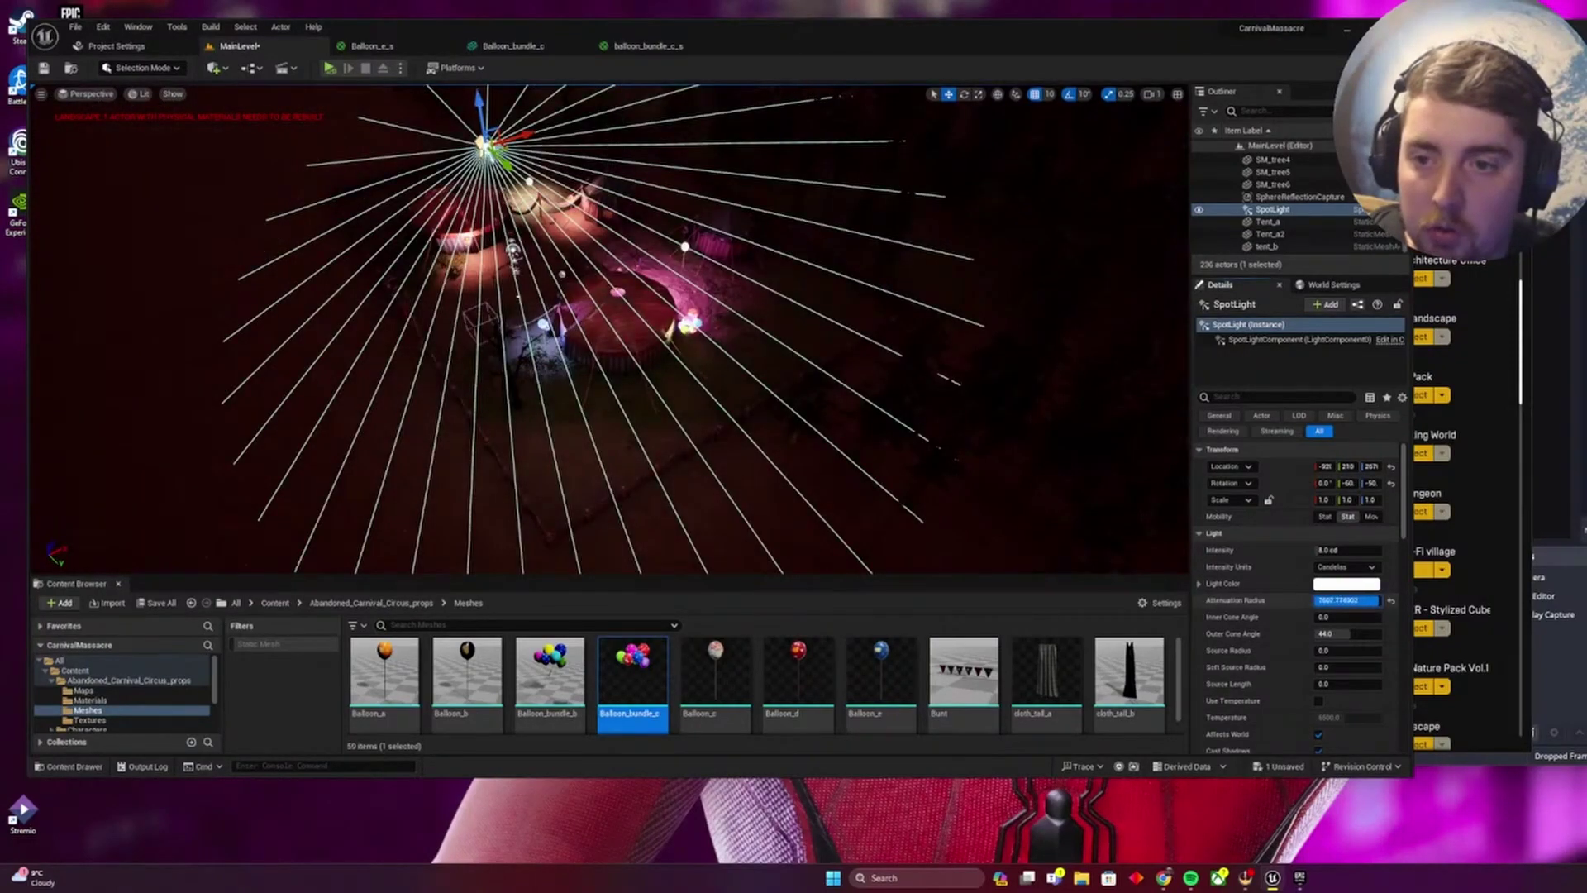
{"action": "right_click_drag", "start_coordinate": [822, 380], "coordinate": [821, 379]}
{"action": "key", "text": "w"}
{"action": "right_click_drag", "start_coordinate": [625, 361], "coordinate": [625, 362]}
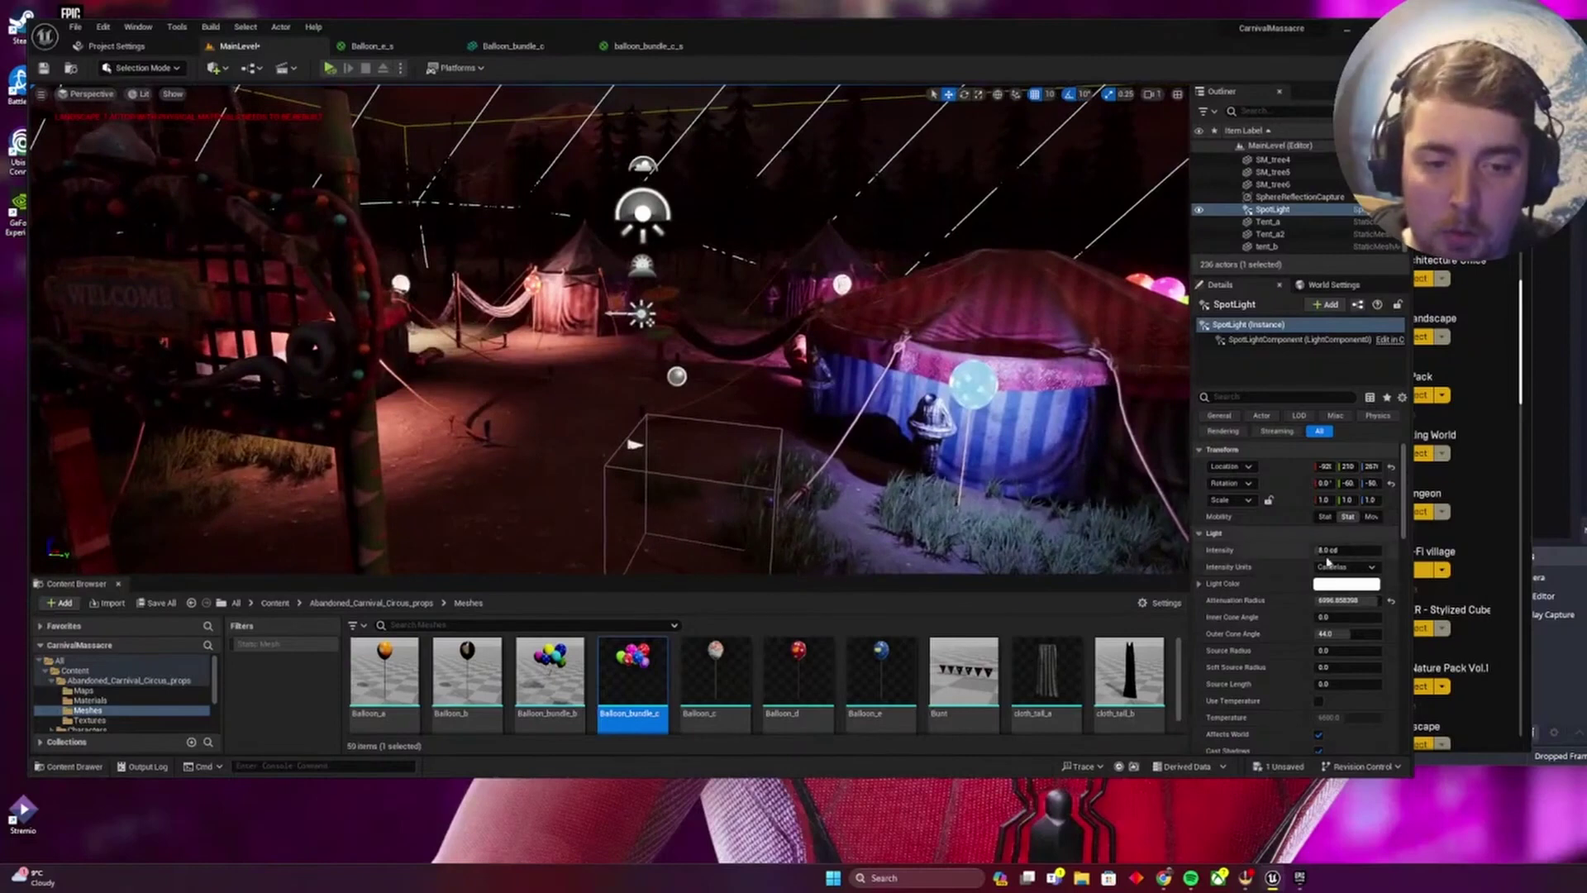
Raise the spot light's intensity to 160 cd, inspect the tents and entrance, and reduce it to 100 cd.
{"action": "left_click_drag", "start_coordinate": [1346, 550], "coordinate": [1385, 550]}
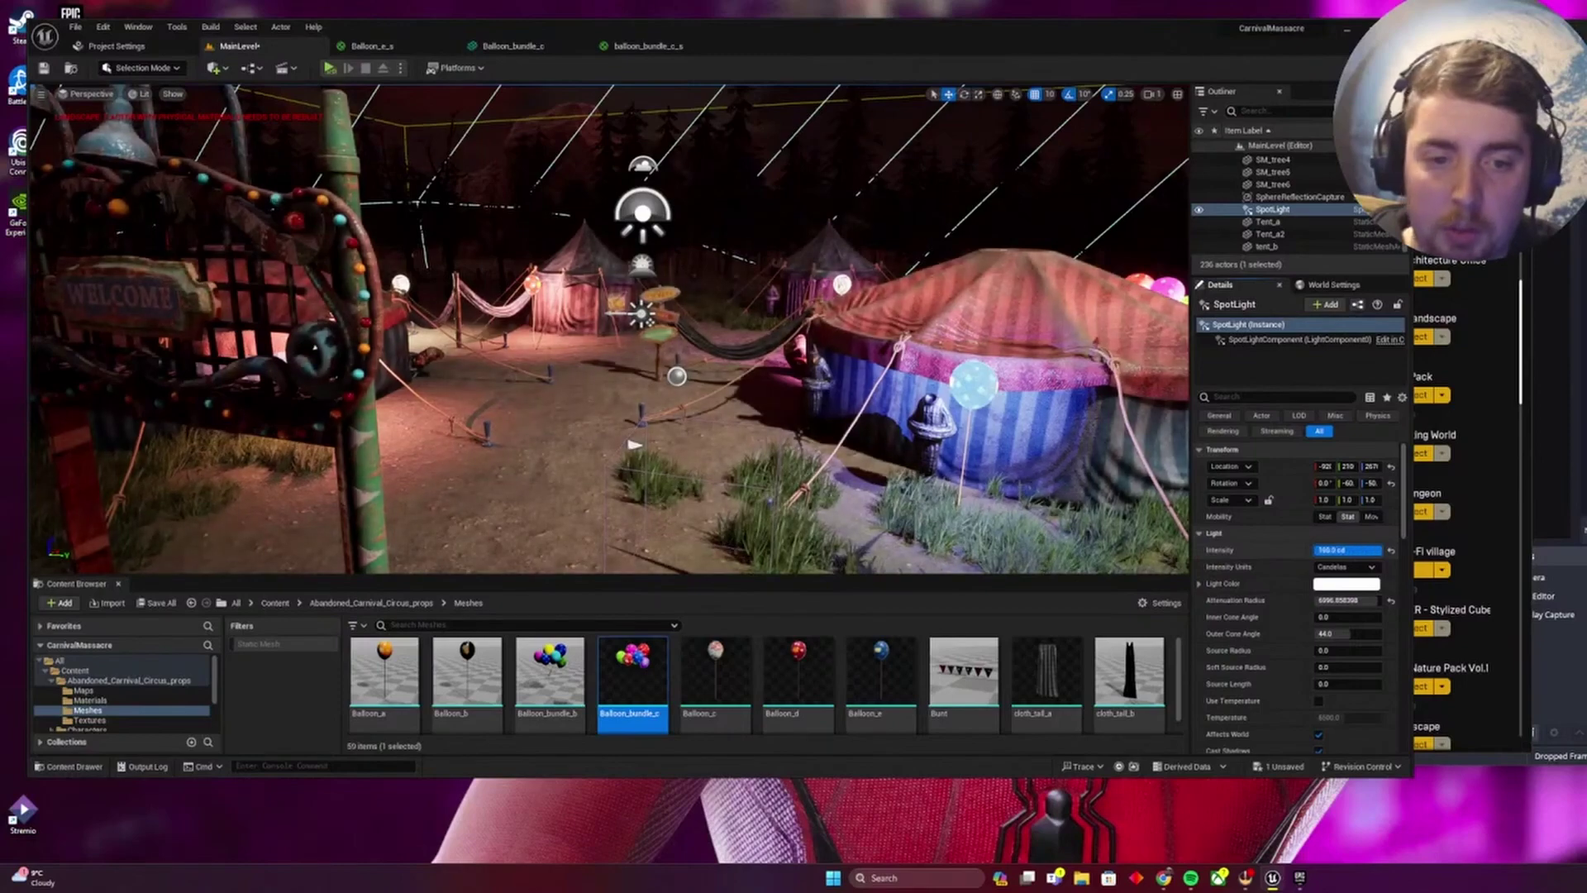
{"action": "scroll", "coordinate": [784, 352], "scroll_direction": "down", "scroll_amount": 5}
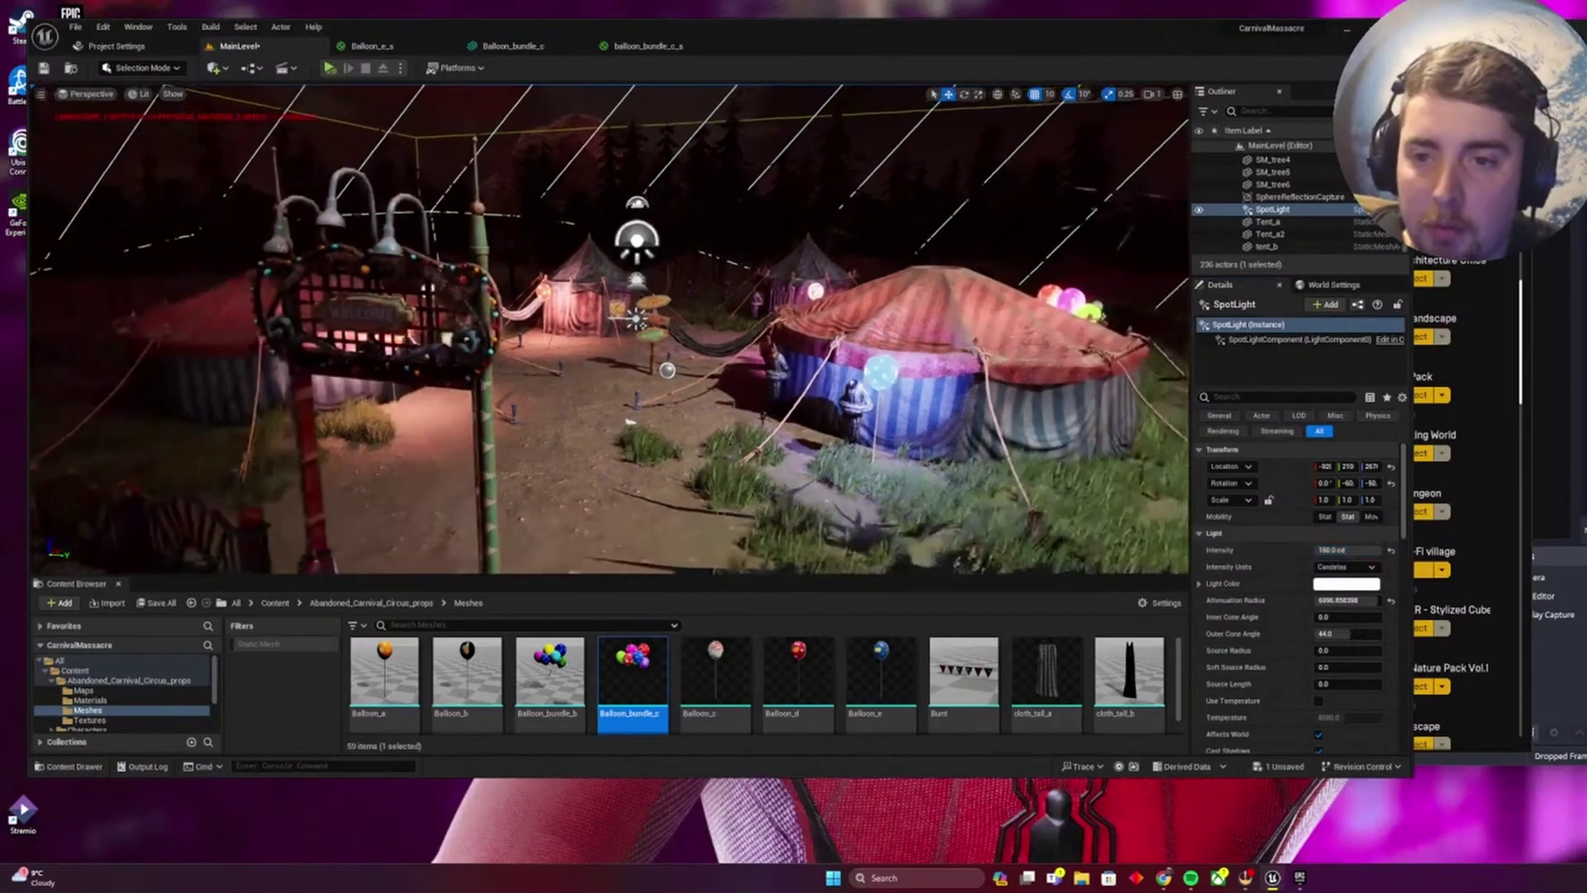
{"action": "key", "text": "w"}
{"action": "right_click_drag", "start_coordinate": [610, 329], "coordinate": [670, 339]}
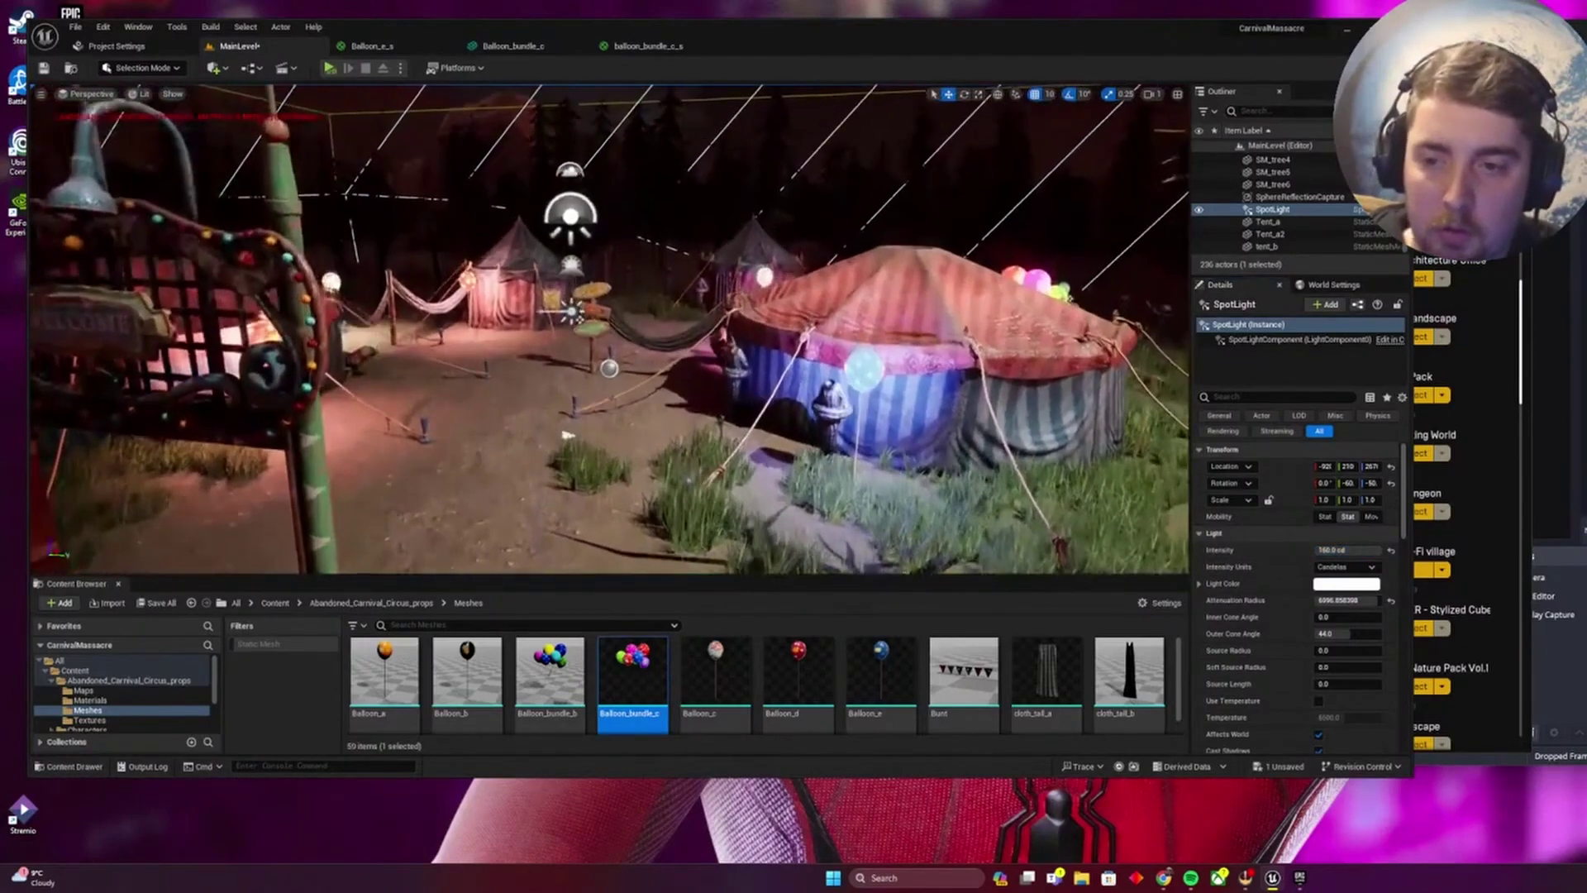
{"action": "key", "text": "s"}
{"action": "key", "text": "w"}
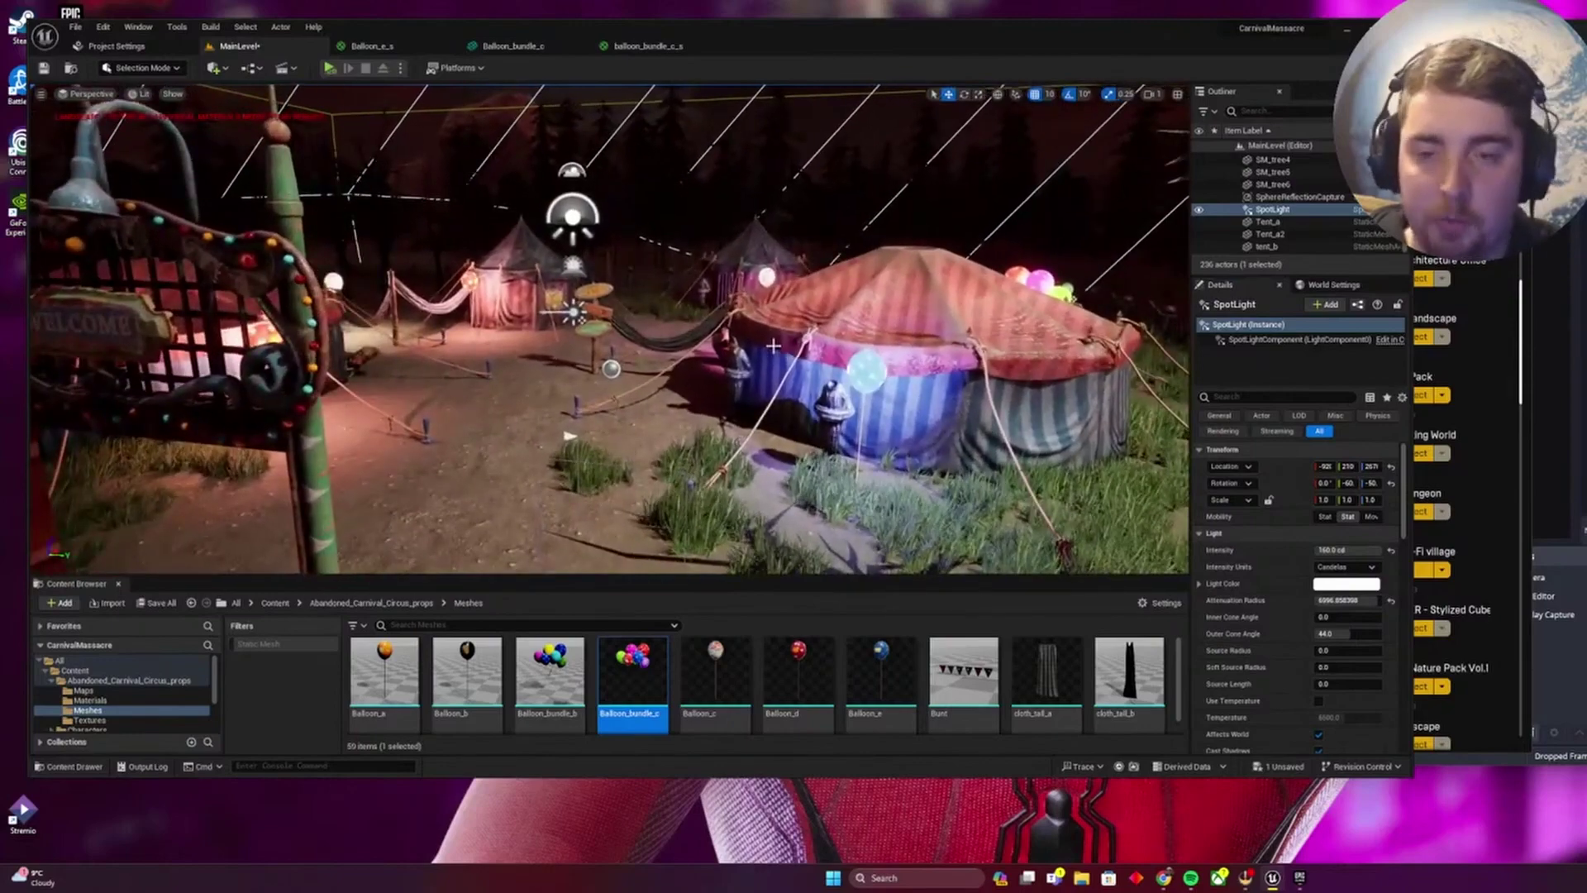
{"action": "left_click", "coordinate": [1356, 549]}
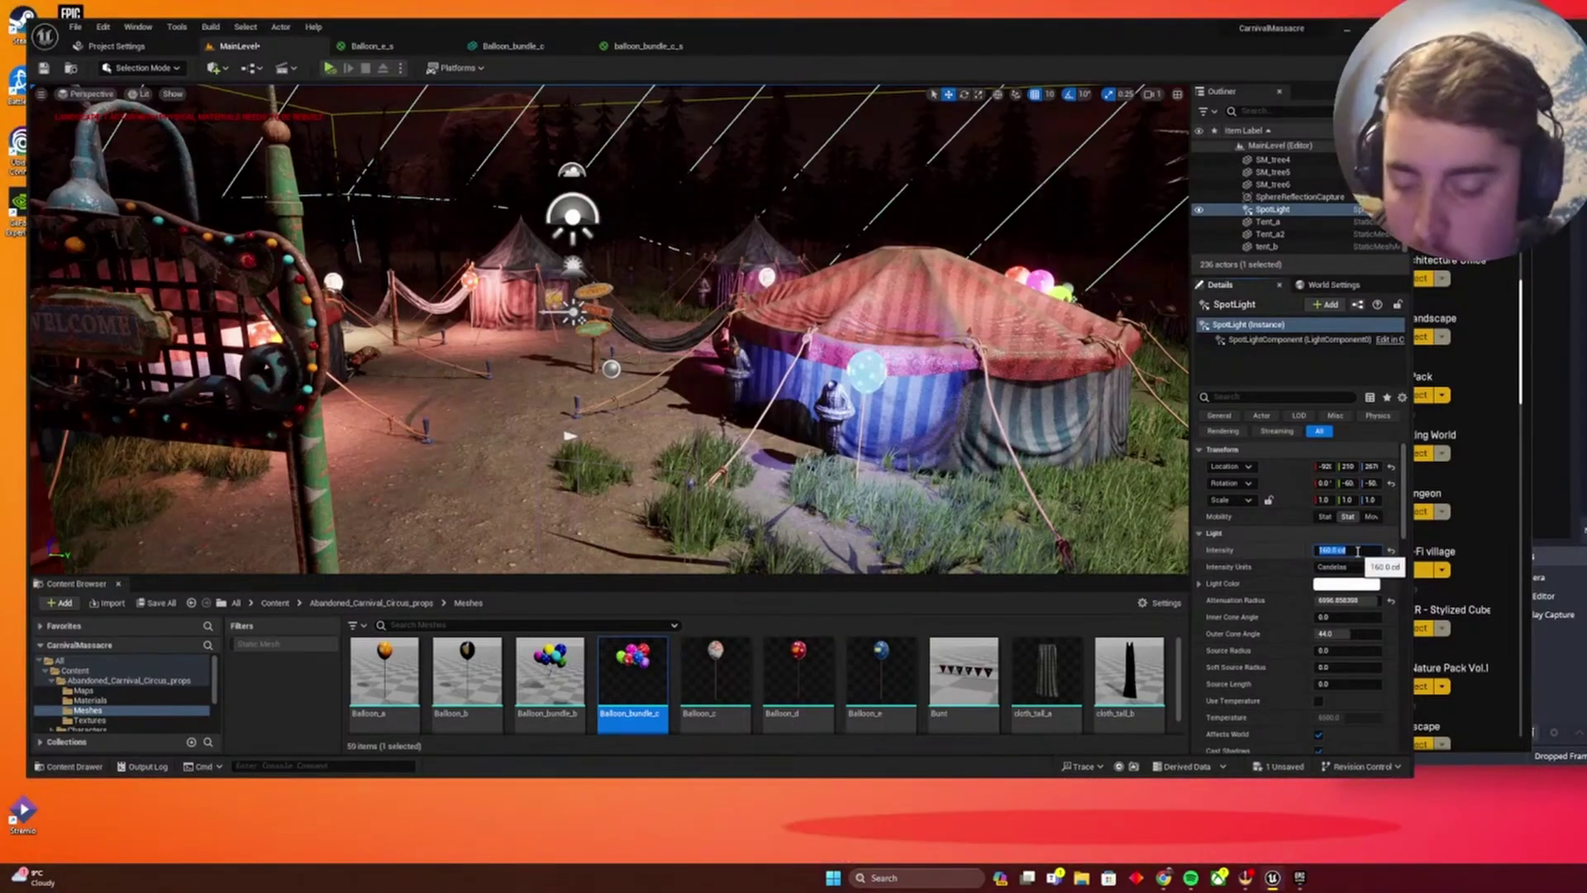
{"action": "type", "text": "100"}
{"action": "key", "text": "Return"}
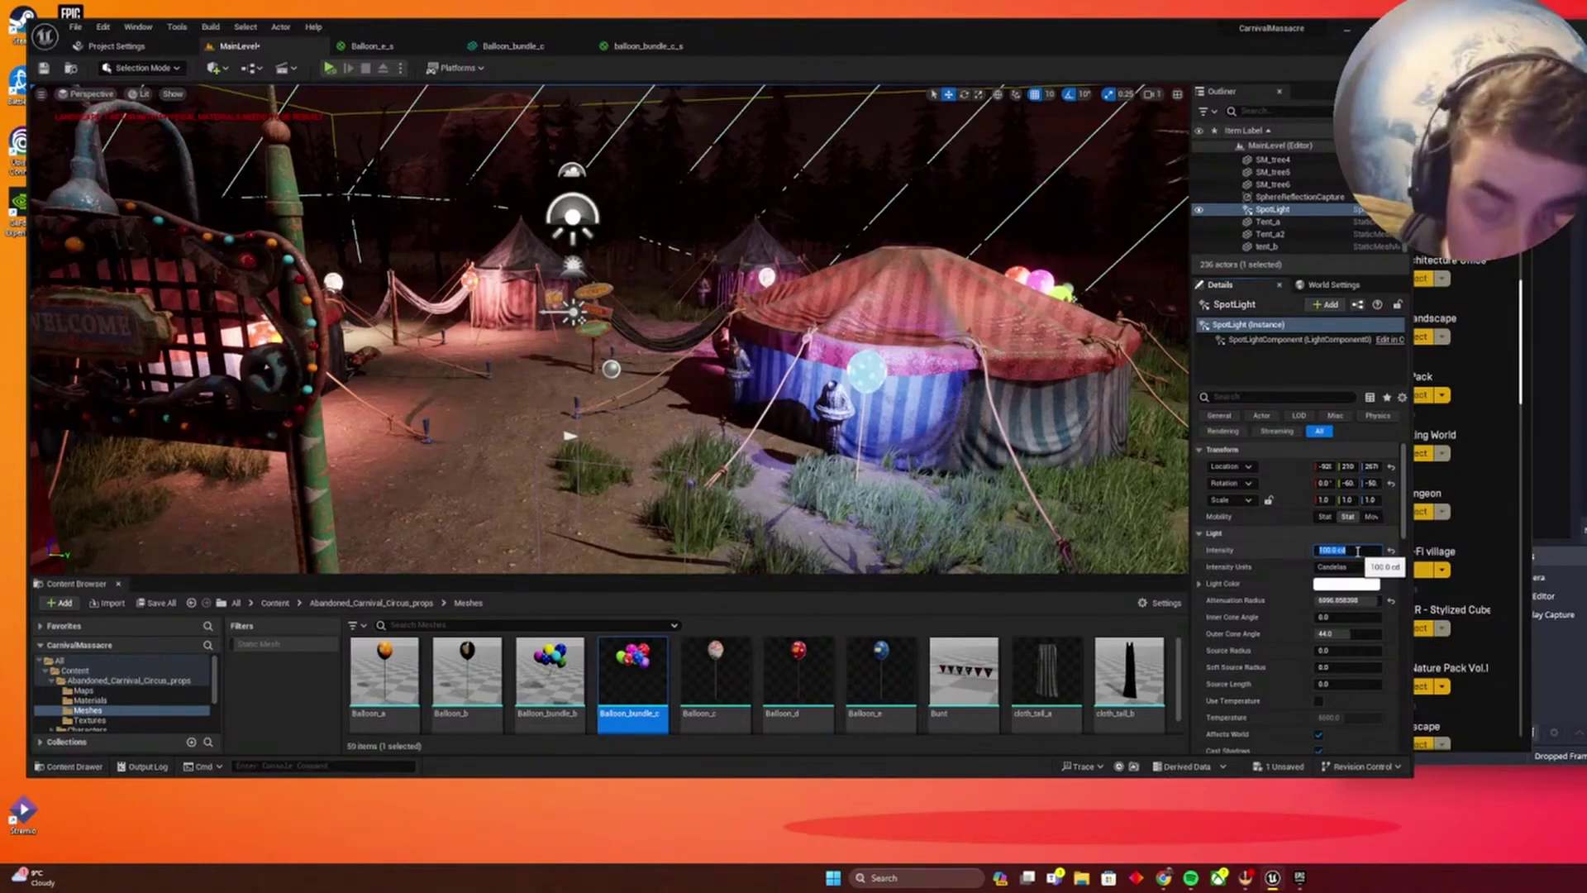
Feed a Multiply with B at 0.1 into Emissive Color in the Balloon_b_s material and return to the main level.
{"action": "double_click", "coordinate": [715, 671]}
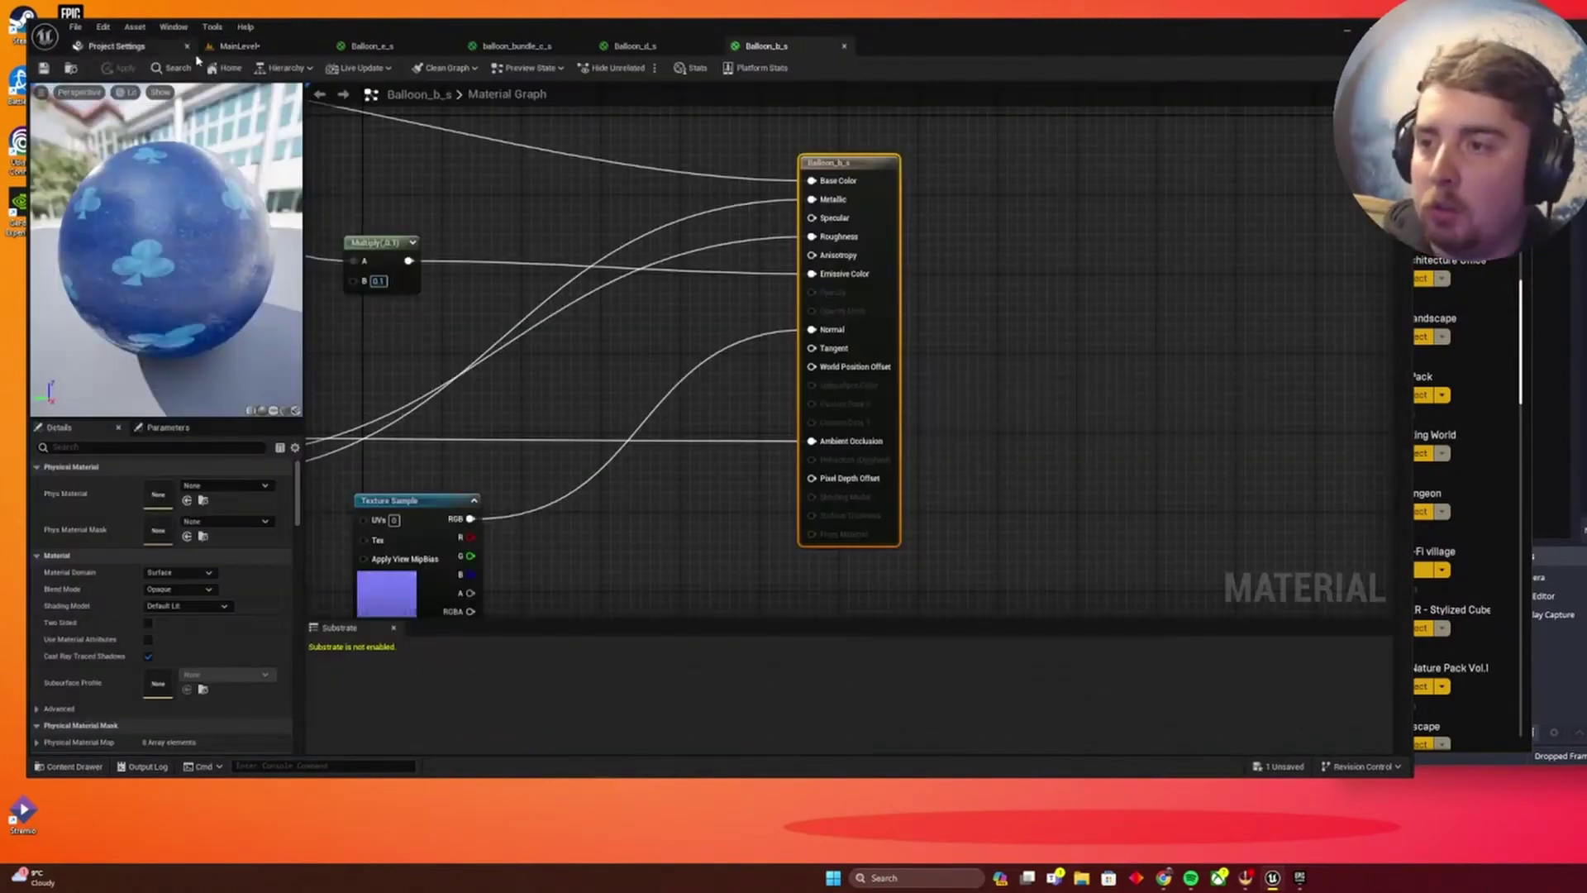
{"action": "left_click", "coordinate": [223, 47]}
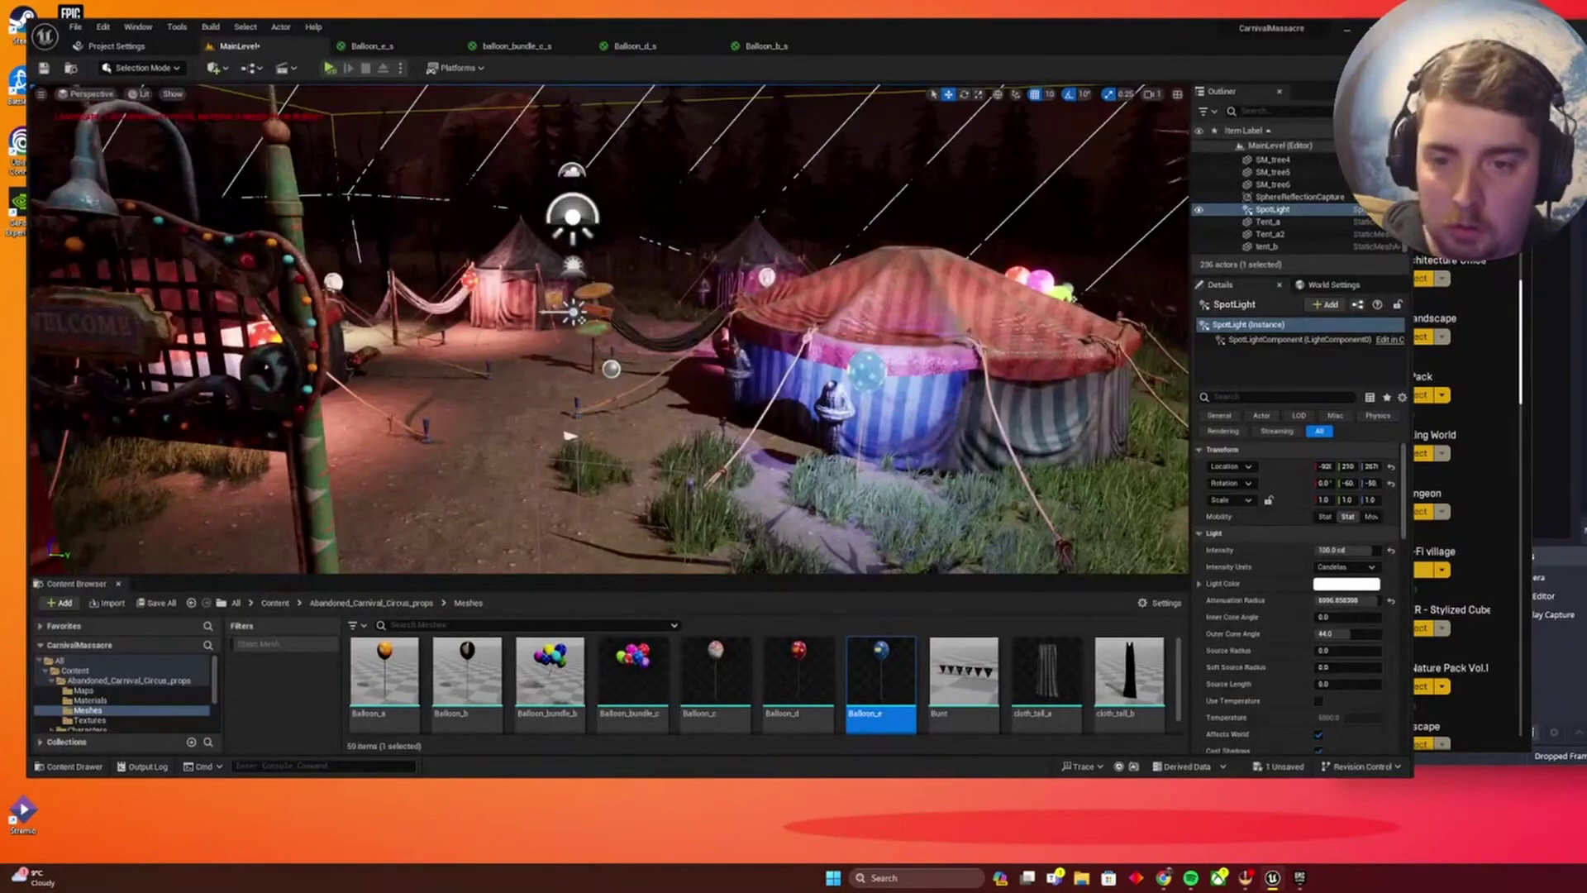
Reduce the spot light's intensity, trying 80 cd and settling on 50 cd, and save the level.
{"action": "mouse_move", "coordinate": [609, 329]}
{"action": "right_mouse_down"}
{"action": "mouse_move", "coordinate": [638, 329]}
{"action": "mouse_move", "coordinate": [620, 329]}
{"action": "right_mouse_up"}
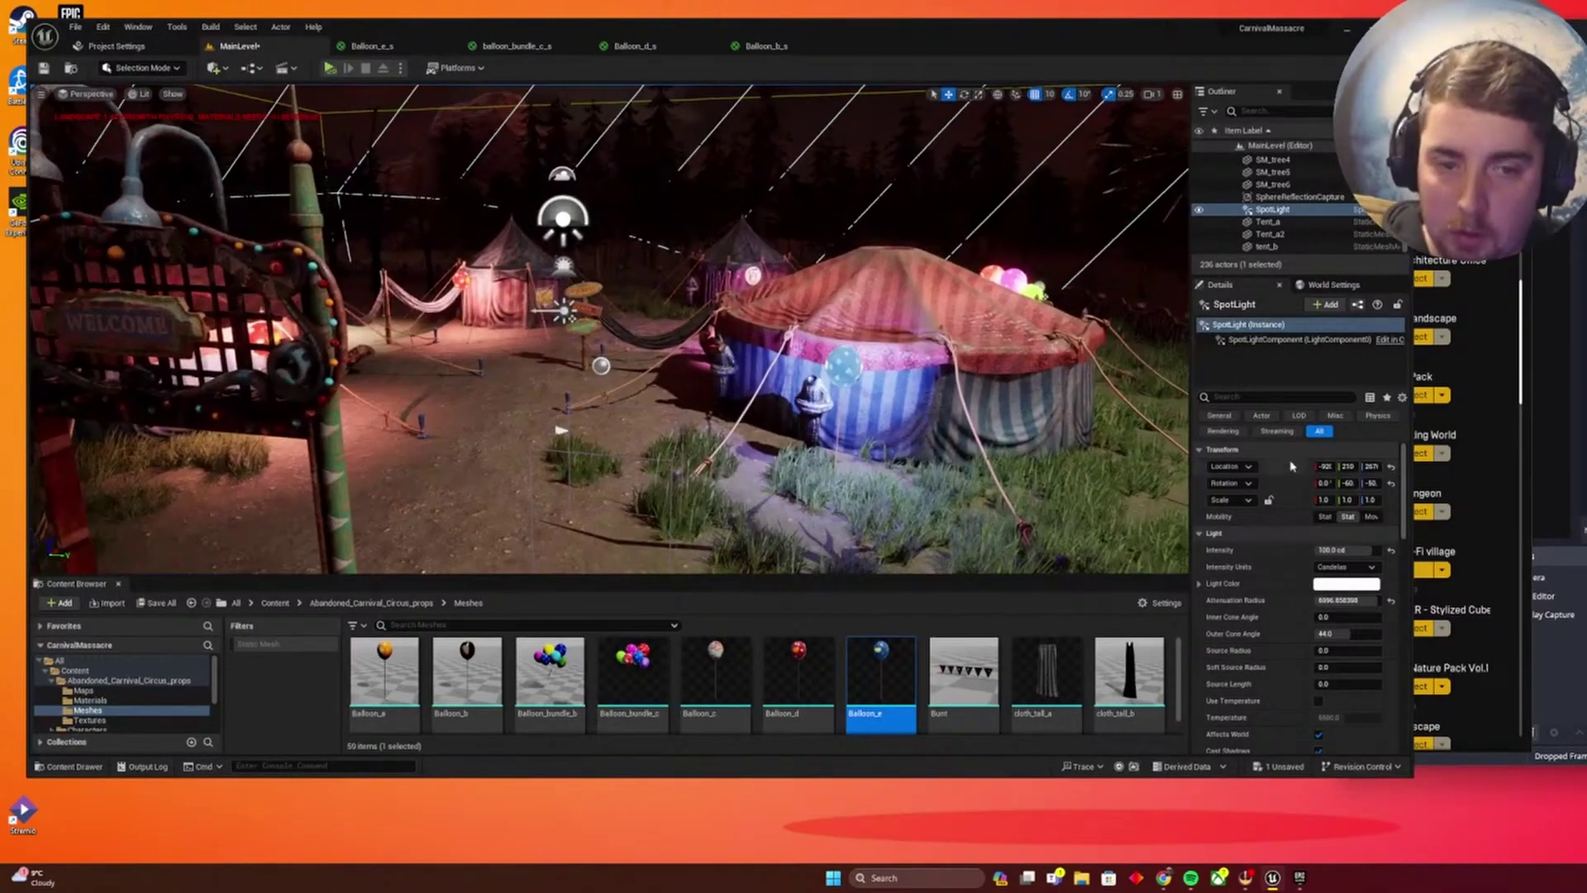
{"action": "left_click", "coordinate": [1353, 548]}
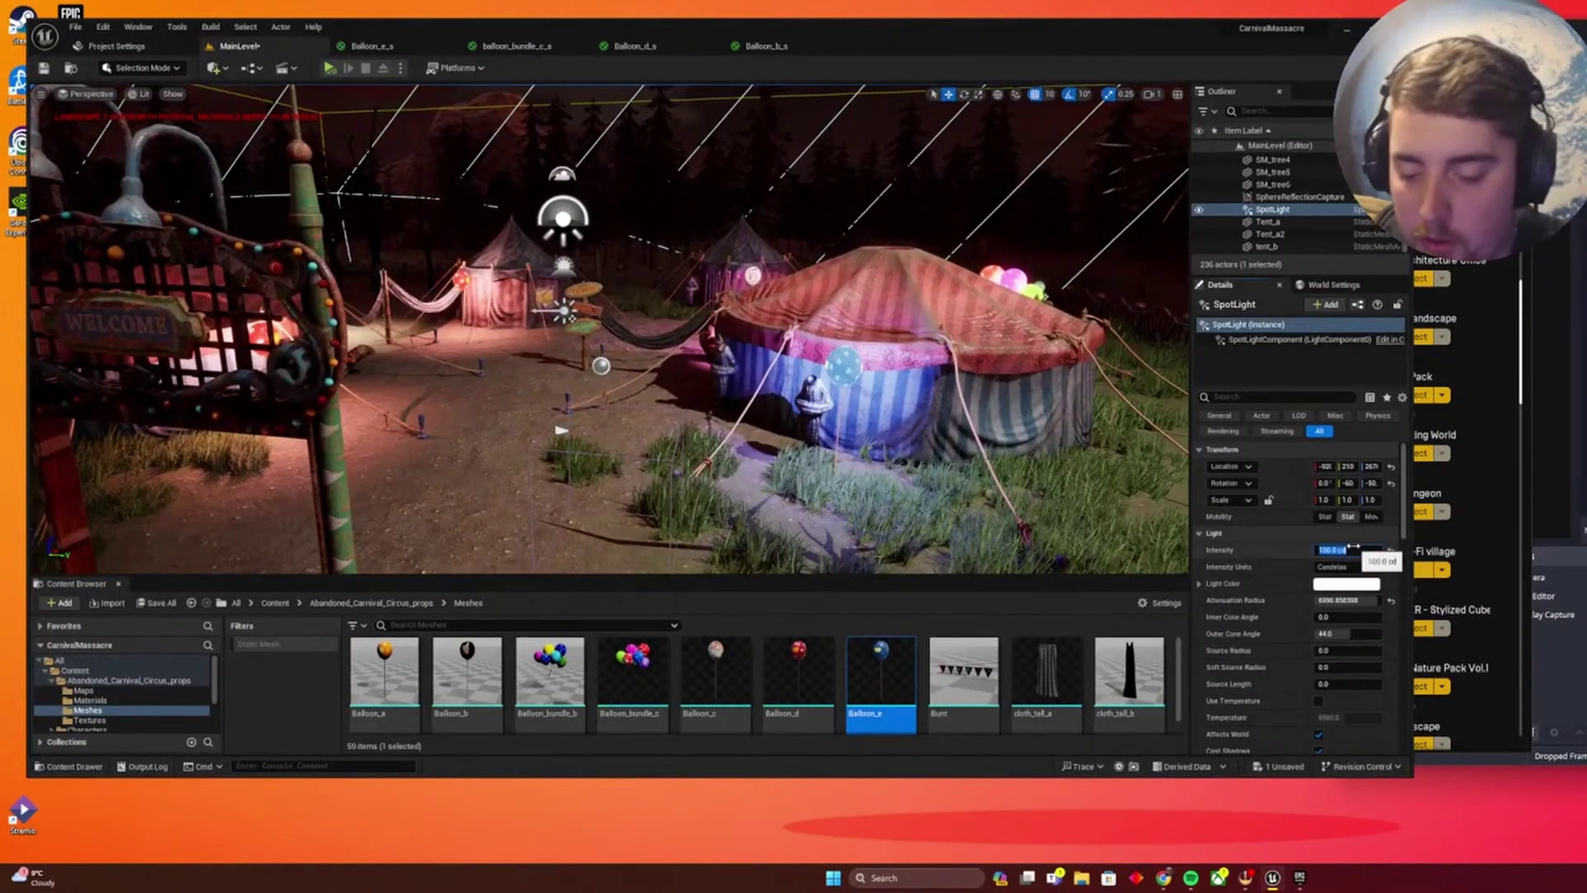
{"action": "type", "text": "80"}
{"action": "key", "text": "Return"}
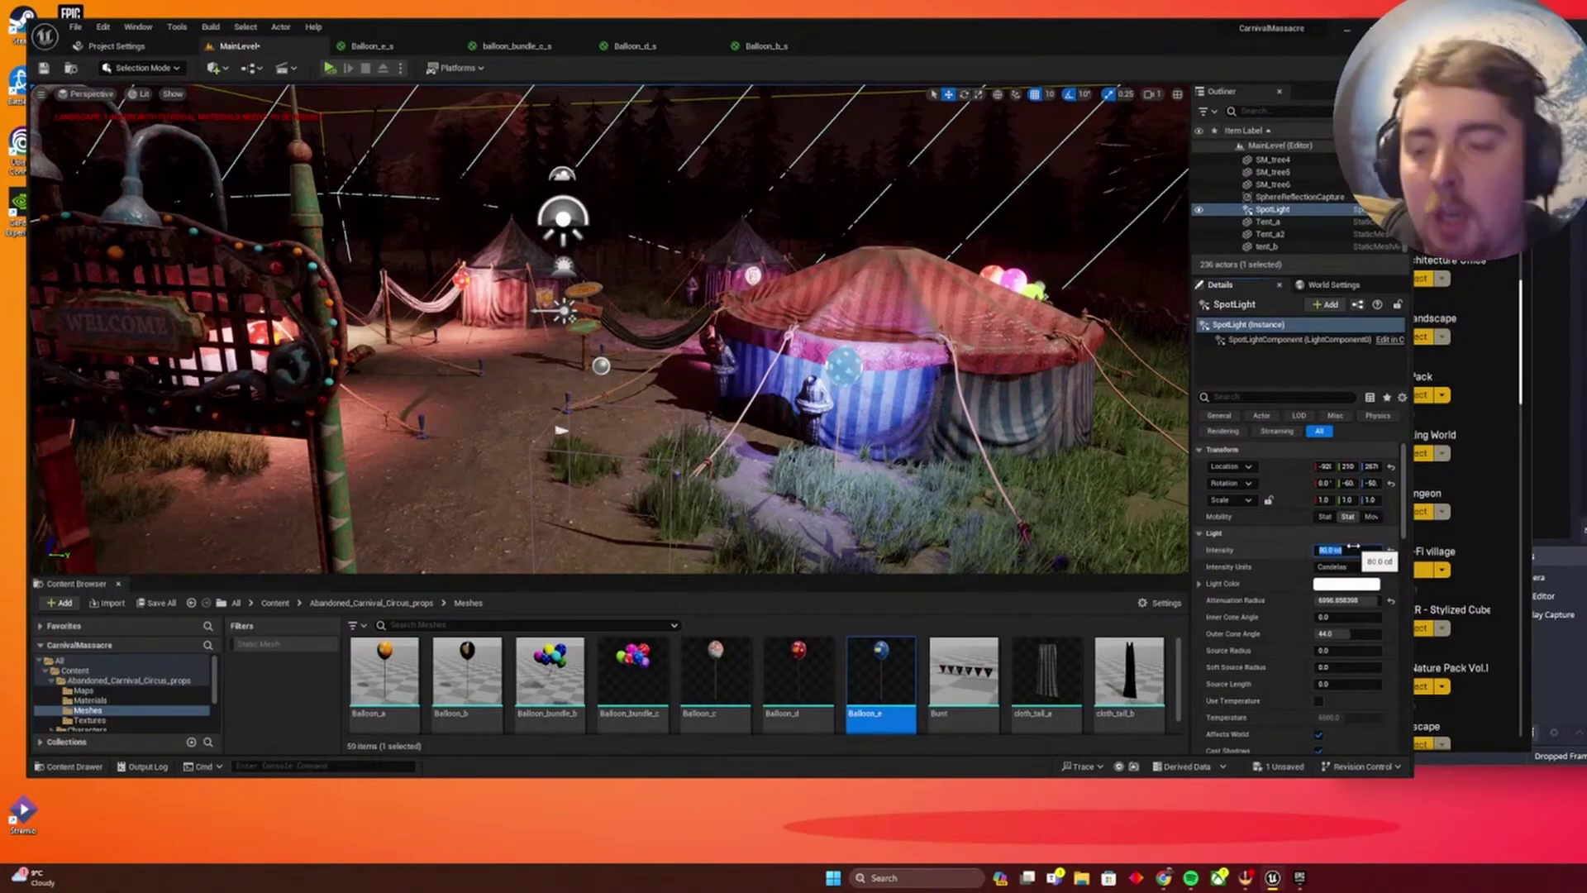
{"action": "right_click_drag", "start_coordinate": [610, 329], "coordinate": [610, 347]}
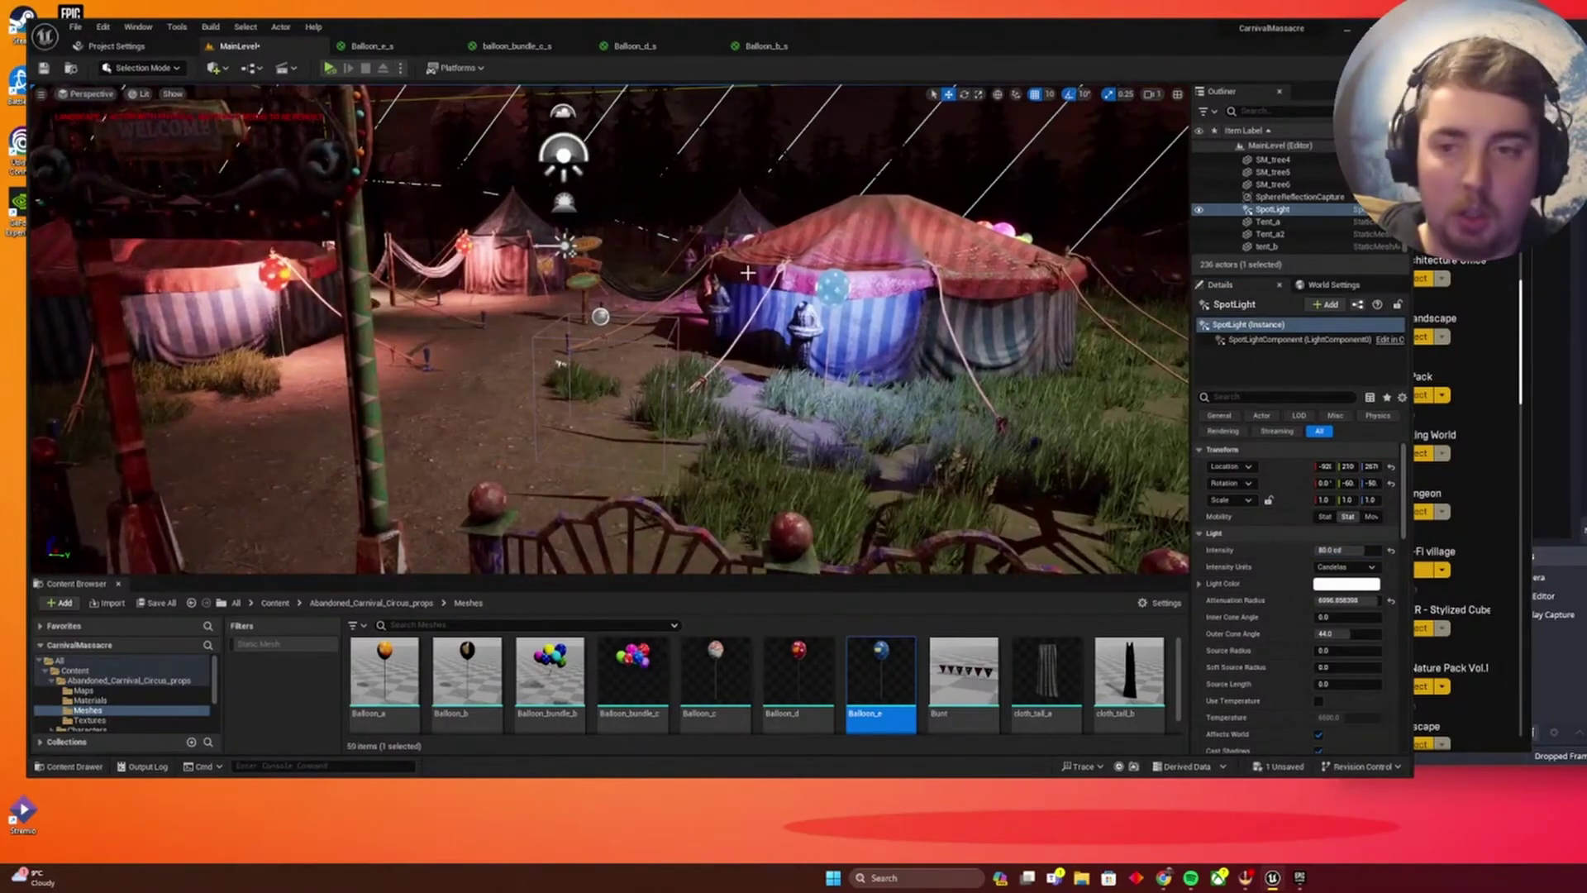
{"action": "key", "text": "Escape"}
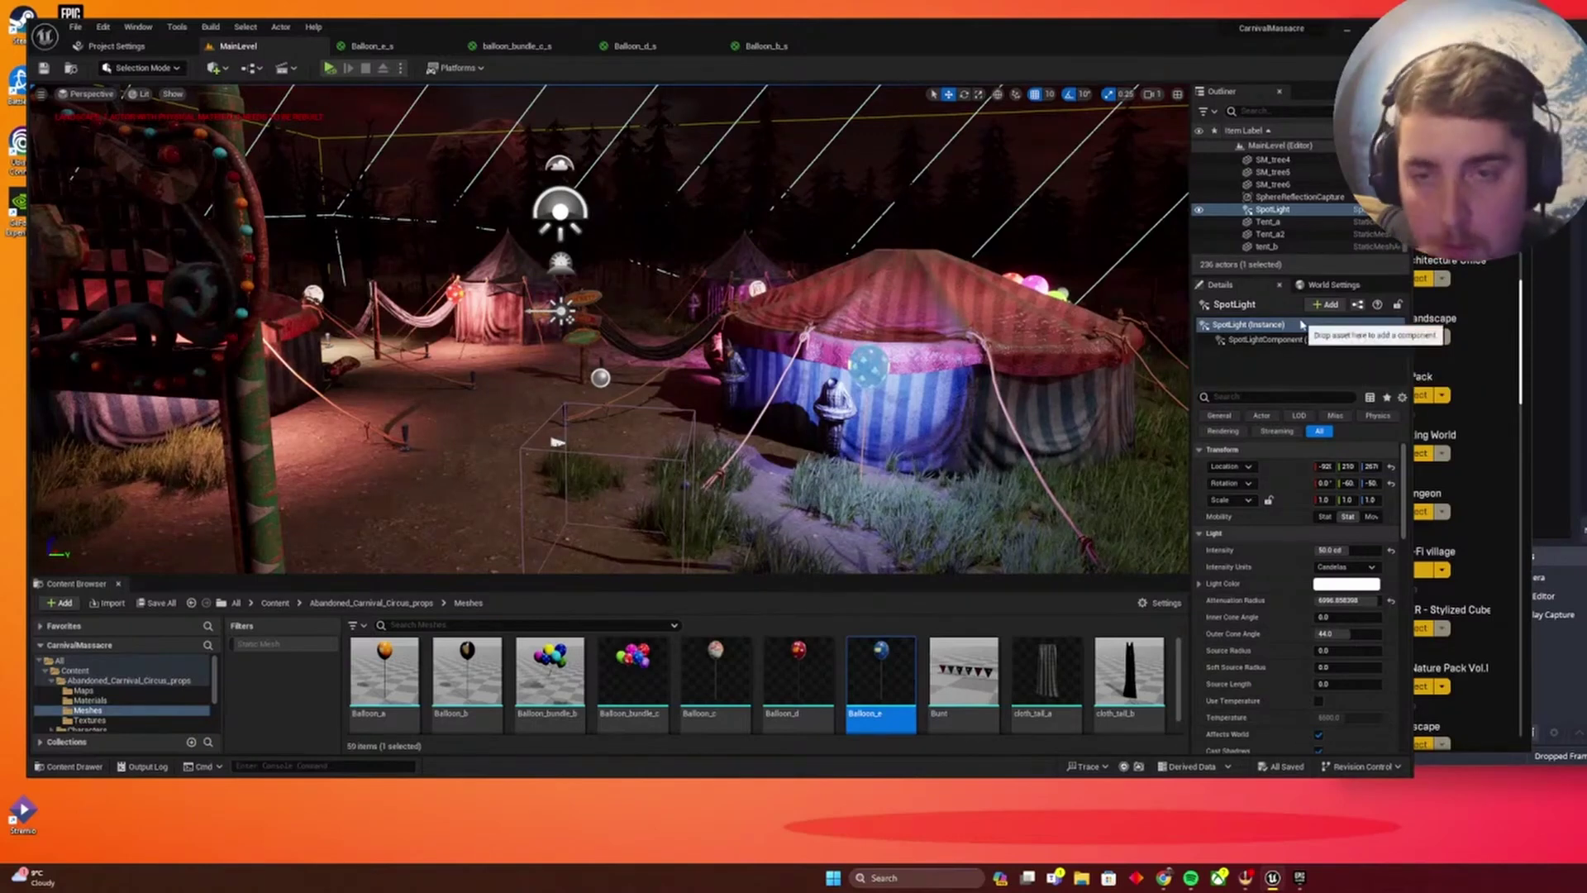
Find the directional light among the level's actors and set its intensity to 0.12 lux.
{"action": "scroll", "coordinate": [1295, 207], "scroll_direction": "up", "scroll_amount": 5}
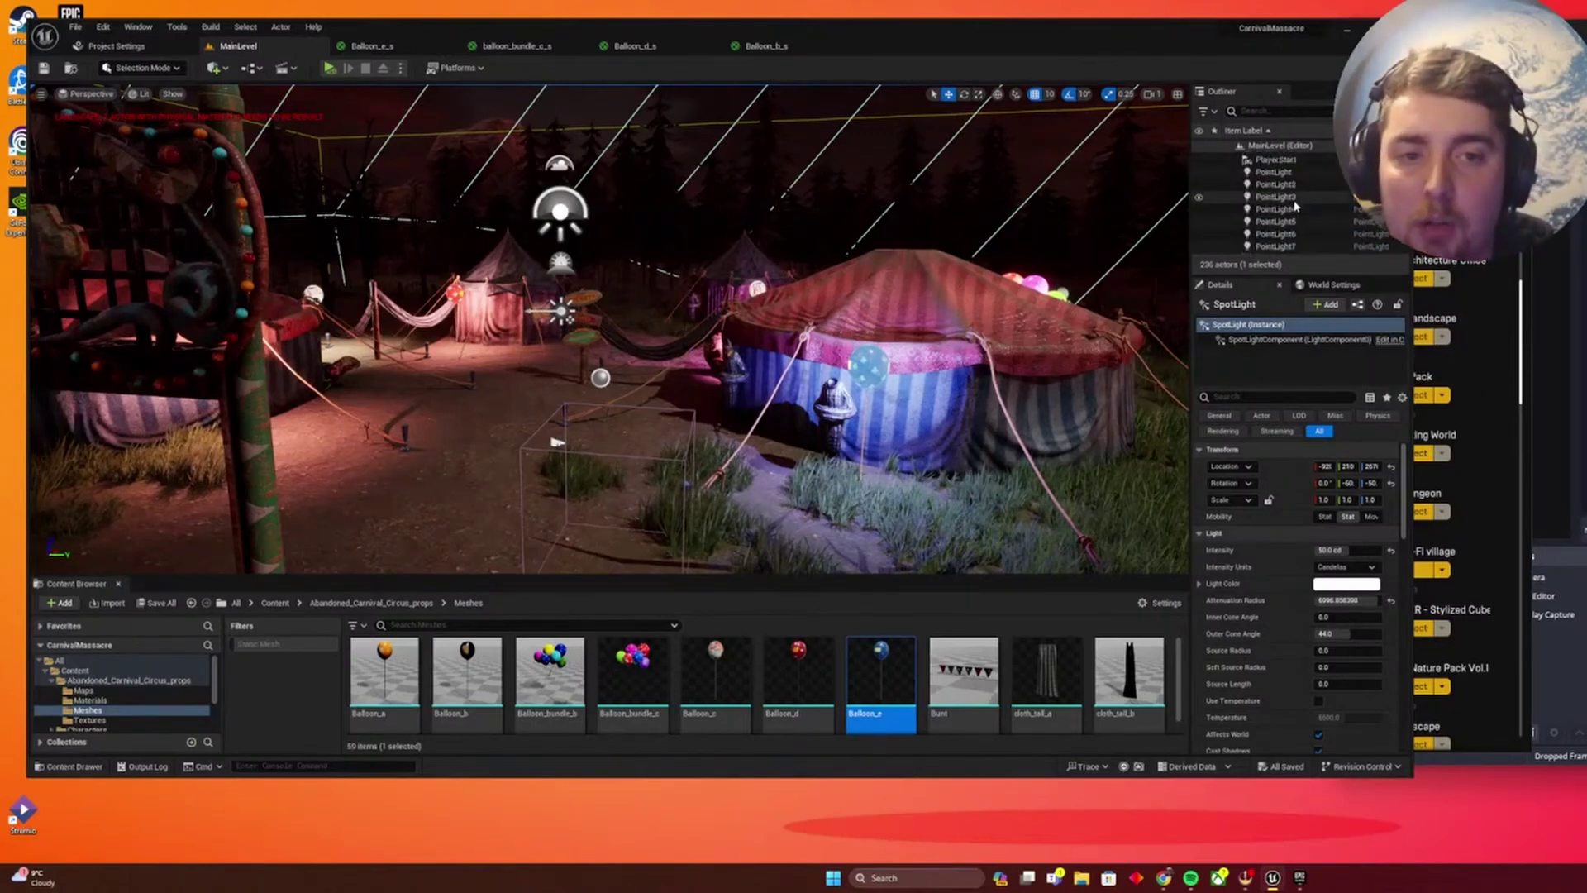
{"action": "scroll", "coordinate": [1296, 207], "scroll_direction": "down", "scroll_amount": 3}
{"action": "scroll", "coordinate": [1295, 206], "scroll_direction": "up", "scroll_amount": 10}
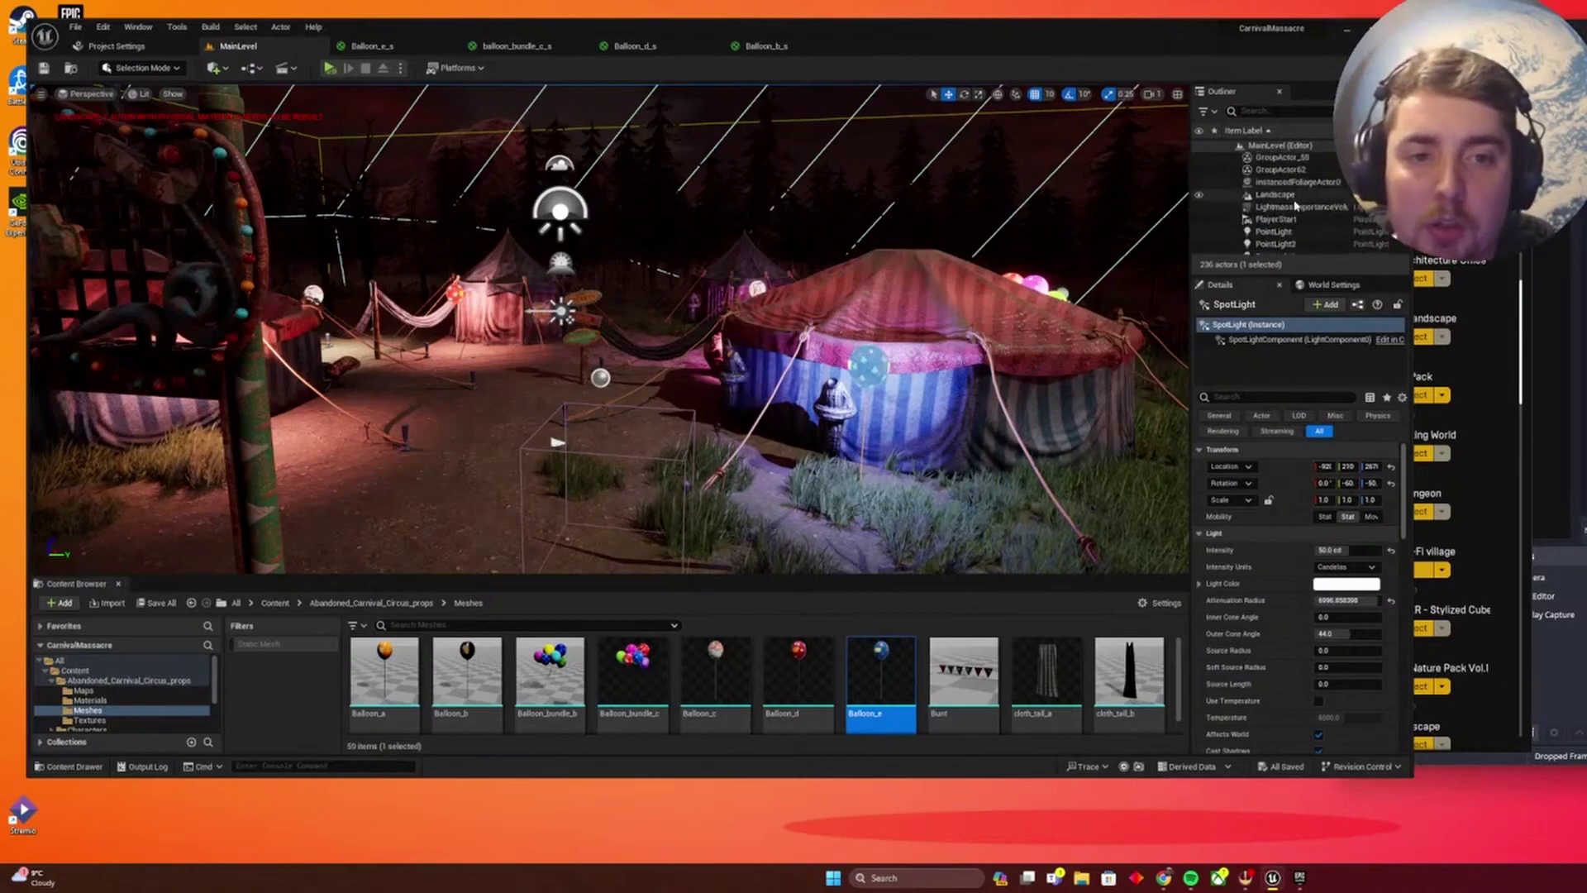
{"action": "scroll", "coordinate": [1296, 204], "scroll_direction": "up", "scroll_amount": 3}
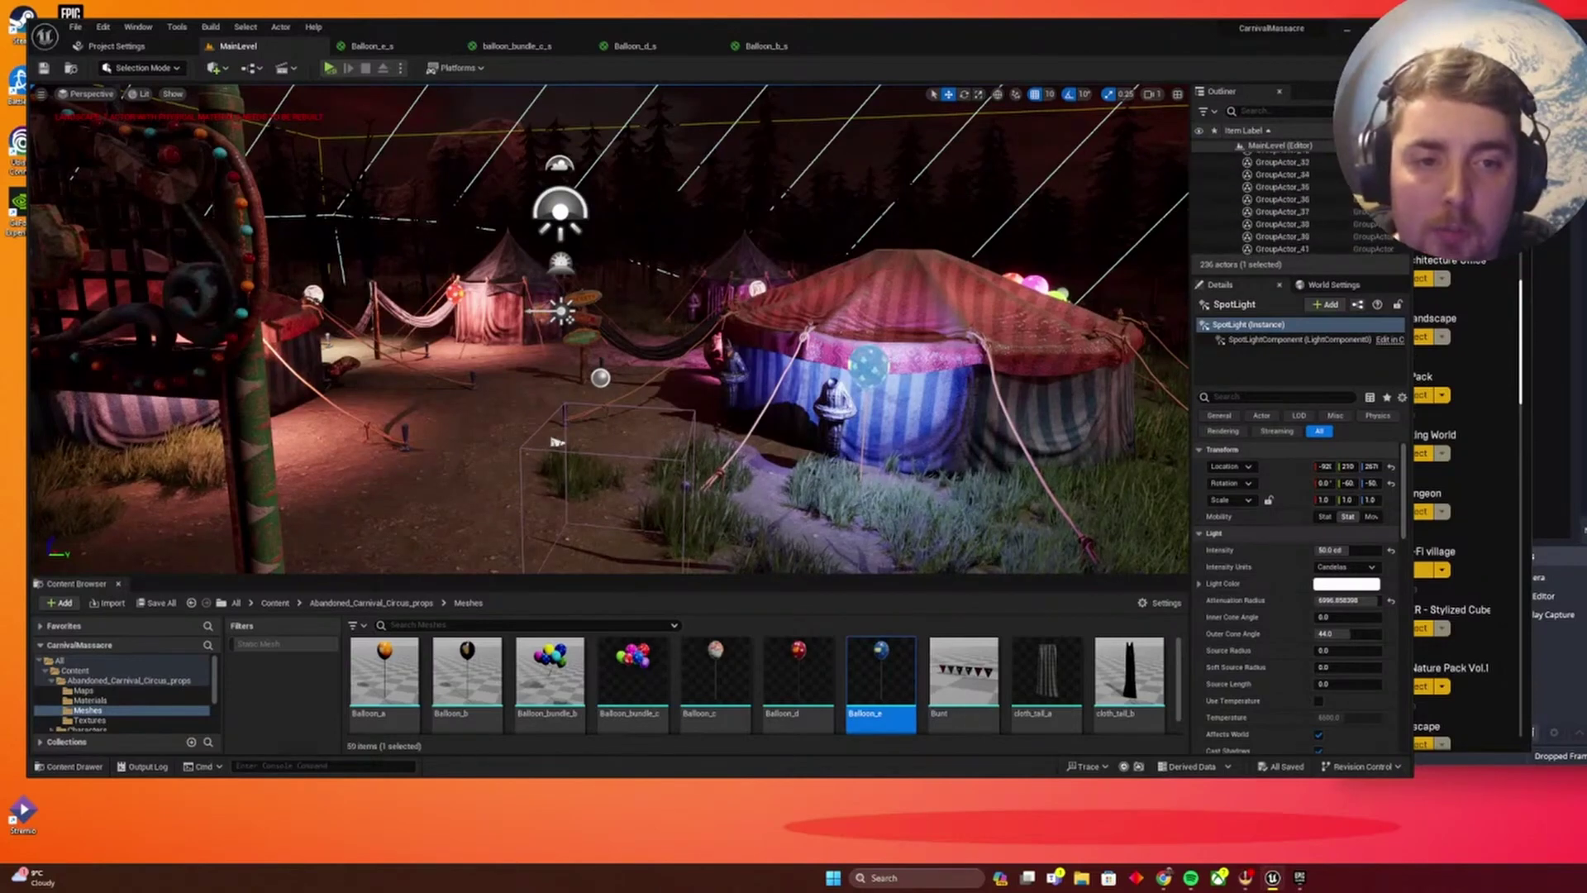
{"action": "scroll", "coordinate": [1296, 205], "scroll_direction": "up", "scroll_amount": 5}
{"action": "left_click", "coordinate": [1290, 169]}
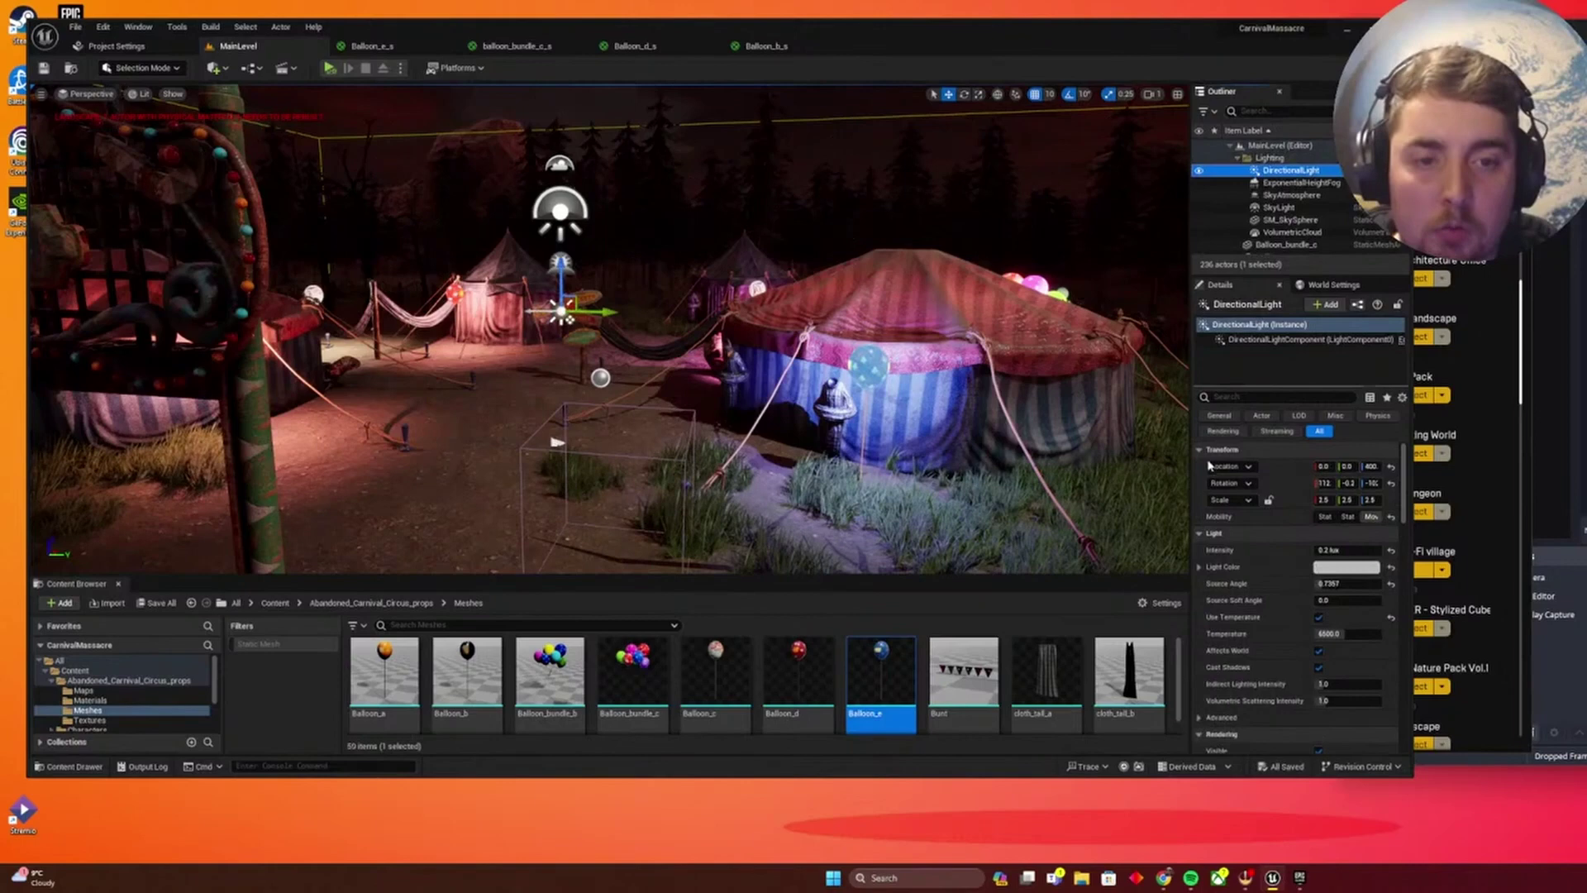
{"action": "left_click", "coordinate": [1330, 551]}
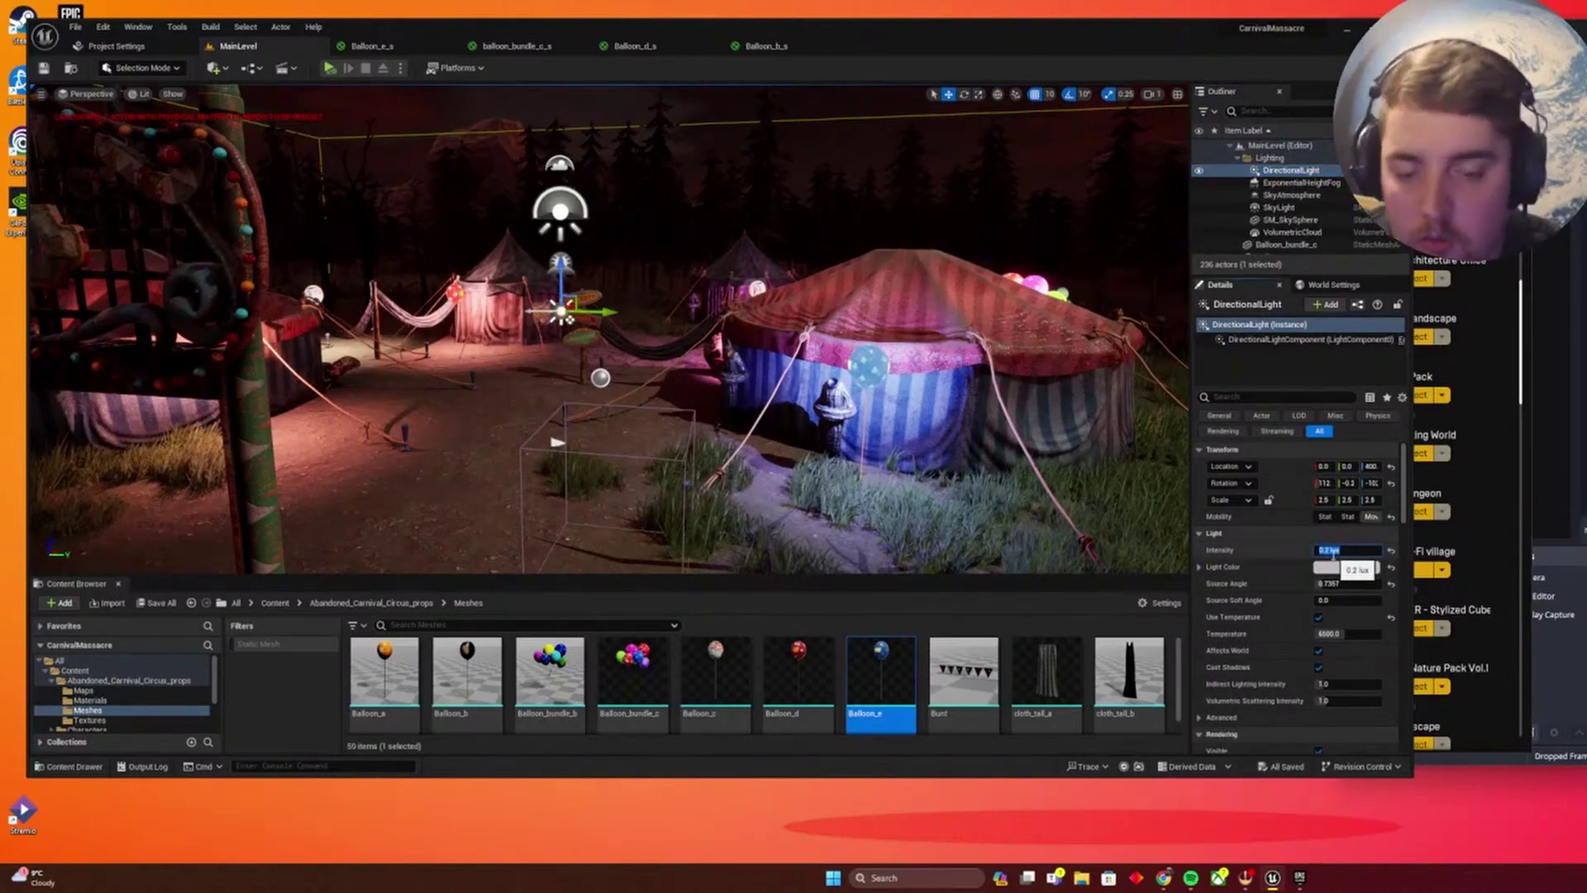
{"action": "type", "text": "0.1"}
{"action": "key", "text": "Return"}
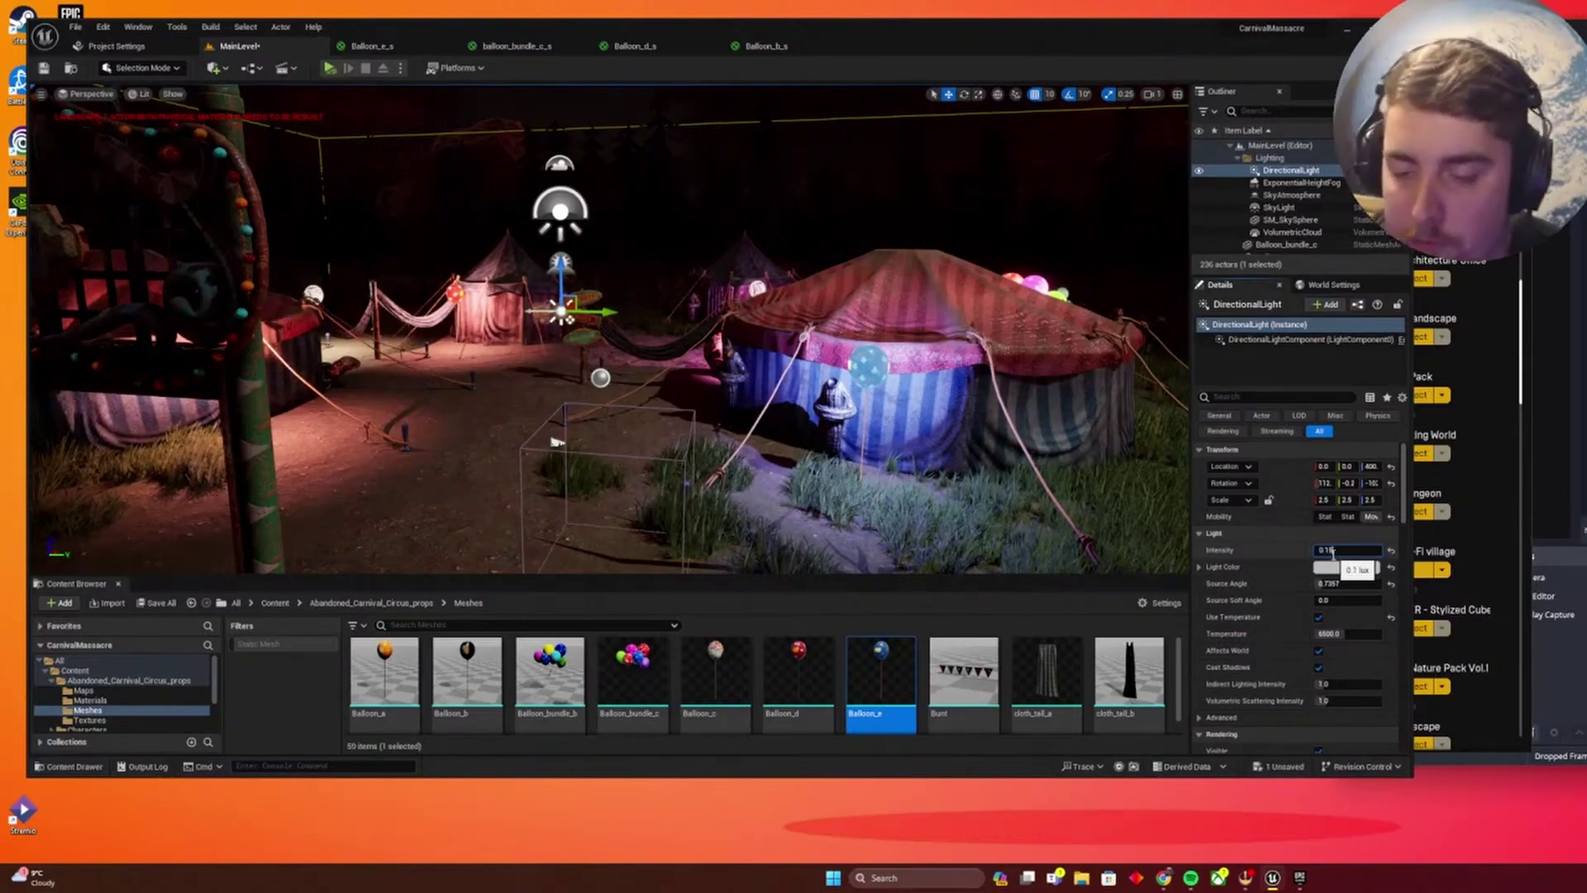
{"action": "type", "text": "5"}
{"action": "key", "text": "Return"}
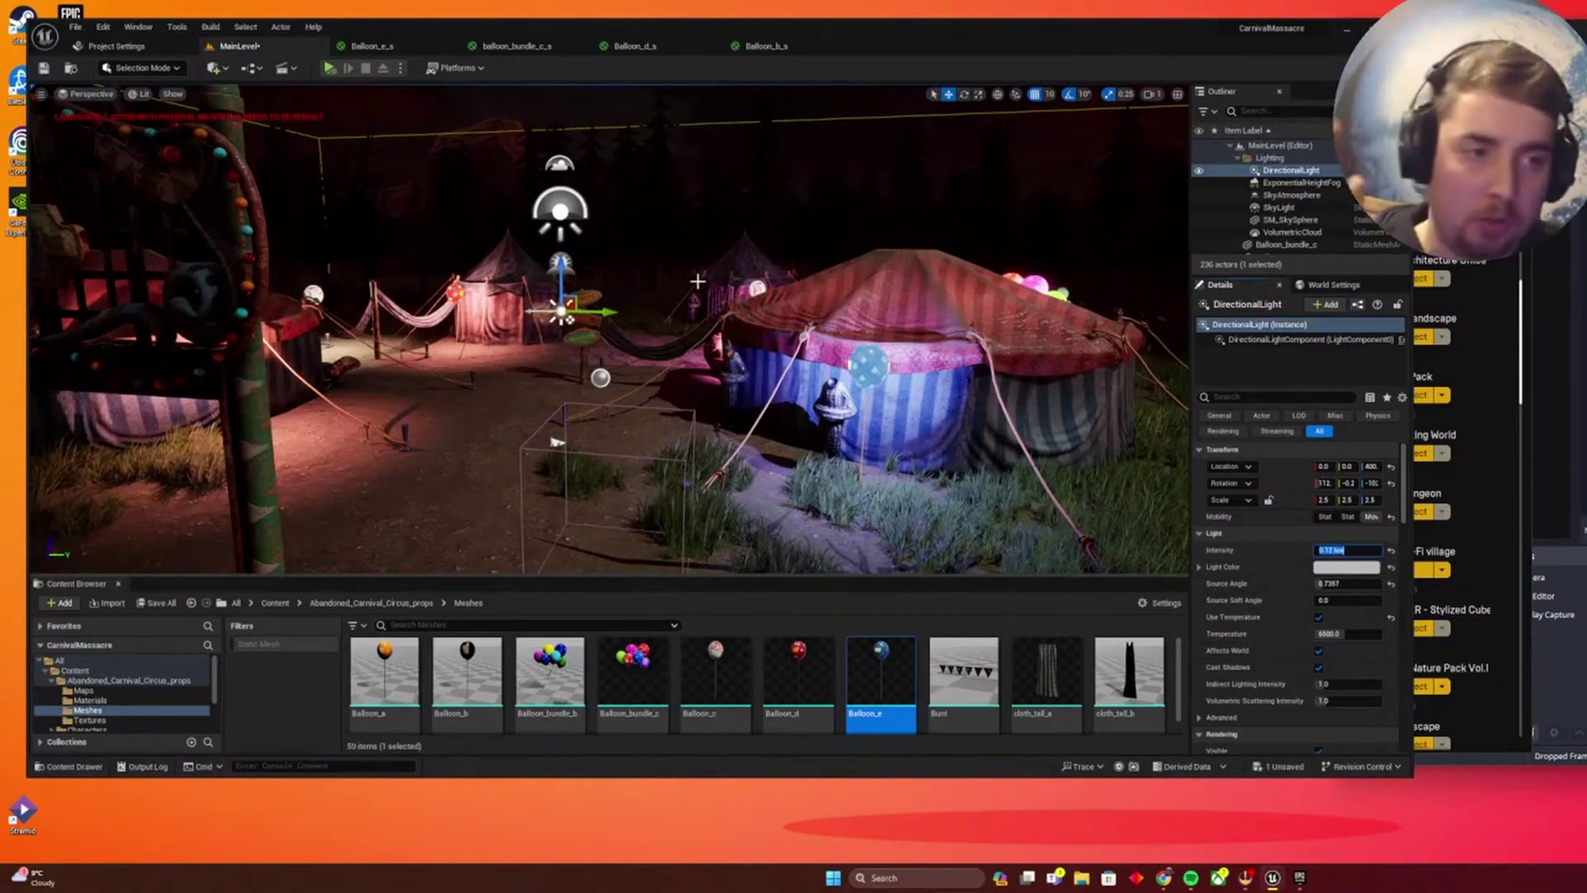
Add another bare tree behind the large striped tent and move it onto the ground beside the small pink tent.
{"action": "scroll", "coordinate": [687, 272], "scroll_direction": "down", "scroll_amount": 3}
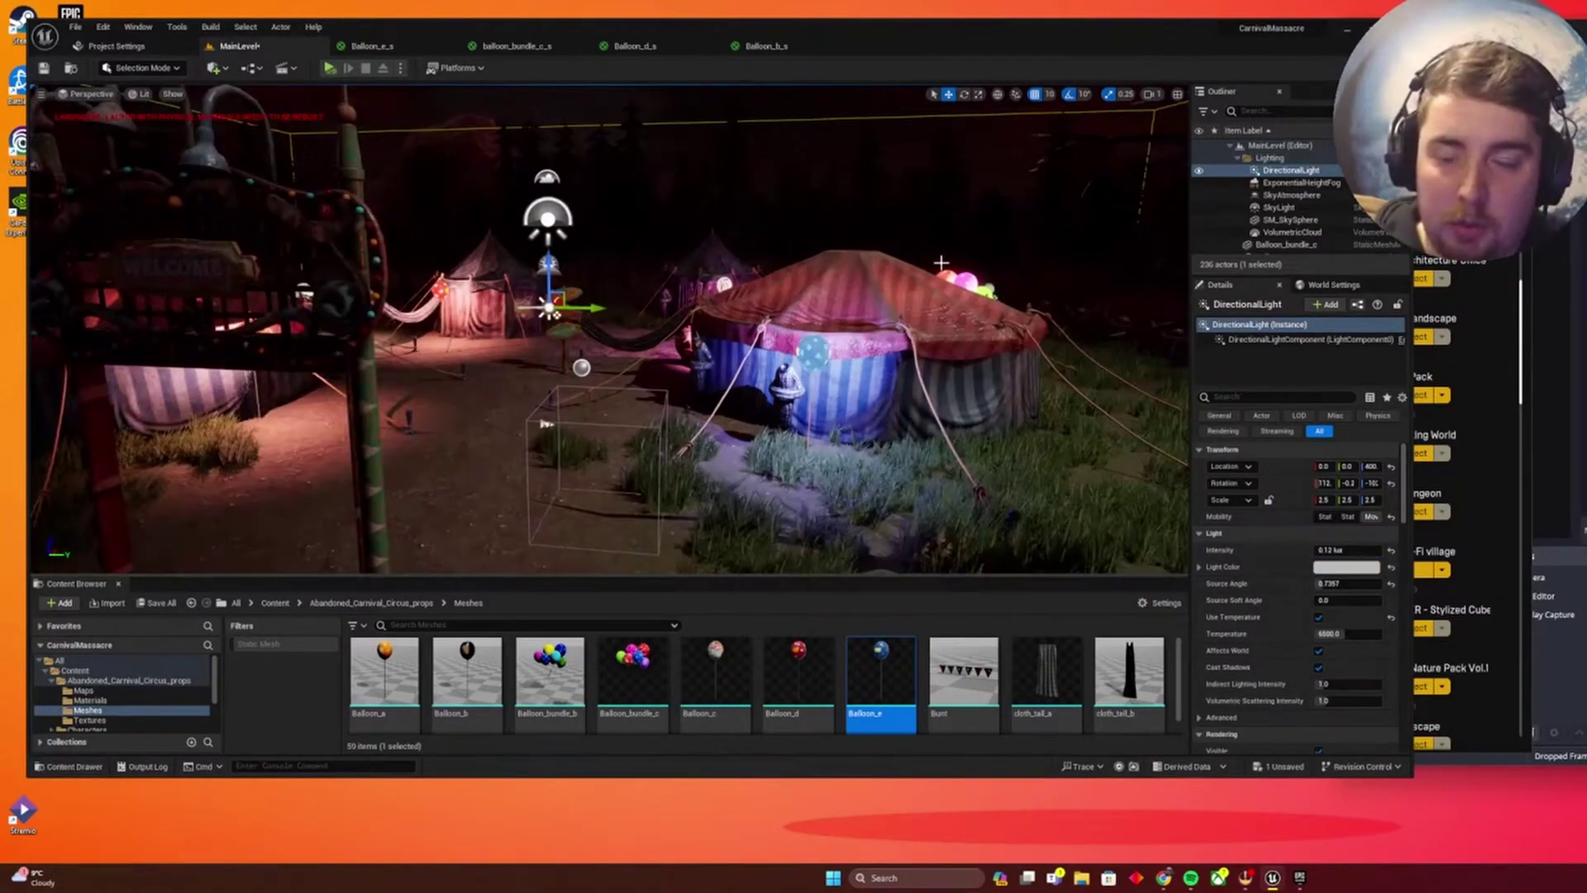
{"action": "scroll", "coordinate": [857, 239], "scroll_direction": "down", "scroll_amount": 3}
{"action": "right_click_drag", "start_coordinate": [971, 358], "coordinate": [1013, 358]}
{"action": "right_click_drag", "start_coordinate": [893, 265], "coordinate": [826, 297]}
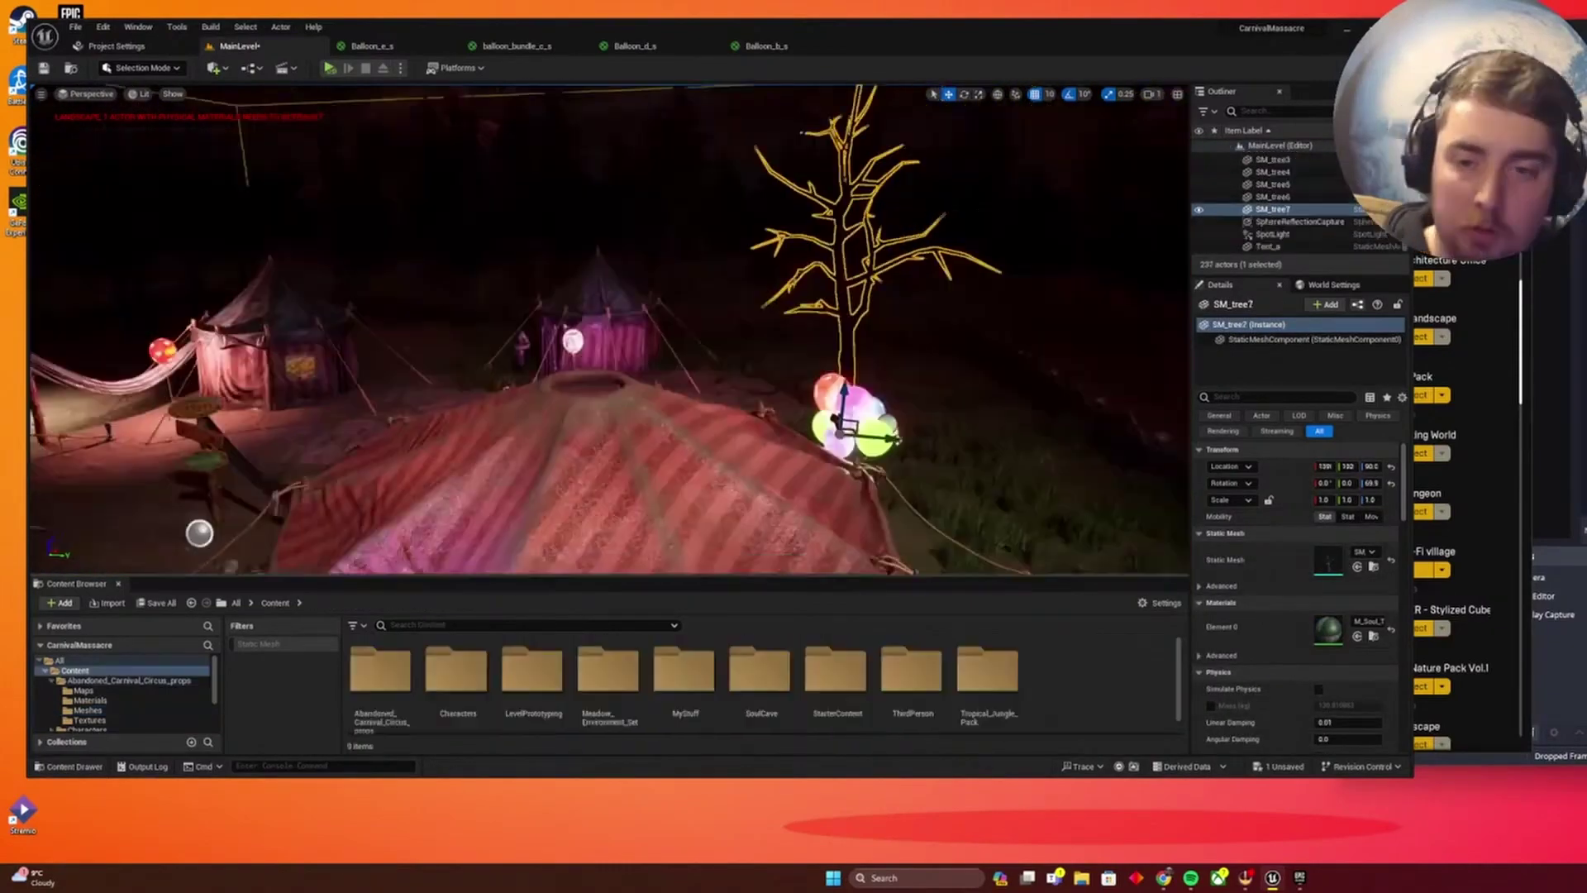
{"action": "right_click_drag", "start_coordinate": [628, 347], "coordinate": [586, 390]}
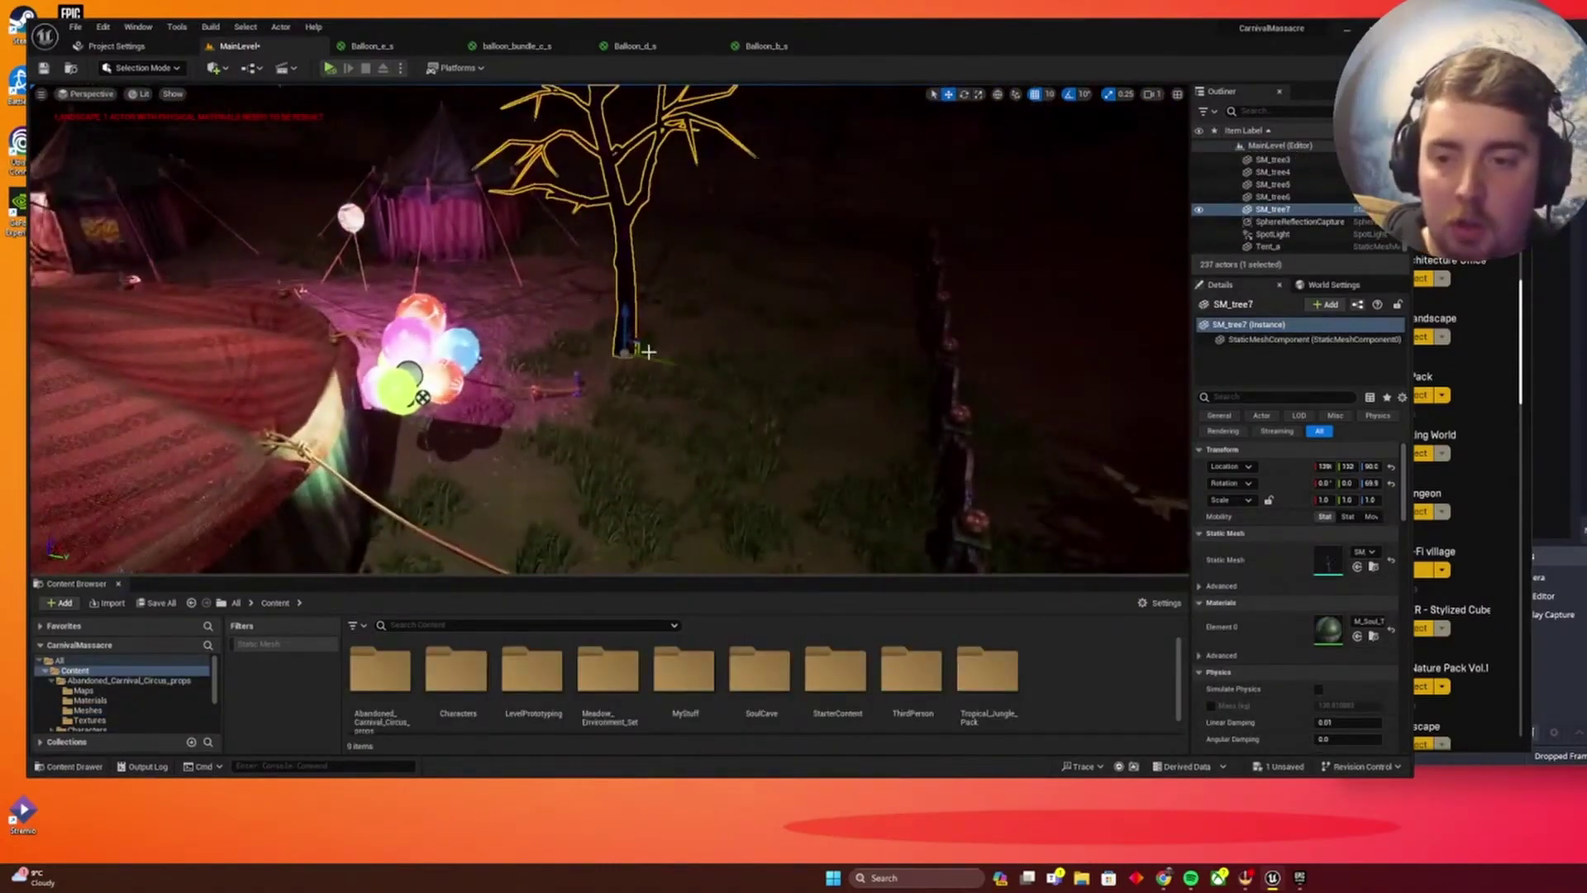
{"action": "left_click_drag", "start_coordinate": [641, 351], "coordinate": [651, 269]}
{"action": "key", "text": "w"}
{"action": "right_click_drag", "start_coordinate": [645, 332], "coordinate": [723, 417]}
{"action": "key", "text": "s"}
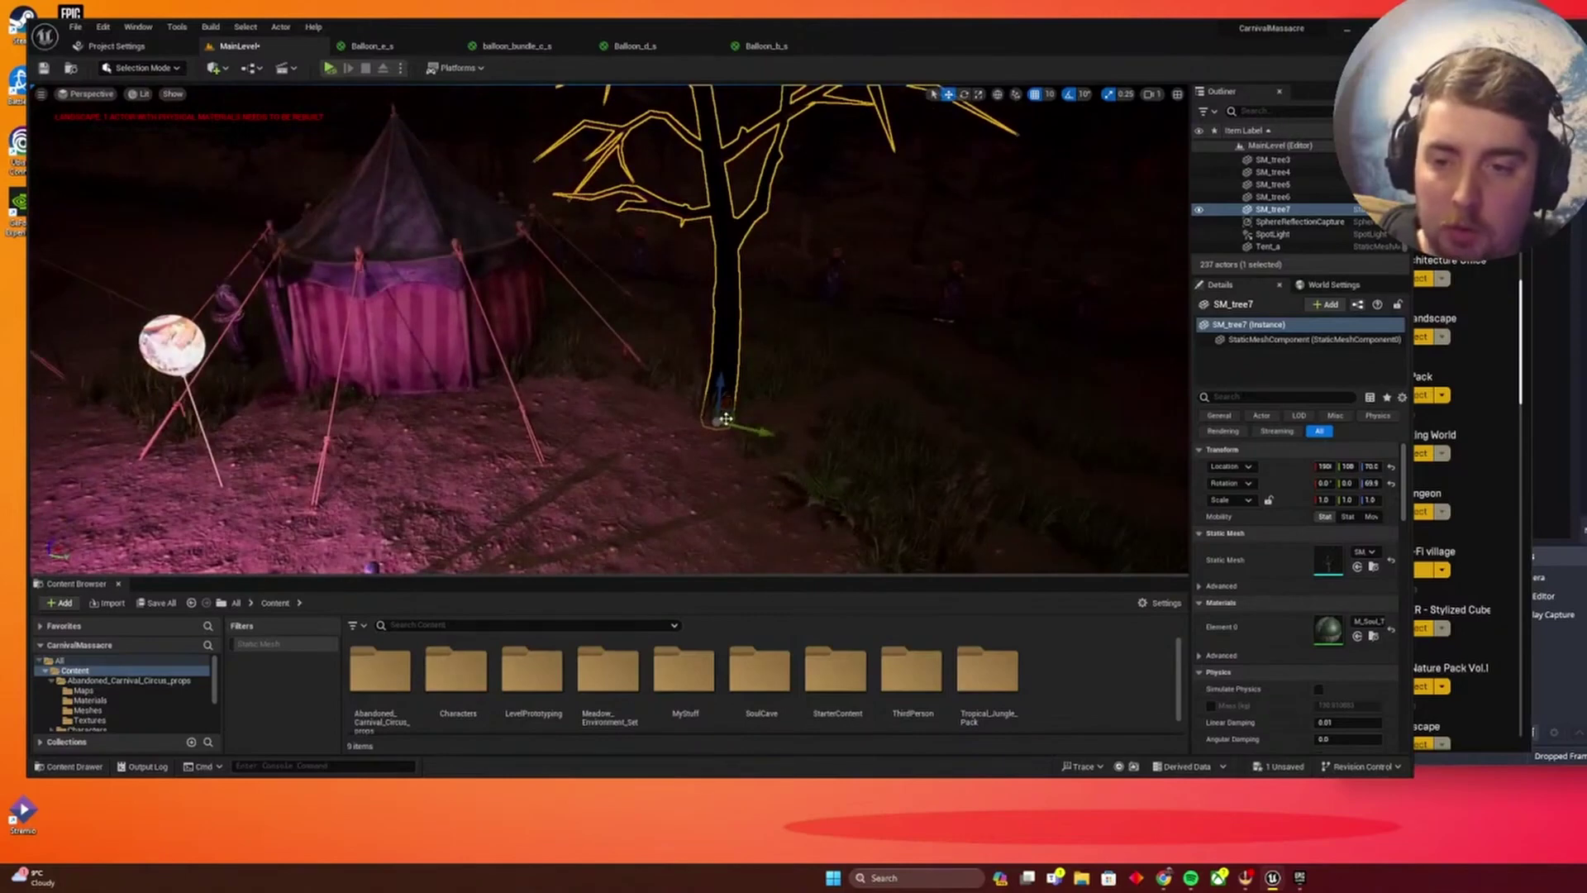
Duplicate the bare tree across the grass near the pink tent, varying the copies' rotation and scaling one down to about 0.75.
{"action": "left_click_drag", "start_coordinate": [726, 418], "coordinate": [845, 550], "text": "alt"}
{"action": "key", "text": "s"}
{"action": "right_click_drag", "start_coordinate": [845, 550], "coordinate": [531, 419]}
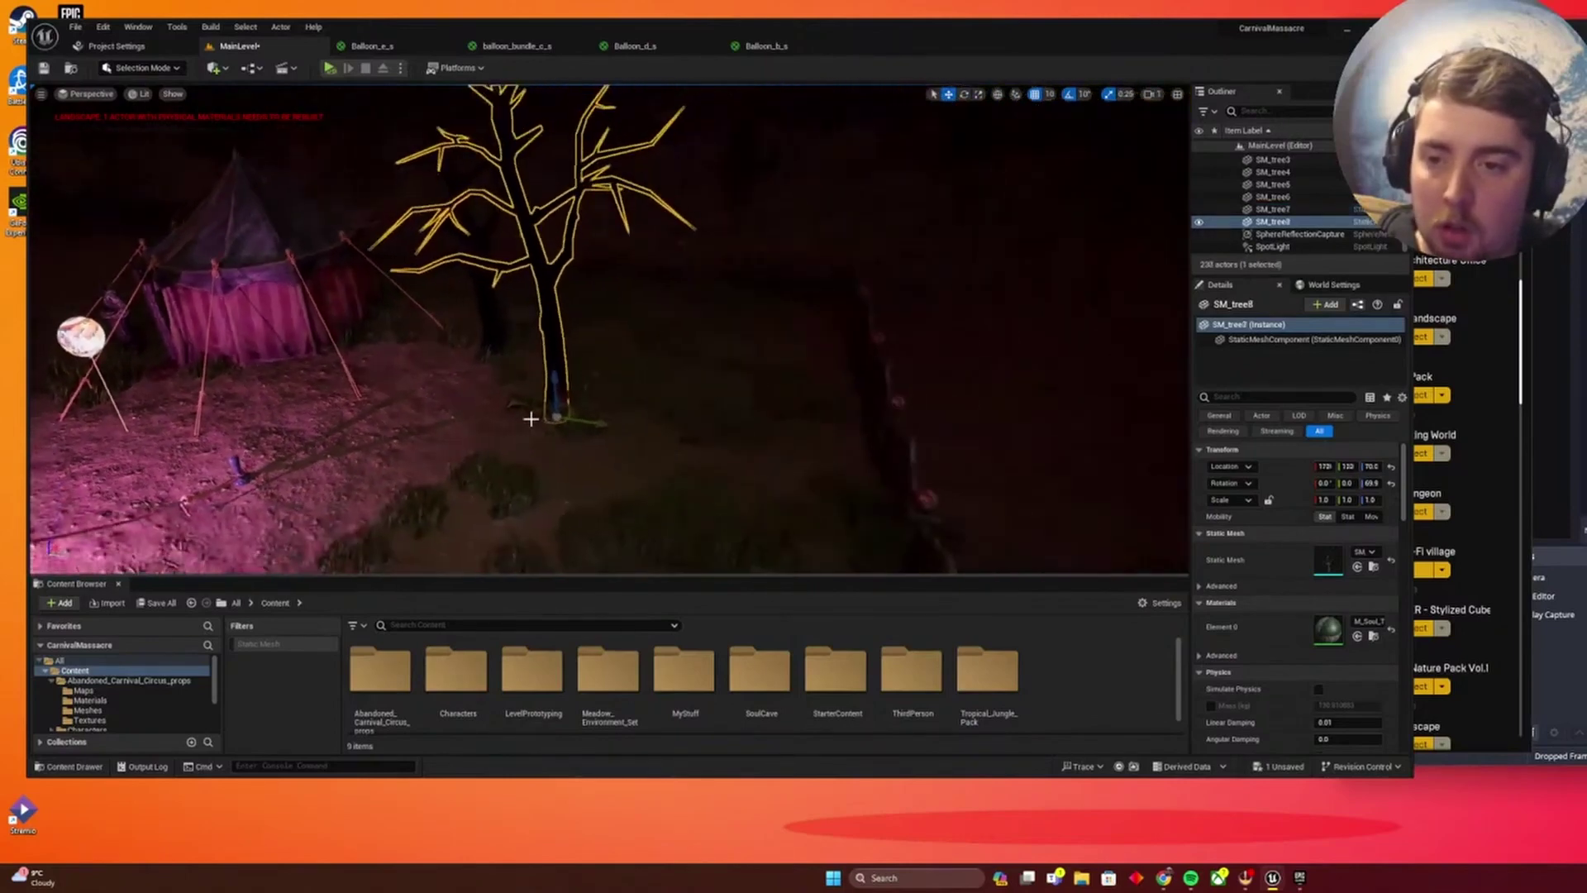
{"action": "key", "text": "e"}
{"action": "mouse_move", "coordinate": [542, 453]}
{"action": "left_mouse_down"}
{"action": "mouse_move", "coordinate": [624, 434]}
{"action": "mouse_move", "coordinate": [562, 364]}
{"action": "mouse_move", "coordinate": [569, 390]}
{"action": "mouse_move", "coordinate": [587, 378]}
{"action": "mouse_move", "coordinate": [589, 435]}
{"action": "mouse_move", "coordinate": [541, 463]}
{"action": "left_mouse_up"}
{"action": "key", "text": "r"}
{"action": "right_click_drag", "start_coordinate": [662, 457], "coordinate": [628, 462]}
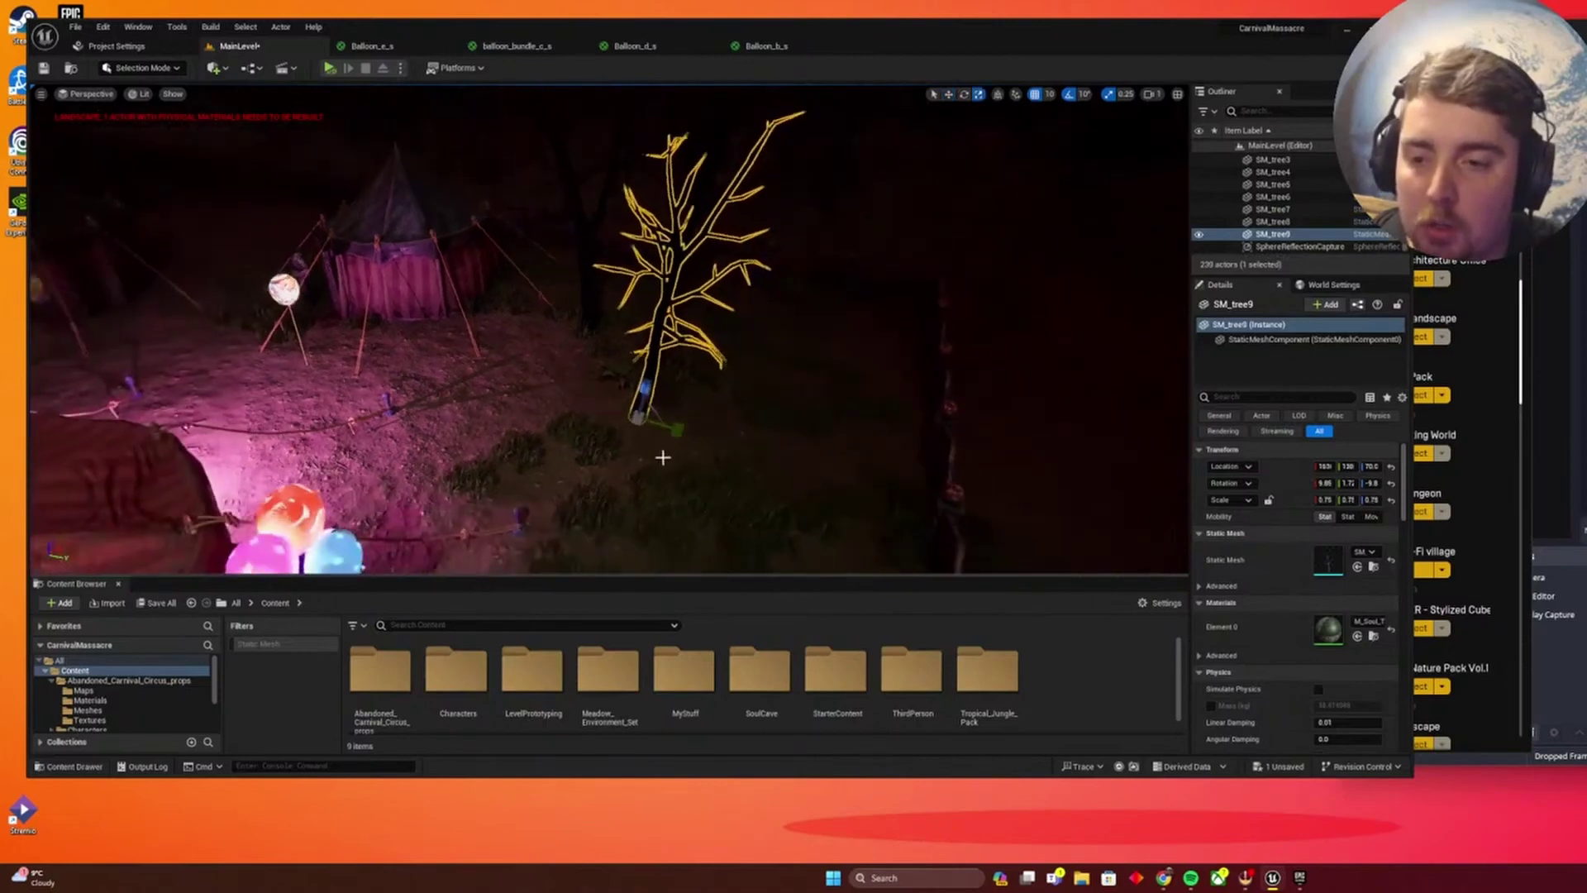
Rotate and reposition the newest tree copy, deselect it, and save the level.
{"action": "key", "text": "e"}
{"action": "left_click", "coordinate": [669, 379]}
{"action": "left_click_drag", "start_coordinate": [669, 379], "coordinate": [618, 438]}
{"action": "key", "text": "w"}
{"action": "key", "text": "Escape"}
{"action": "right_click_drag", "start_coordinate": [618, 438], "coordinate": [562, 529]}
Select the pink point light beside the slumped clown at the large striped tent and focus the view on it.
{"action": "right_click_drag", "start_coordinate": [496, 364], "coordinate": [496, 380]}
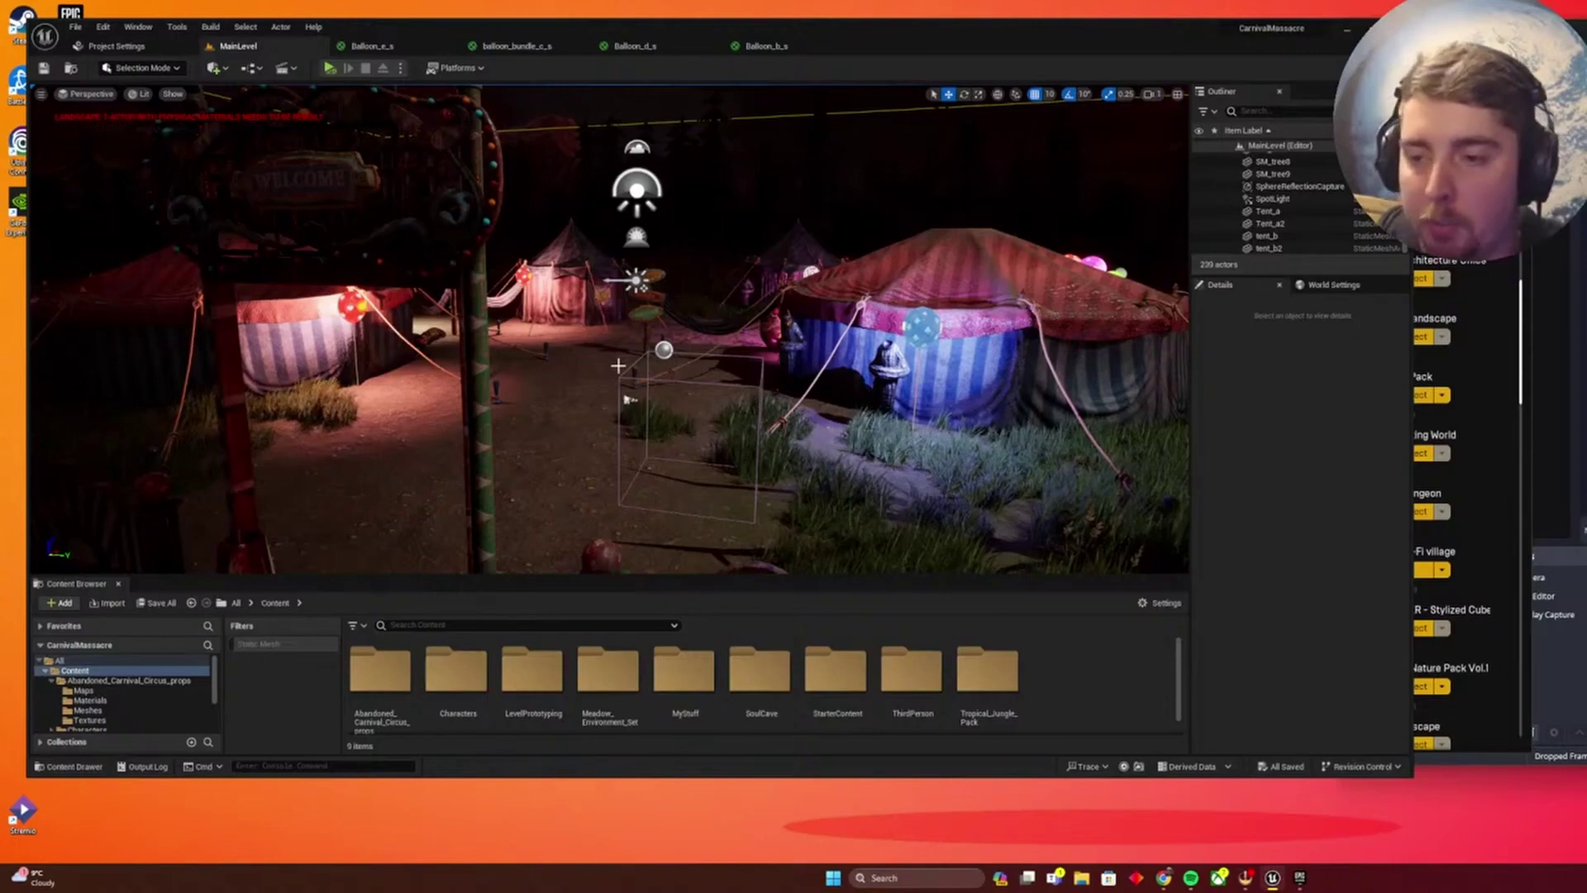
{"action": "right_click_drag", "start_coordinate": [585, 367], "coordinate": [586, 367]}
{"action": "right_click_drag", "start_coordinate": [805, 369], "coordinate": [805, 369]}
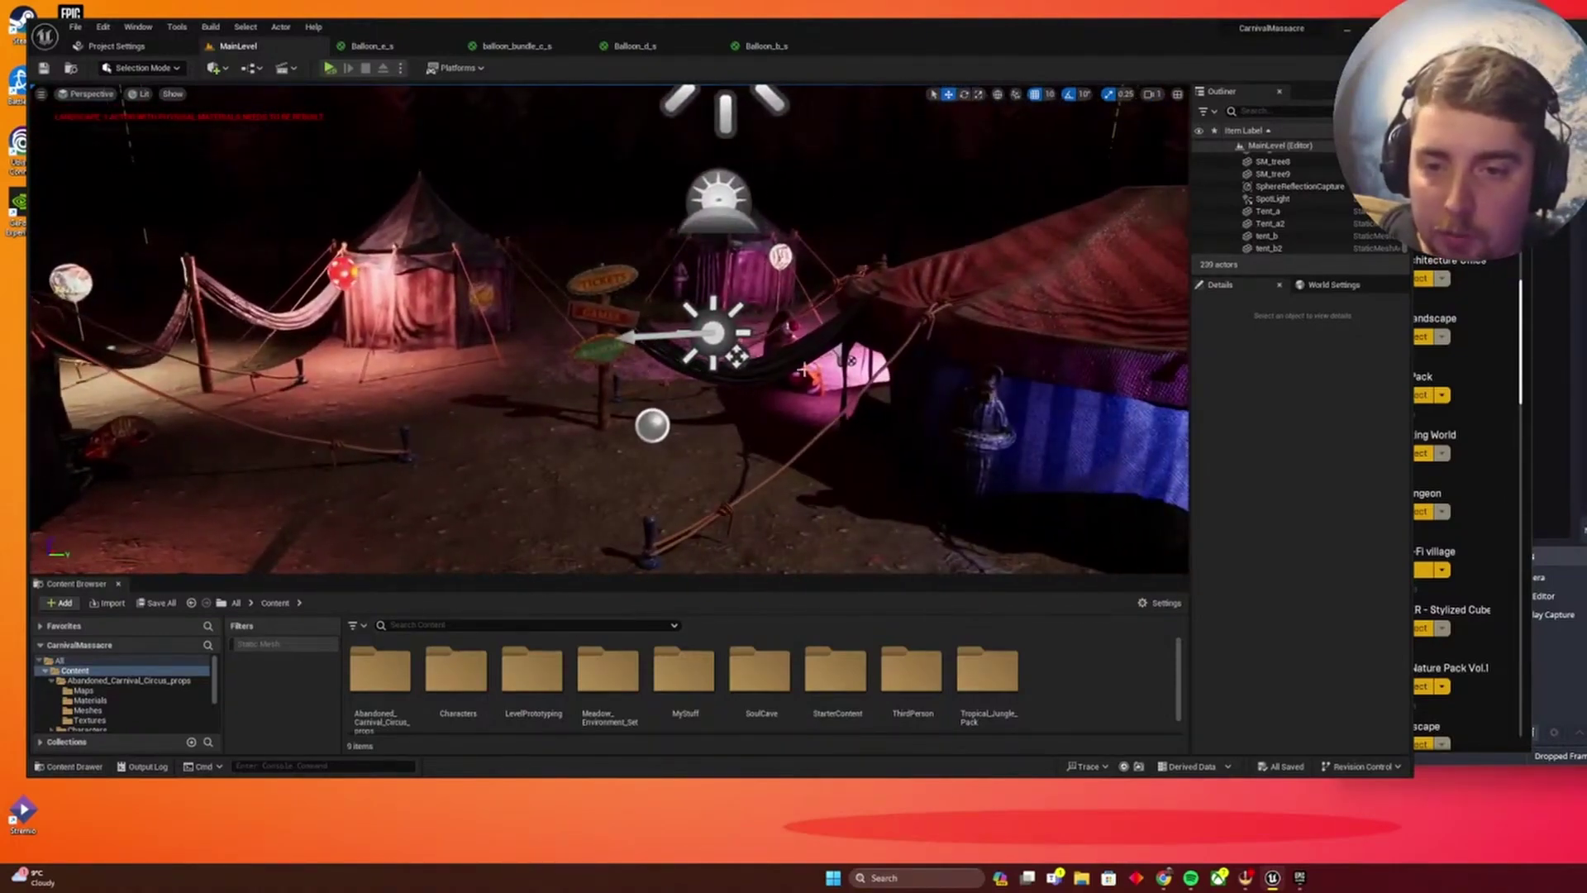
{"action": "left_click", "coordinate": [840, 353]}
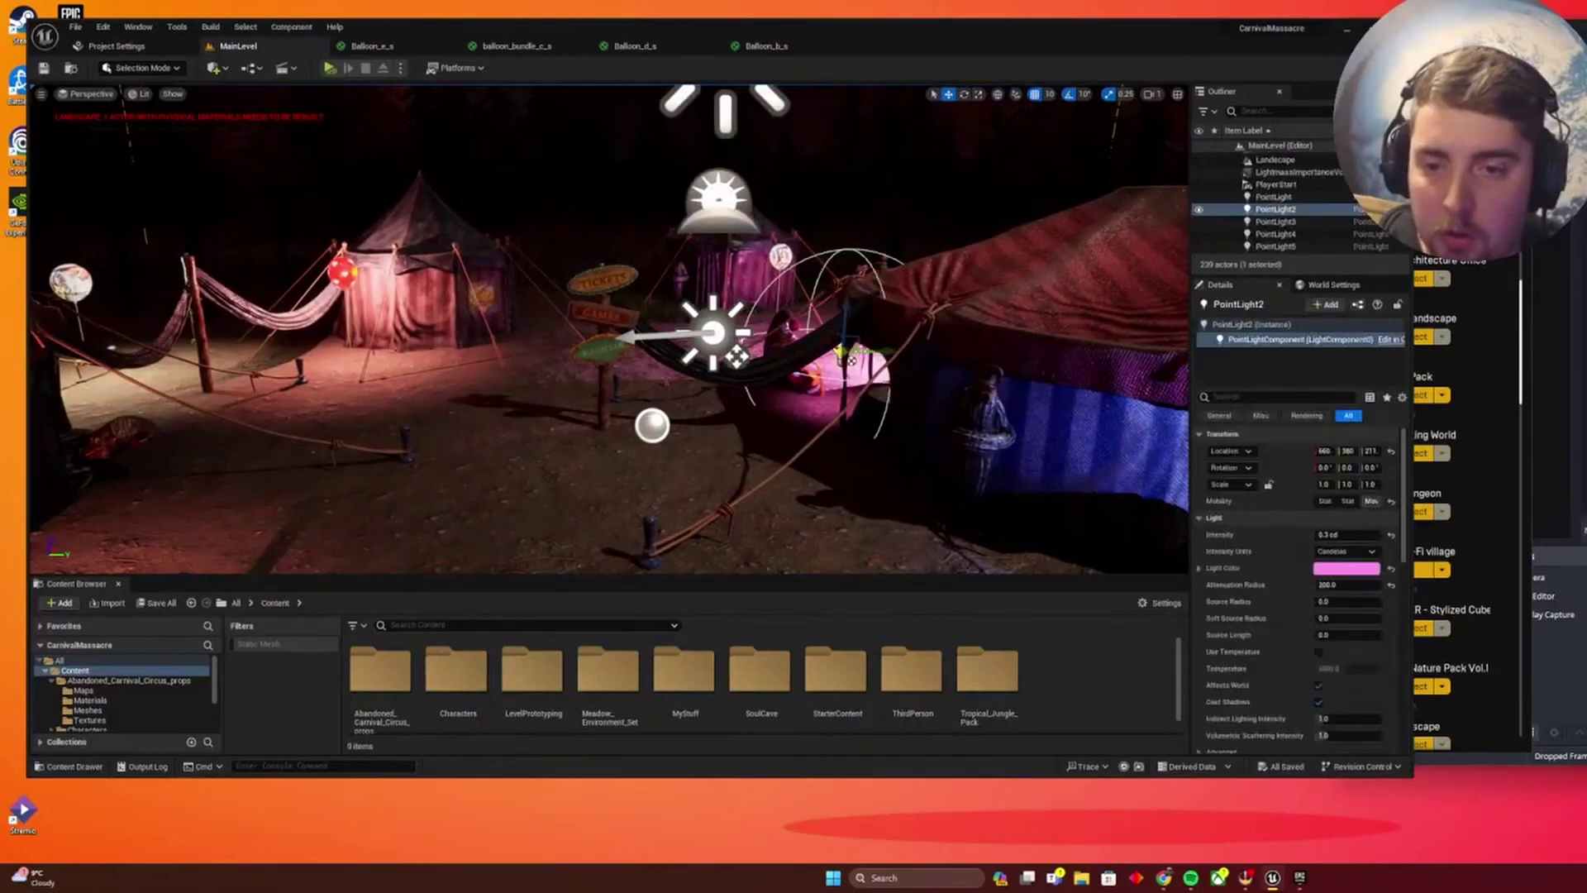
{"action": "key", "text": "f"}
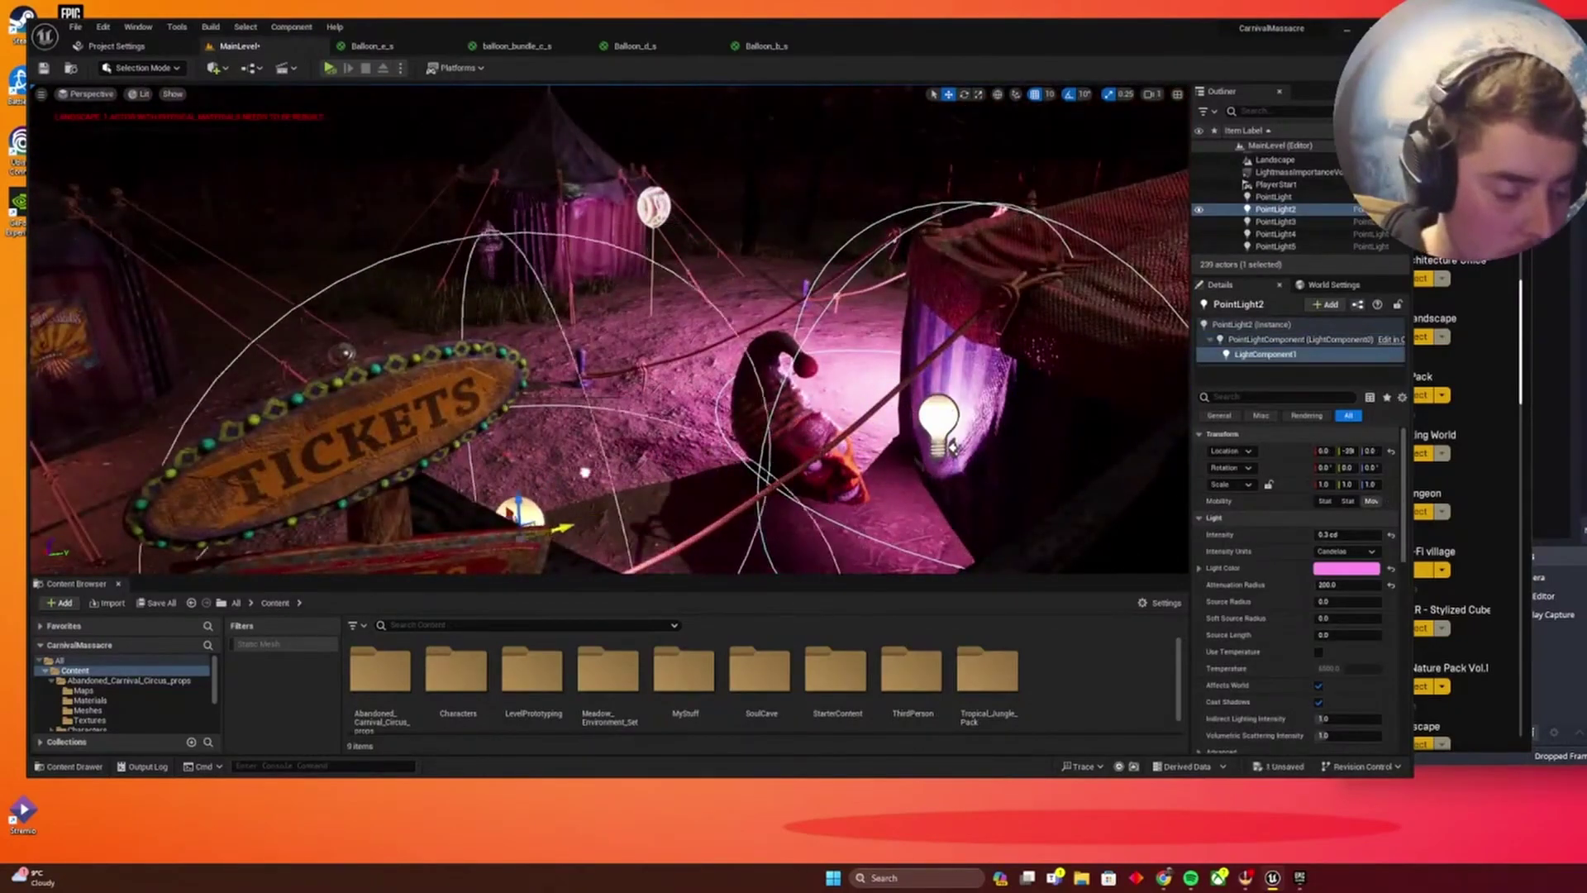
Add a spot light beside the dark opening of the red-roofed tent and set its light colour to a muted red.
{"action": "left_click", "coordinate": [213, 68]}
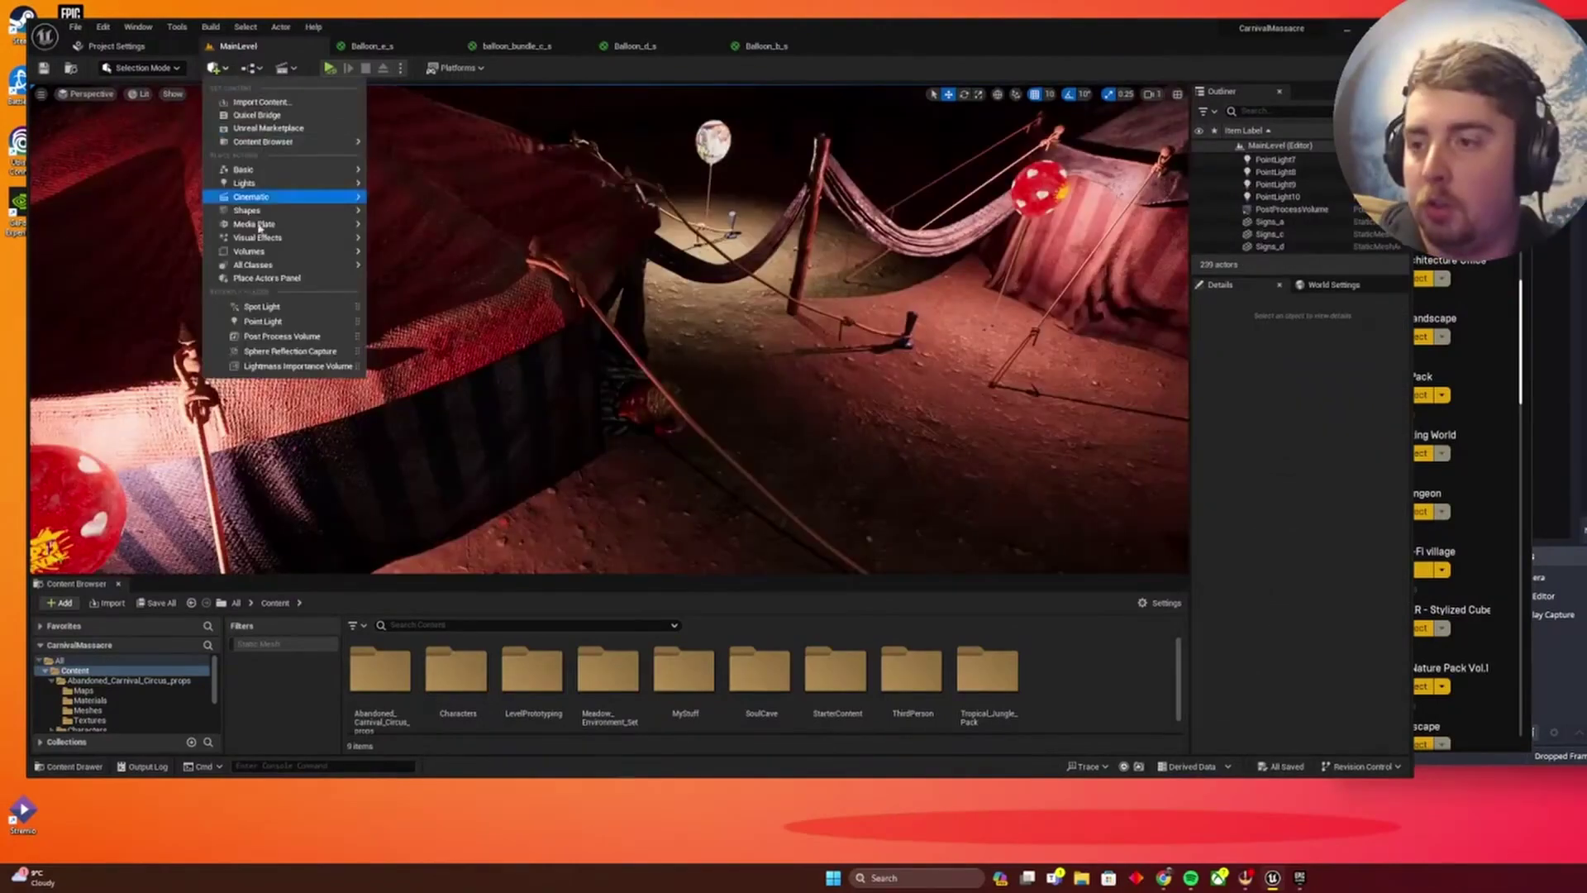
{"action": "mouse_move", "coordinate": [301, 184]}
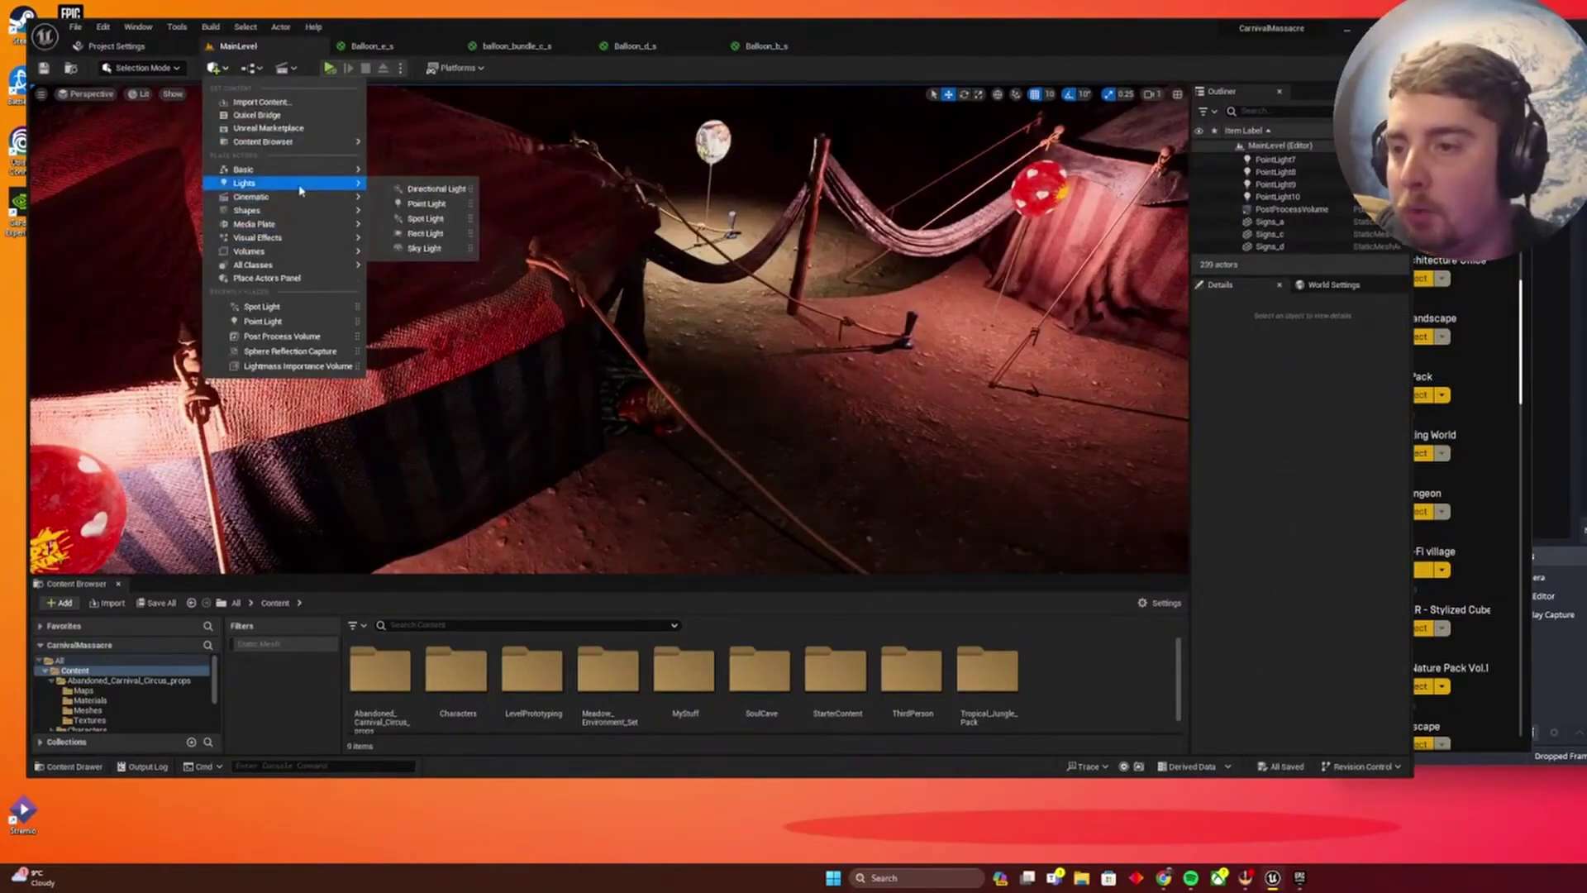
{"action": "left_click_drag", "start_coordinate": [417, 222], "coordinate": [651, 356]}
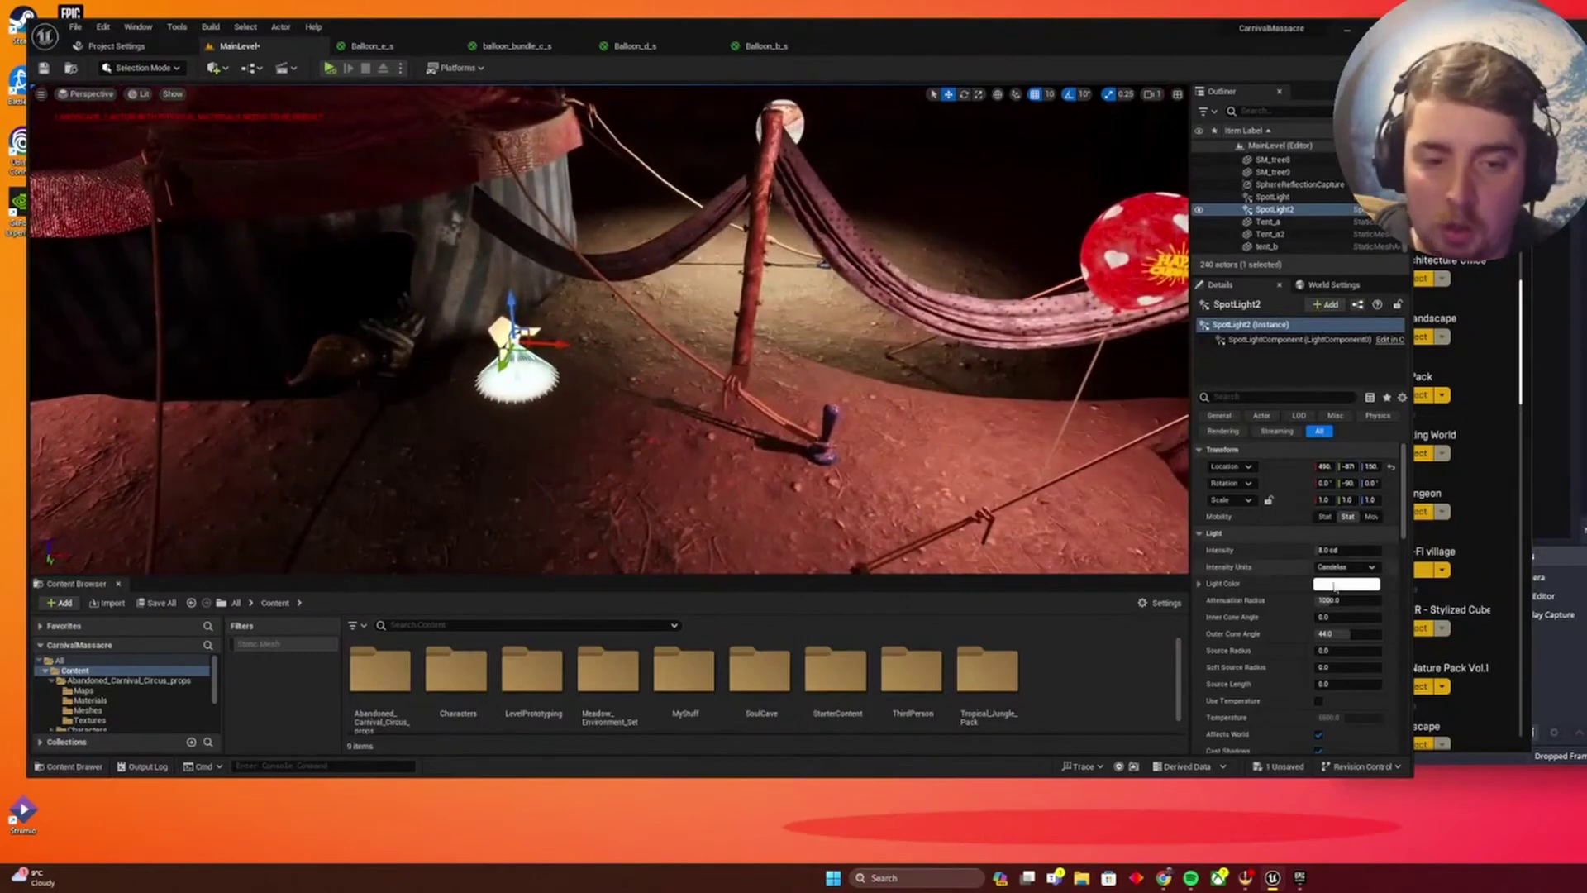
{"action": "left_click", "coordinate": [1346, 584]}
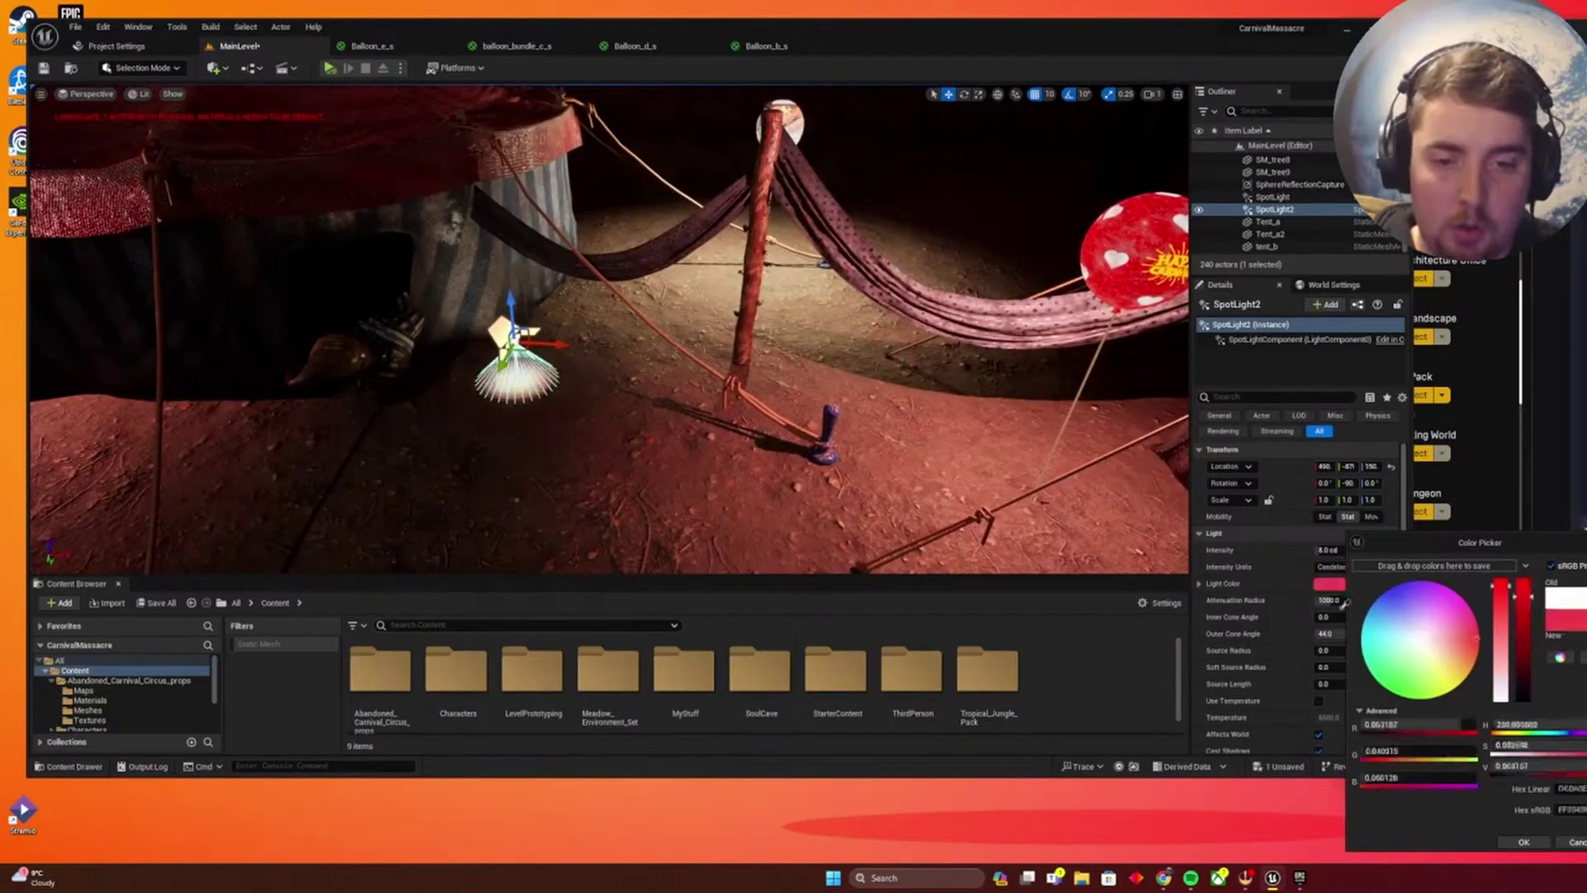
{"action": "left_click", "coordinate": [364, 310]}
{"action": "left_click", "coordinate": [501, 329]}
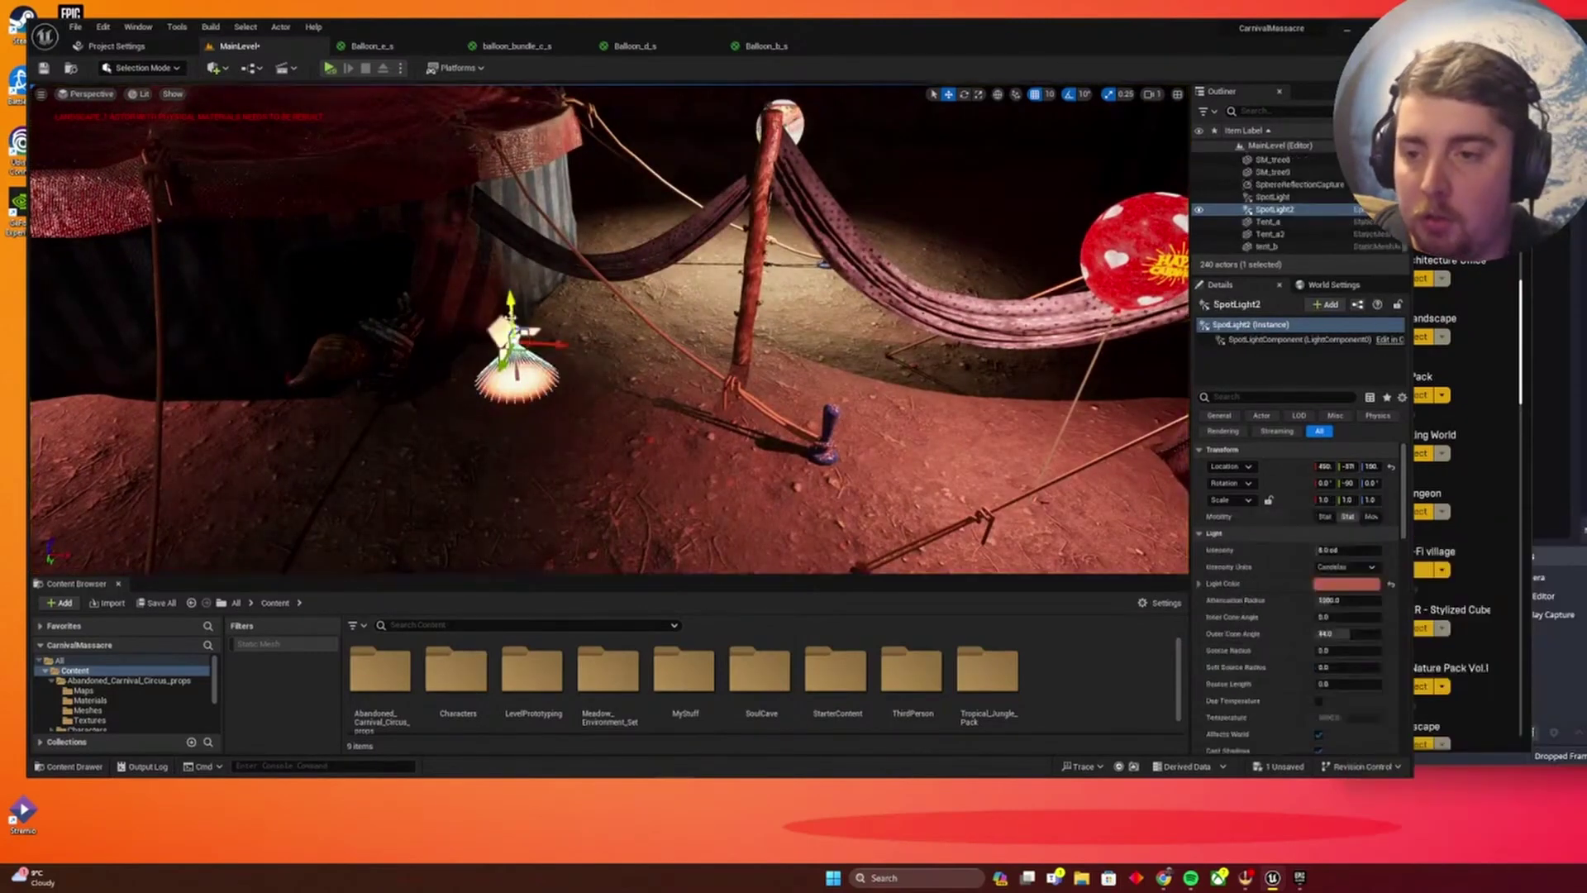
Raise the red spot light toward the tent's roof edge, rotate it 30 degrees, and adjust its height.
{"action": "left_click_drag", "start_coordinate": [503, 327], "coordinate": [330, 234]}
{"action": "key", "text": "e"}
{"action": "mouse_move", "coordinate": [396, 167]}
{"action": "left_mouse_down"}
{"action": "mouse_move", "coordinate": [393, 223]}
{"action": "mouse_move", "coordinate": [405, 194]}
{"action": "left_mouse_up"}
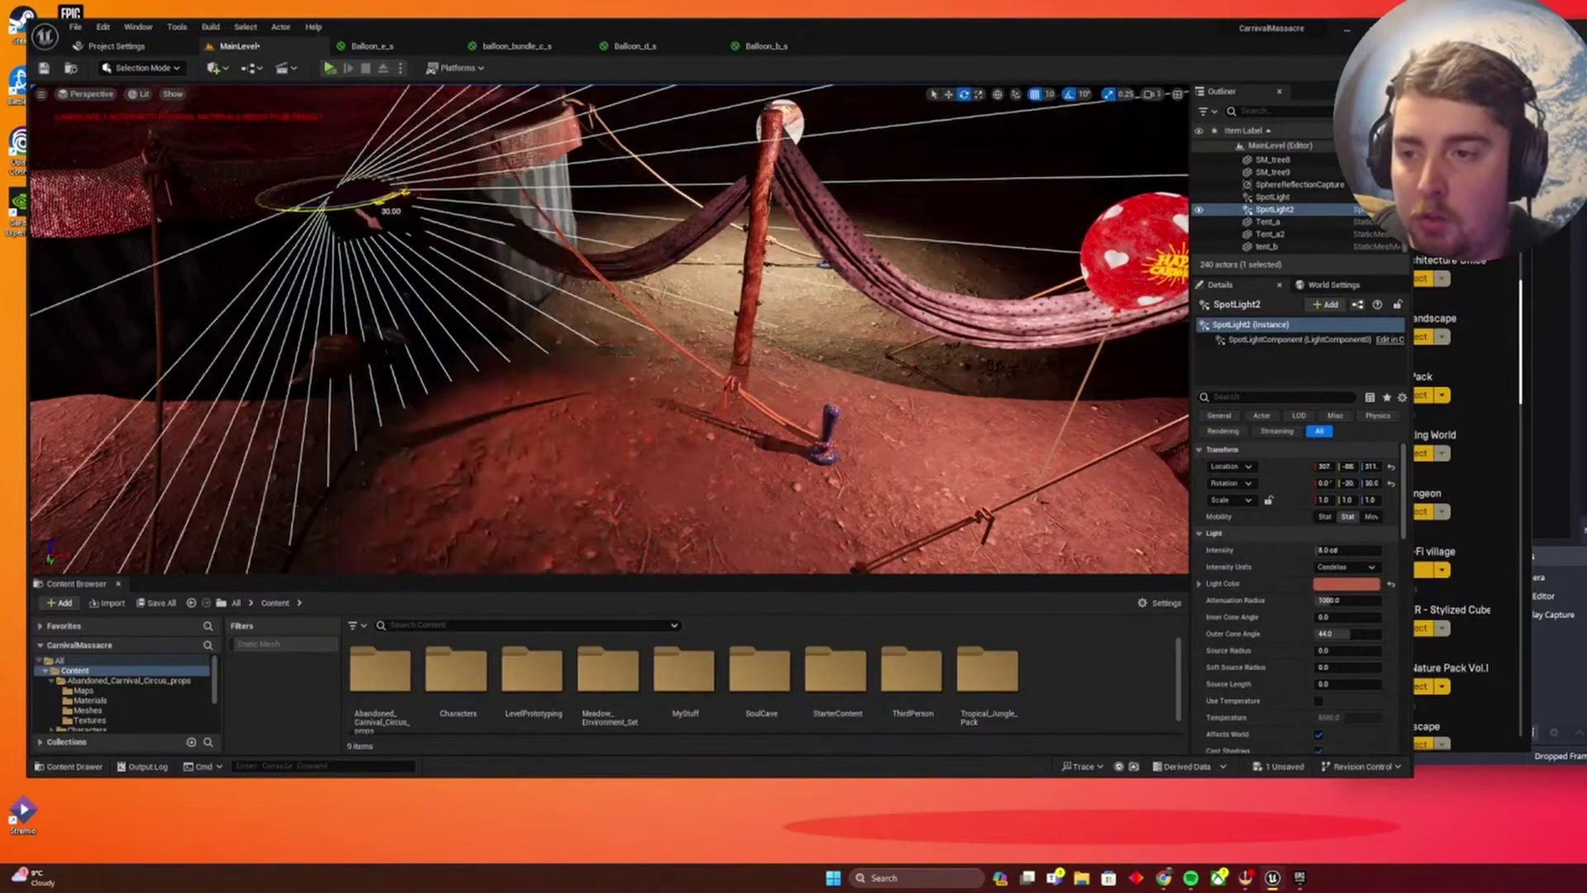
{"action": "mouse_move", "coordinate": [514, 265]}
{"action": "right_mouse_down"}
{"action": "mouse_move", "coordinate": [463, 281]}
{"action": "mouse_move", "coordinate": [514, 262]}
{"action": "right_mouse_up"}
{"action": "key", "text": "w"}
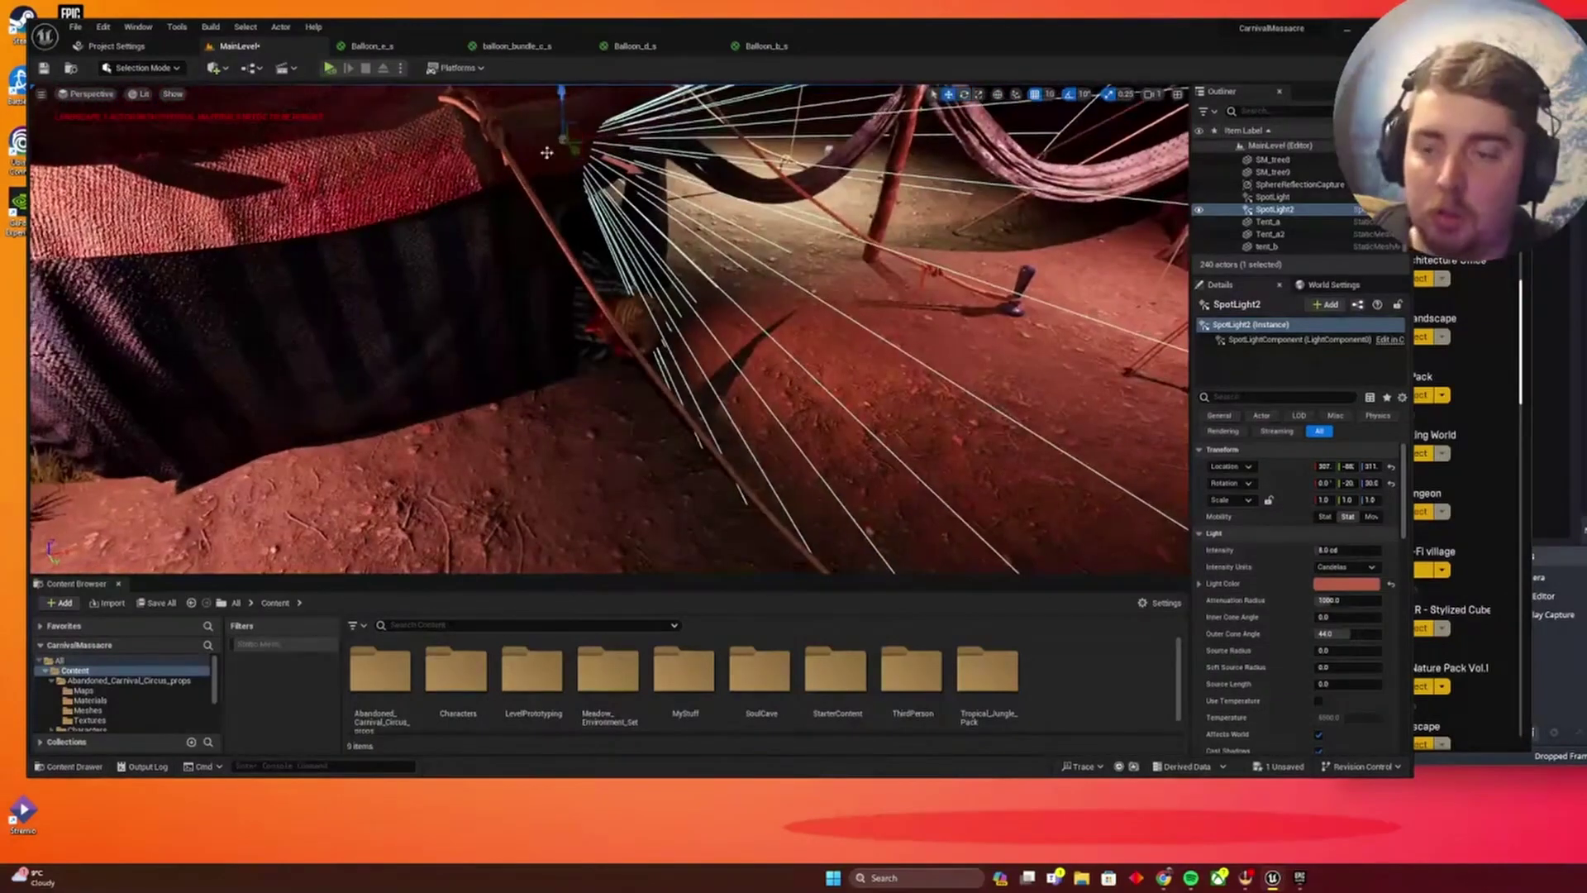
{"action": "left_click_drag", "start_coordinate": [560, 97], "coordinate": [559, 189]}
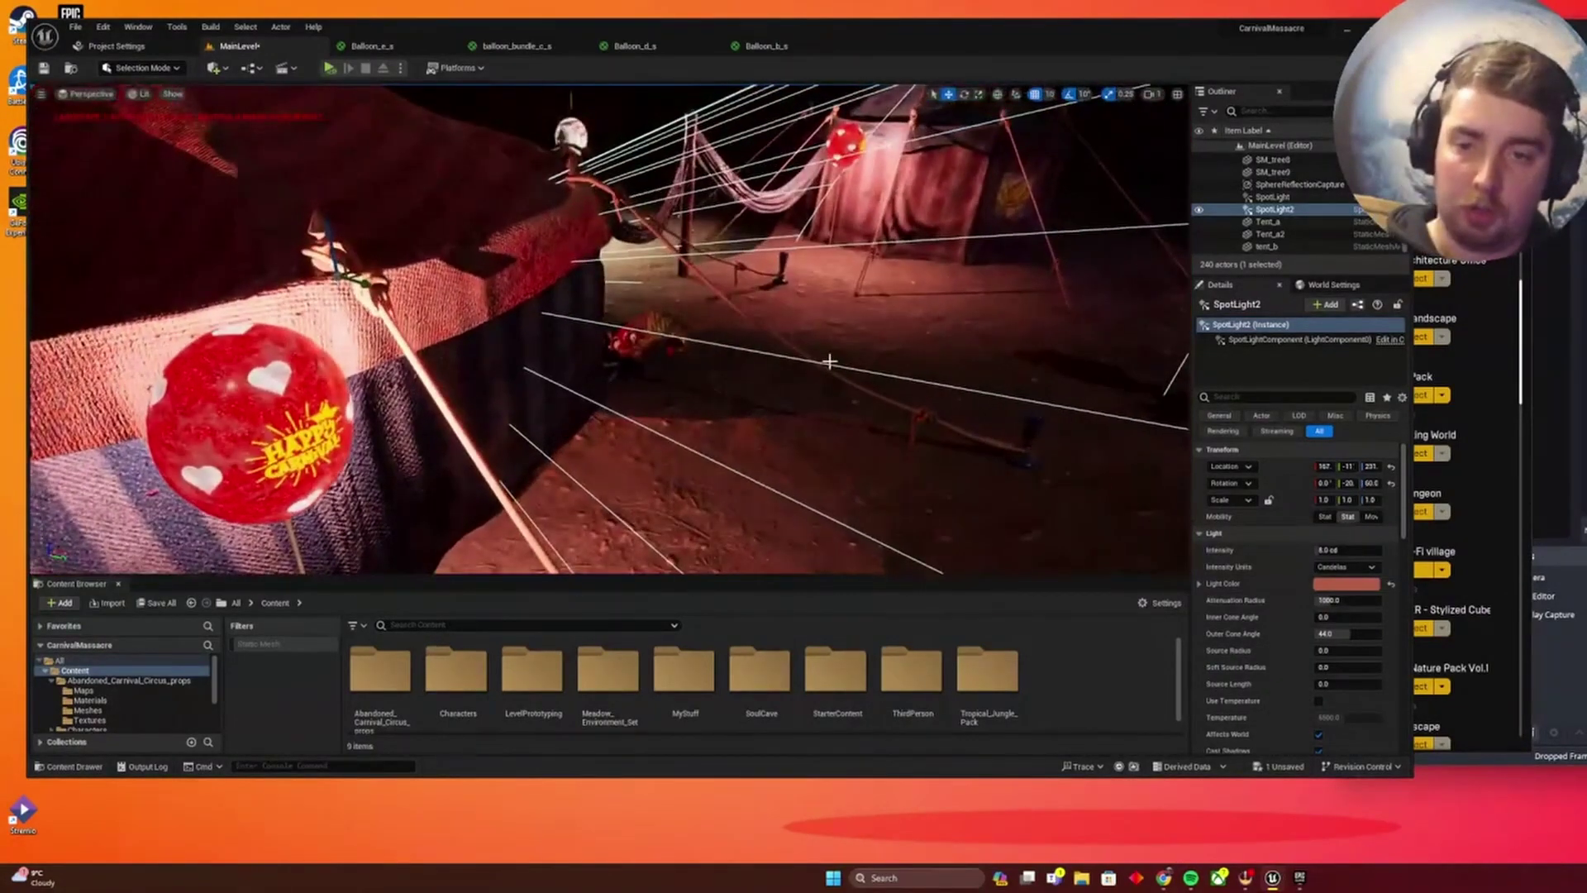
Play the level to check the lighting from the welcome gate, and stop the session.
{"action": "right_click_drag", "start_coordinate": [829, 361], "coordinate": [703, 376]}
{"action": "key", "text": "s"}
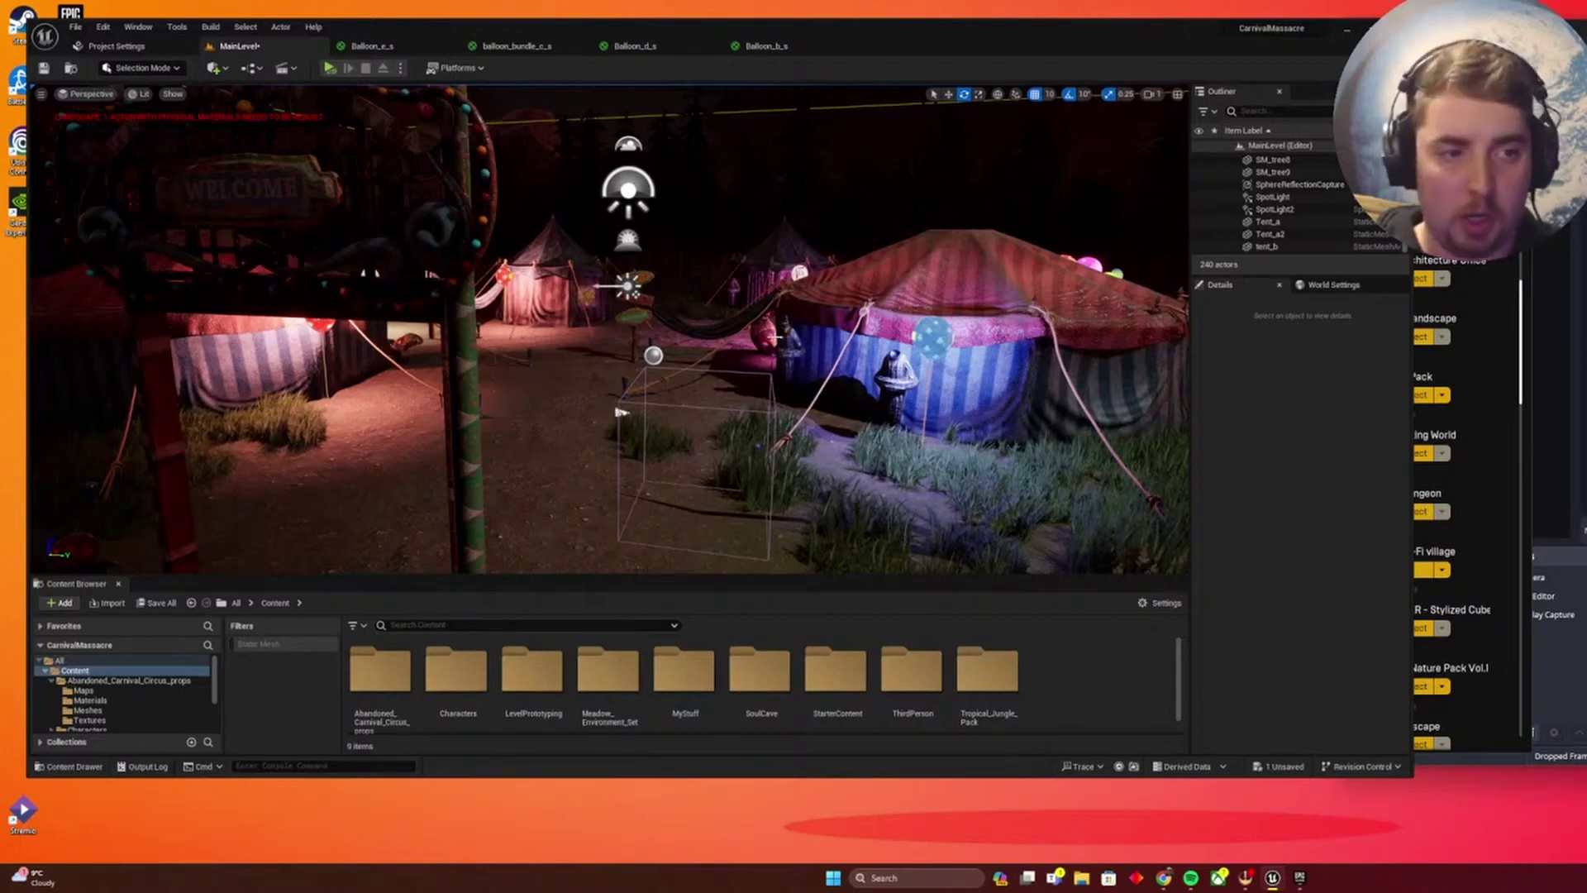
{"action": "key", "text": "alt+p"}
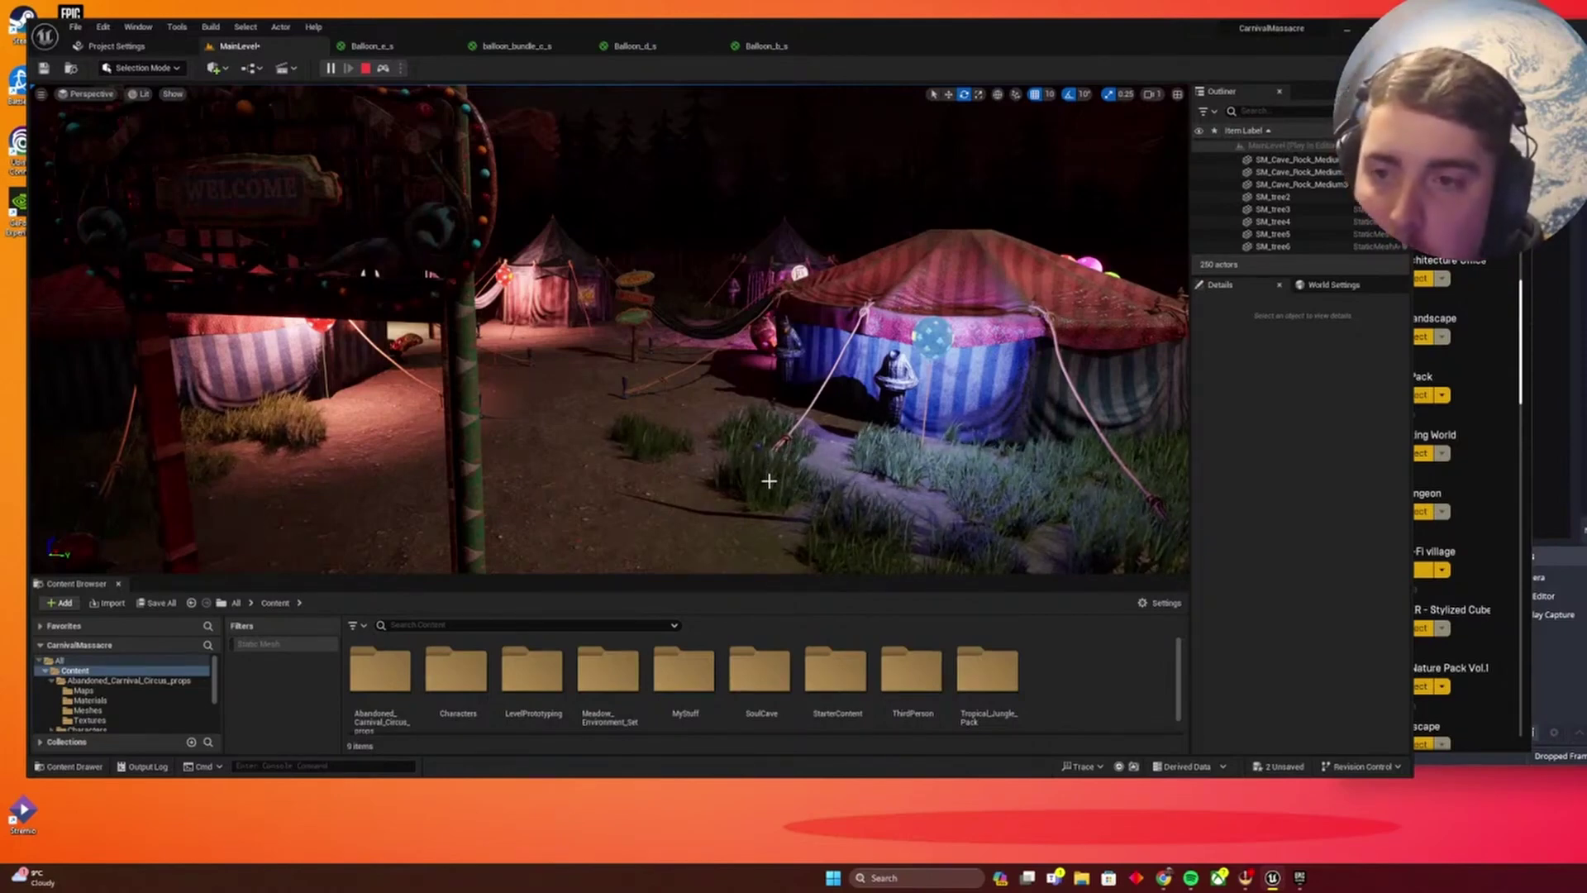
{"action": "left_click", "coordinate": [365, 69]}
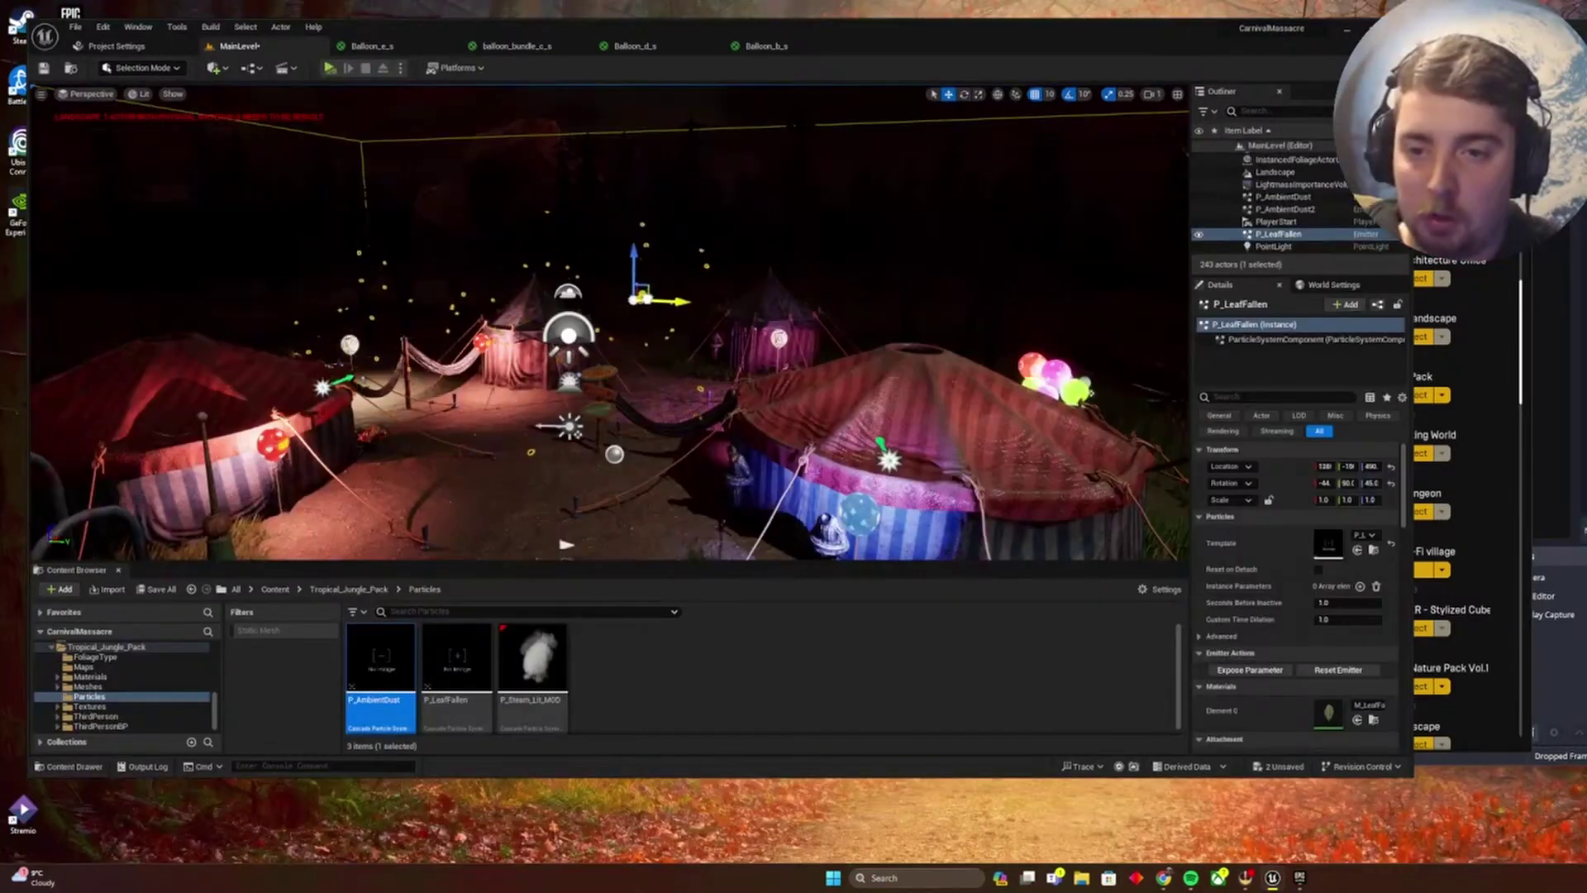
Move the falling-leaf emitter above the small pink tent, rotate it, and deselect it.
{"action": "left_click_drag", "start_coordinate": [642, 299], "coordinate": [844, 312]}
{"action": "key", "text": "e"}
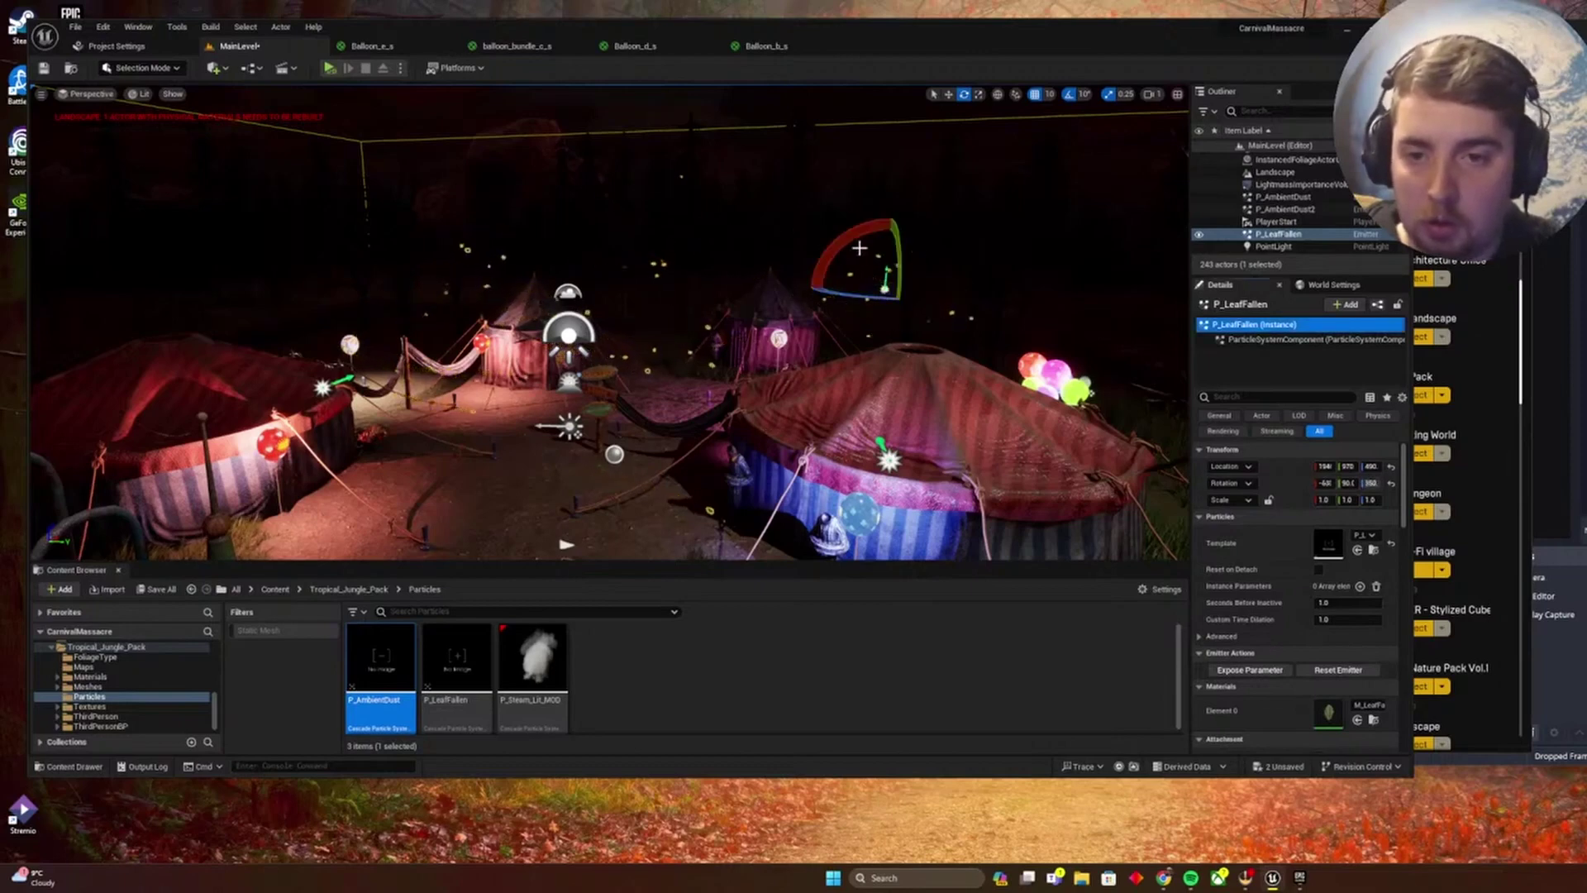
{"action": "right_click_drag", "start_coordinate": [860, 248], "coordinate": [827, 248]}
{"action": "left_click_drag", "start_coordinate": [861, 248], "coordinate": [890, 239]}
{"action": "left_click", "coordinate": [890, 240]}
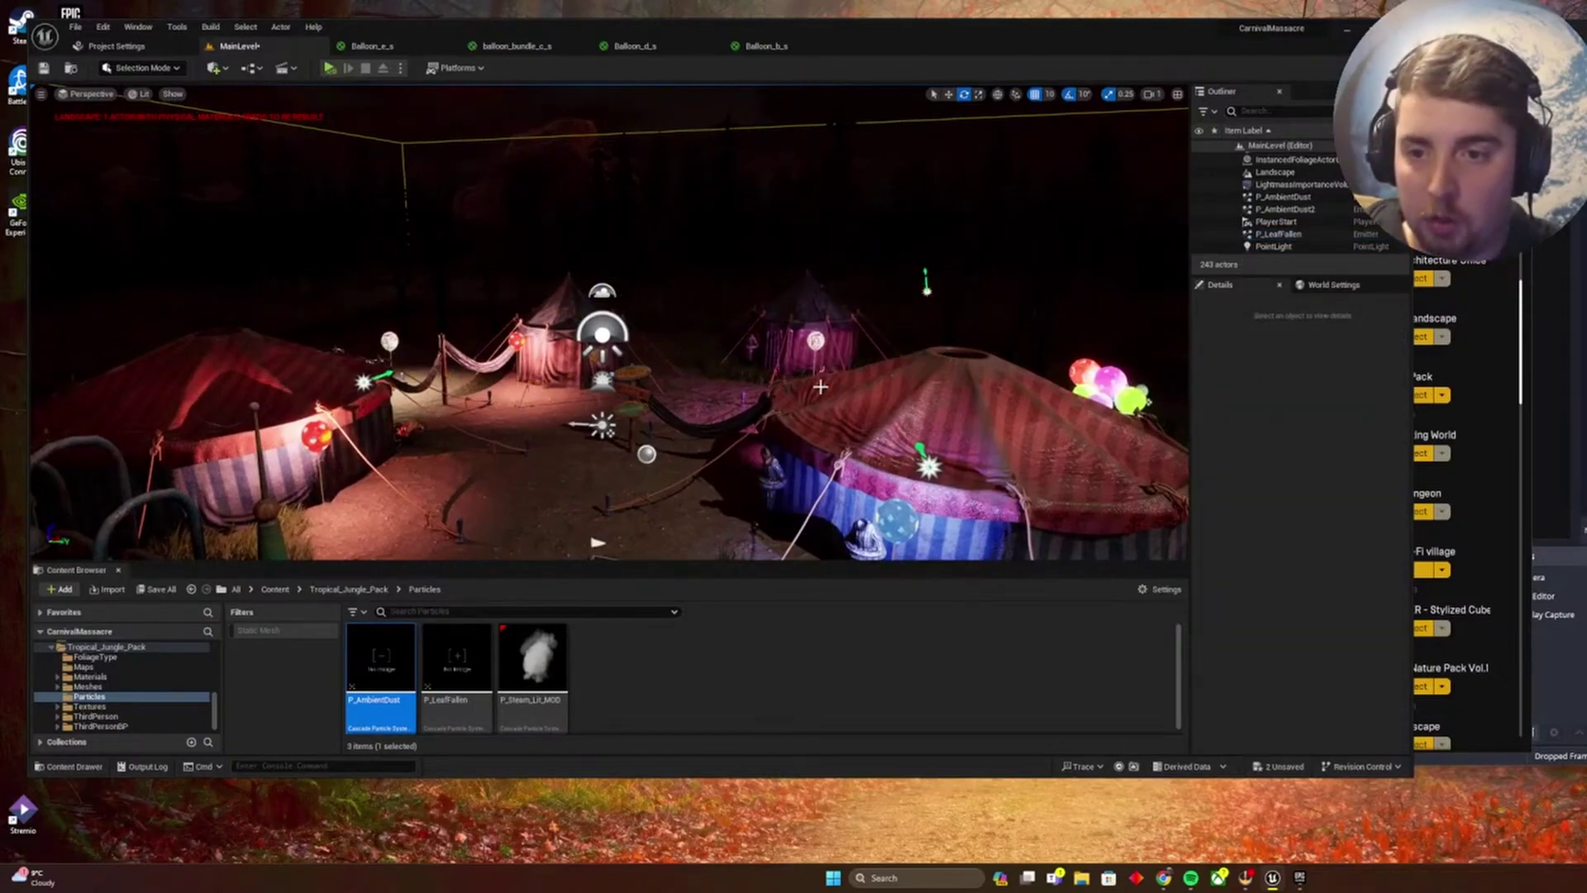
Move the falling-leaf emitter past the bare tree into the dark area behind the small pink tent and deselect it.
{"action": "right_click_drag", "start_coordinate": [673, 363], "coordinate": [835, 306]}
{"action": "key", "text": "w"}
{"action": "right_click_drag", "start_coordinate": [840, 388], "coordinate": [779, 428]}
{"action": "left_click", "coordinate": [791, 430]}
{"action": "key", "text": "w"}
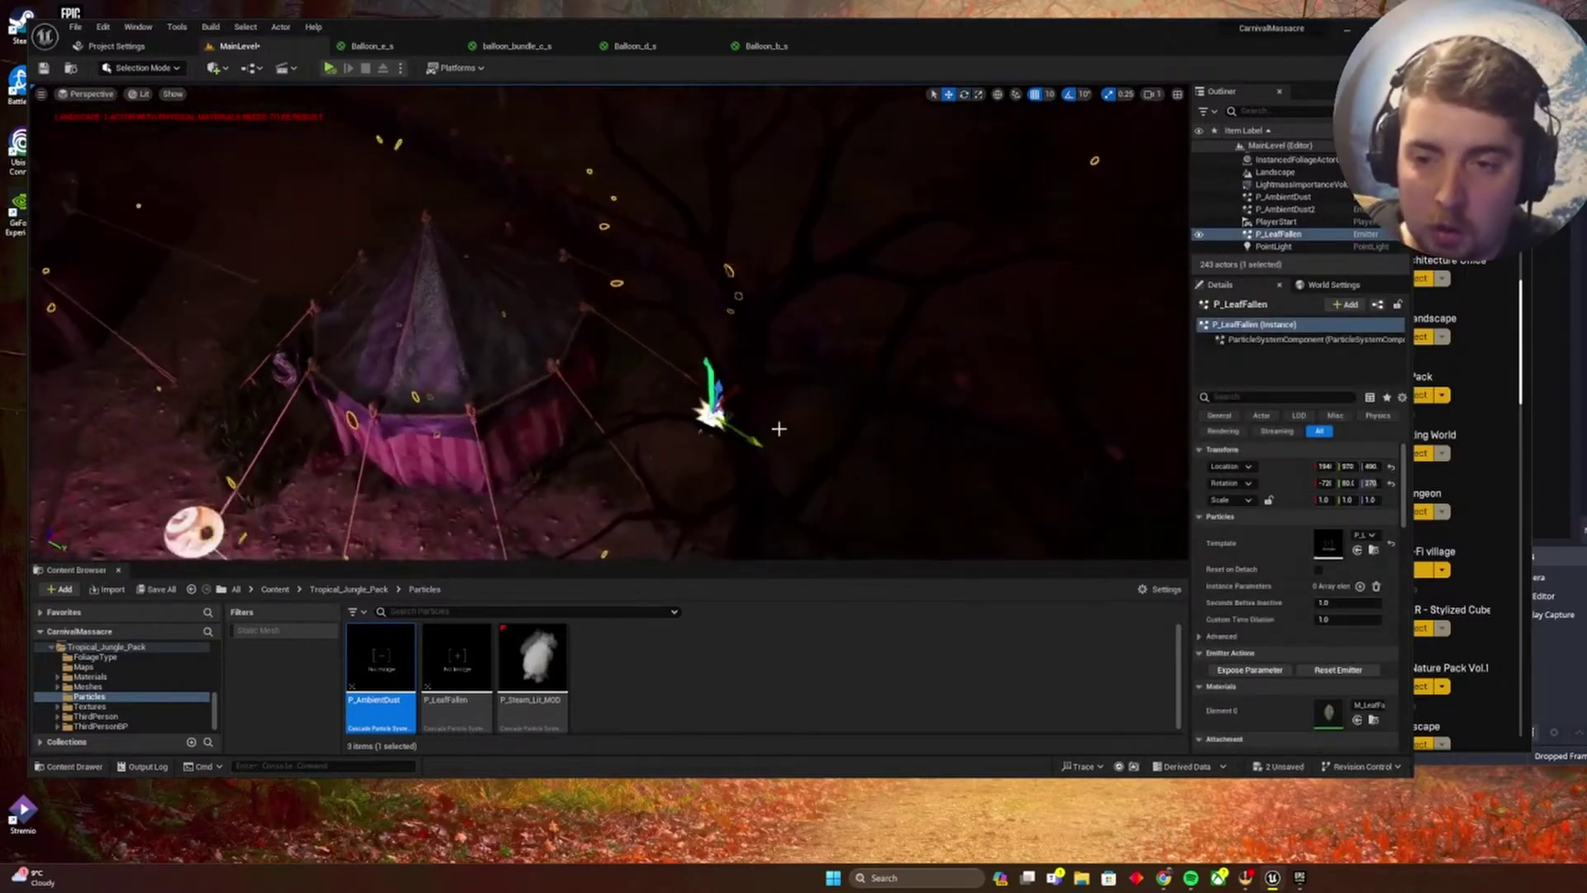
{"action": "left_click_drag", "start_coordinate": [734, 409], "coordinate": [852, 212]}
{"action": "right_click_drag", "start_coordinate": [852, 212], "coordinate": [744, 221]}
{"action": "key", "text": "d"}
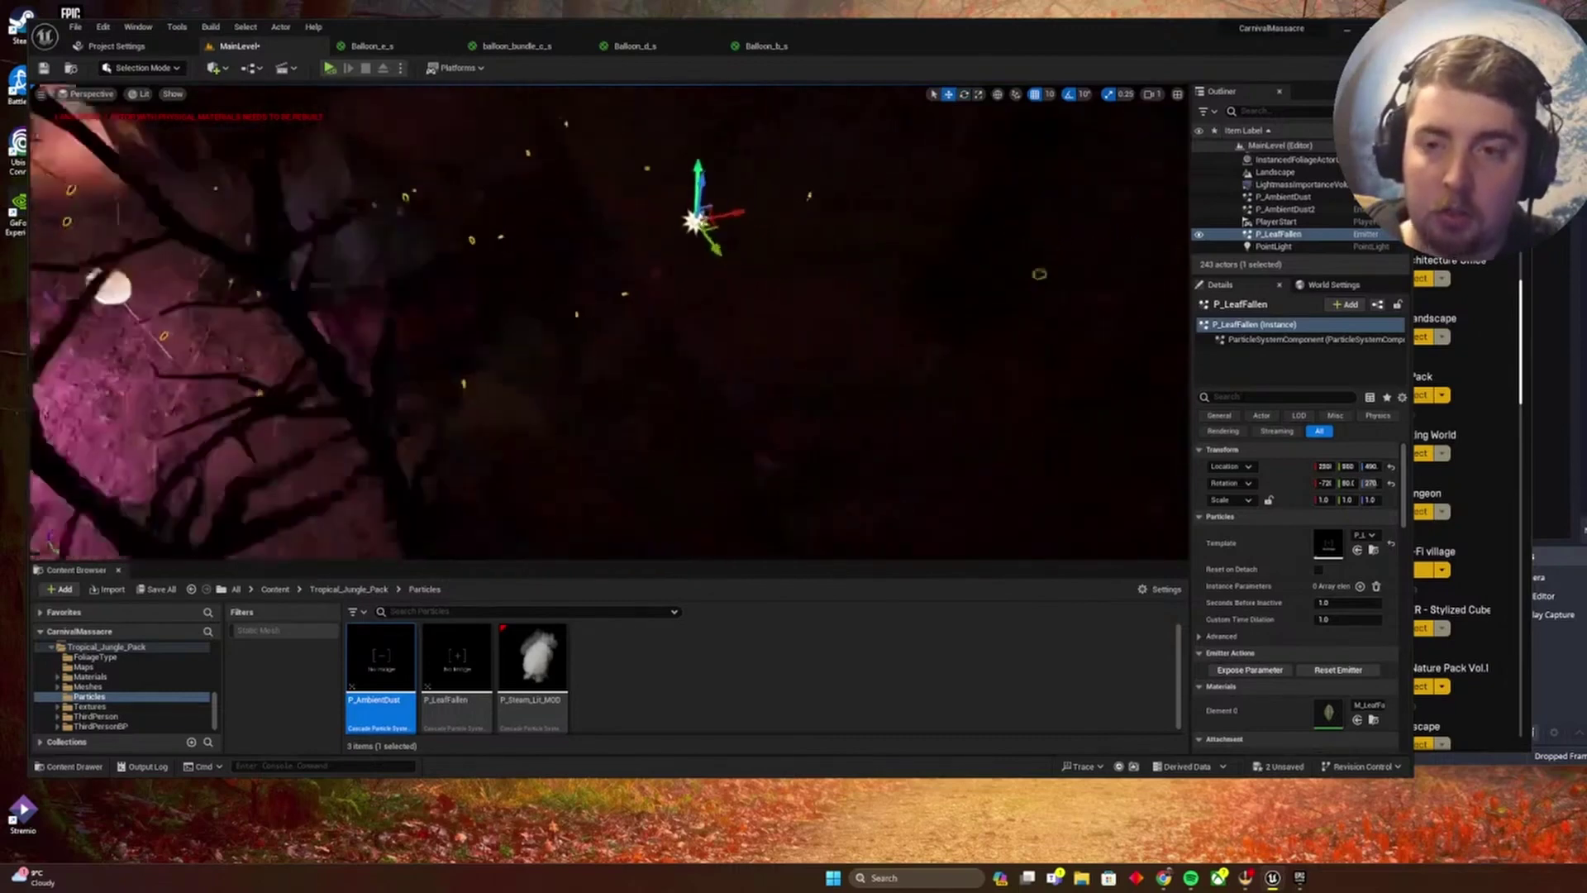
{"action": "mouse_move", "coordinate": [644, 340]}
{"action": "right_mouse_down"}
{"action": "mouse_move", "coordinate": [680, 327]}
{"action": "mouse_move", "coordinate": [635, 334]}
{"action": "right_mouse_up"}
{"action": "left_click_drag", "start_coordinate": [635, 334], "coordinate": [727, 369]}
{"action": "key", "text": "e"}
{"action": "left_click", "coordinate": [648, 351]}
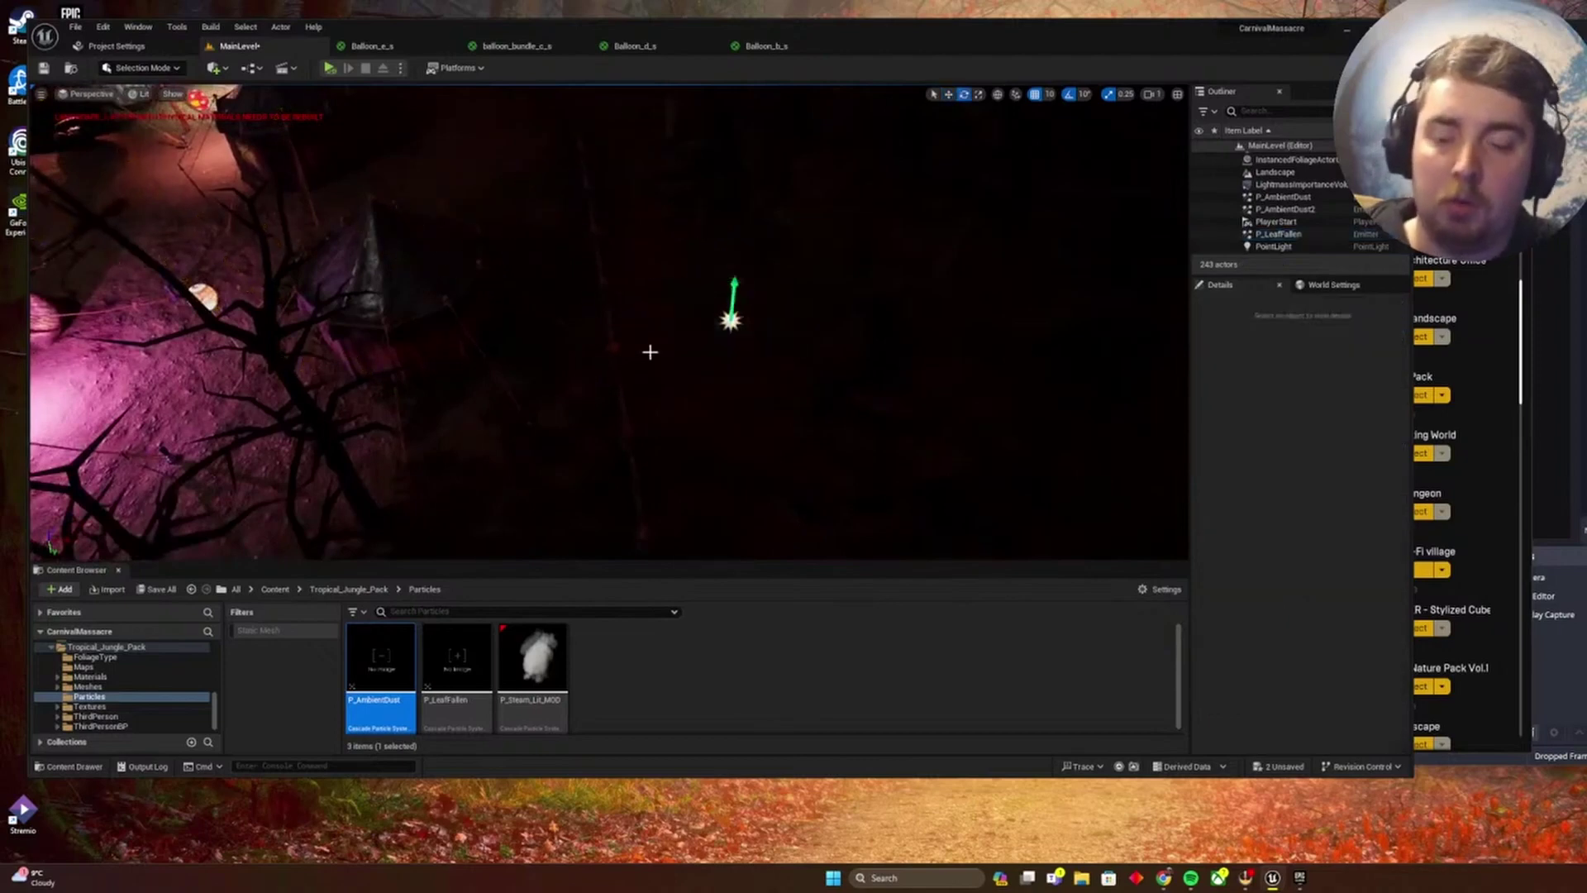
Move the steam emitter away from the slumped clown and closer to the large striped tent's wall.
{"action": "right_click_drag", "start_coordinate": [648, 350], "coordinate": [648, 351]}
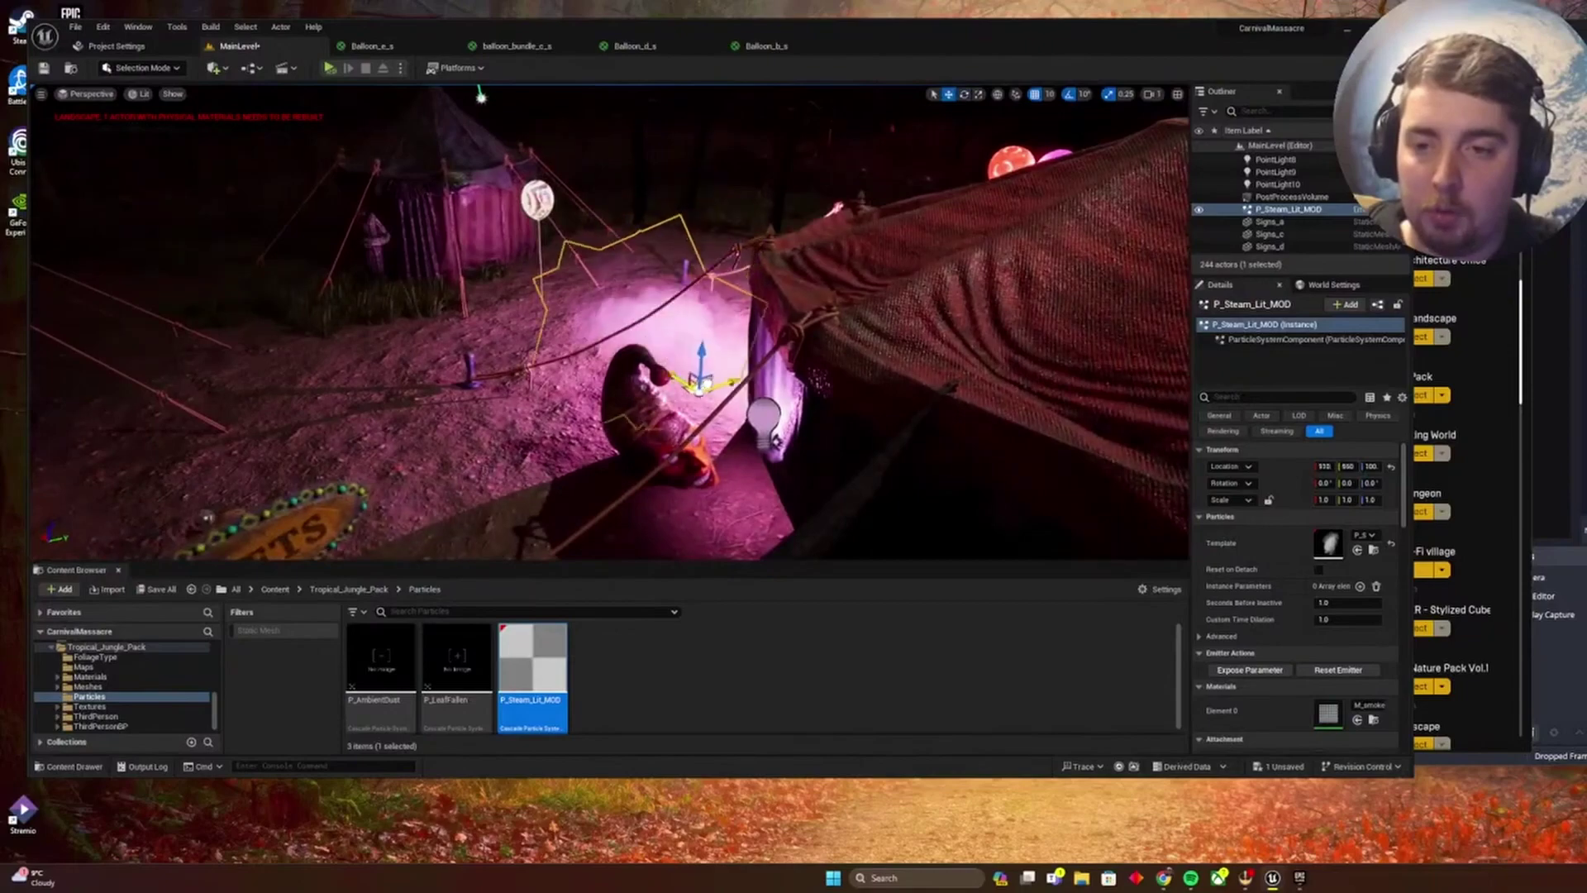
{"action": "left_click_drag", "start_coordinate": [699, 384], "coordinate": [749, 395]}
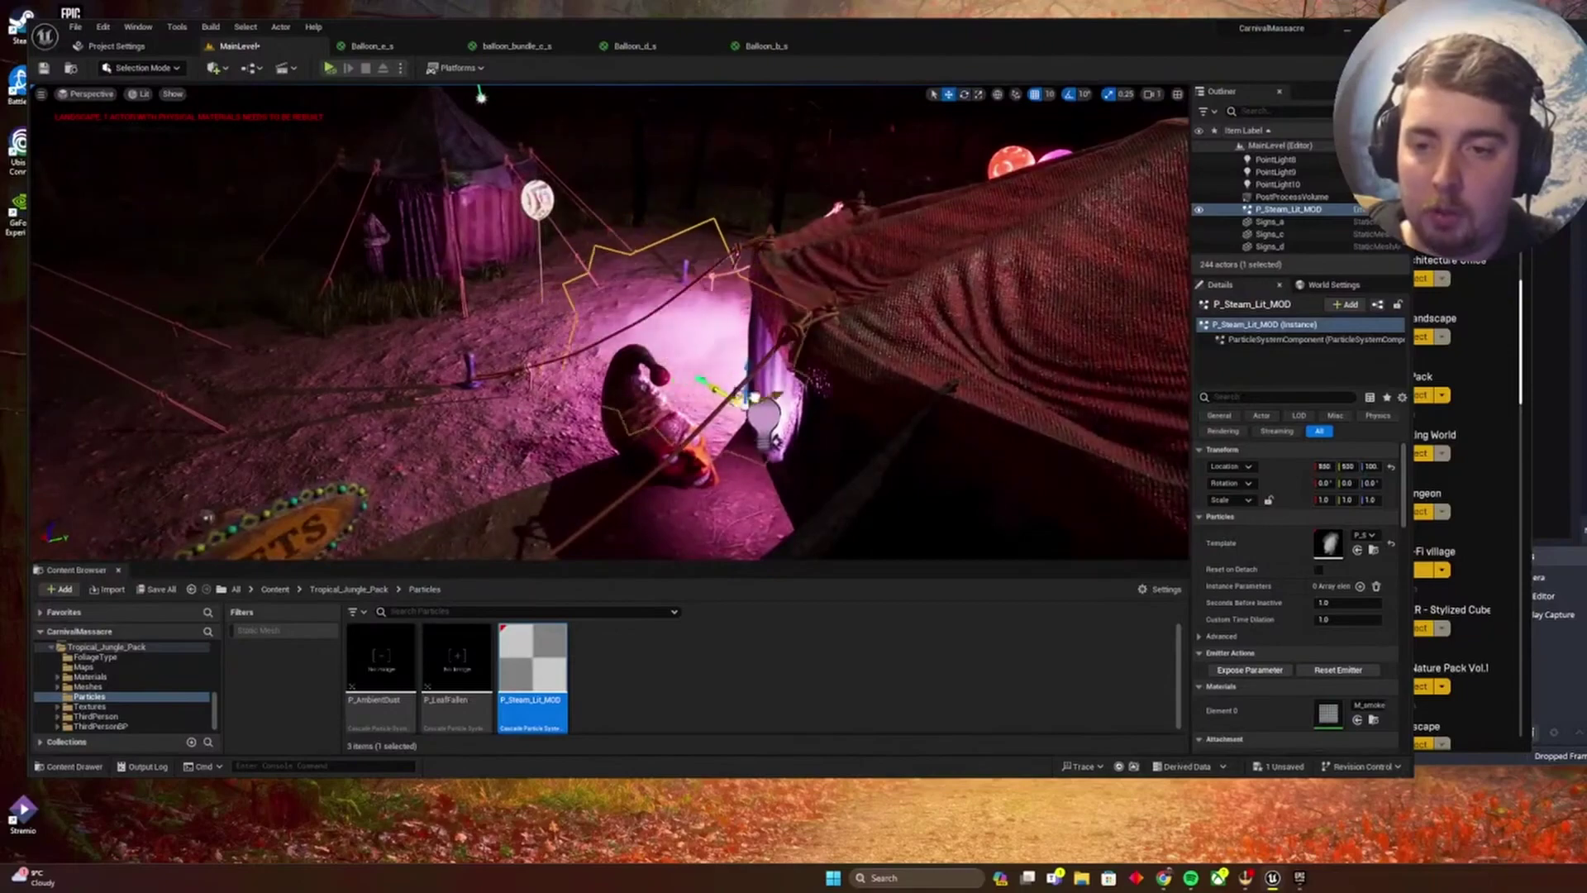
{"action": "key", "text": "s"}
{"action": "right_click_drag", "start_coordinate": [748, 396], "coordinate": [784, 383]}
{"action": "key", "text": "w"}
{"action": "key", "text": "e"}
{"action": "key", "text": "q"}
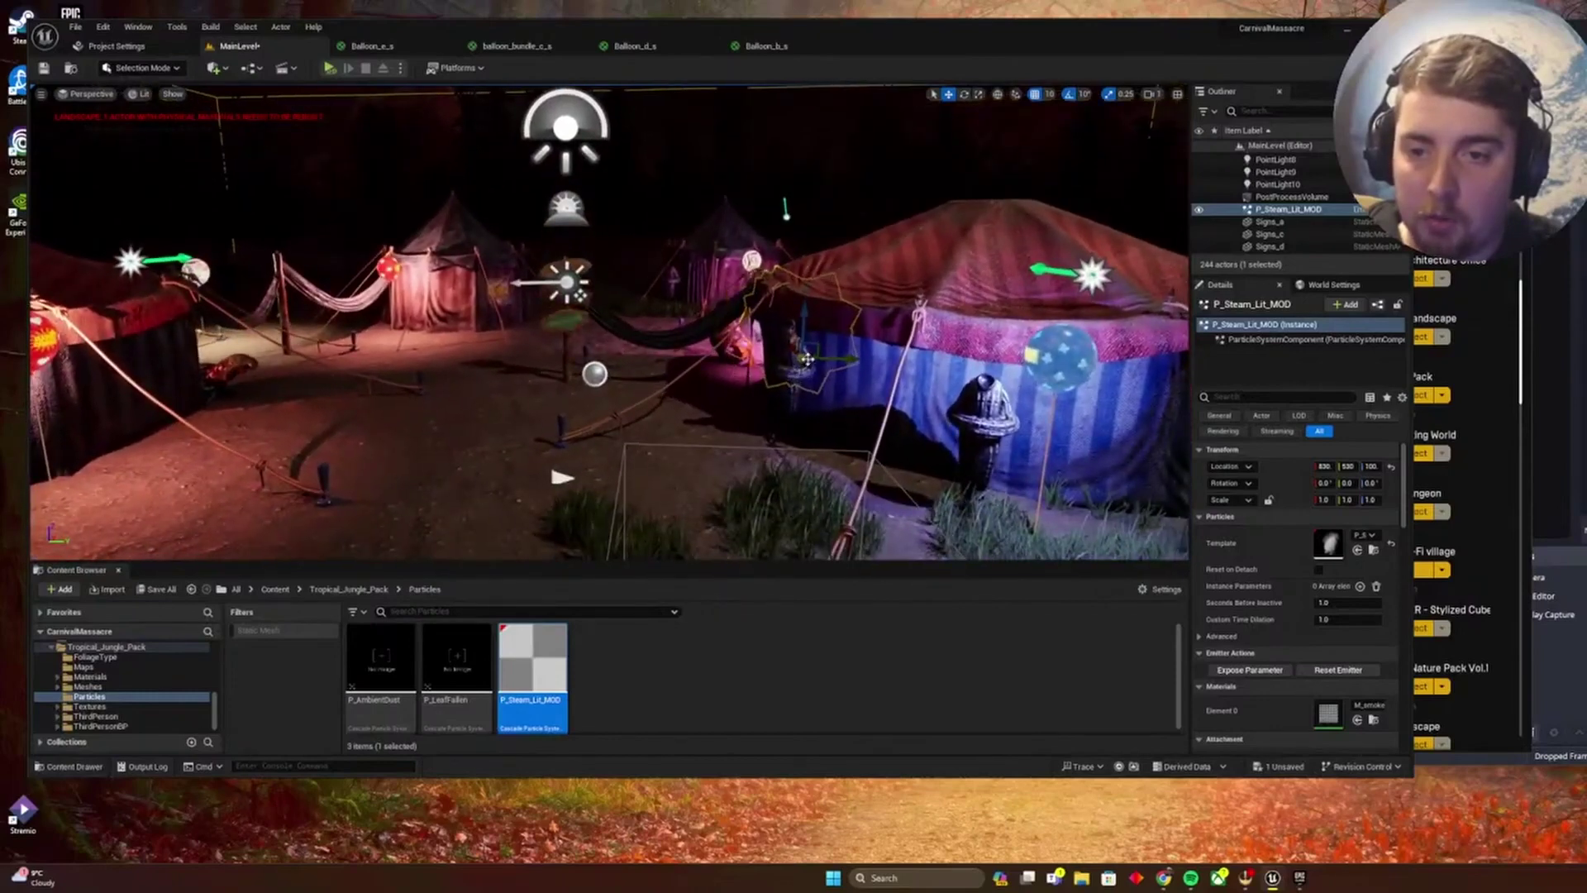
Duplicate the steam emitter across the path to the opening of the red-roofed tent and deselect the copy.
{"action": "left_click_drag", "start_coordinate": [807, 356], "coordinate": [277, 351], "text": "alt"}
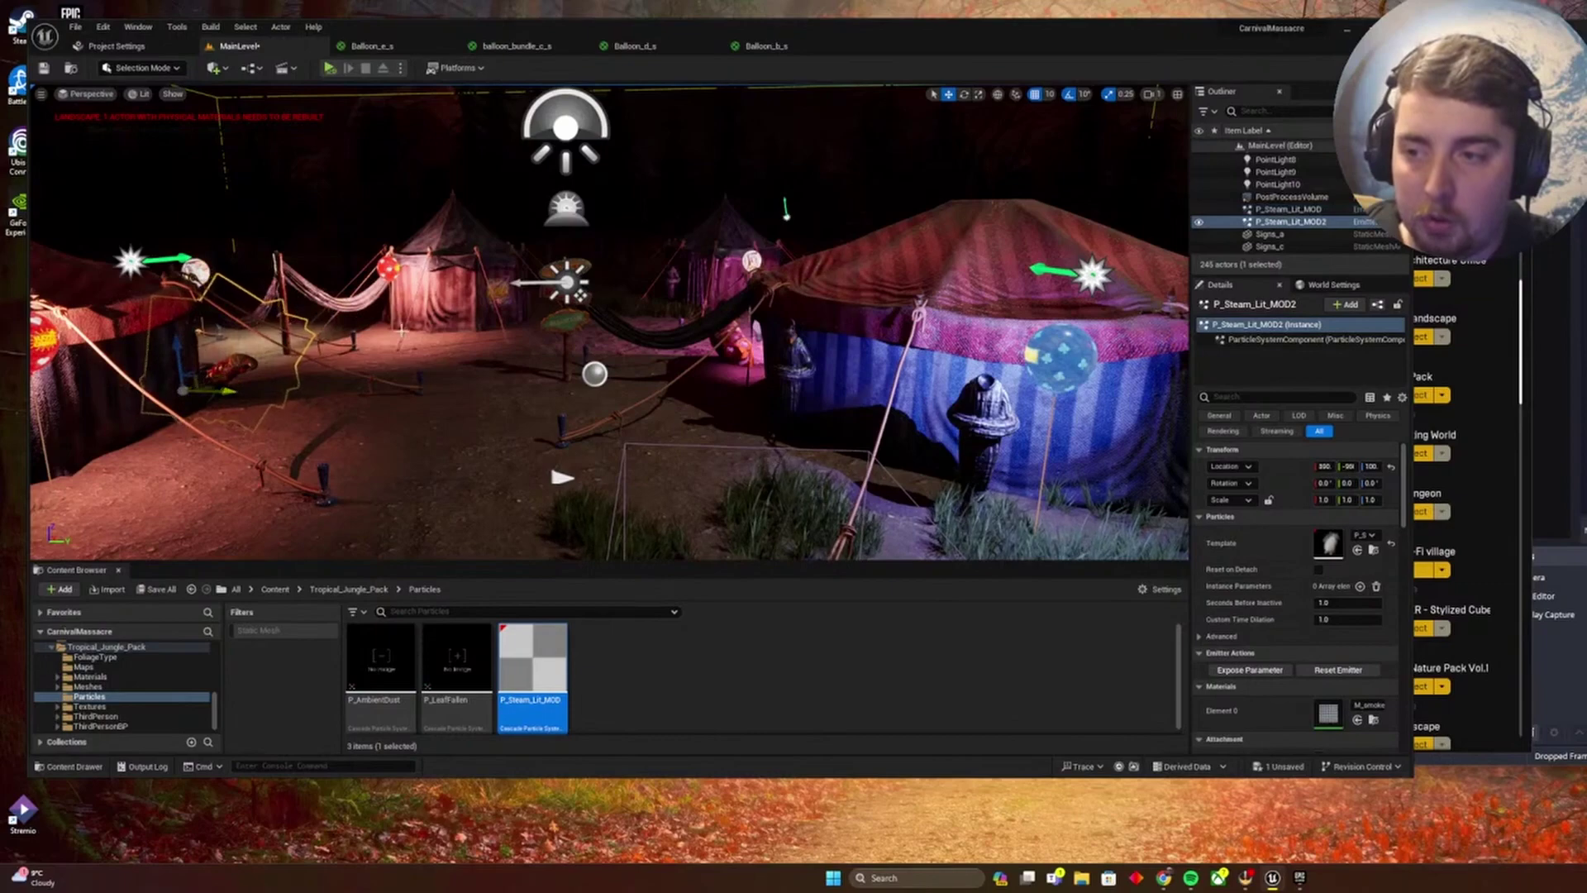
{"action": "key", "text": "s"}
{"action": "right_click_drag", "start_coordinate": [328, 406], "coordinate": [327, 406]}
{"action": "mouse_move", "coordinate": [633, 415]}
{"action": "right_mouse_down"}
{"action": "mouse_move", "coordinate": [596, 424]}
{"action": "mouse_move", "coordinate": [608, 418]}
{"action": "right_mouse_up"}
{"action": "key", "text": "Escape"}
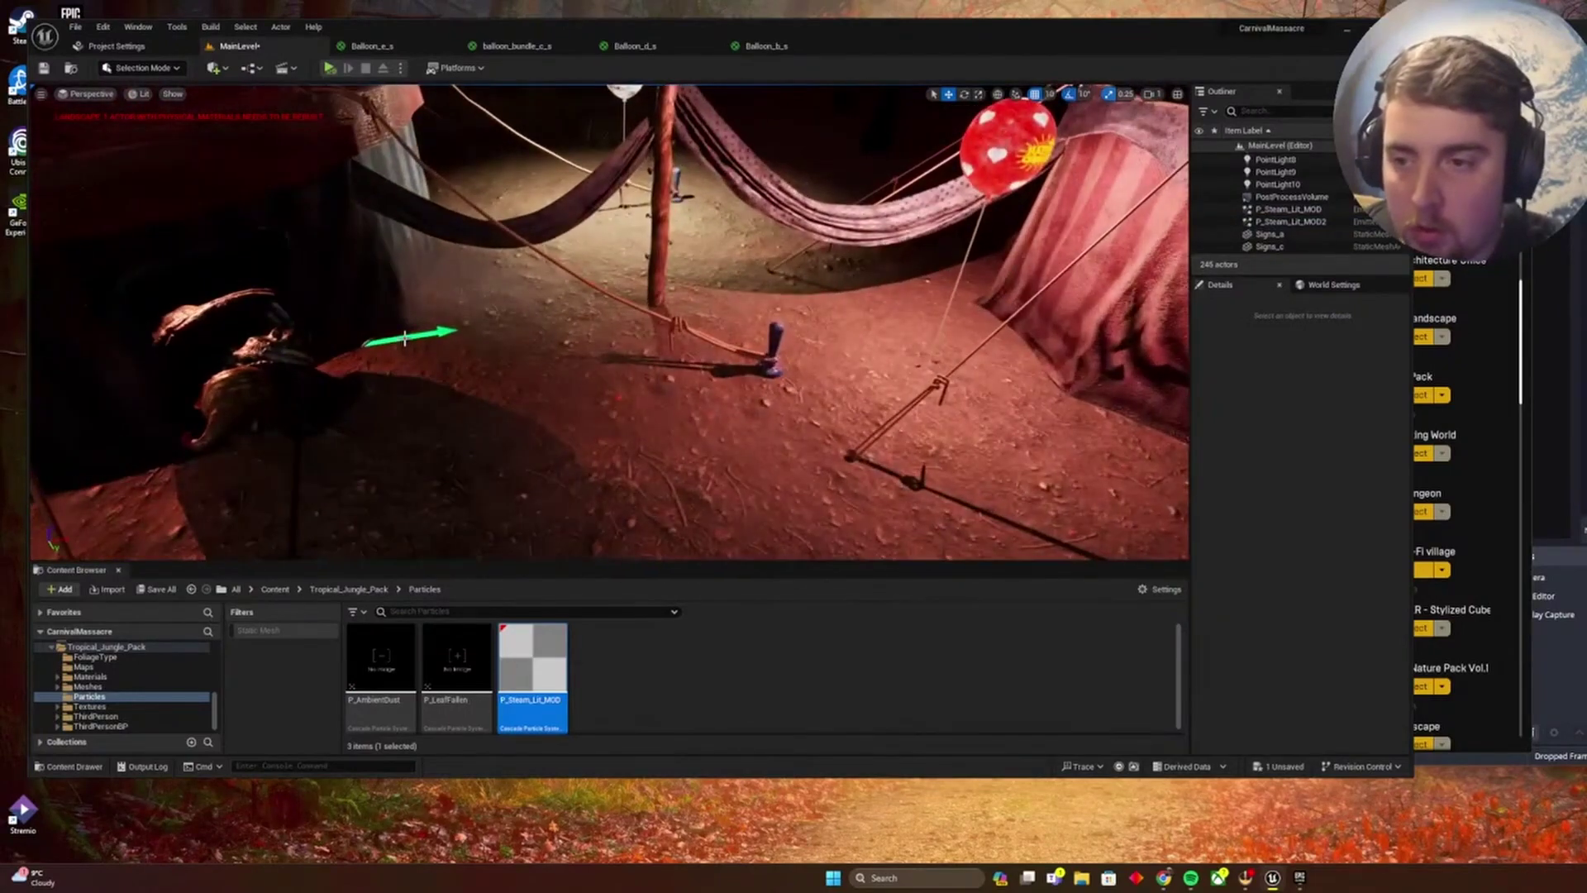
Shift the copied steam emitter slightly at the dark tent opening and deselect it.
{"action": "left_click", "coordinate": [343, 316]}
{"action": "left_click_drag", "start_coordinate": [343, 316], "coordinate": [360, 342]}
{"action": "key", "text": "r"}
{"action": "key", "text": "s"}
{"action": "right_click_drag", "start_coordinate": [474, 392], "coordinate": [448, 376]}
{"action": "key", "text": "Escape"}
Place a P_DustFlow particle emitter over the path near the hammock and the far red tent.
{"action": "key", "text": "a"}
{"action": "key", "text": "d"}
{"action": "key", "text": "d"}
{"action": "right_click_drag", "start_coordinate": [916, 409], "coordinate": [916, 408]}
{"action": "key", "text": "w"}
{"action": "key", "text": "s"}
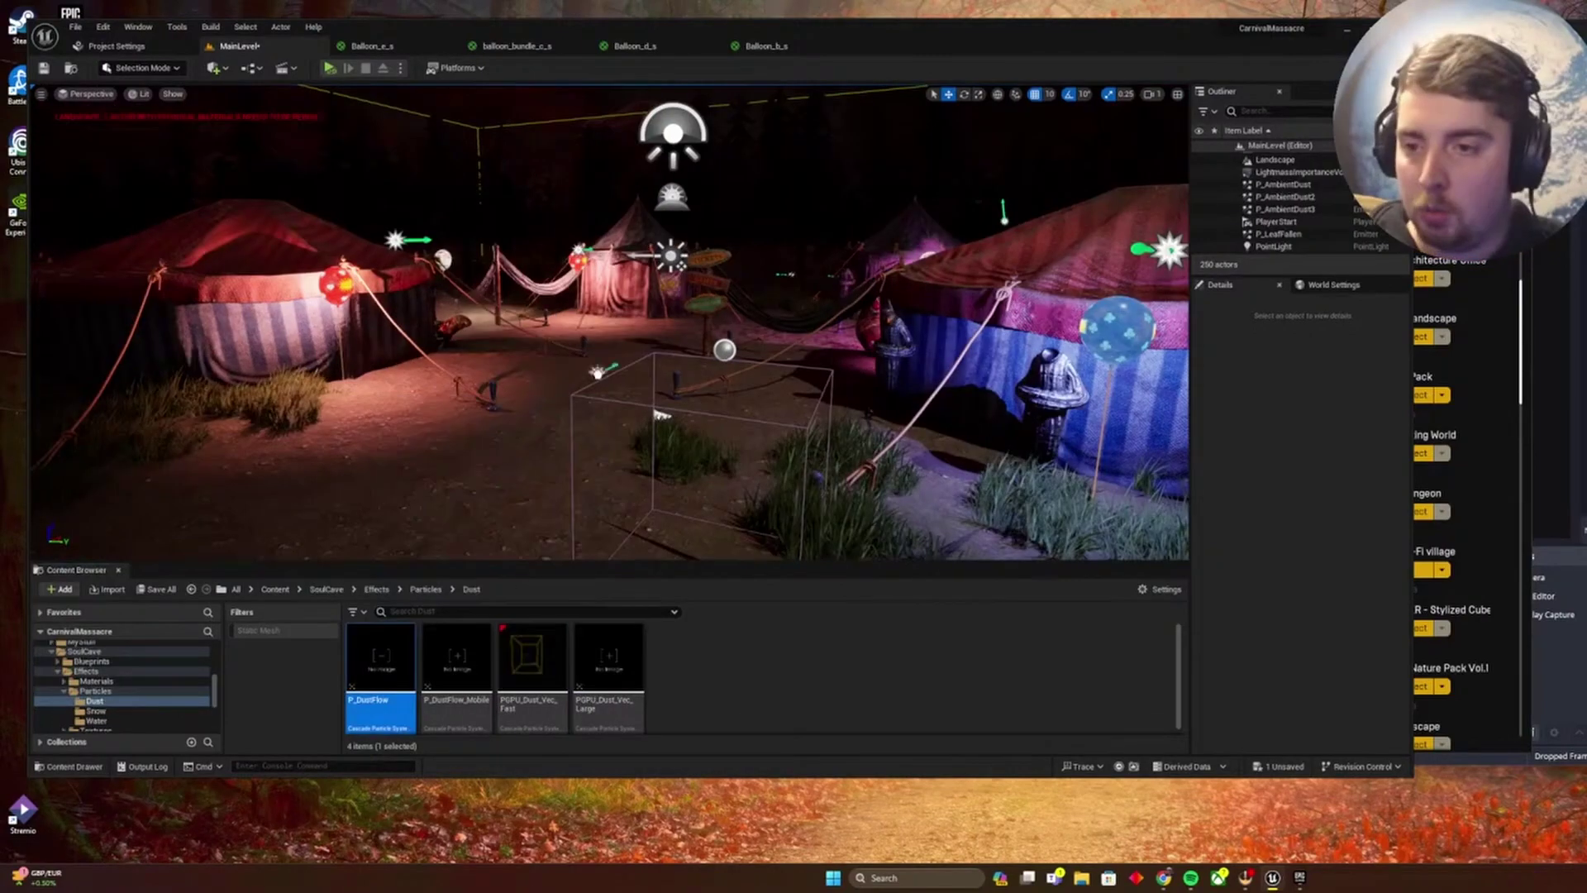
{"action": "left_click_drag", "start_coordinate": [381, 670], "coordinate": [567, 268]}
{"action": "key", "text": "s"}
{"action": "right_click_drag", "start_coordinate": [567, 268], "coordinate": [567, 268]}
{"action": "right_click_drag", "start_coordinate": [560, 377], "coordinate": [547, 400]}
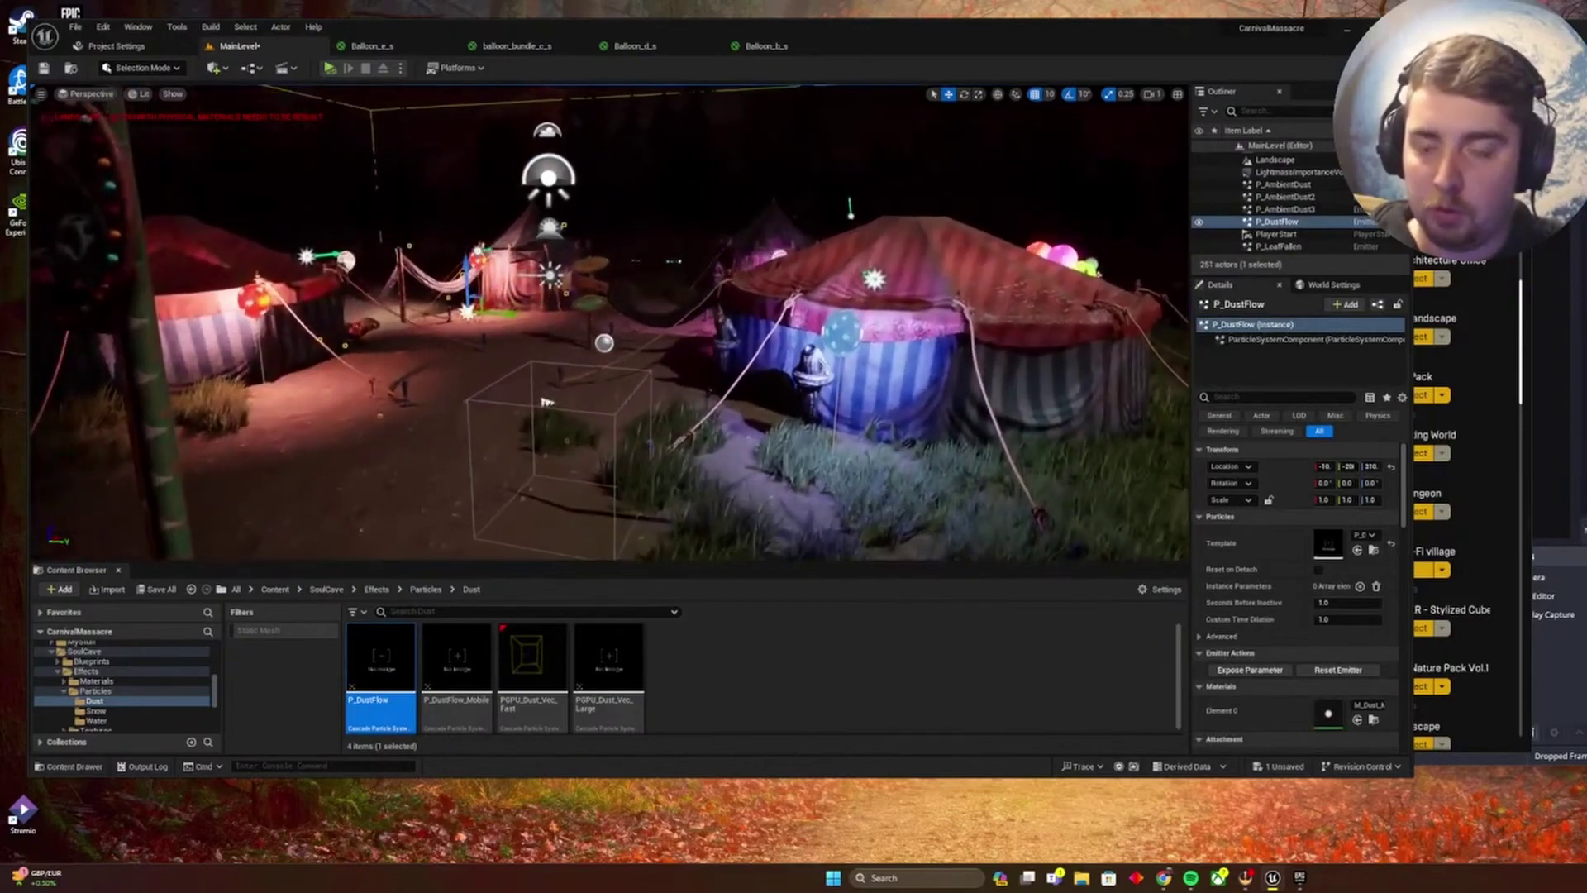
Rotate the dust flow emitter to change its blowing direction, deselect it, and check the result.
{"action": "key", "text": "e"}
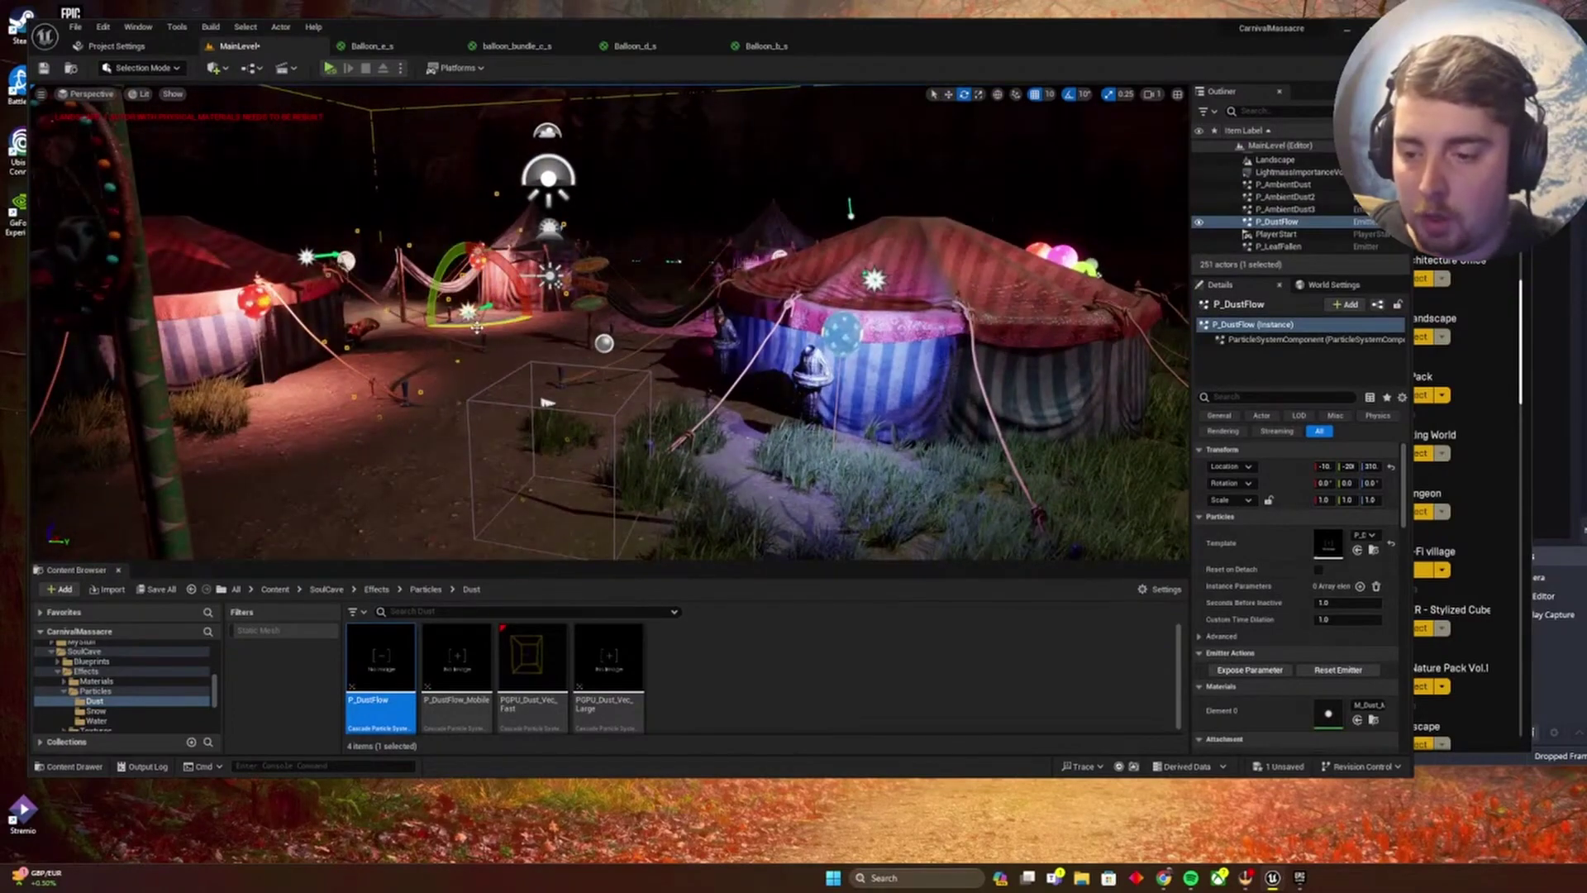
{"action": "left_click_drag", "start_coordinate": [477, 328], "coordinate": [527, 328]}
{"action": "key", "text": "Escape"}
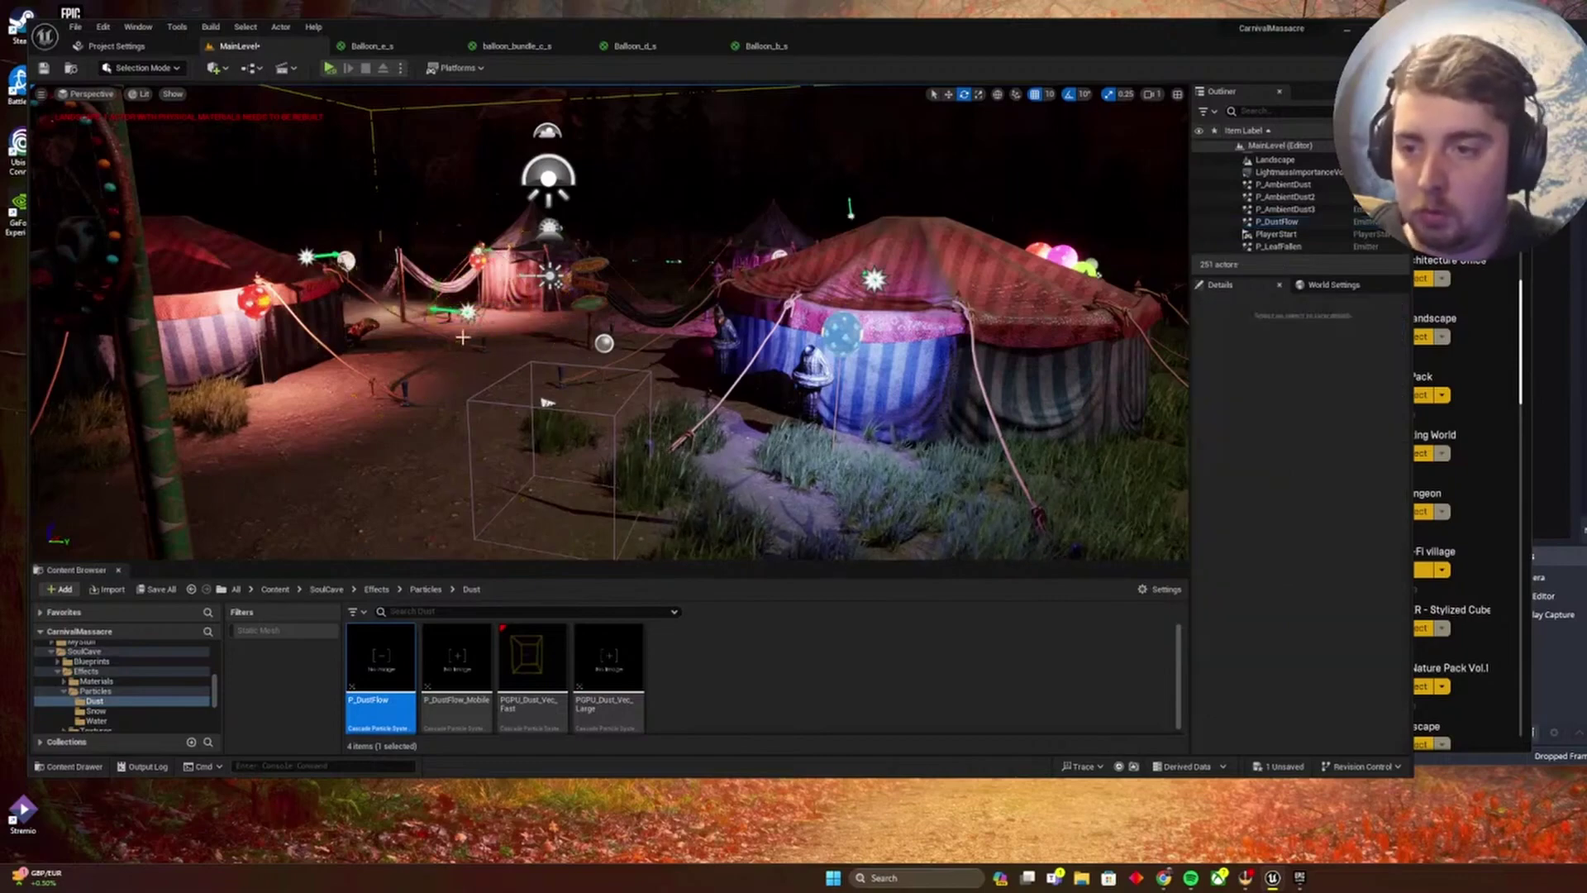
{"action": "key", "text": "w"}
{"action": "right_click_drag", "start_coordinate": [400, 356], "coordinate": [368, 344]}
{"action": "key", "text": "s"}
{"action": "right_click_drag", "start_coordinate": [615, 308], "coordinate": [600, 330]}
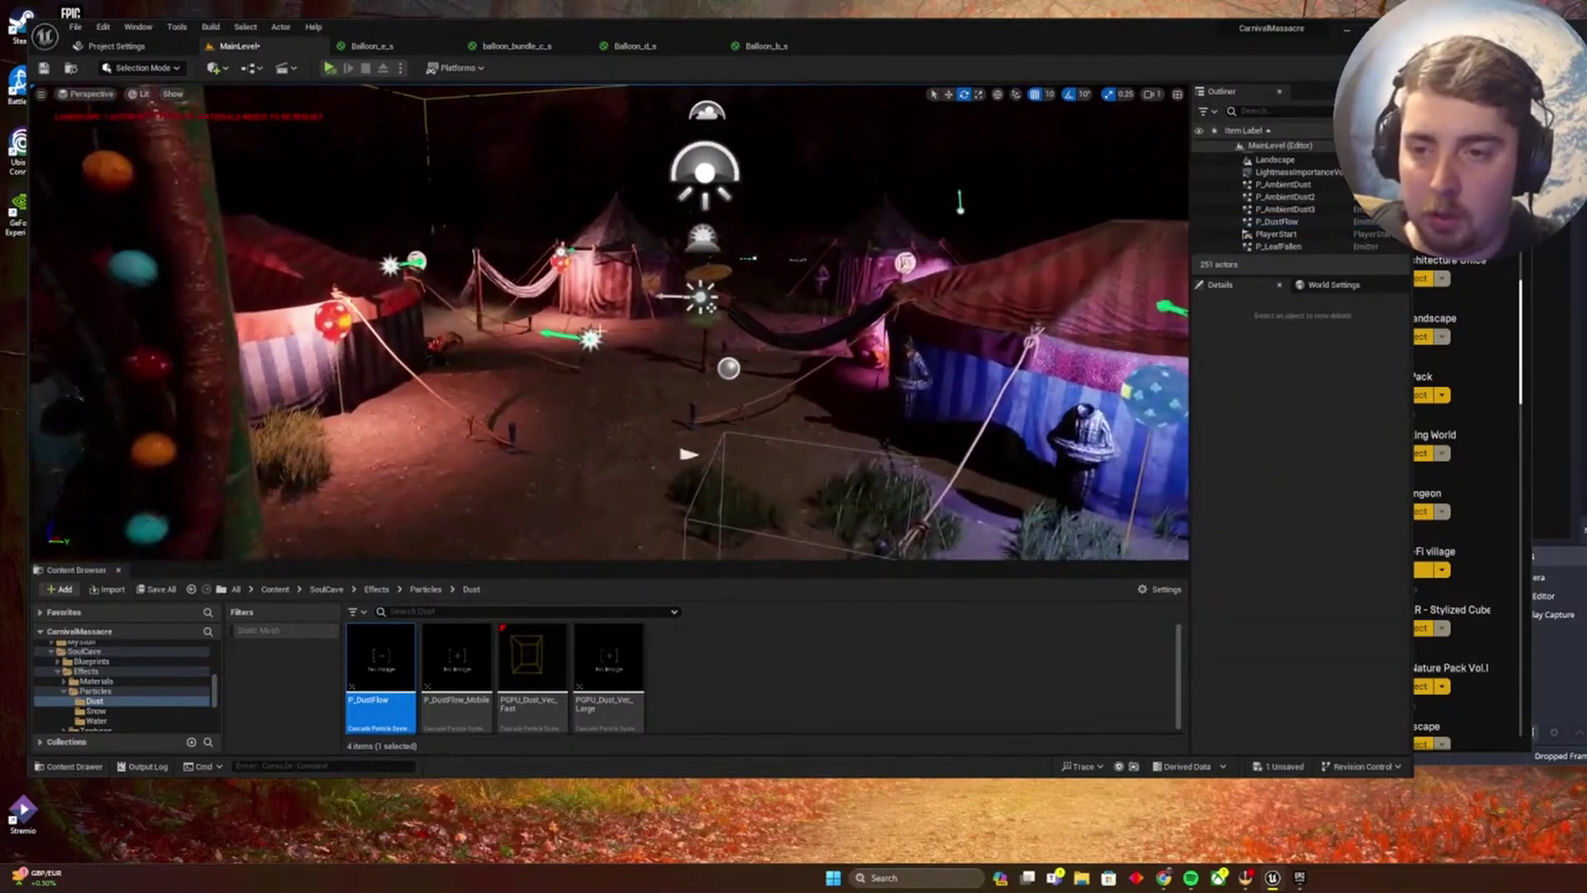
Move the dust flow emitter across the path to the air beside the small pink tent.
{"action": "left_click", "coordinate": [591, 339]}
{"action": "key", "text": "w"}
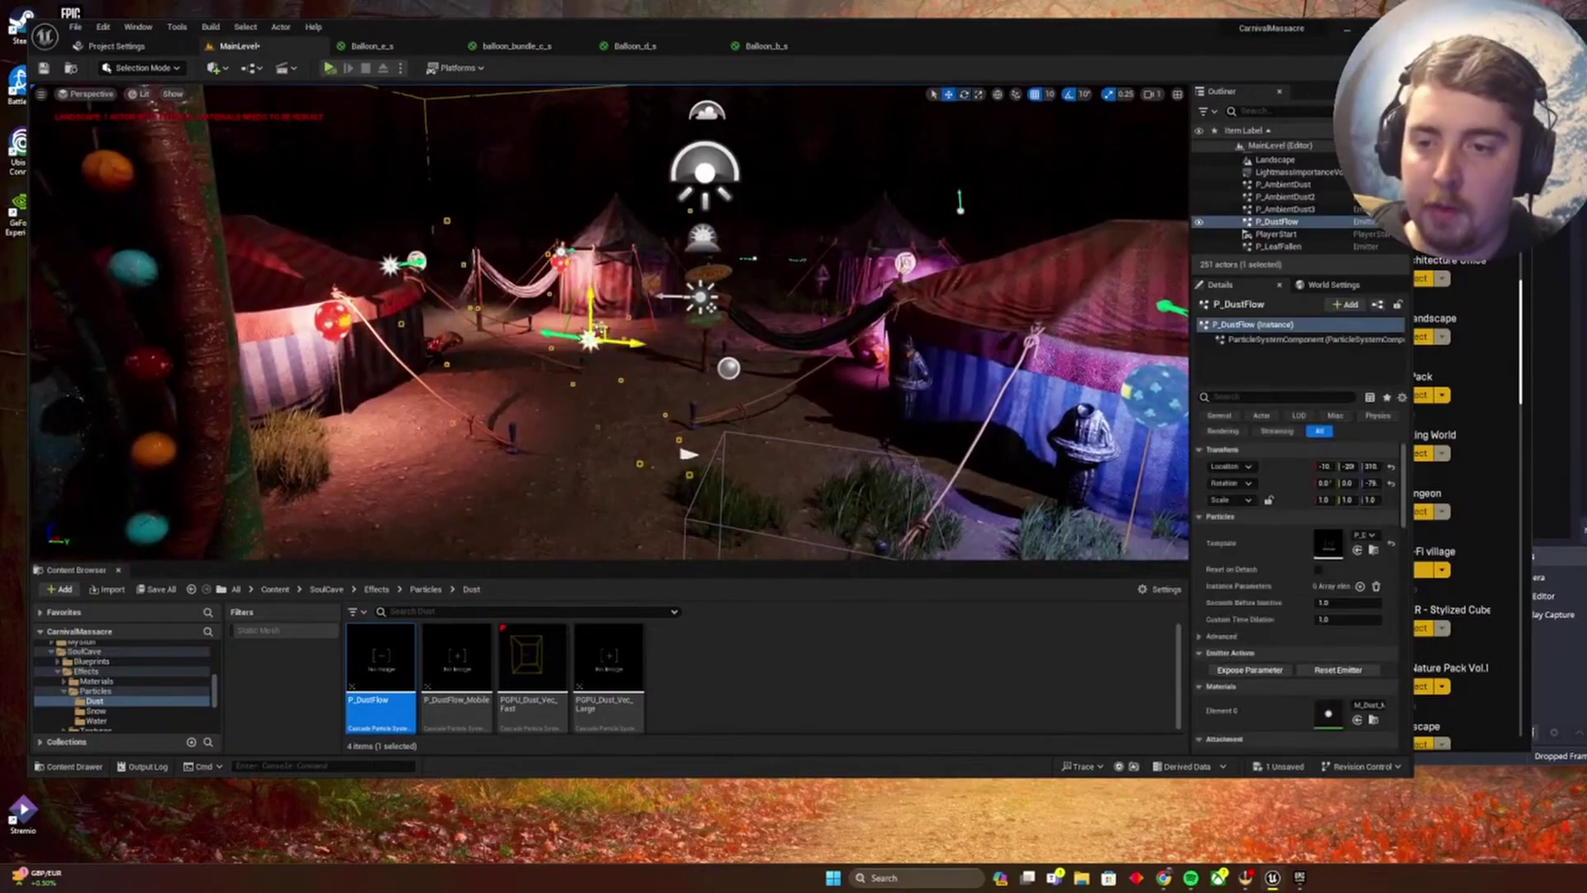
{"action": "left_click_drag", "start_coordinate": [597, 331], "coordinate": [900, 291]}
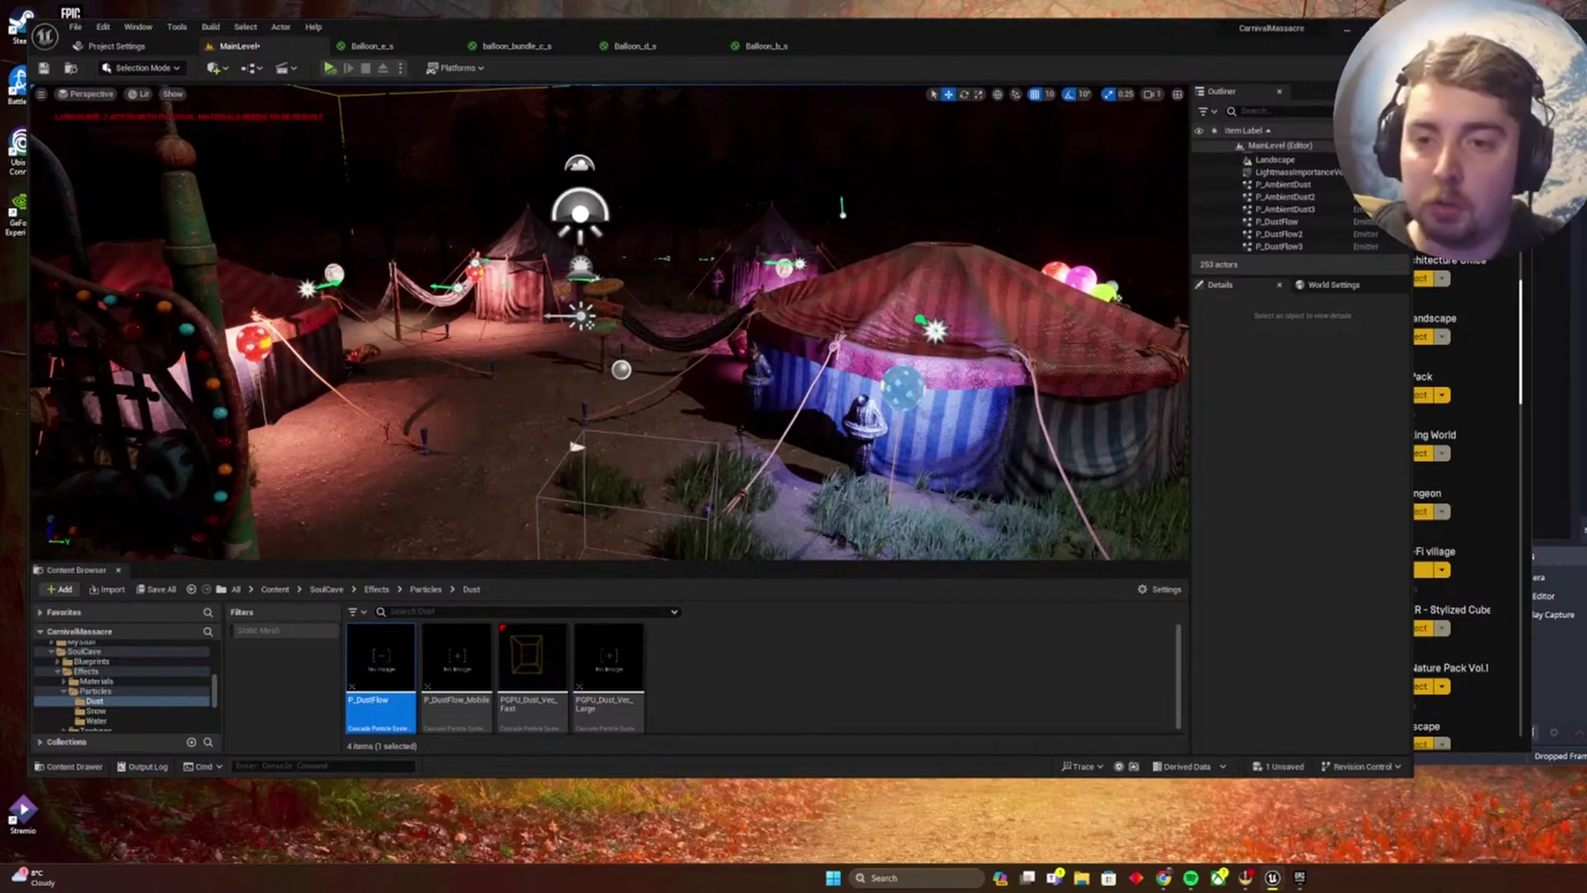
{"action": "key", "text": "s"}
{"action": "right_click_drag", "start_coordinate": [637, 291], "coordinate": [674, 278]}
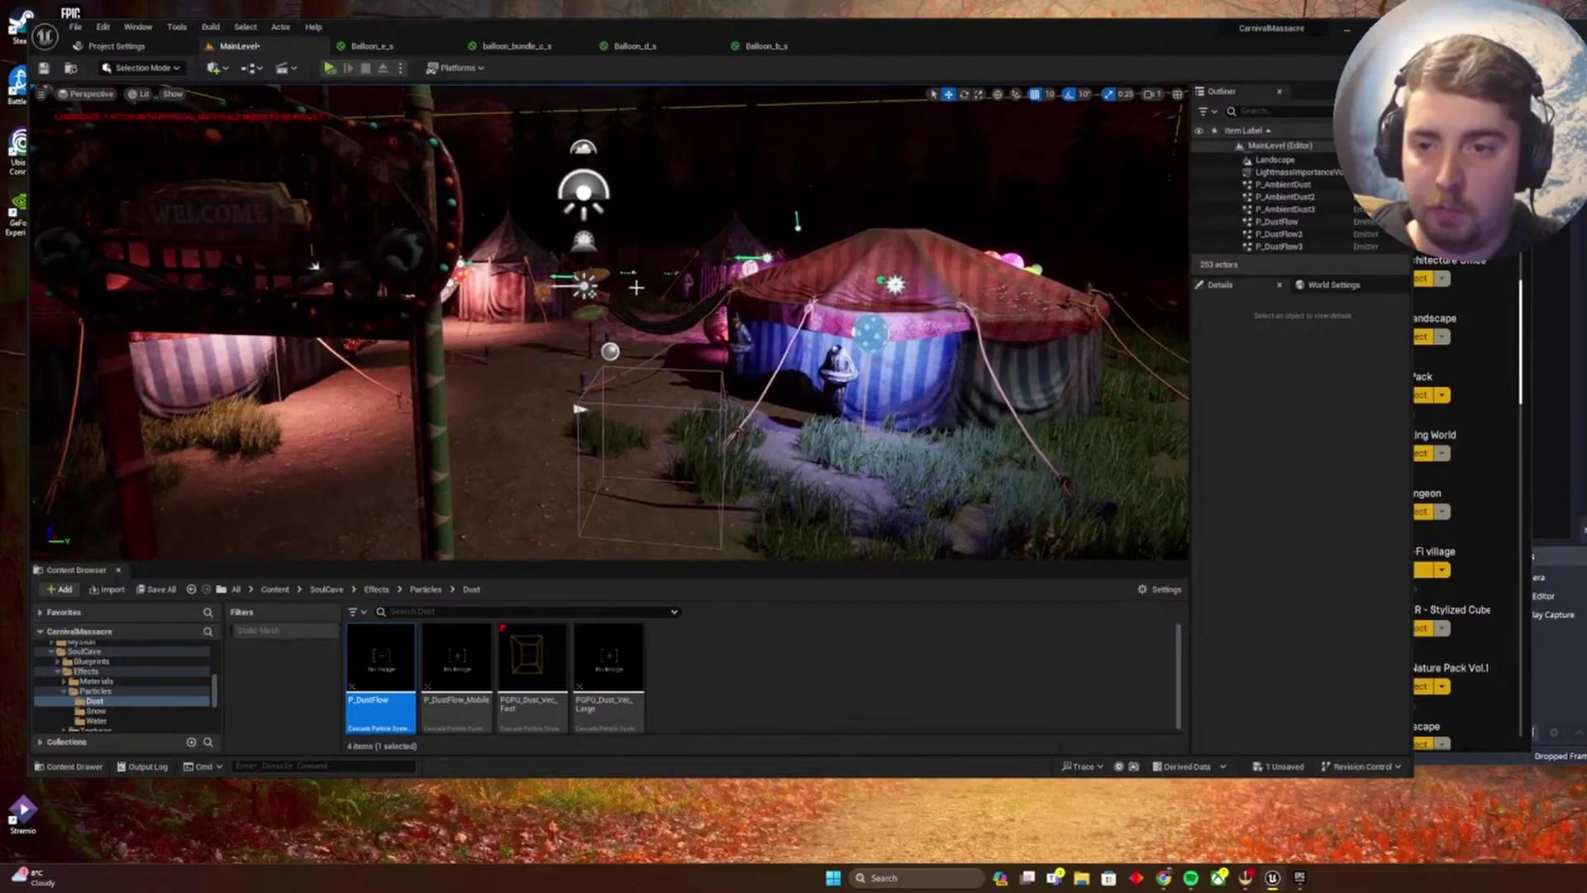
Delete the extra dust flow emitters P_DustFlow2 and P_DustFlow3 from the level.
{"action": "left_click", "coordinate": [1284, 198]}
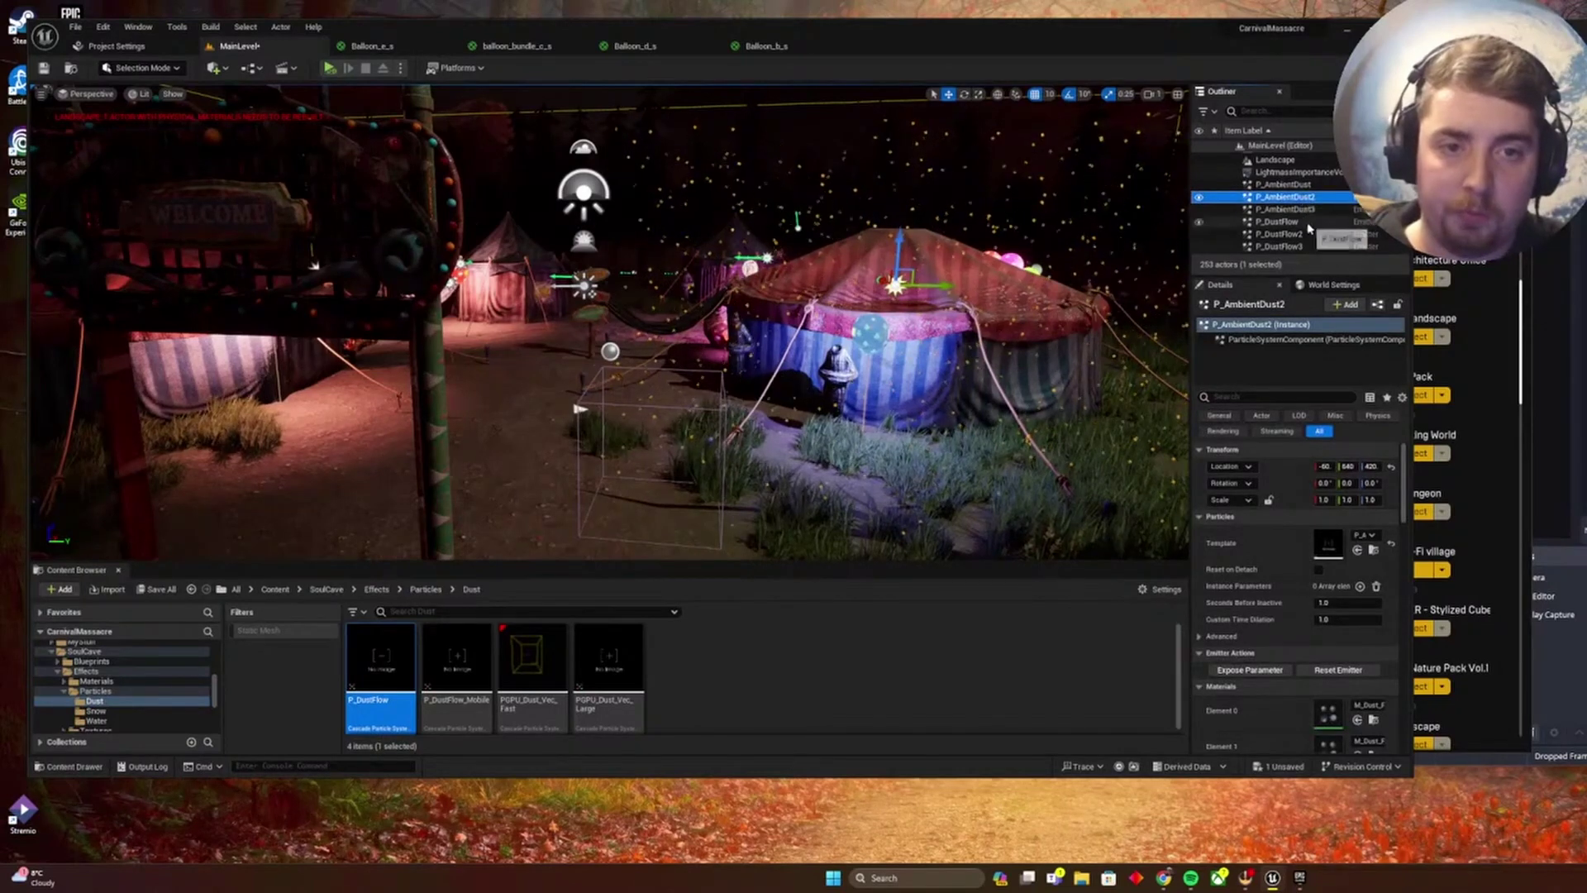
{"action": "left_click", "coordinate": [1307, 235]}
{"action": "key", "text": "Delete"}
{"action": "left_click", "coordinate": [1304, 238]}
{"action": "key", "text": "Delete"}
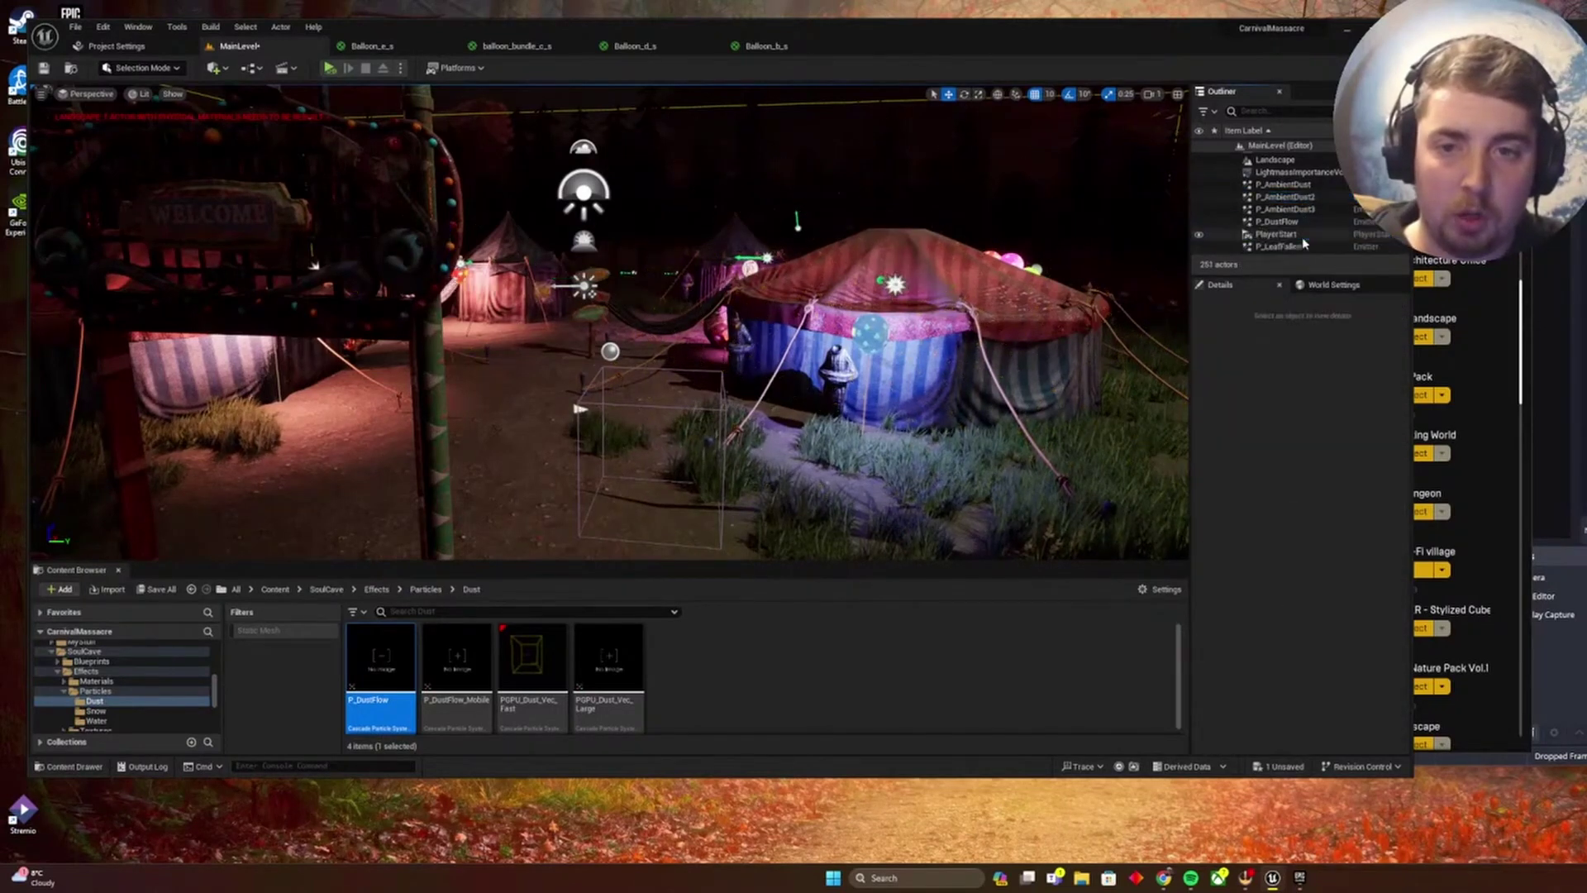
Select the P_DustFlow emitter and raise it from beside the small pink tent high into the sky above the tents.
{"action": "left_click", "coordinate": [1295, 225]}
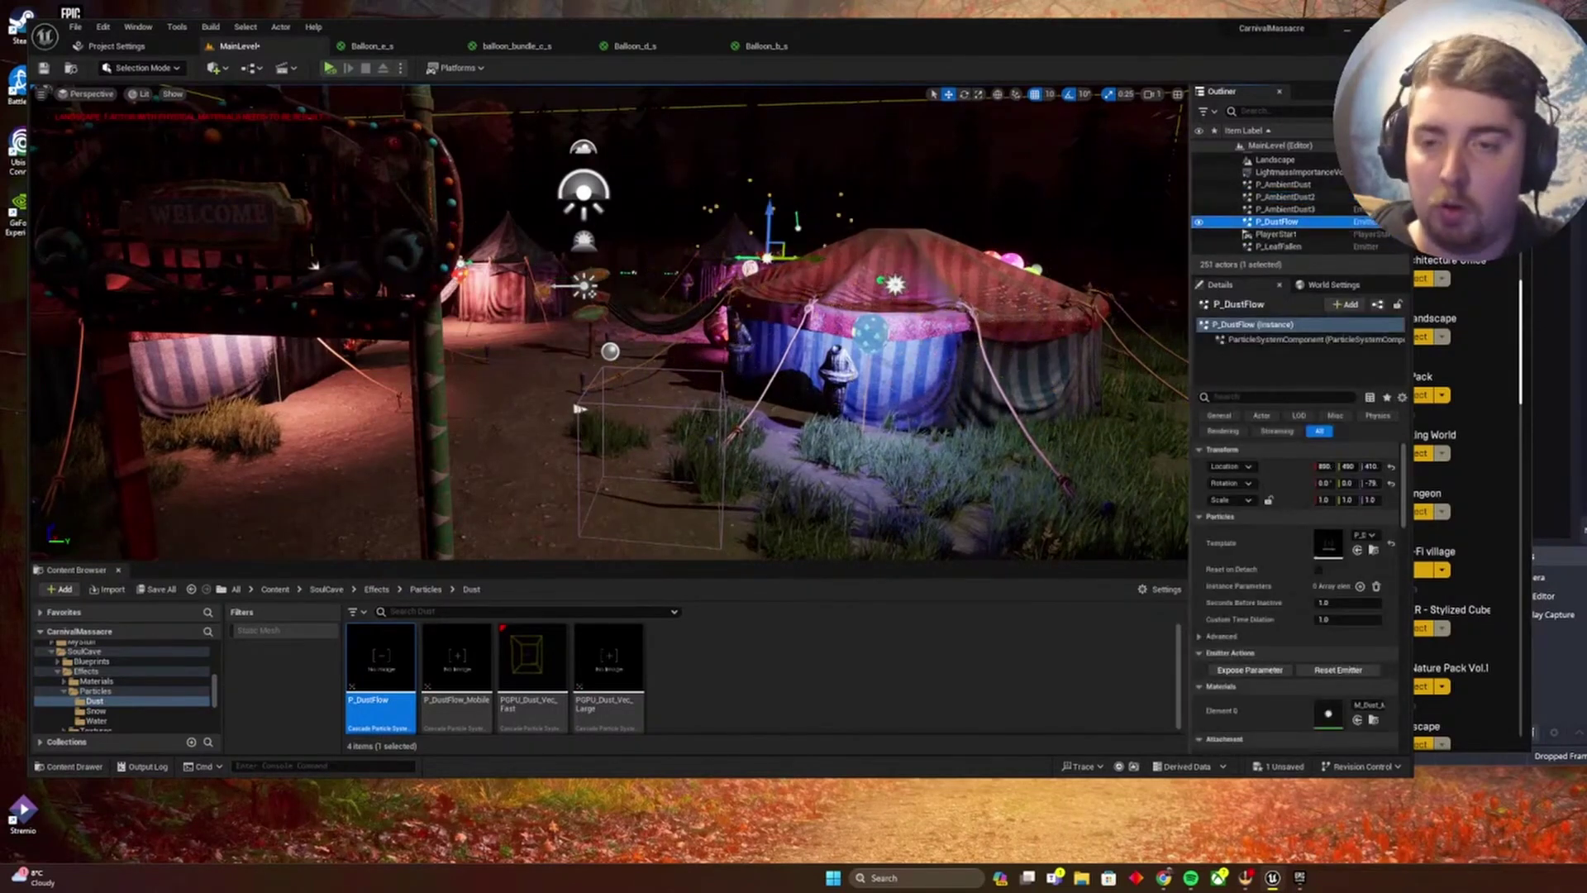
{"action": "key", "text": "f"}
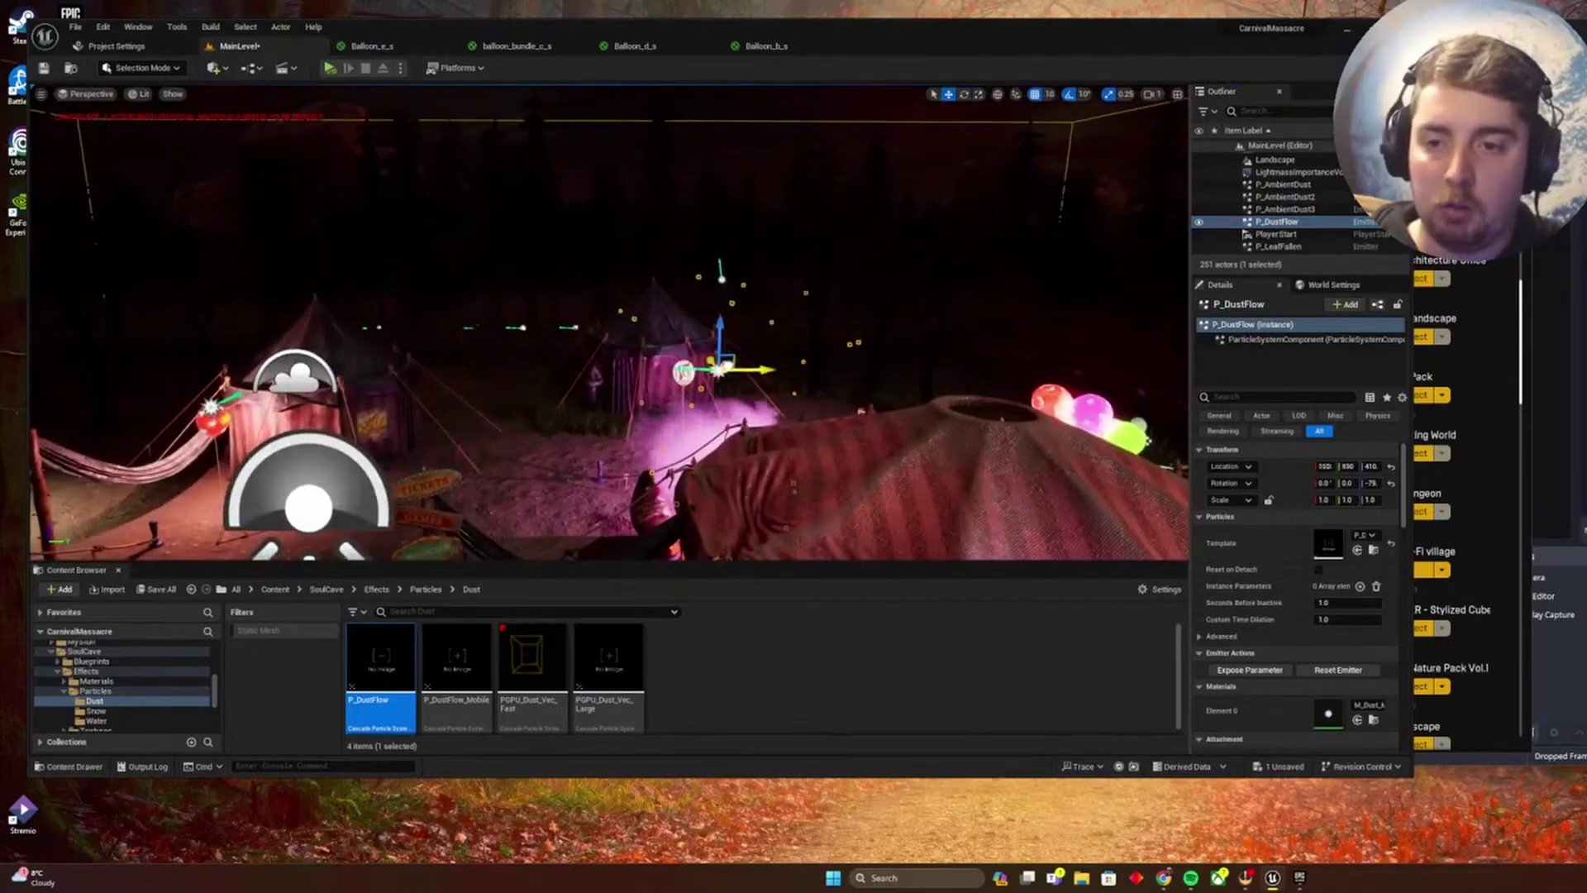
{"action": "left_click_drag", "start_coordinate": [721, 368], "coordinate": [689, 118]}
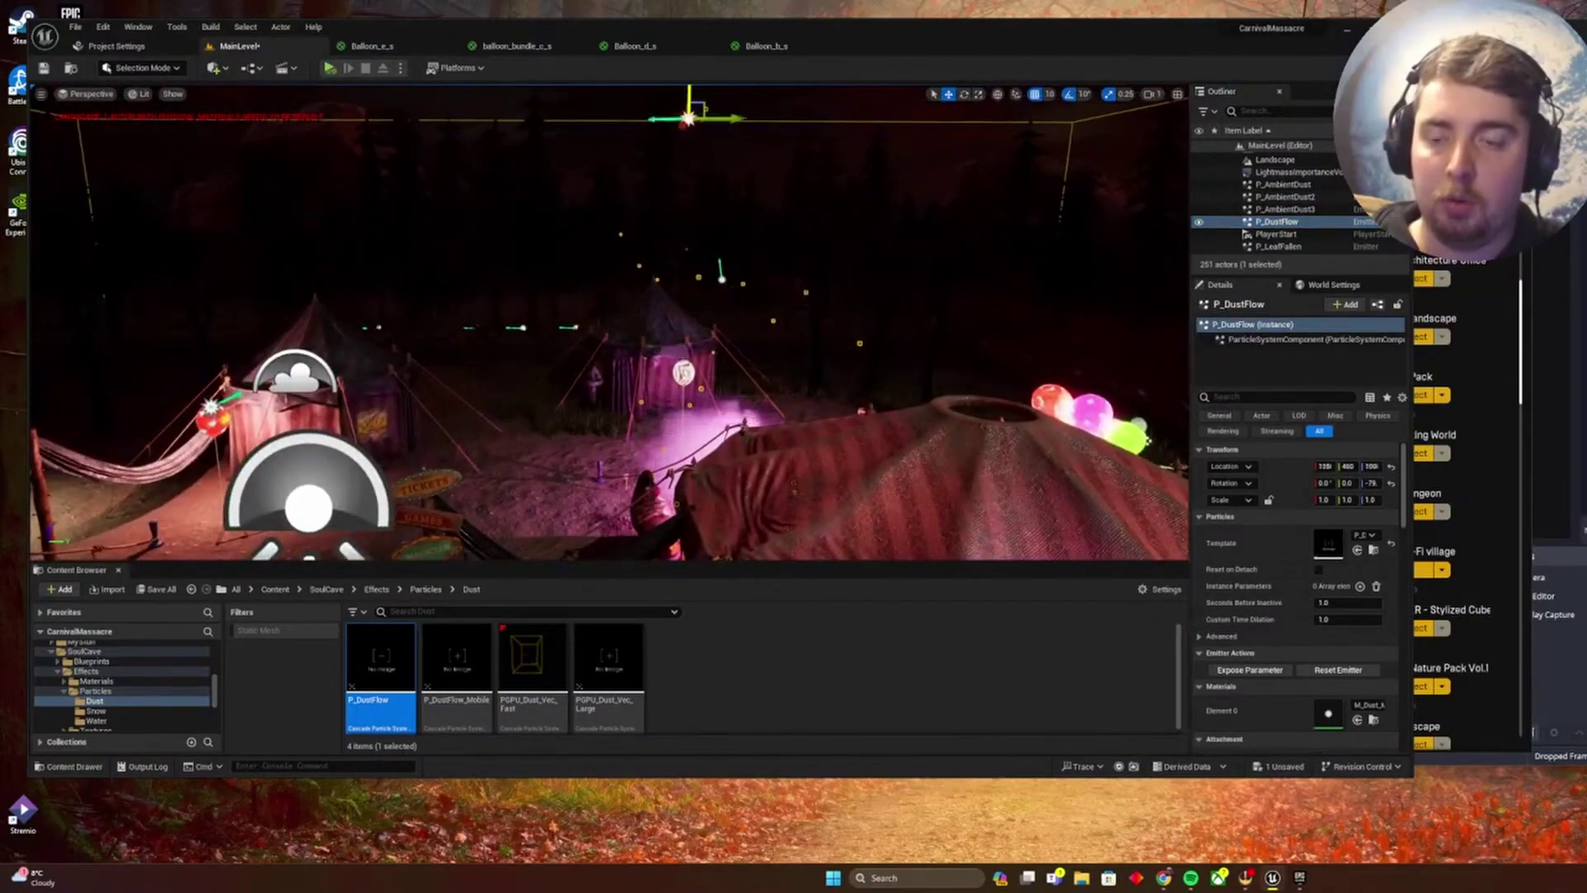
{"action": "key", "text": "s"}
{"action": "key", "text": "d"}
{"action": "right_click_drag", "start_coordinate": [666, 424], "coordinate": [632, 425]}
{"action": "mouse_move", "coordinate": [470, 393]}
{"action": "right_mouse_down"}
{"action": "mouse_move", "coordinate": [469, 339]}
{"action": "mouse_move", "coordinate": [413, 447]}
{"action": "mouse_move", "coordinate": [469, 393]}
{"action": "right_mouse_up"}
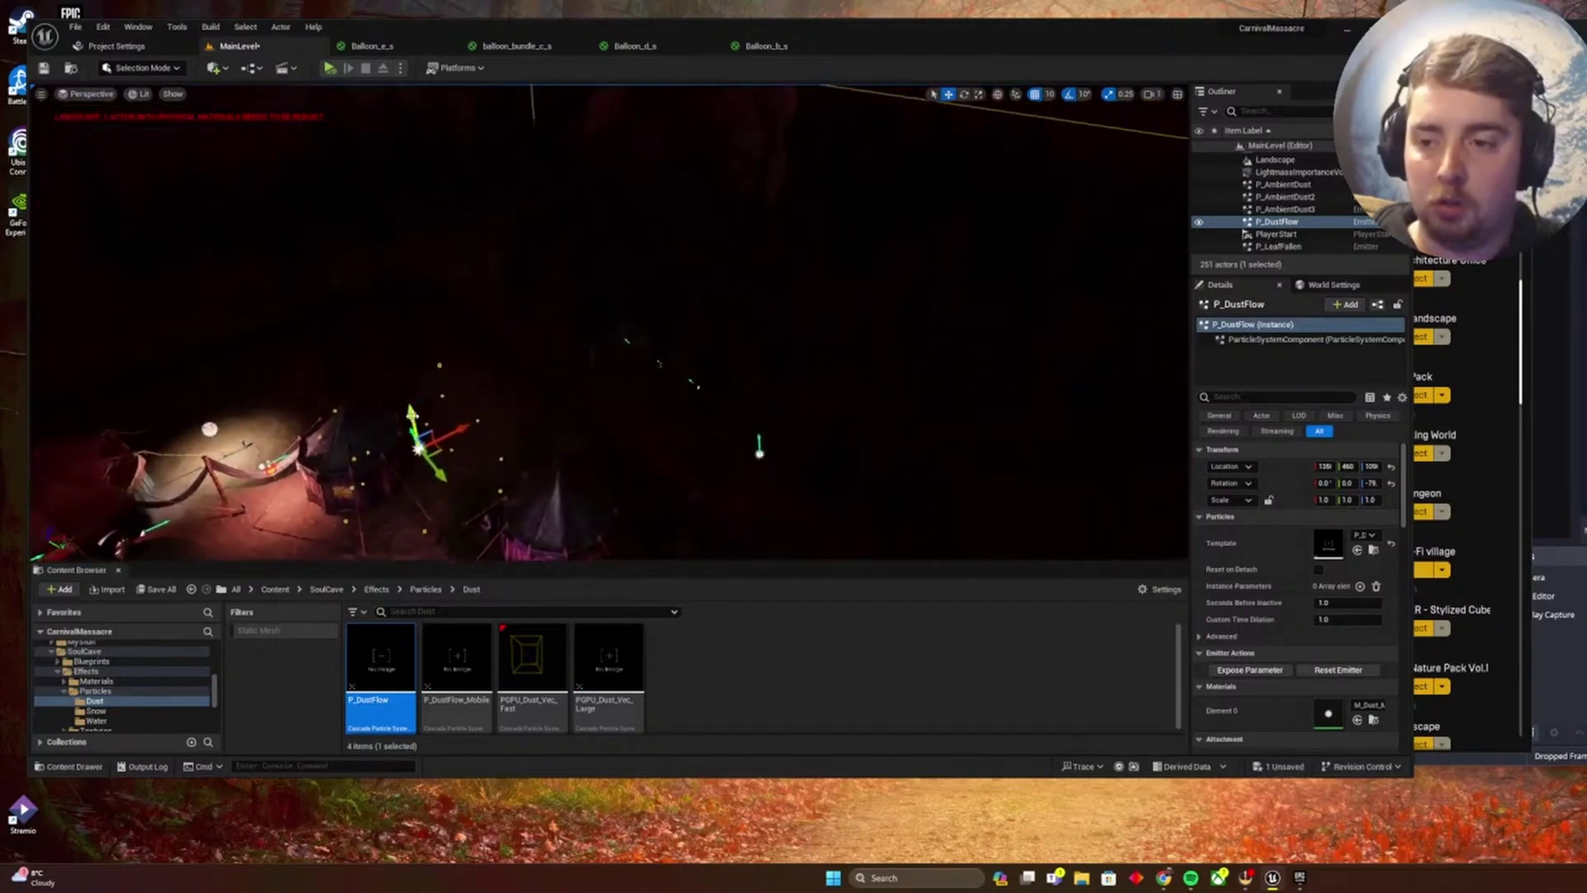
{"action": "left_click_drag", "start_coordinate": [412, 413], "coordinate": [388, 322]}
{"action": "key", "text": "f"}
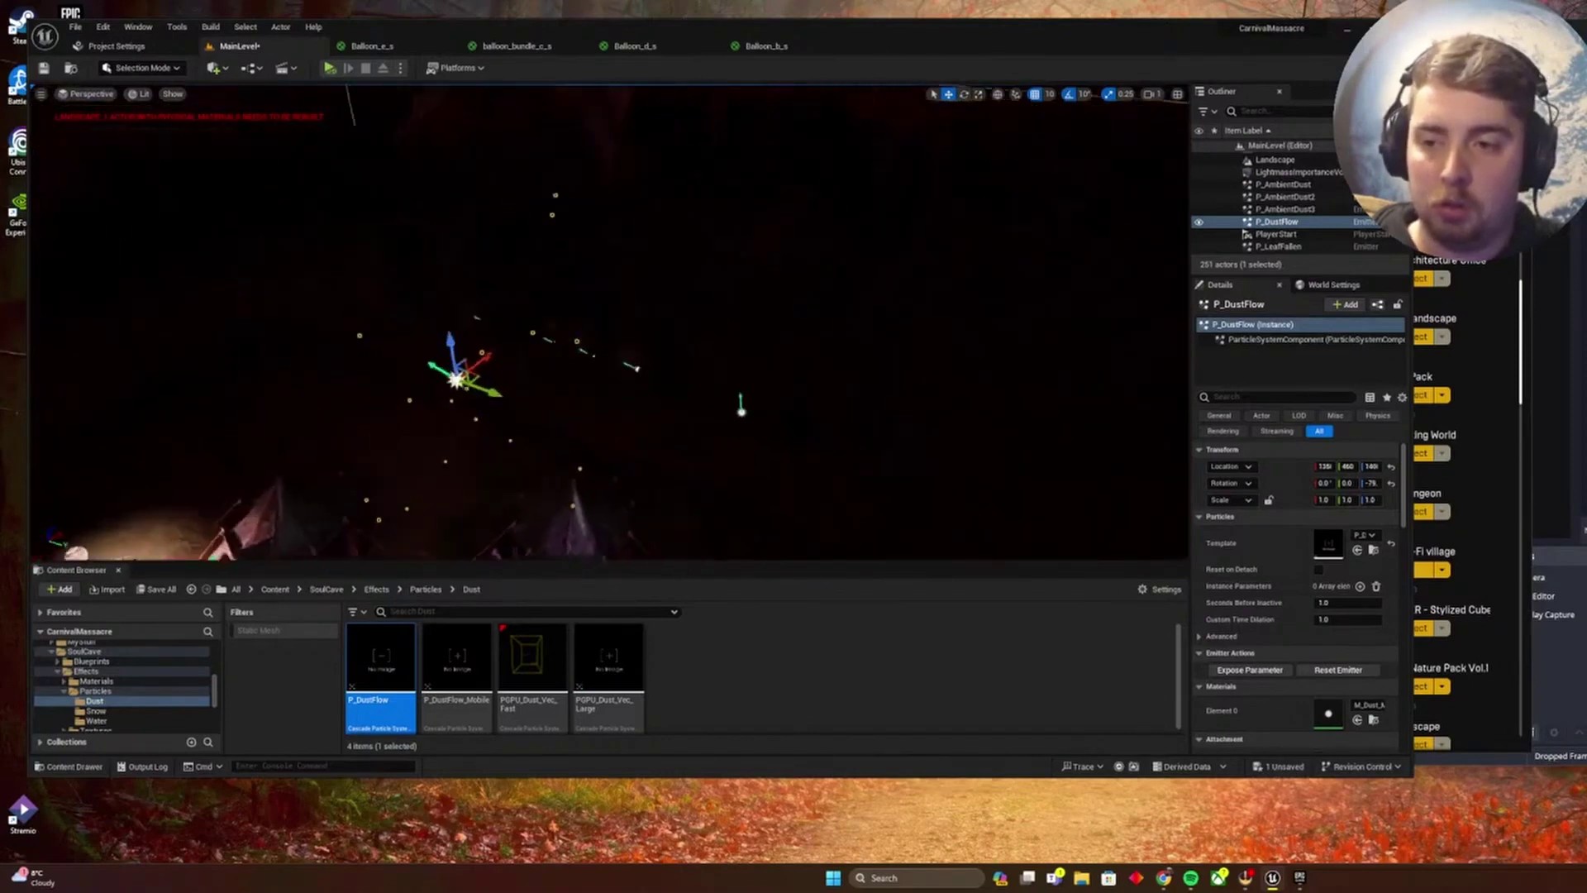
Scale the dust flow emitter up uniformly to 1.75 and check the result from the entrance.
{"action": "key", "text": "r"}
{"action": "left_click_drag", "start_coordinate": [550, 403], "coordinate": [603, 360]}
{"action": "right_click_drag", "start_coordinate": [550, 403], "coordinate": [446, 438]}
{"action": "right_click_drag", "start_coordinate": [447, 438], "coordinate": [447, 488]}
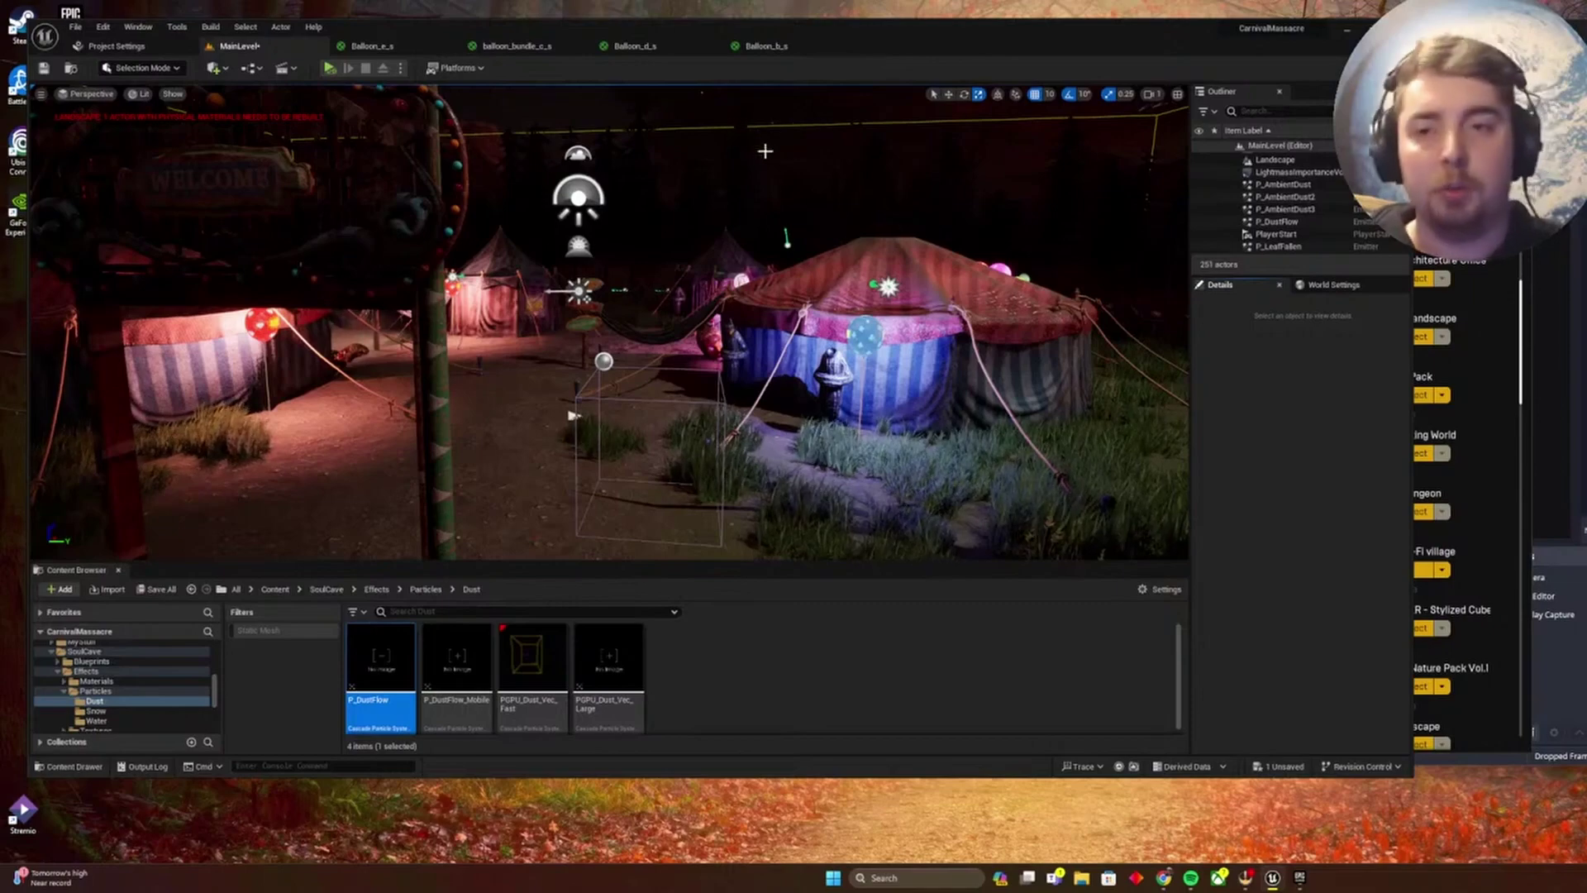
Reselect the dust flow emitter and move it closer to the entrance and higher above the tents.
{"action": "left_click", "coordinate": [740, 171]}
{"action": "left_click", "coordinate": [797, 216]}
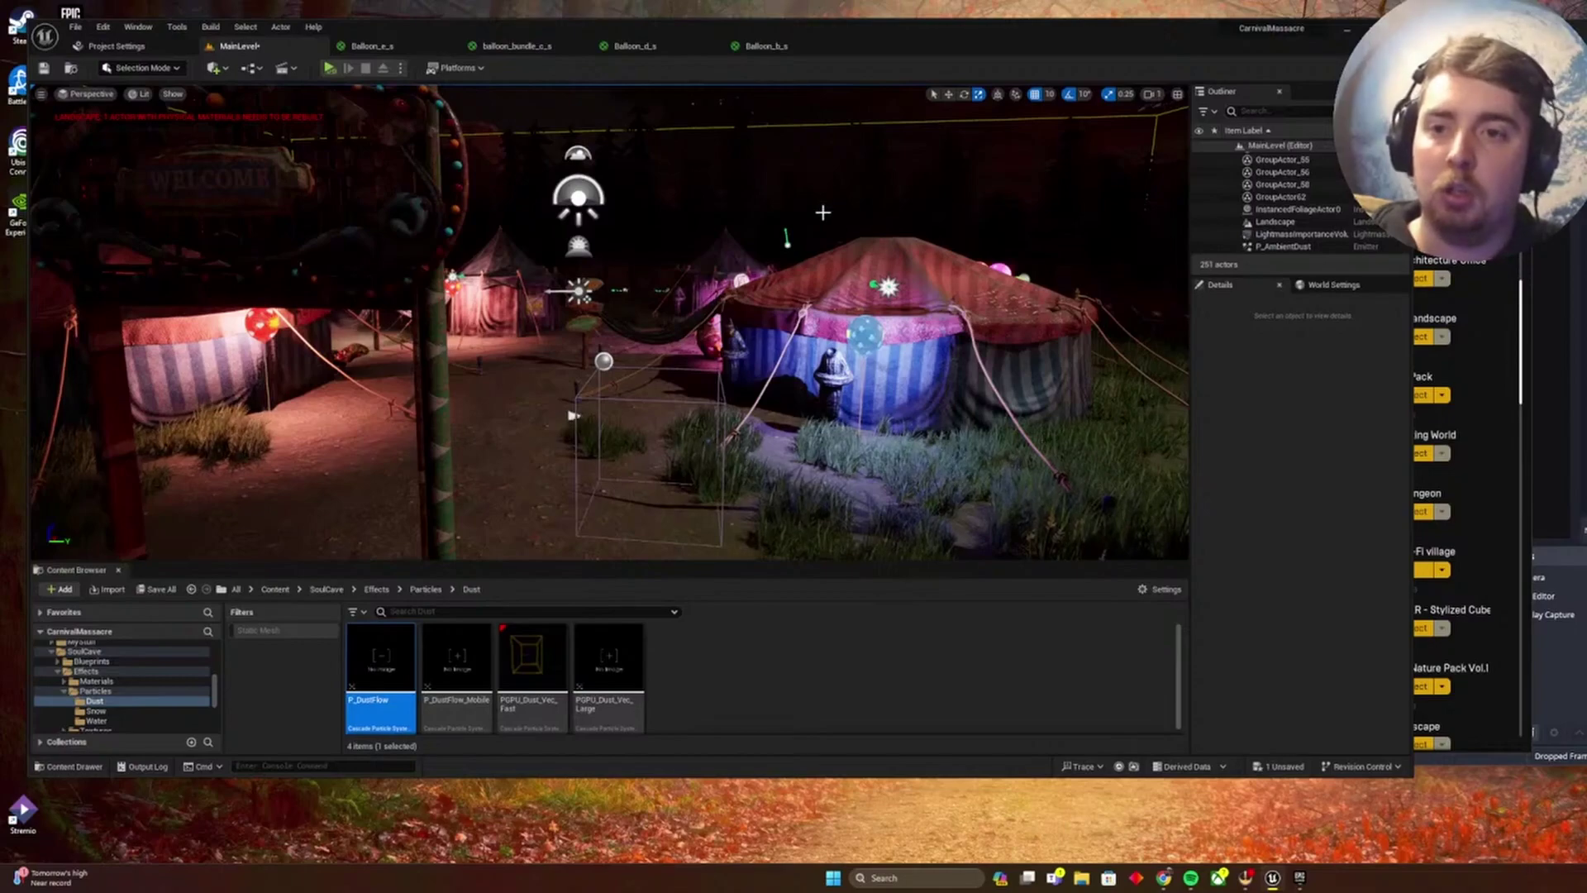
{"action": "left_click", "coordinate": [856, 224]}
{"action": "key", "text": "f"}
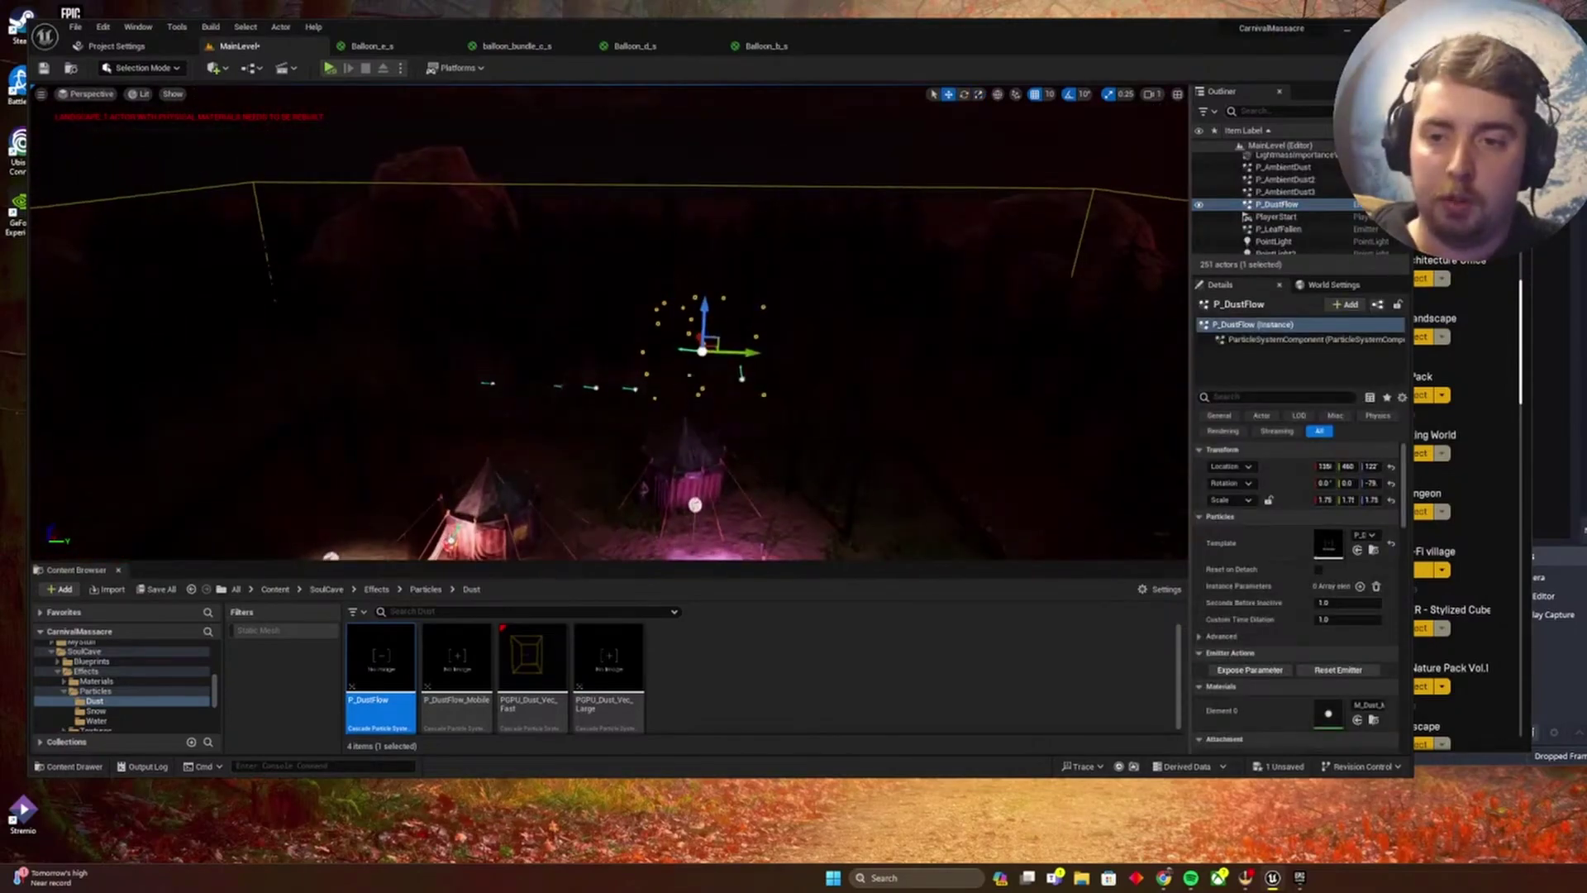
{"action": "left_click_drag", "start_coordinate": [718, 266], "coordinate": [715, 145]}
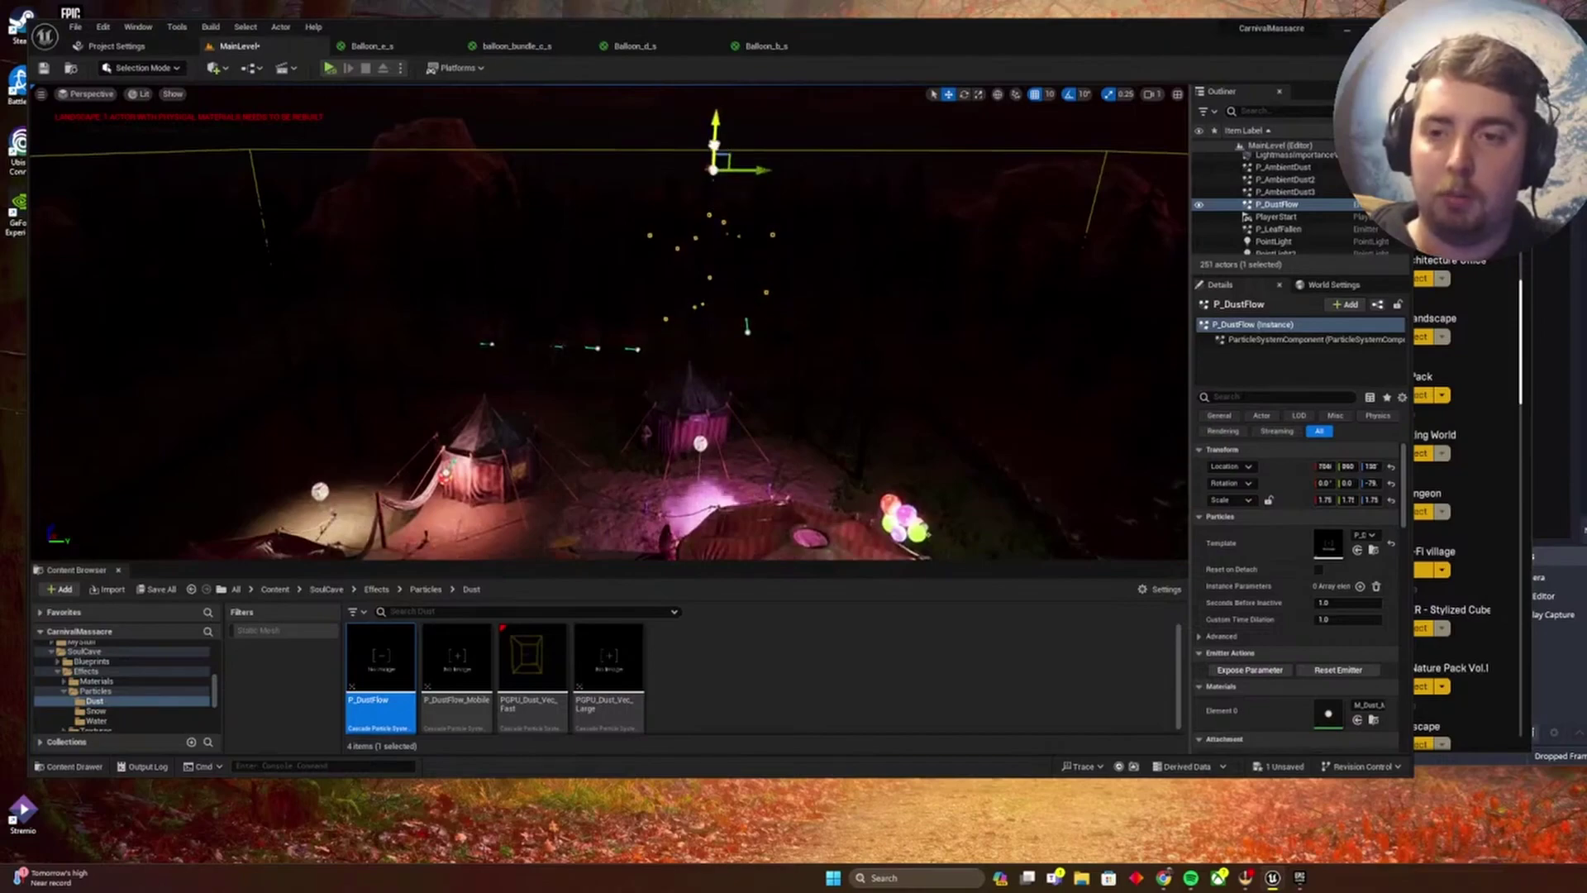
{"action": "right_click_drag", "start_coordinate": [715, 145], "coordinate": [694, 174]}
{"action": "key", "text": "s"}
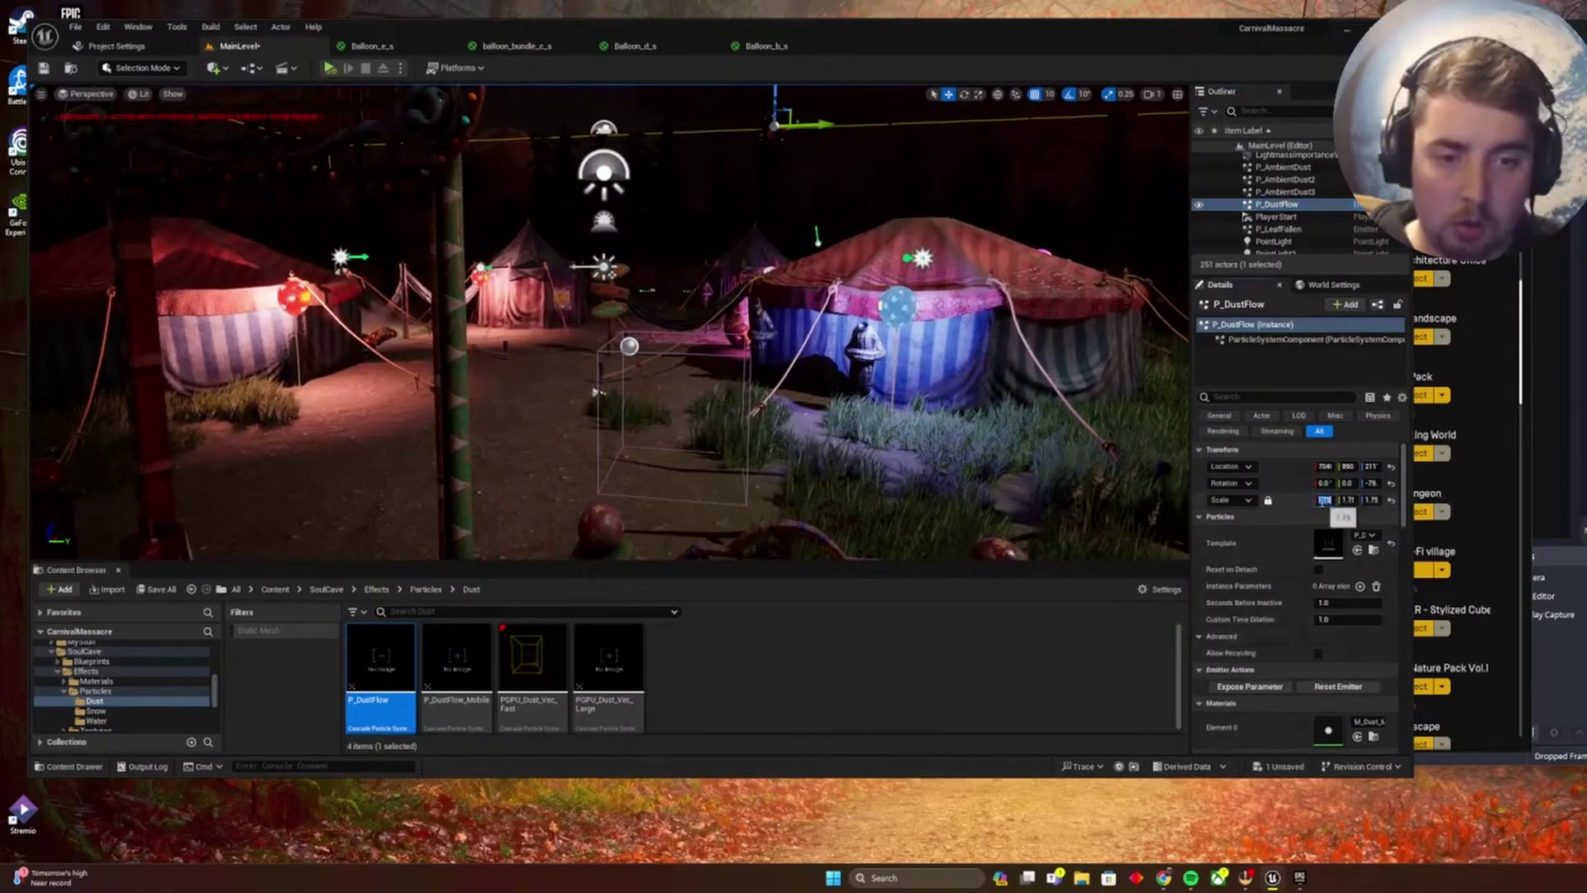
Set the dust flow emitter's uniform scale to 5 and deselect it to check the dust.
{"action": "left_click", "coordinate": [1321, 500]}
{"action": "type", "text": "5"}
{"action": "key", "text": "Return"}
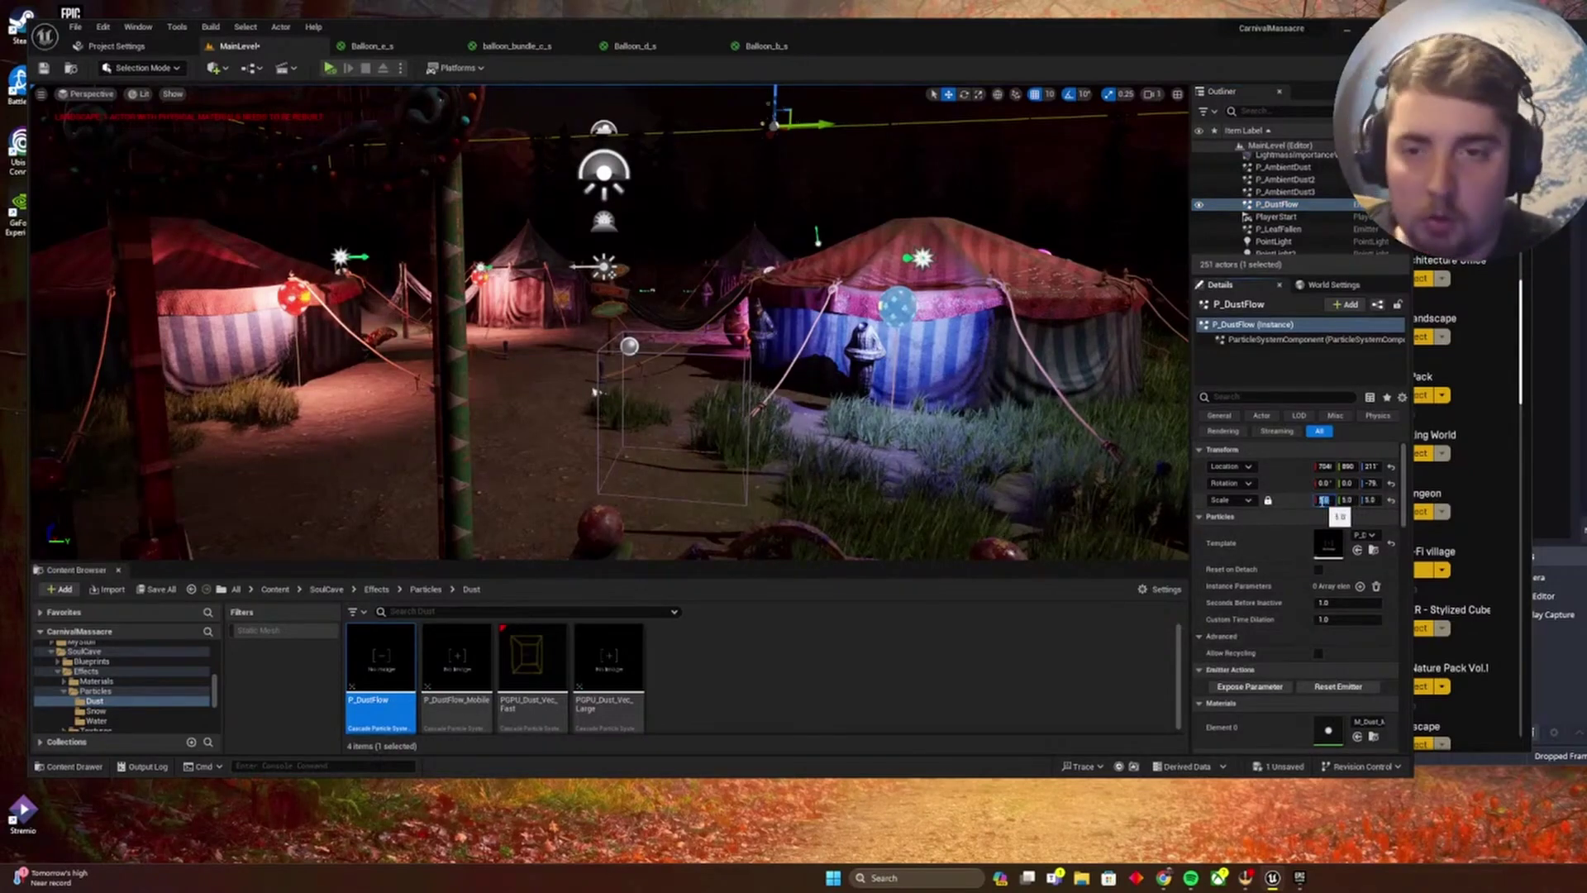
{"action": "right_click_drag", "start_coordinate": [840, 334], "coordinate": [832, 326]}
{"action": "key", "text": "Escape"}
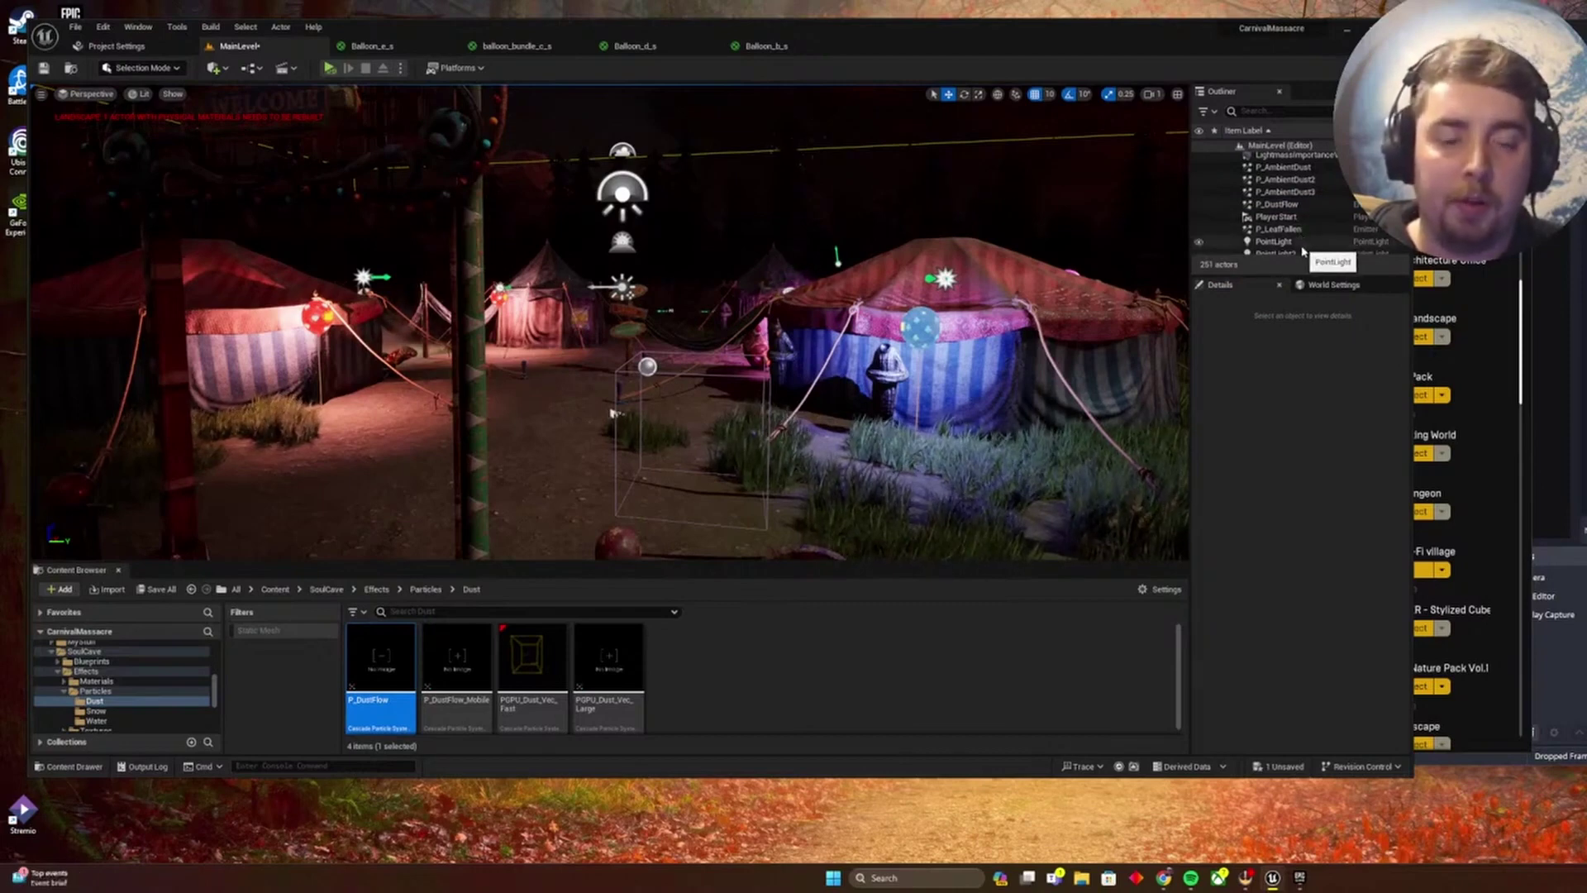
Set the dust flow emitter's Seconds Before Inactive to 4.0 and spread copies of it across the sky above the carnival.
{"action": "left_click", "coordinate": [1296, 216]}
{"action": "left_click", "coordinate": [1295, 205]}
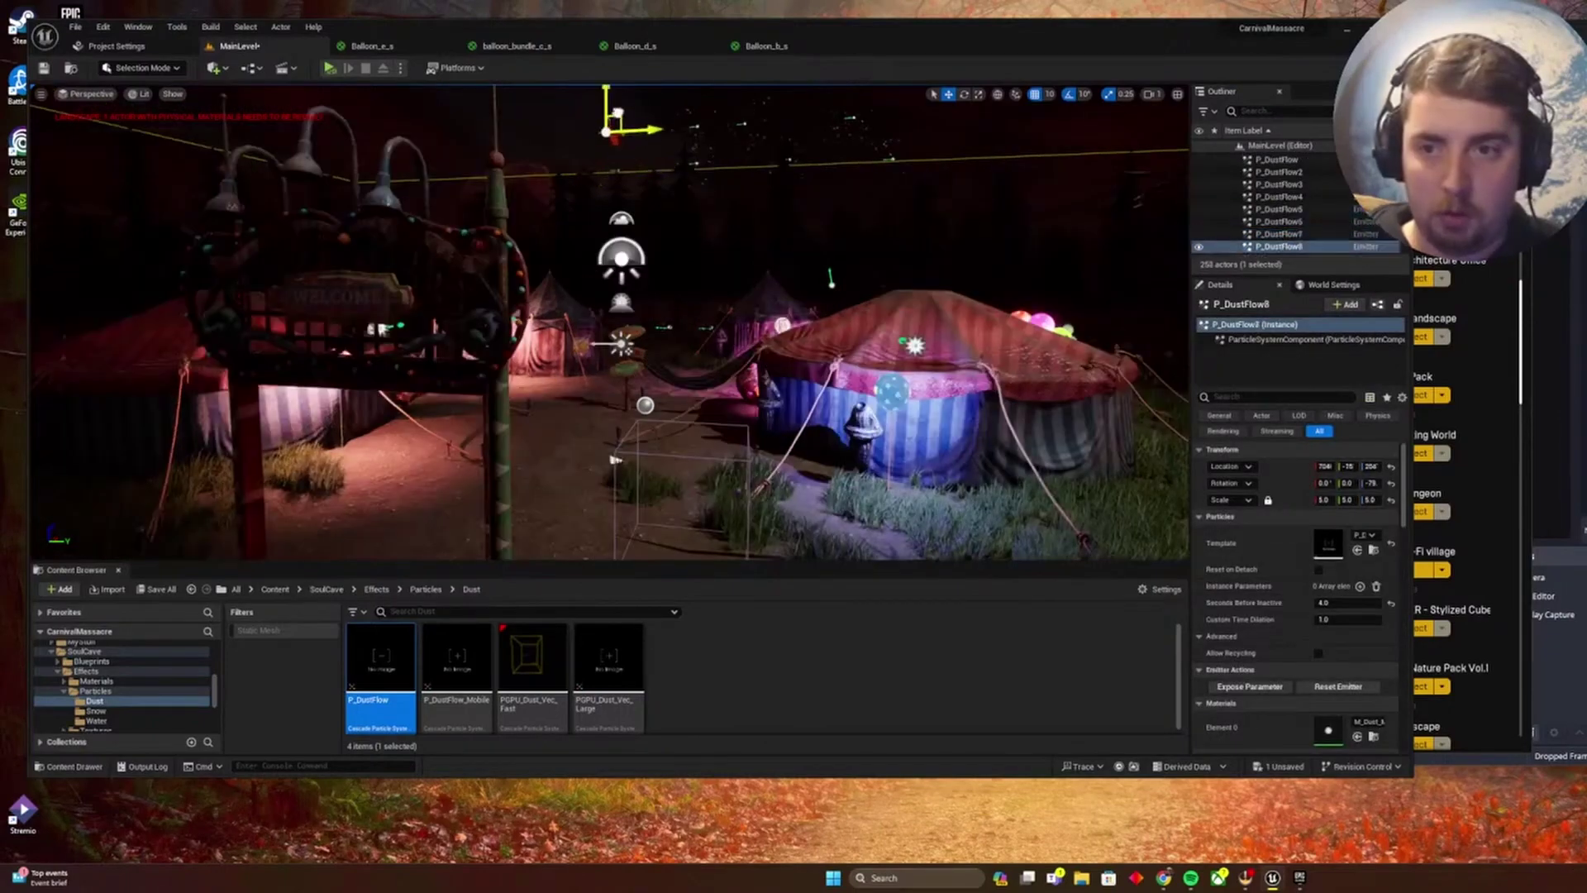
{"action": "left_click_drag", "start_coordinate": [616, 113], "coordinate": [543, 127]}
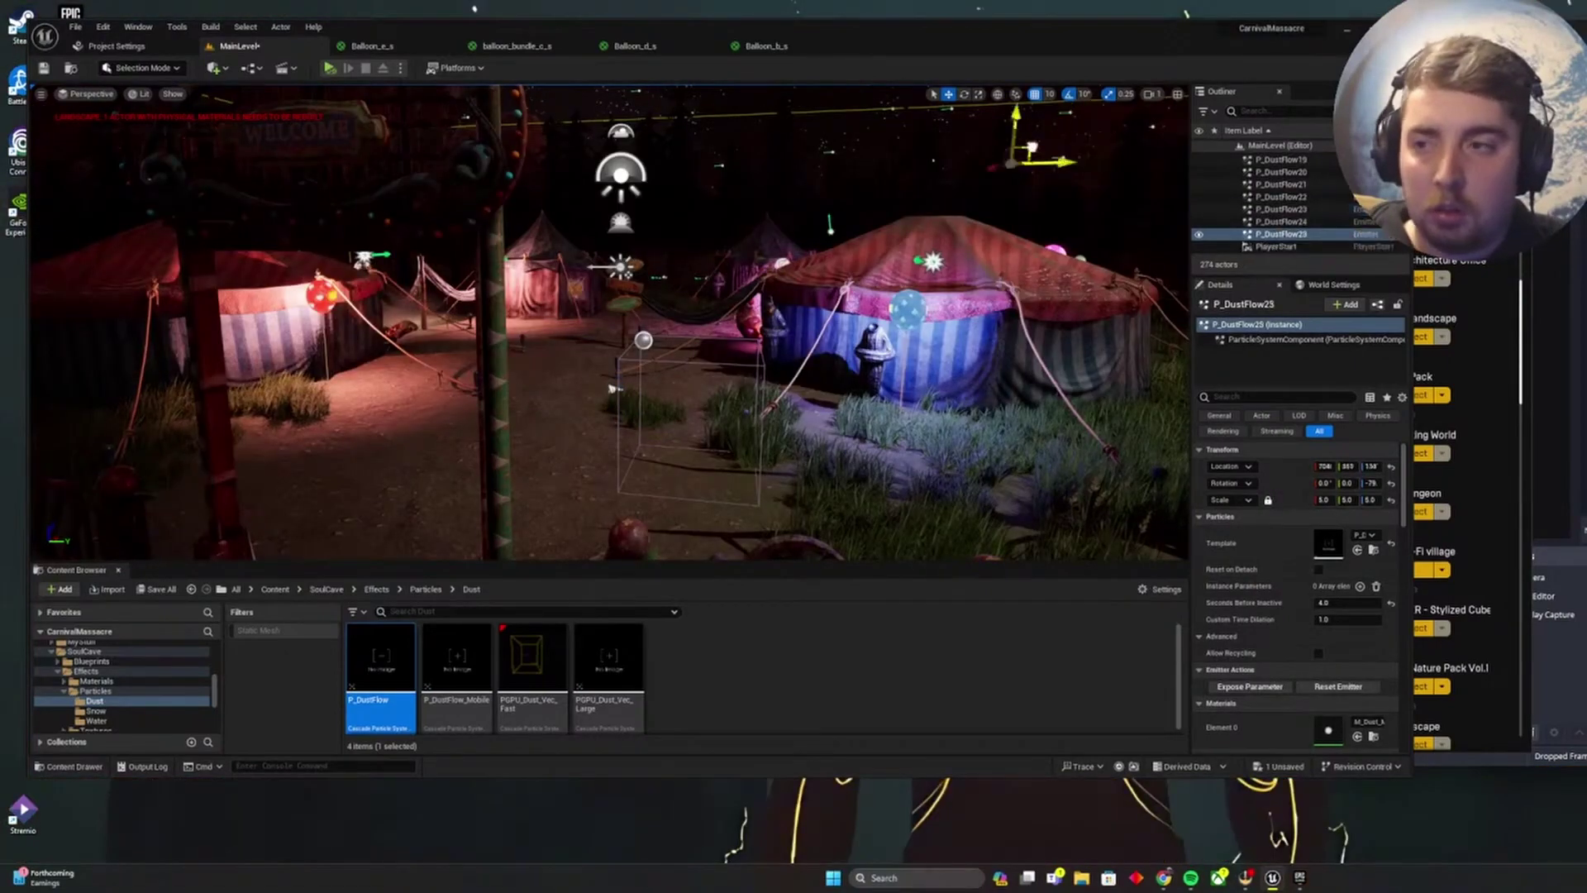
{"action": "left_click_drag", "start_coordinate": [142, 138], "coordinate": [70, 130]}
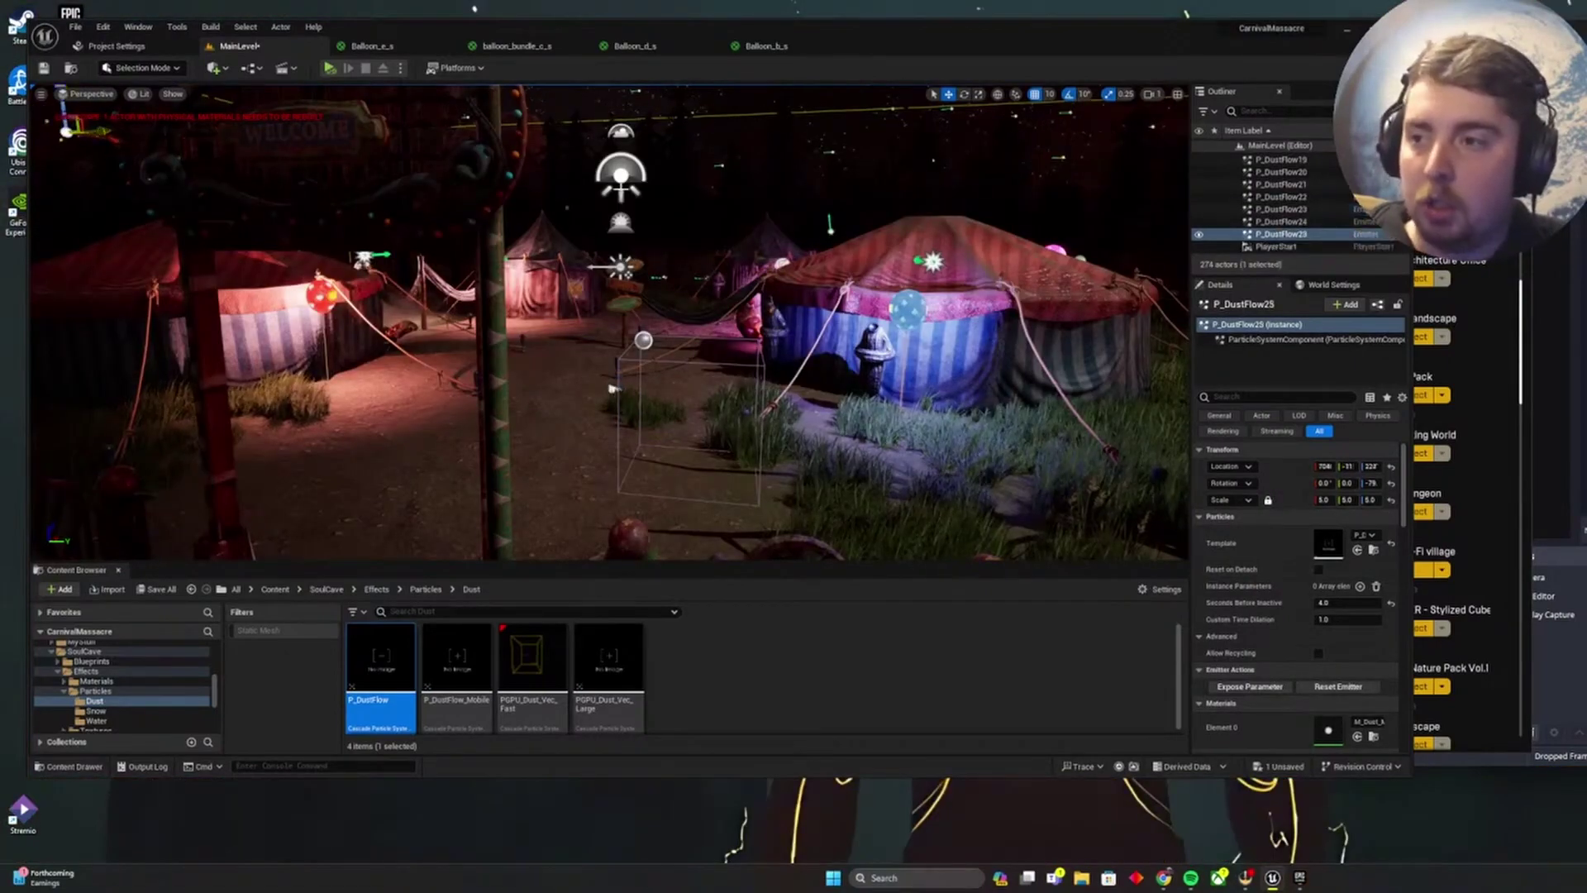
Save the level with nothing selected and play it to check the dust in motion.
{"action": "key", "text": "Escape"}
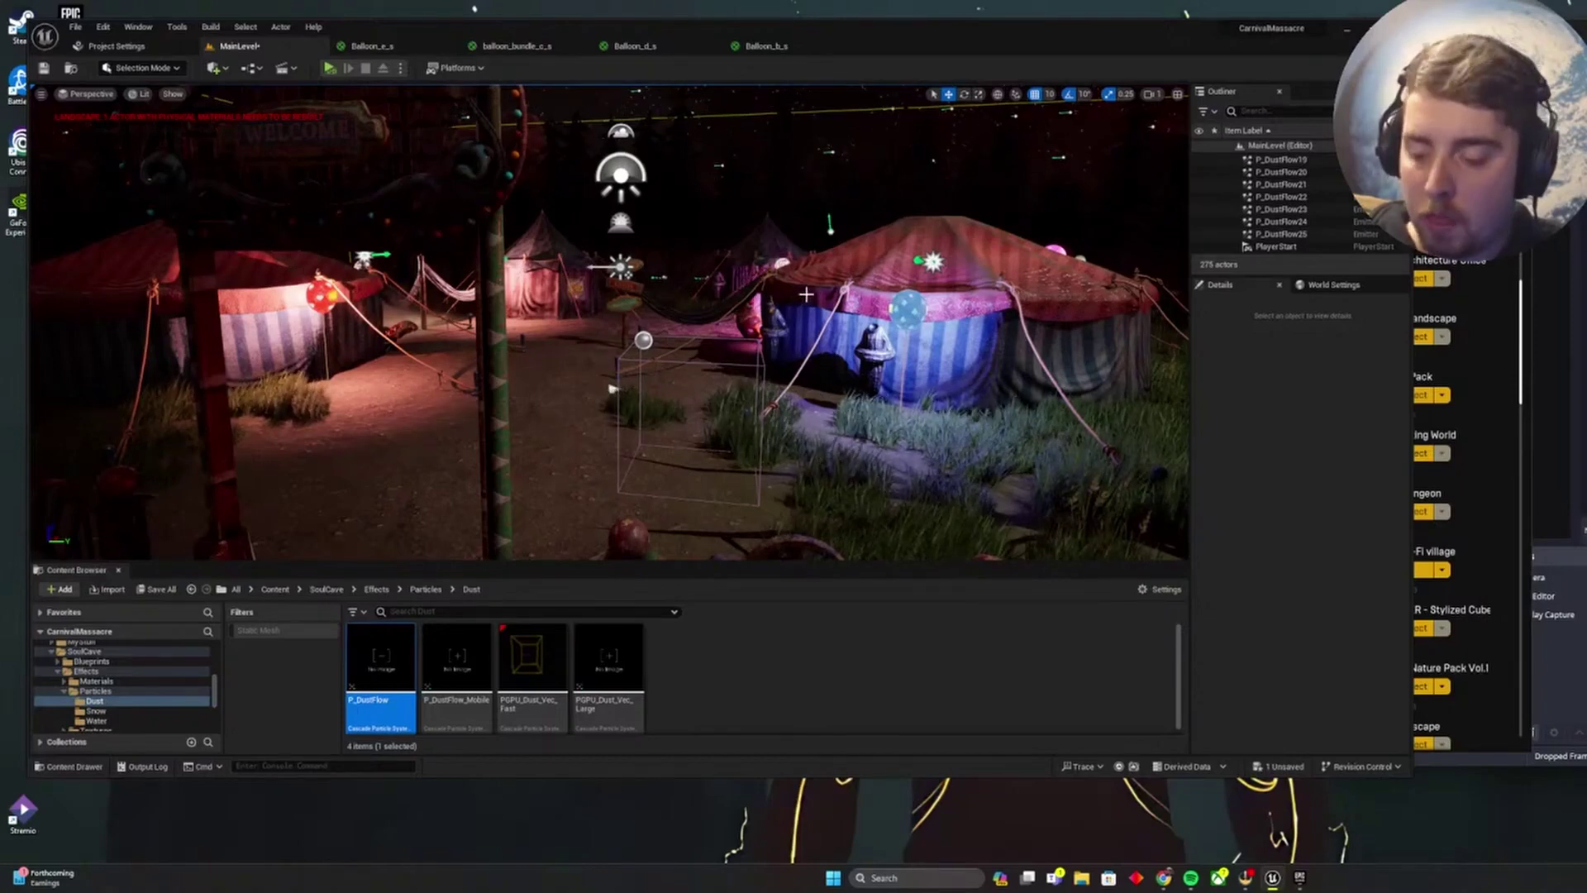
{"action": "key", "text": "ctrl+s"}
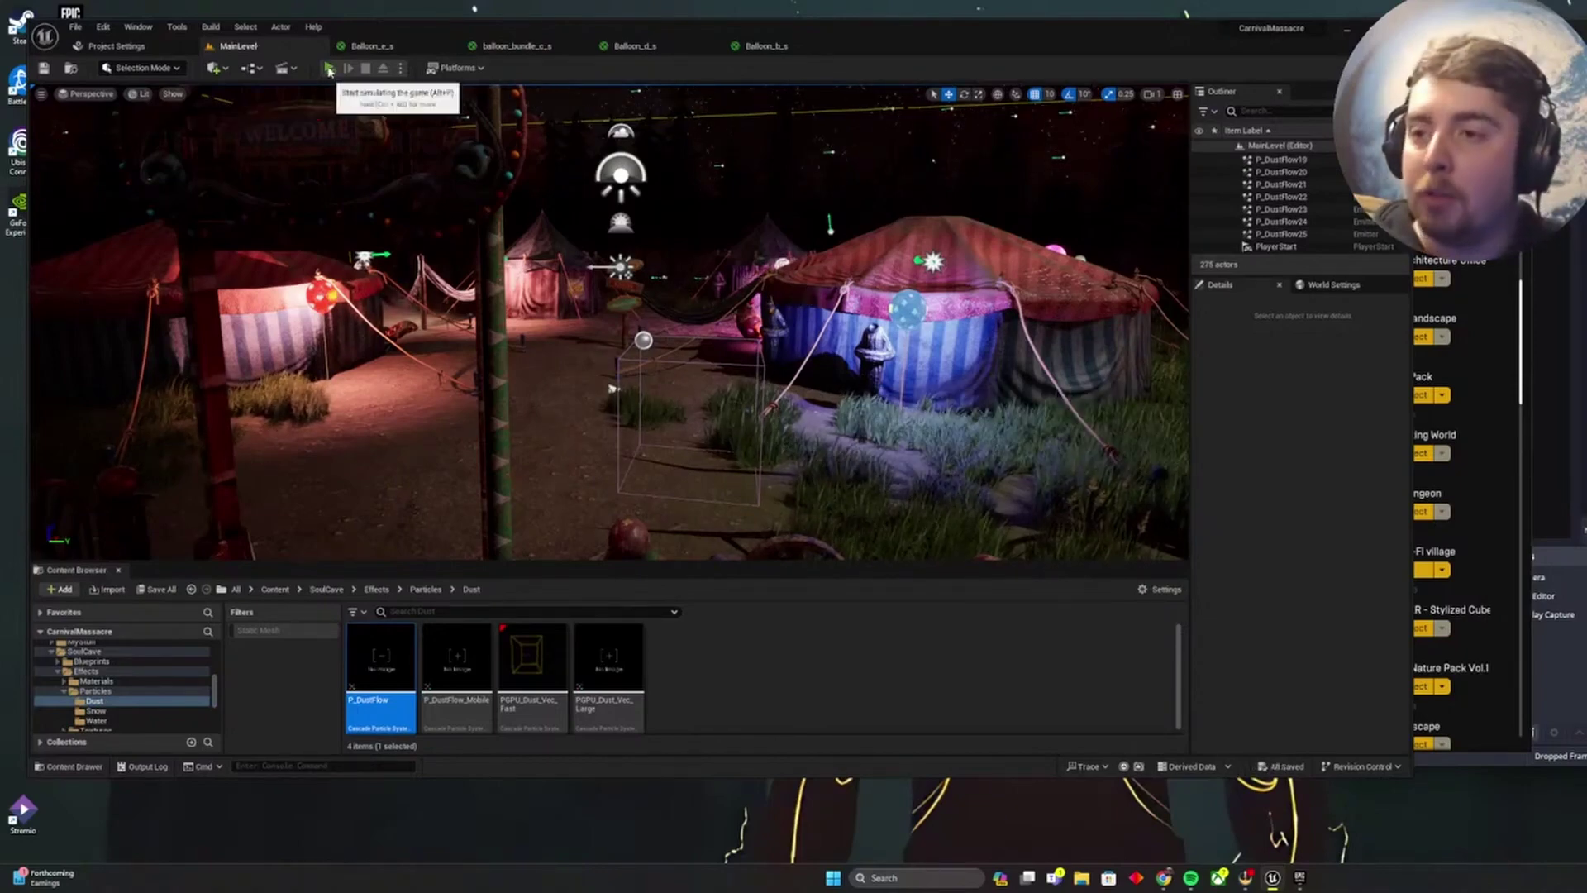
{"action": "left_click", "coordinate": [329, 69]}
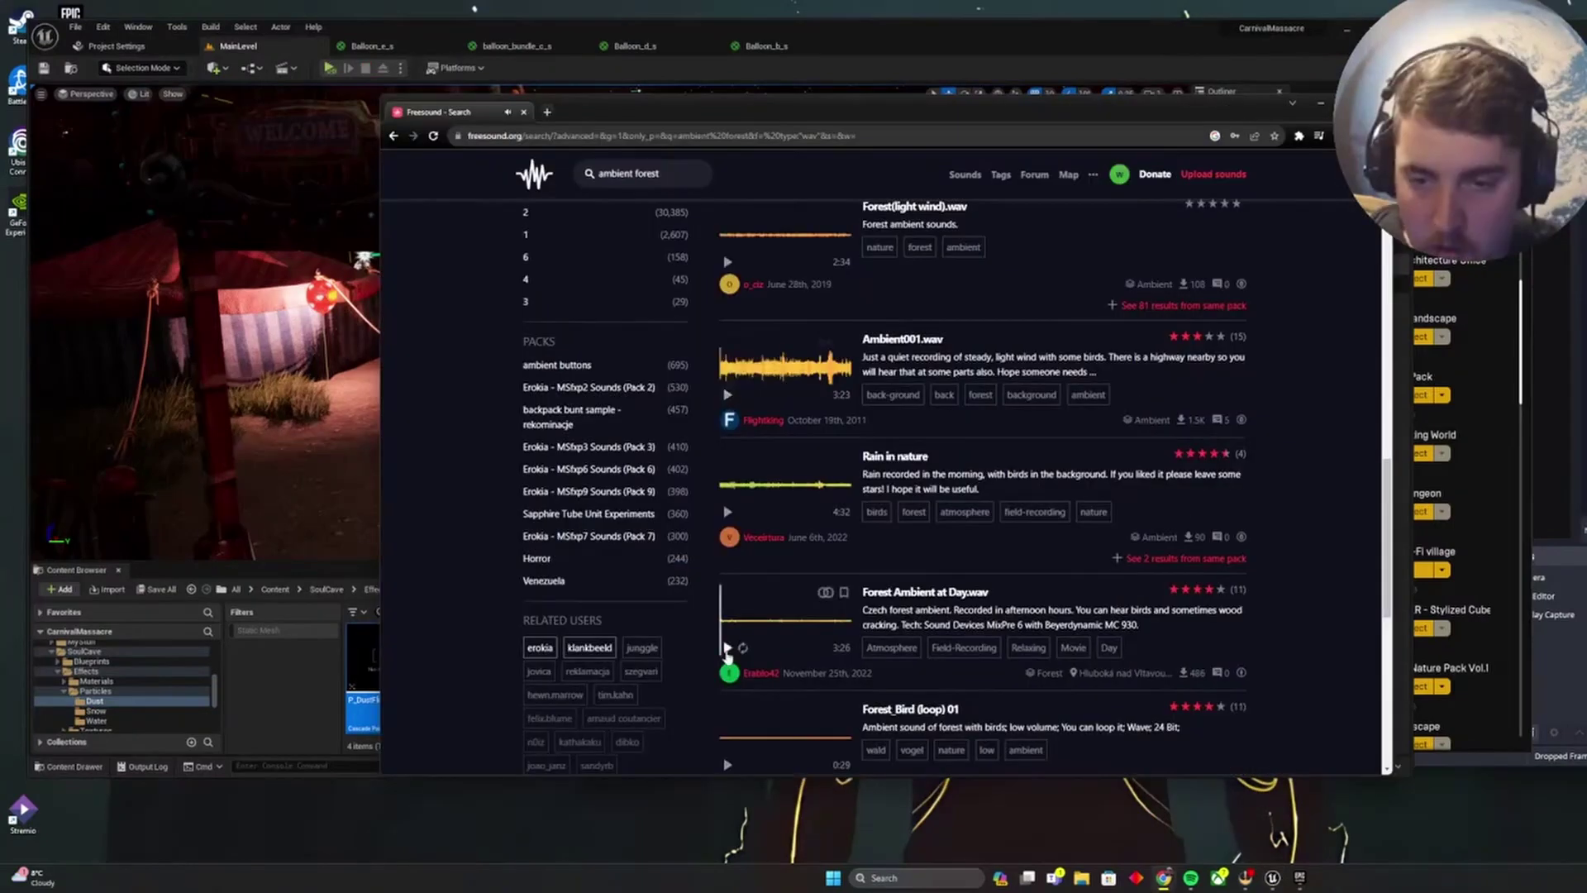
Listen to several parts of Forest Ambient at Day.wav in the Freesound results in the browser.
{"action": "left_click", "coordinate": [728, 649]}
{"action": "left_click", "coordinate": [753, 625]}
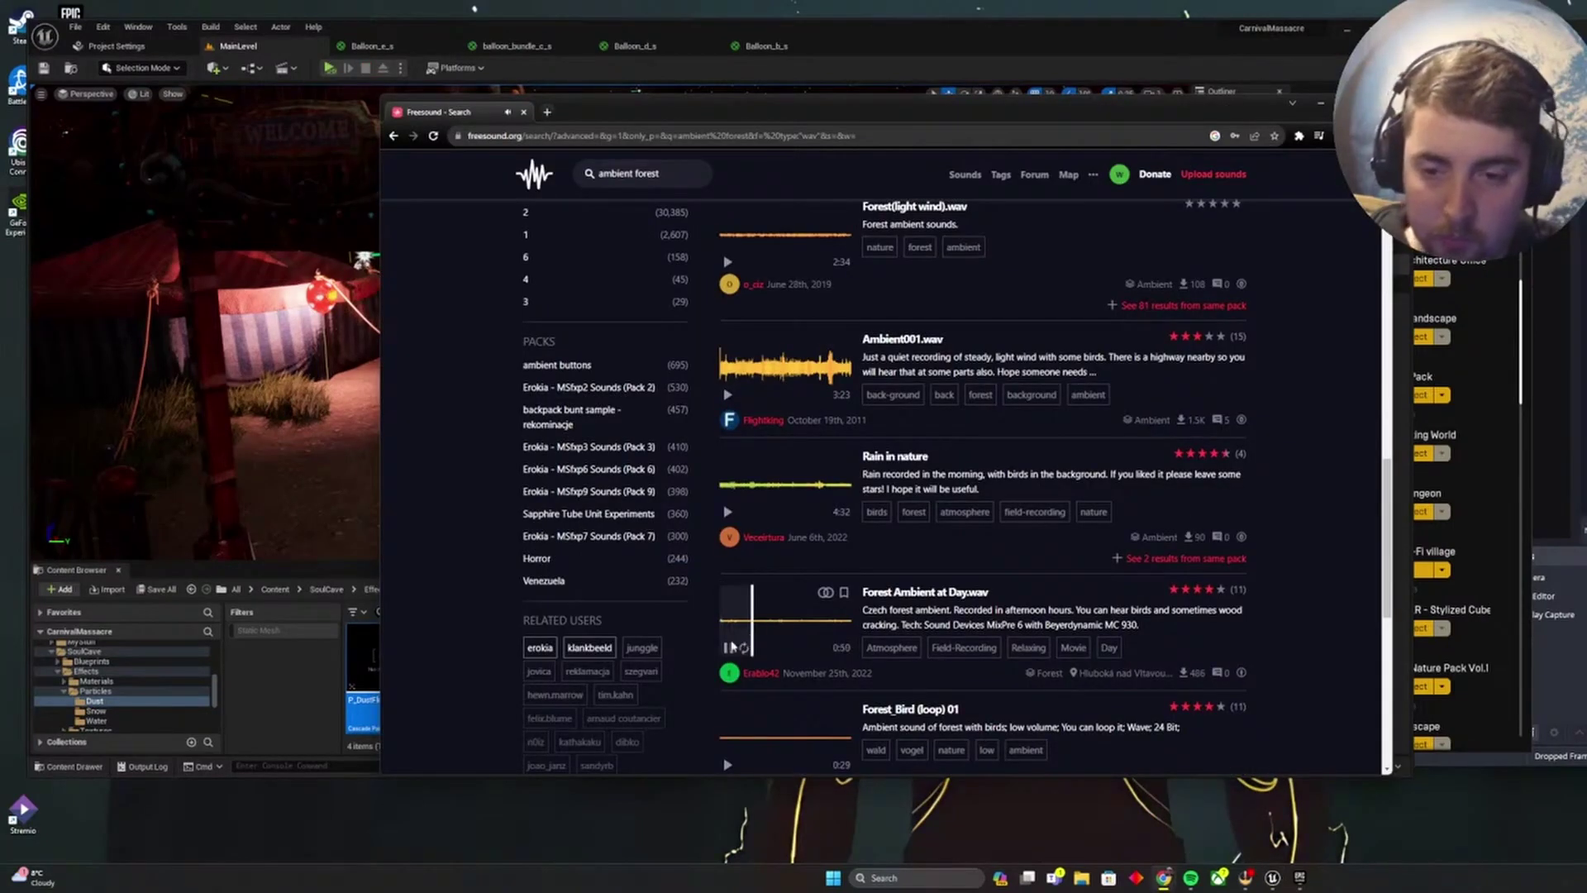
{"action": "left_click", "coordinate": [779, 633]}
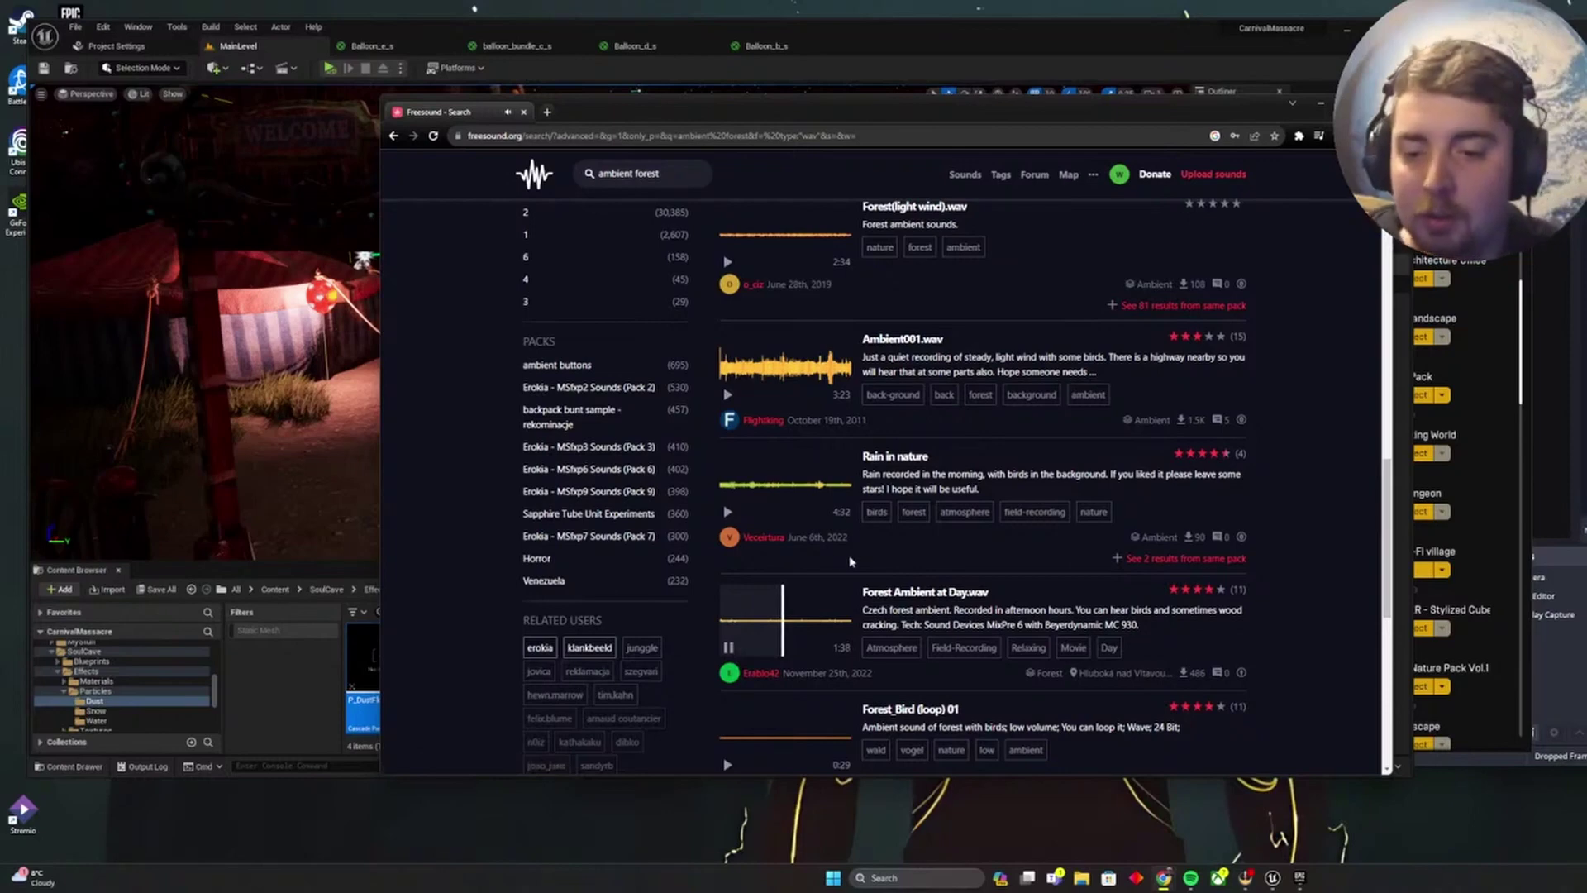
{"action": "left_click", "coordinate": [809, 630]}
{"action": "left_click", "coordinate": [831, 630]}
{"action": "left_click", "coordinate": [747, 628]}
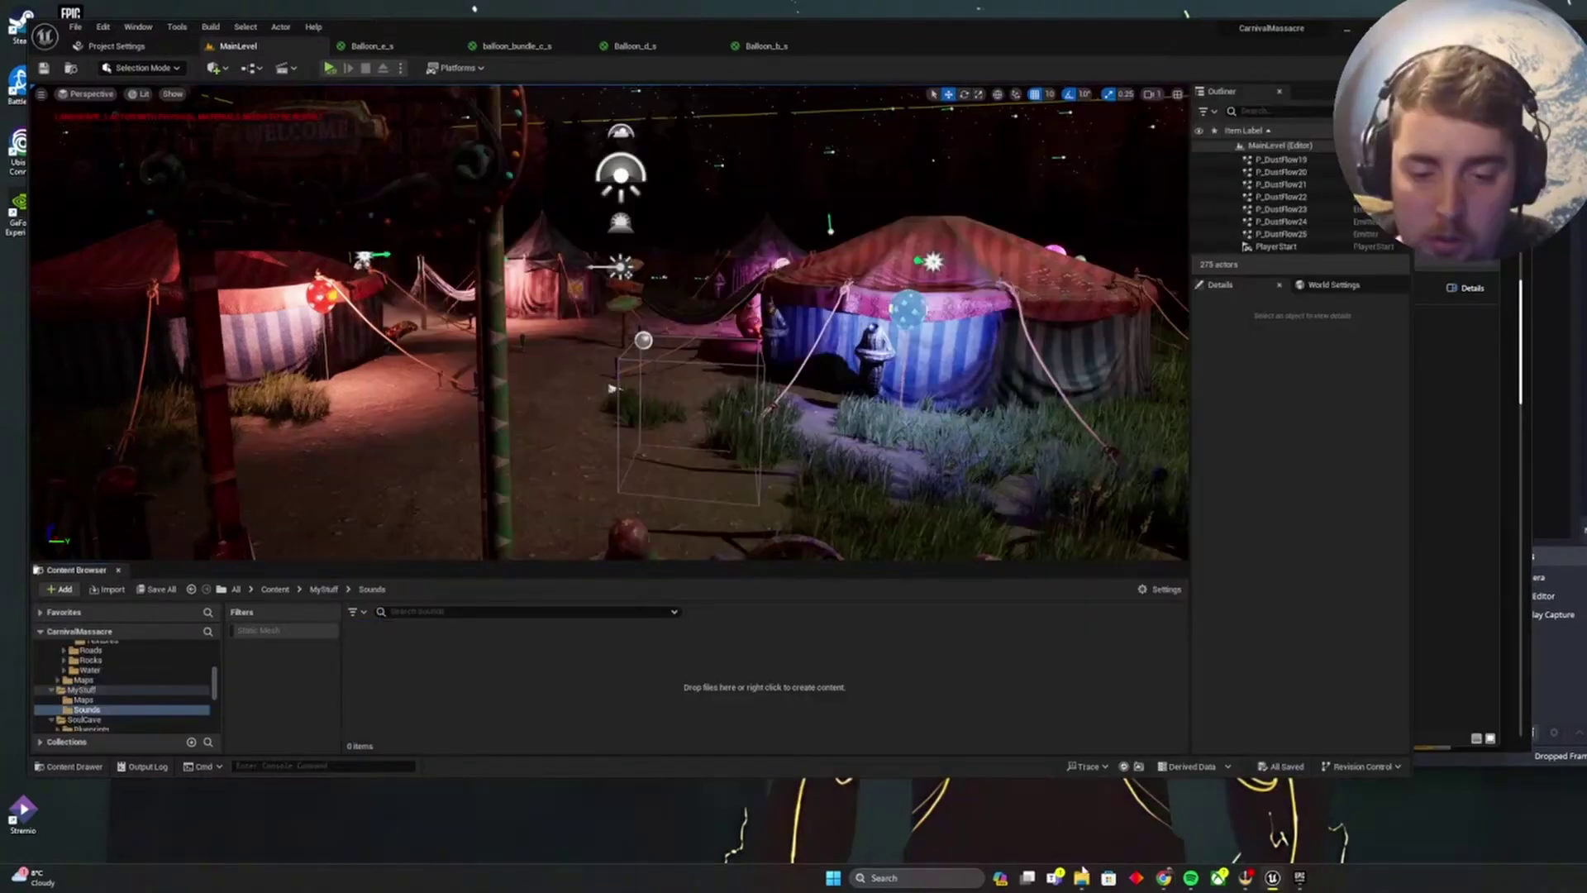
Import the S_AmbientForest and S_TentNoise sound files from the Sounds folder in File Explorer into the project's MyStuff/Sounds folder.
{"action": "mouse_move", "coordinate": [1082, 878]}
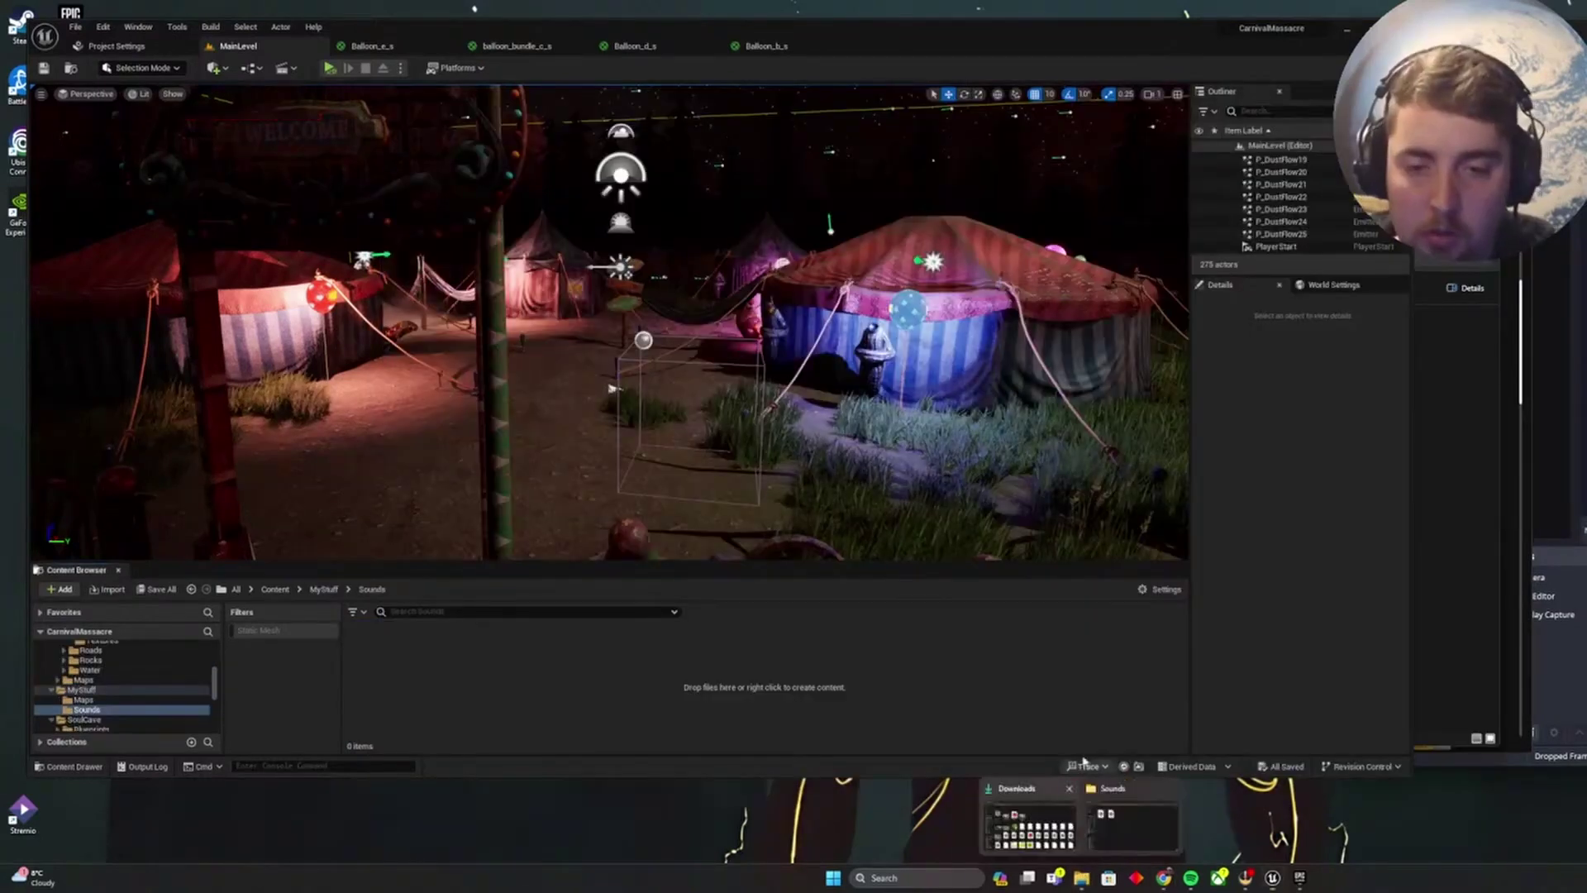
{"action": "left_click", "coordinate": [1121, 823]}
{"action": "left_click_drag", "start_coordinate": [835, 509], "coordinate": [435, 674]}
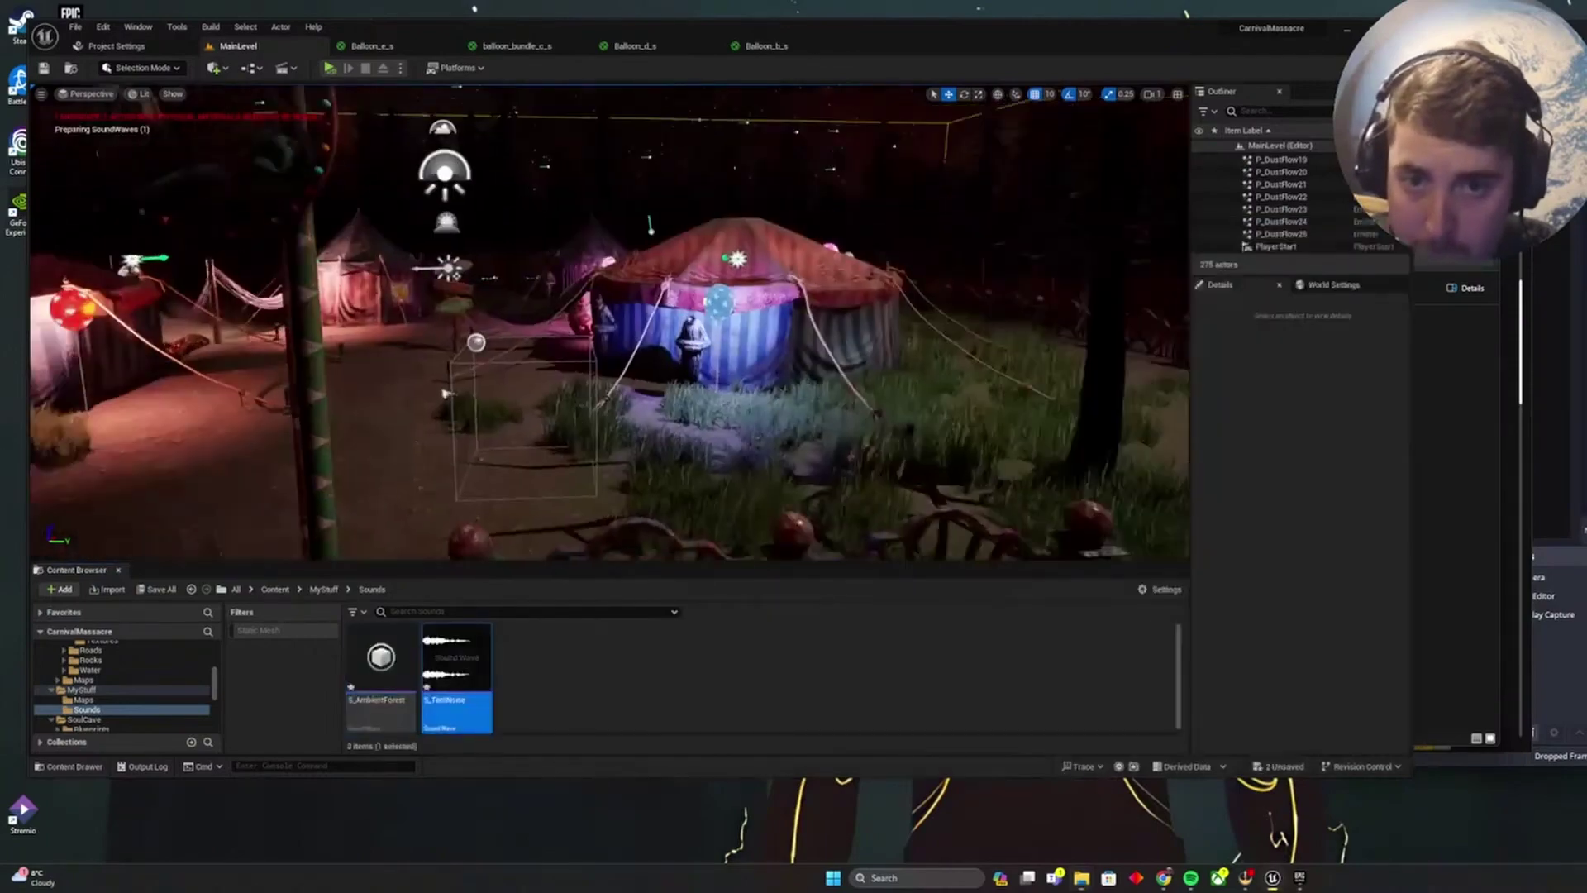
{"action": "right_click_drag", "start_coordinate": [1092, 226], "coordinate": [910, 226]}
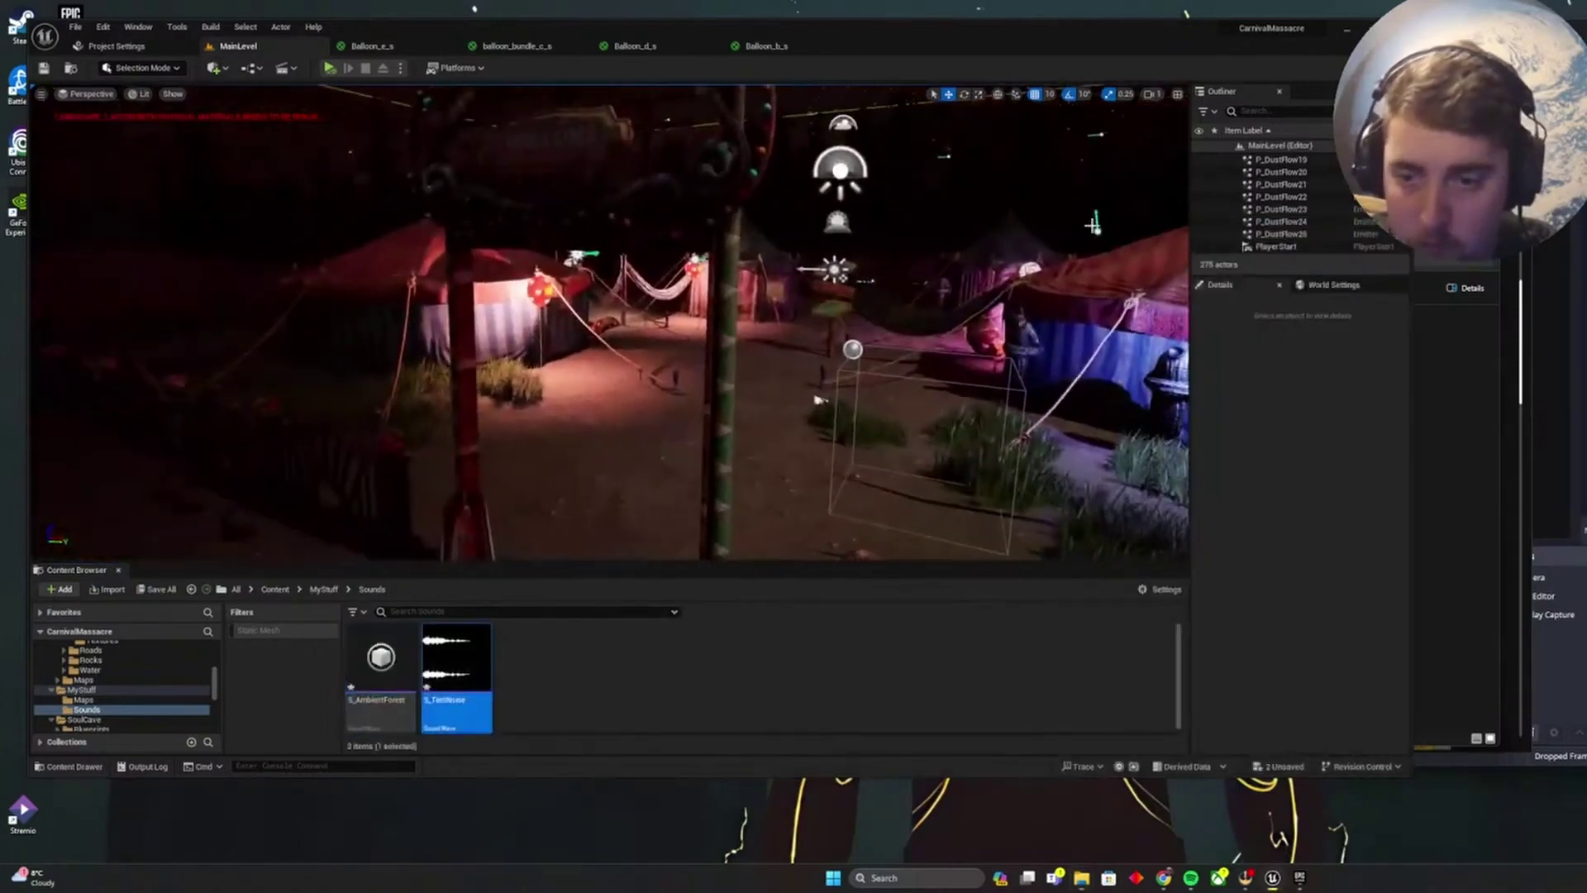
{"action": "mouse_move", "coordinate": [912, 289]}
{"action": "right_mouse_down"}
{"action": "mouse_move", "coordinate": [876, 291]}
{"action": "mouse_move", "coordinate": [912, 289]}
{"action": "right_mouse_up"}
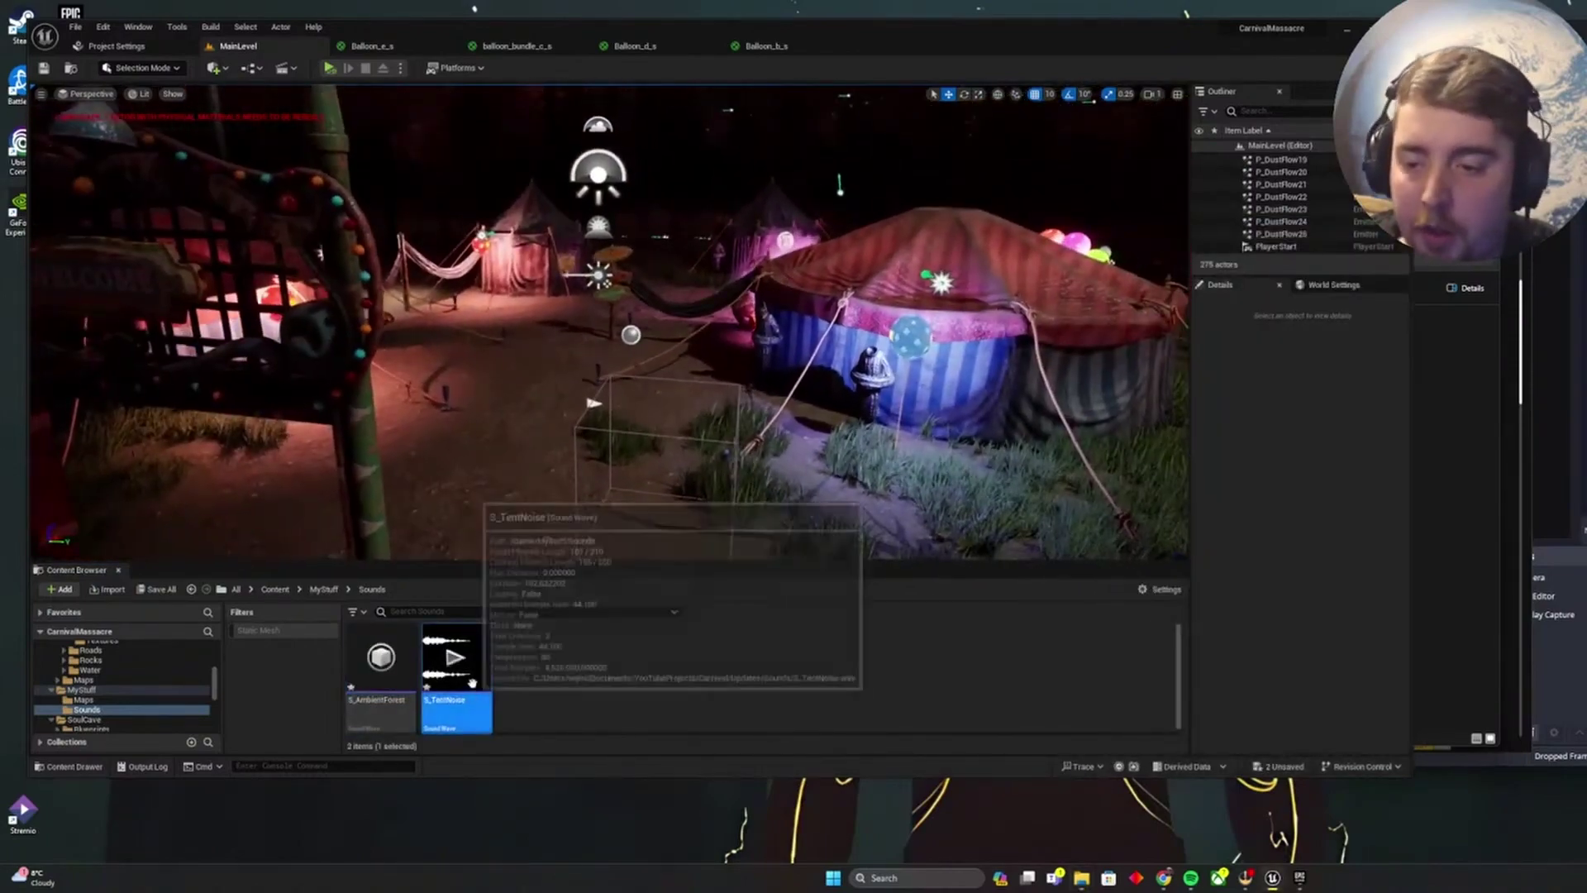
Create a sound cue from S_AmbientForest, check its attenuation override, and place the cue in the level above the path between the tents.
{"action": "left_click", "coordinate": [382, 659]}
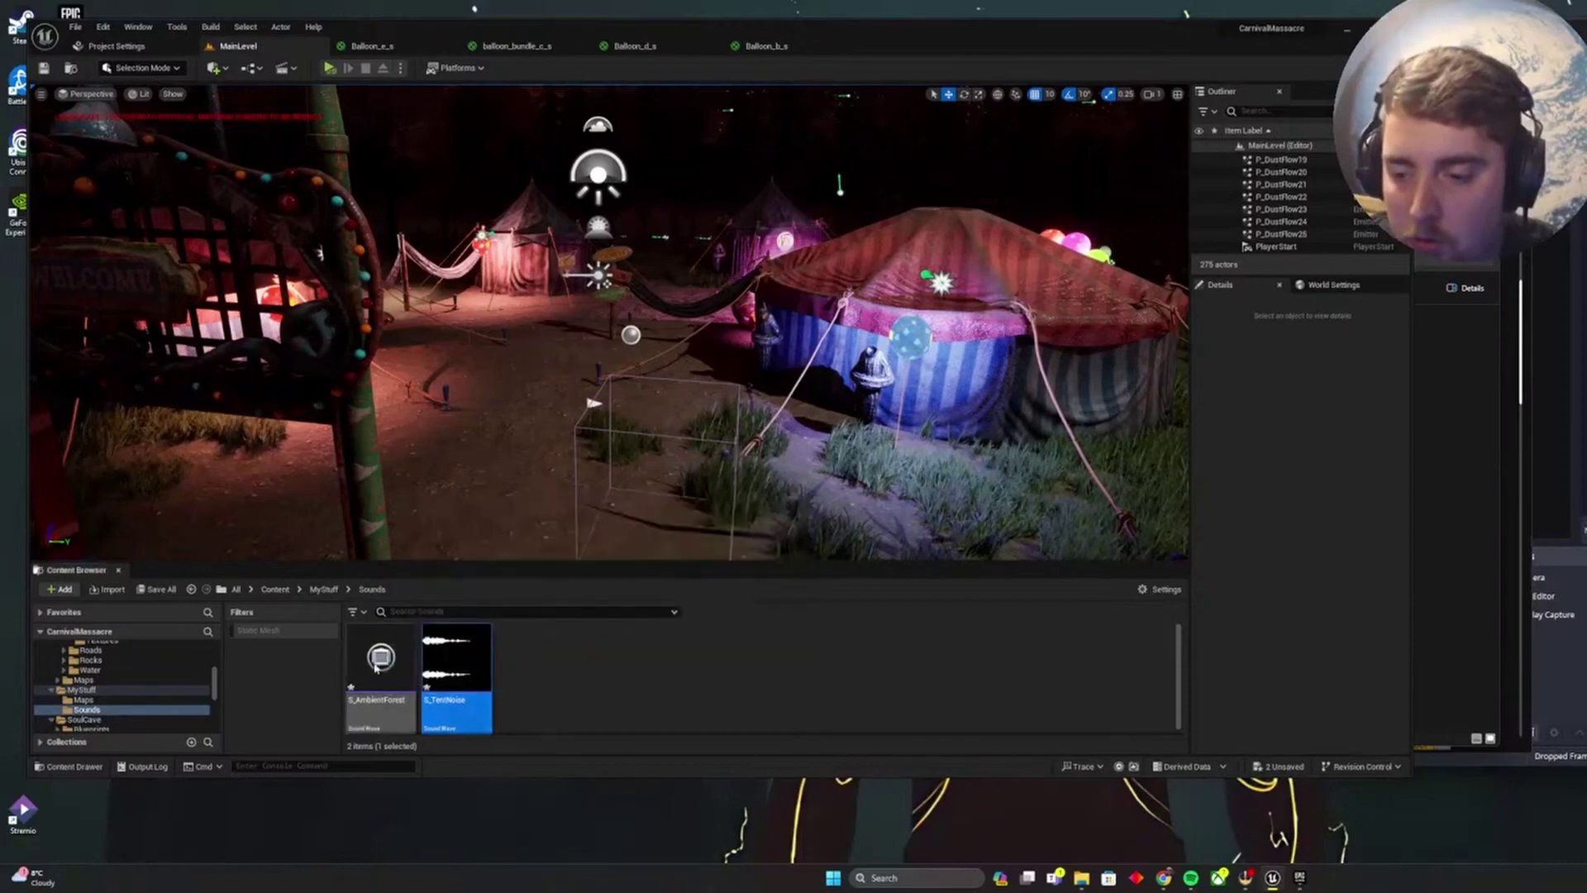
{"action": "left_click", "coordinate": [392, 685]}
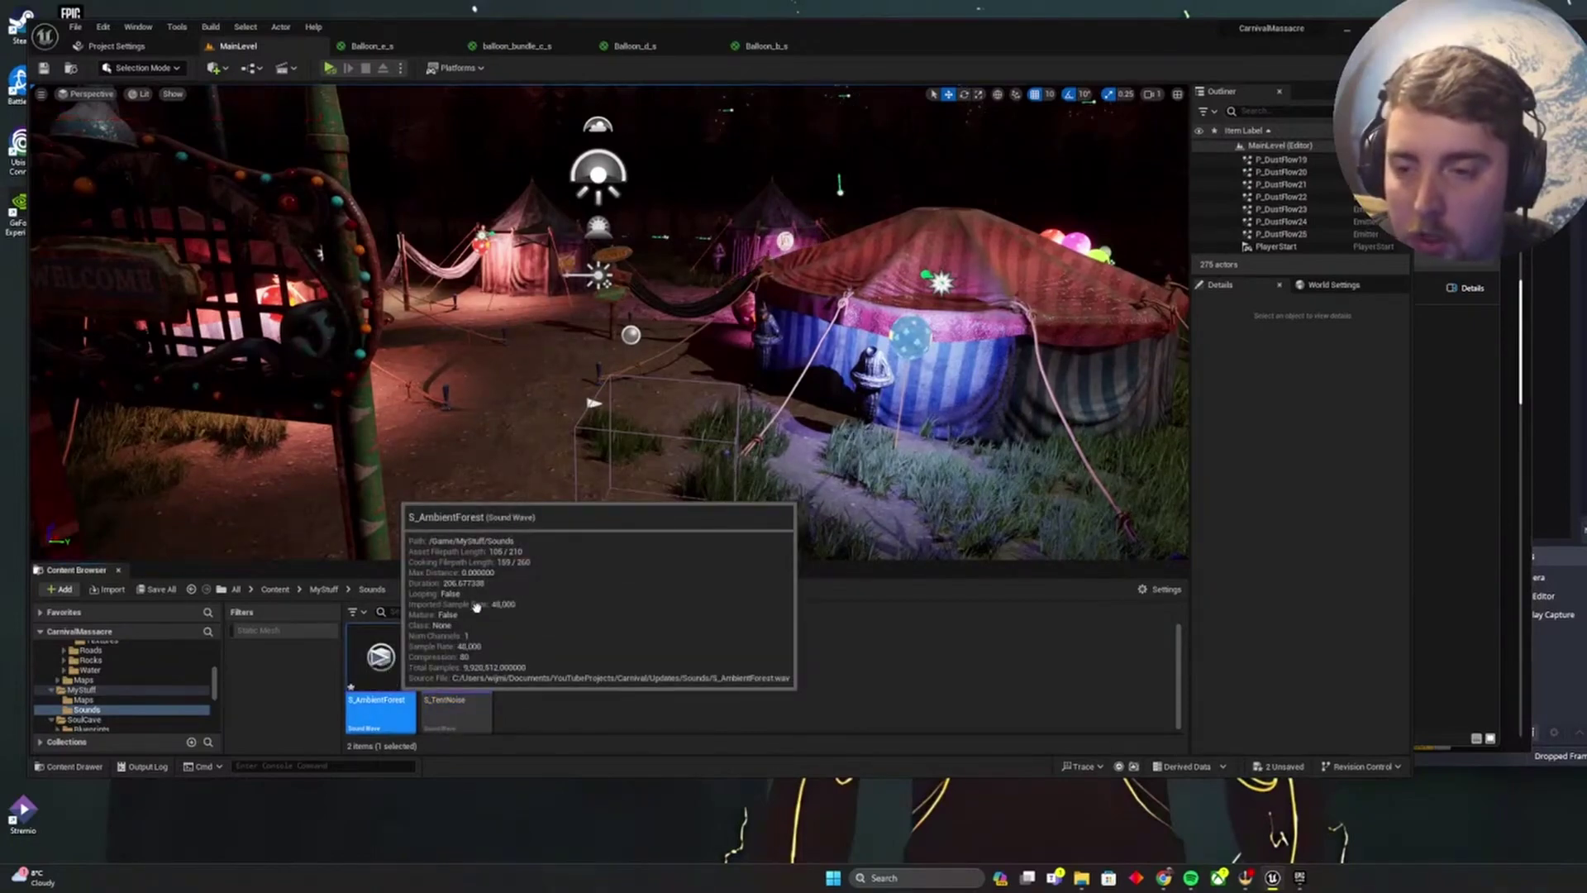
{"action": "right_click", "coordinate": [405, 678]}
{"action": "left_click", "coordinate": [472, 206]}
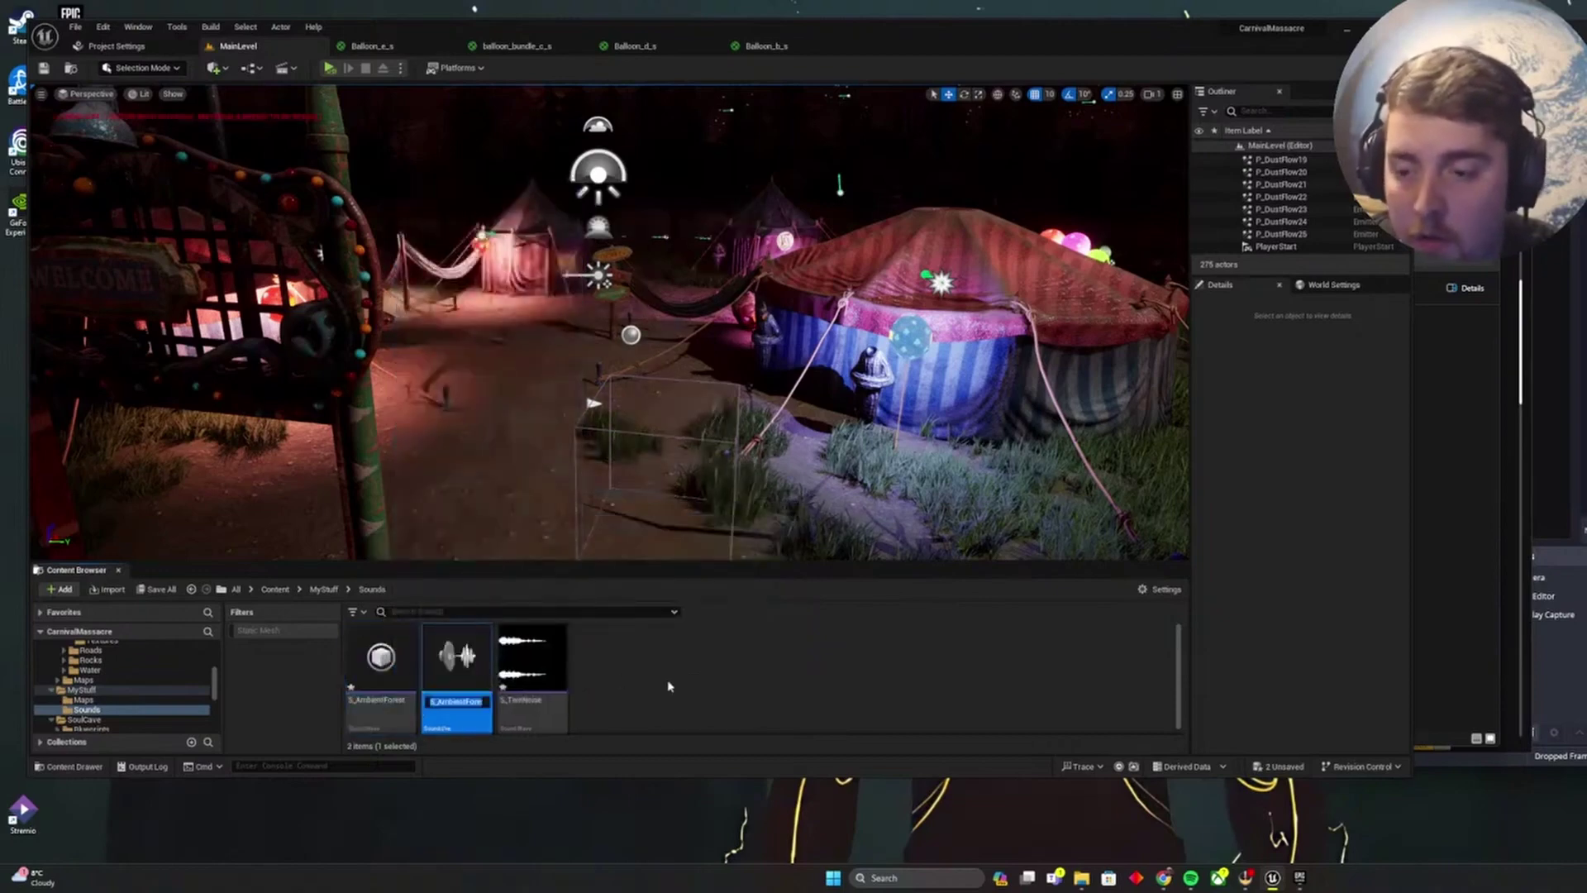
{"action": "double_click", "coordinate": [446, 701]}
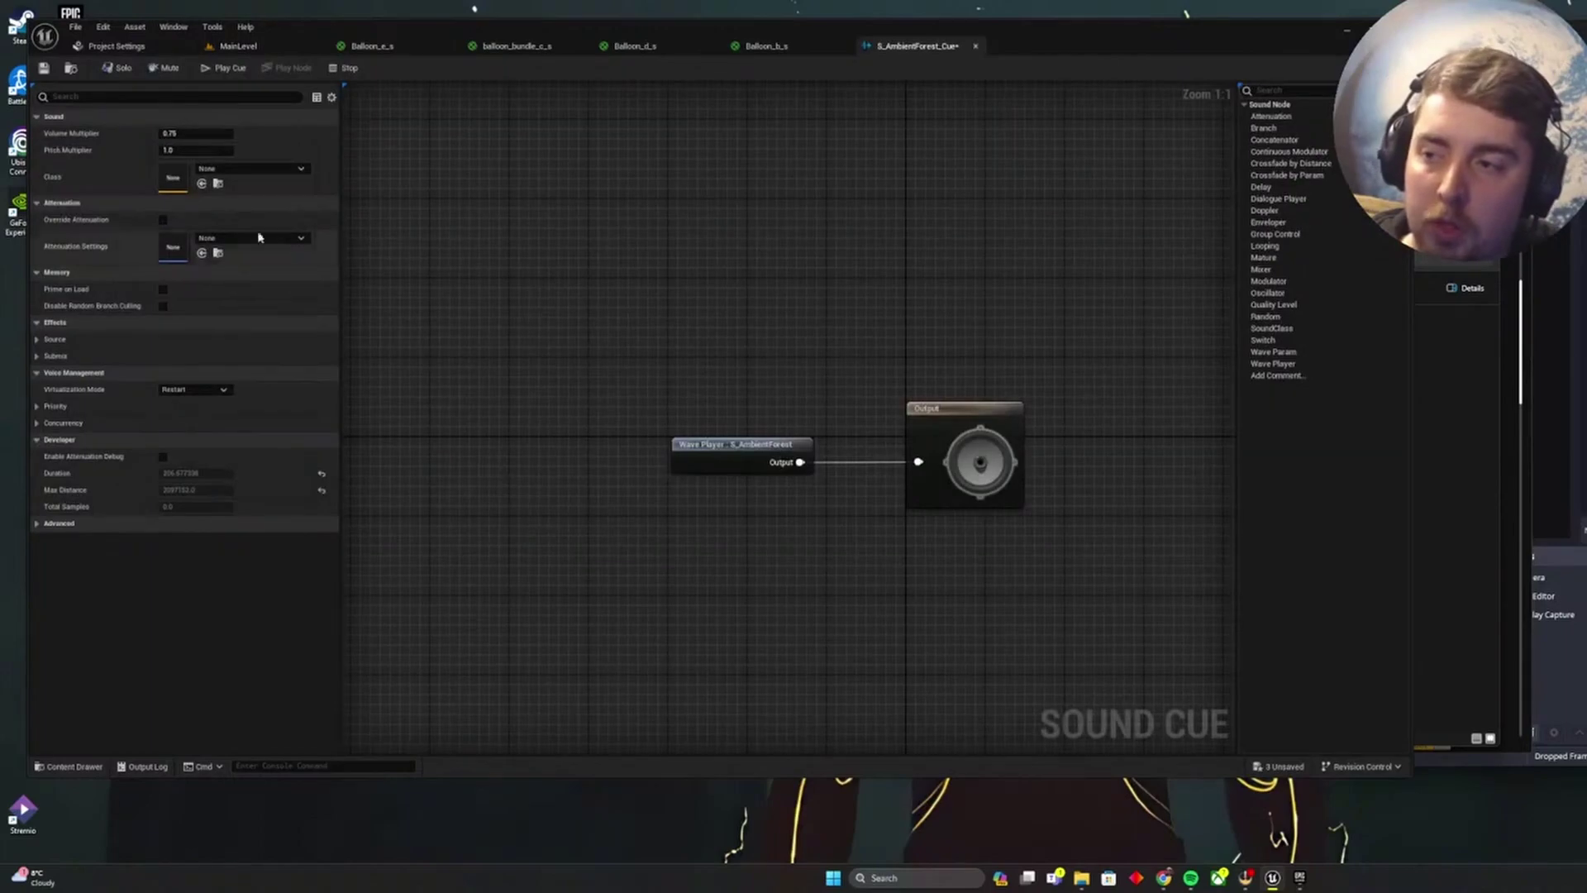
{"action": "left_click", "coordinate": [163, 219]}
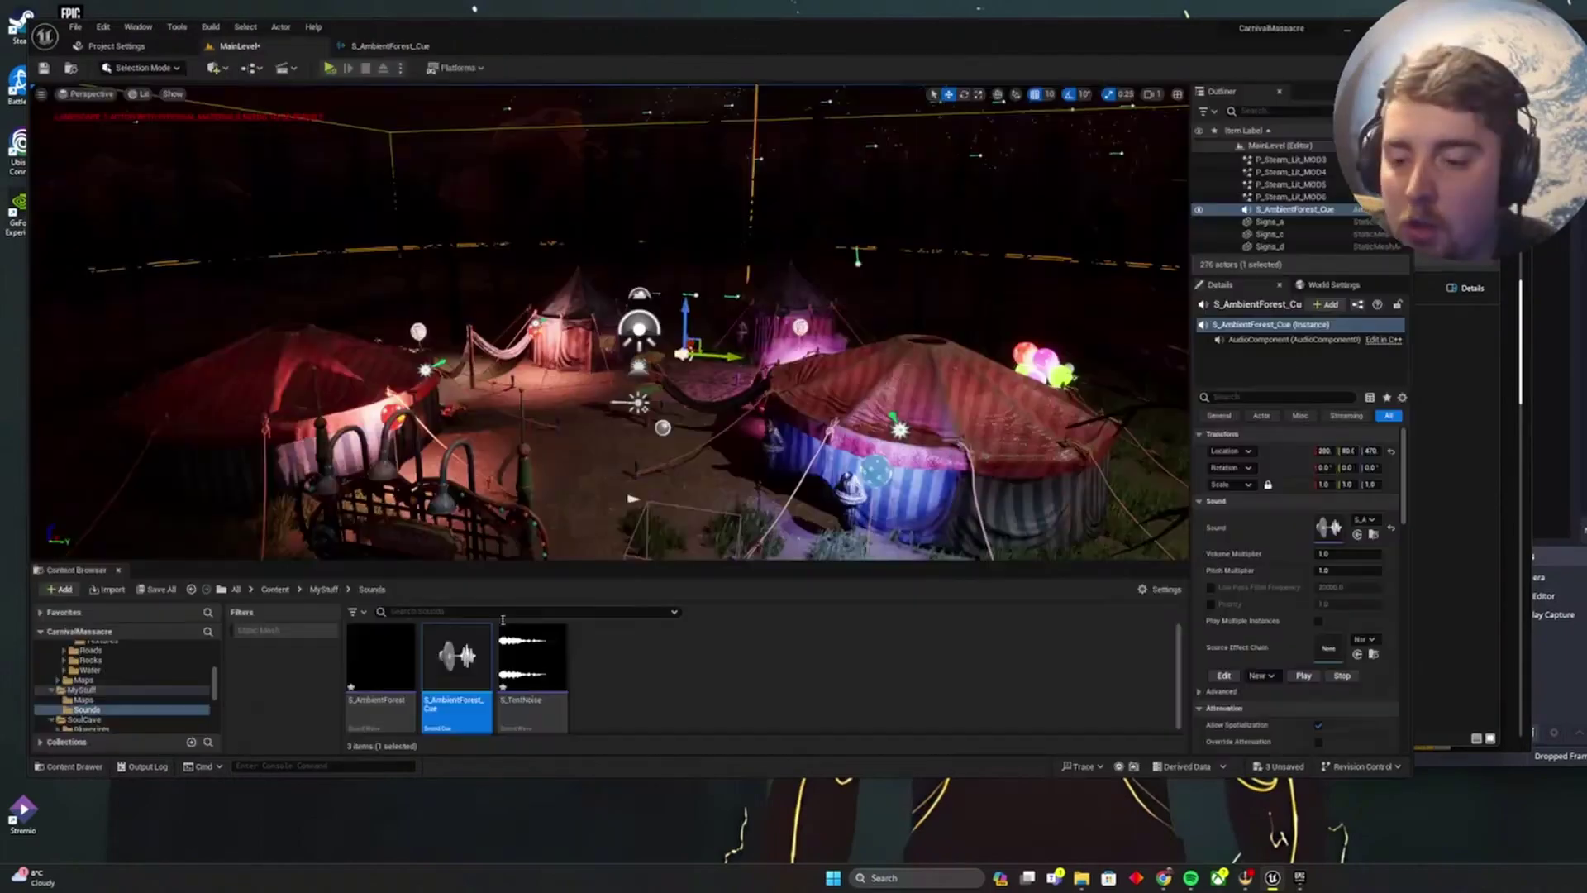
Create a sound cue from the S_TentNoise sound wave, keeping the default name.
{"action": "left_click", "coordinate": [556, 683]}
{"action": "right_click", "coordinate": [556, 683]}
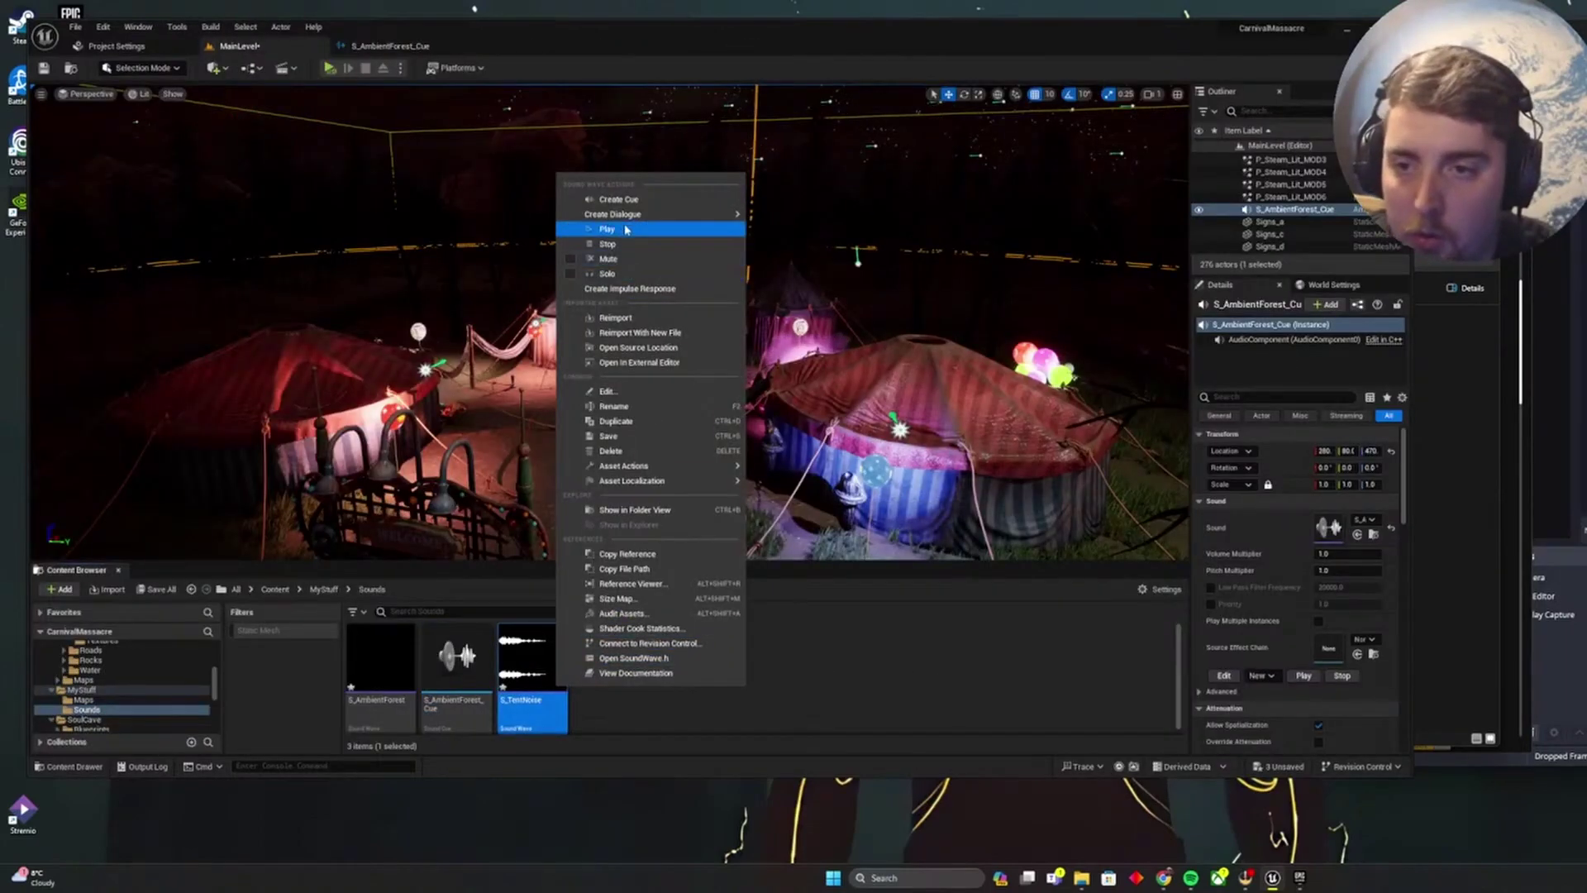
{"action": "left_click", "coordinate": [619, 199]}
{"action": "key", "text": "Return"}
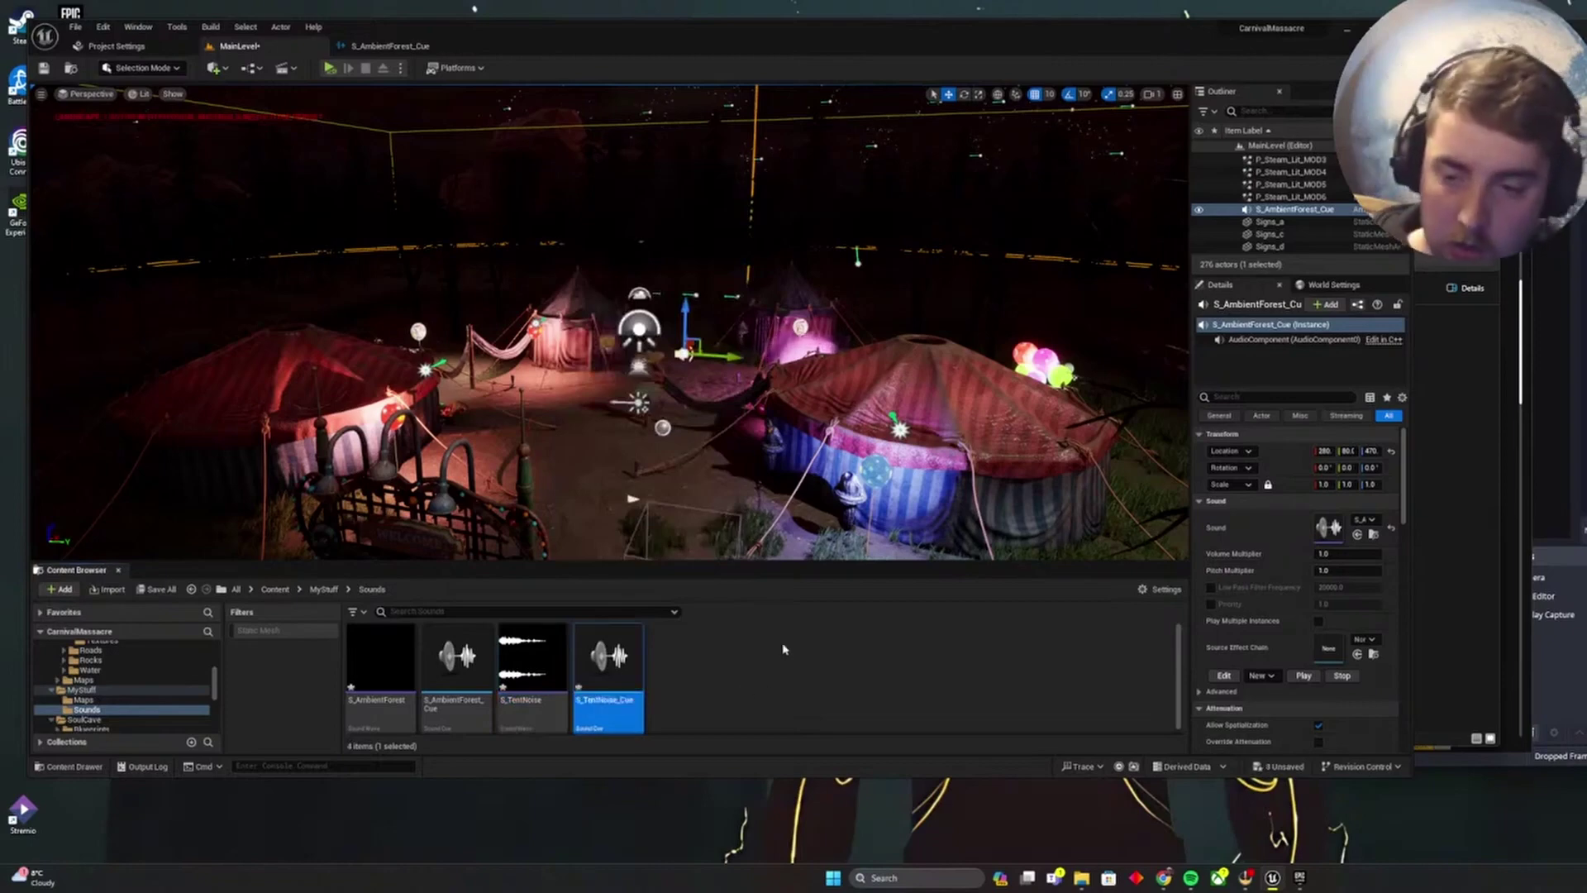
Override the attenuation in S_TentNoise_Cue, with a falloff distance of 500 and an inner radius of 1000, and save the cue.
{"action": "double_click", "coordinate": [610, 705]}
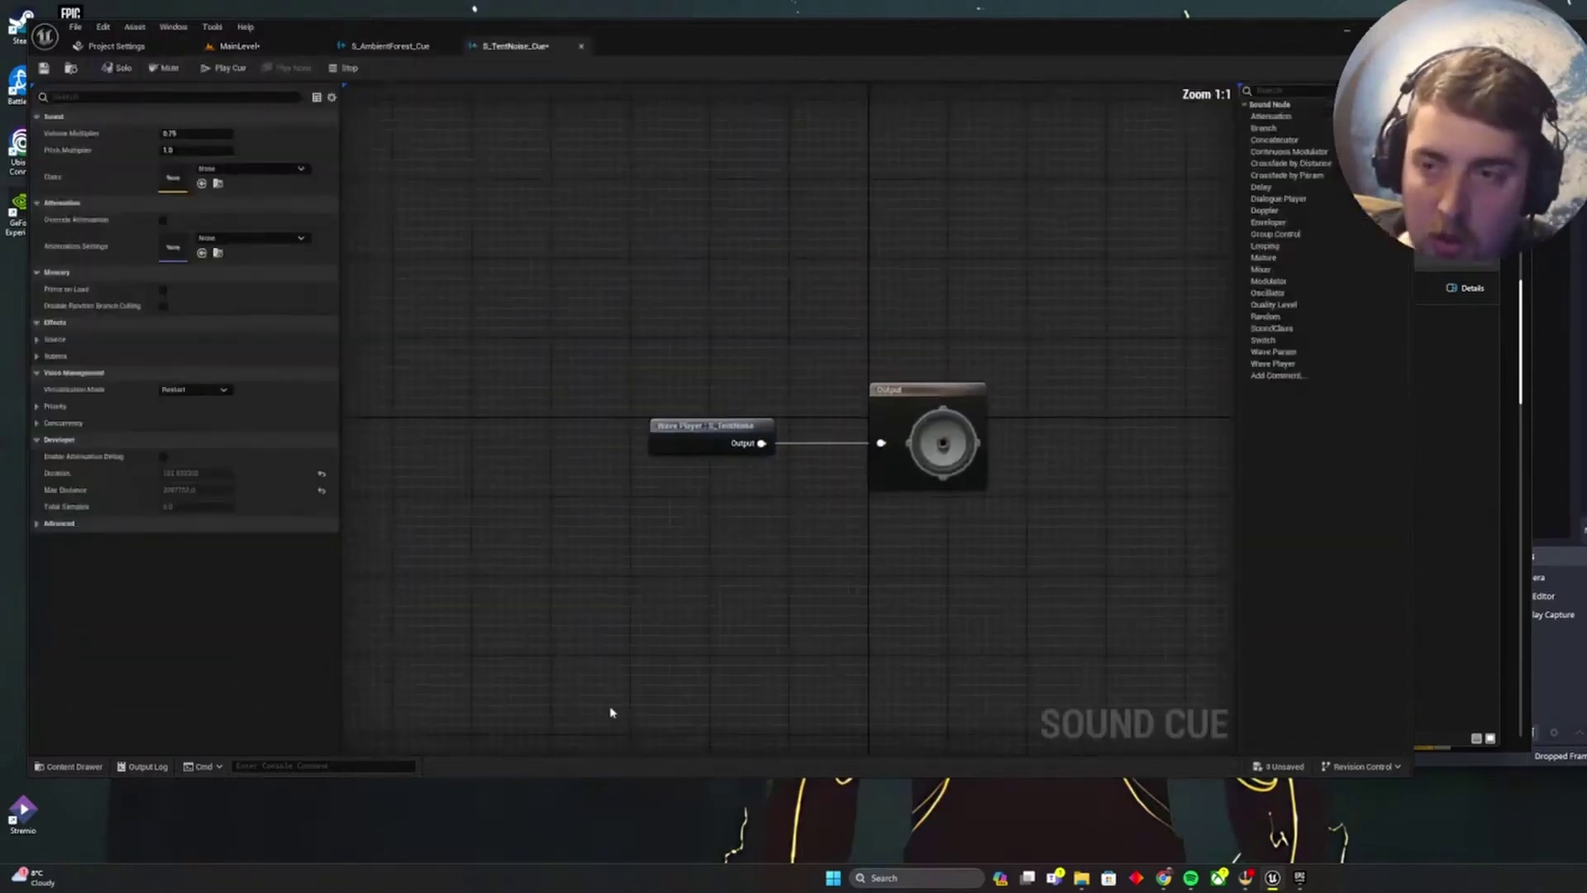
{"action": "left_click", "coordinate": [163, 220]}
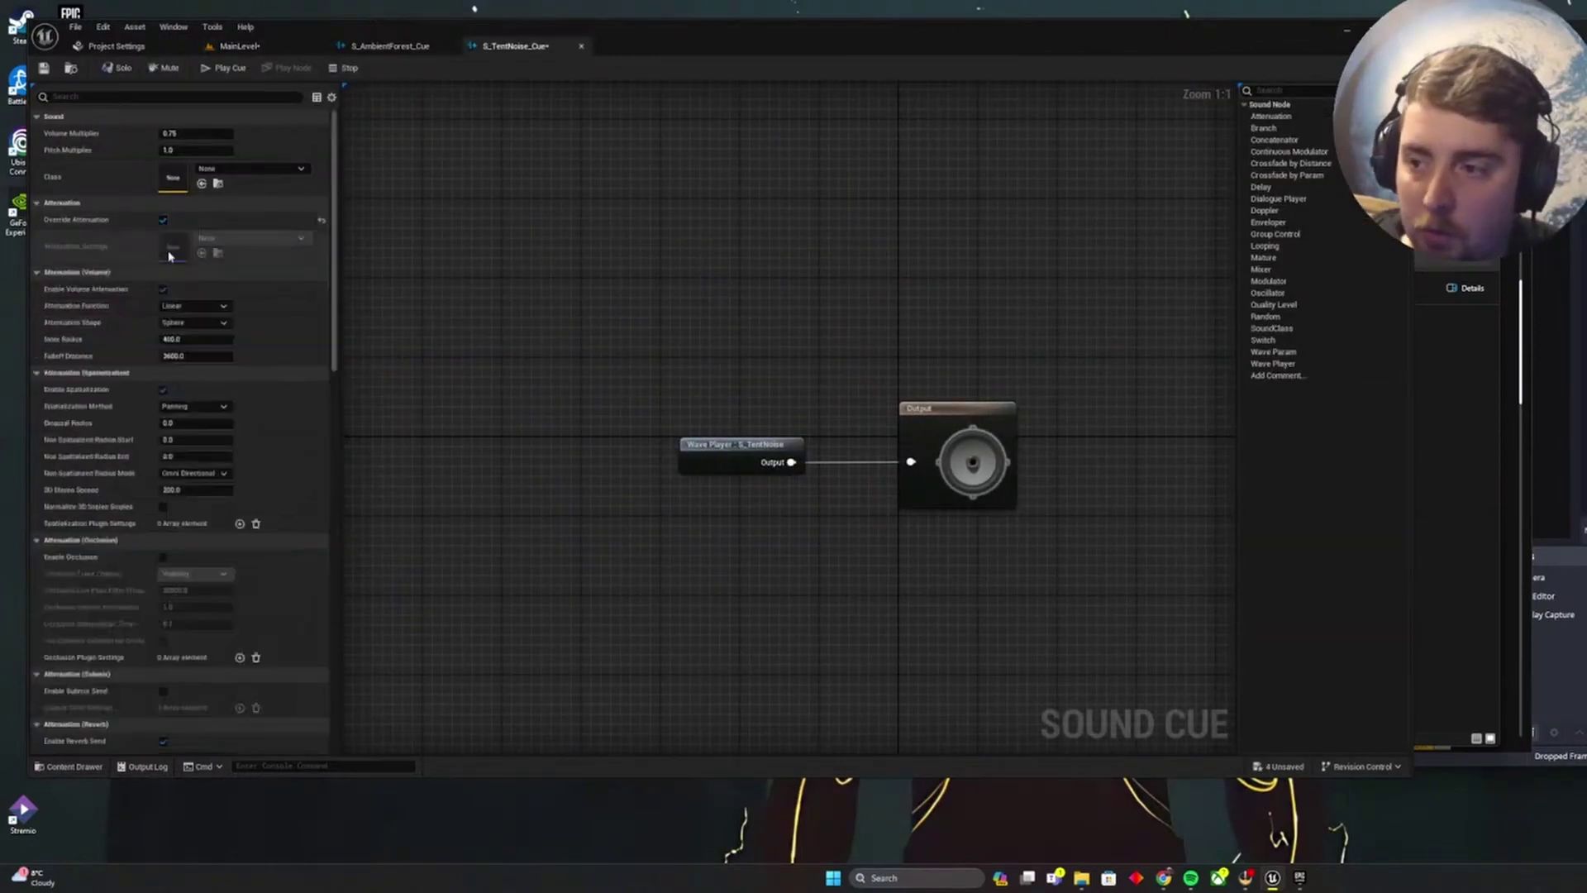
{"action": "left_click", "coordinate": [177, 356]}
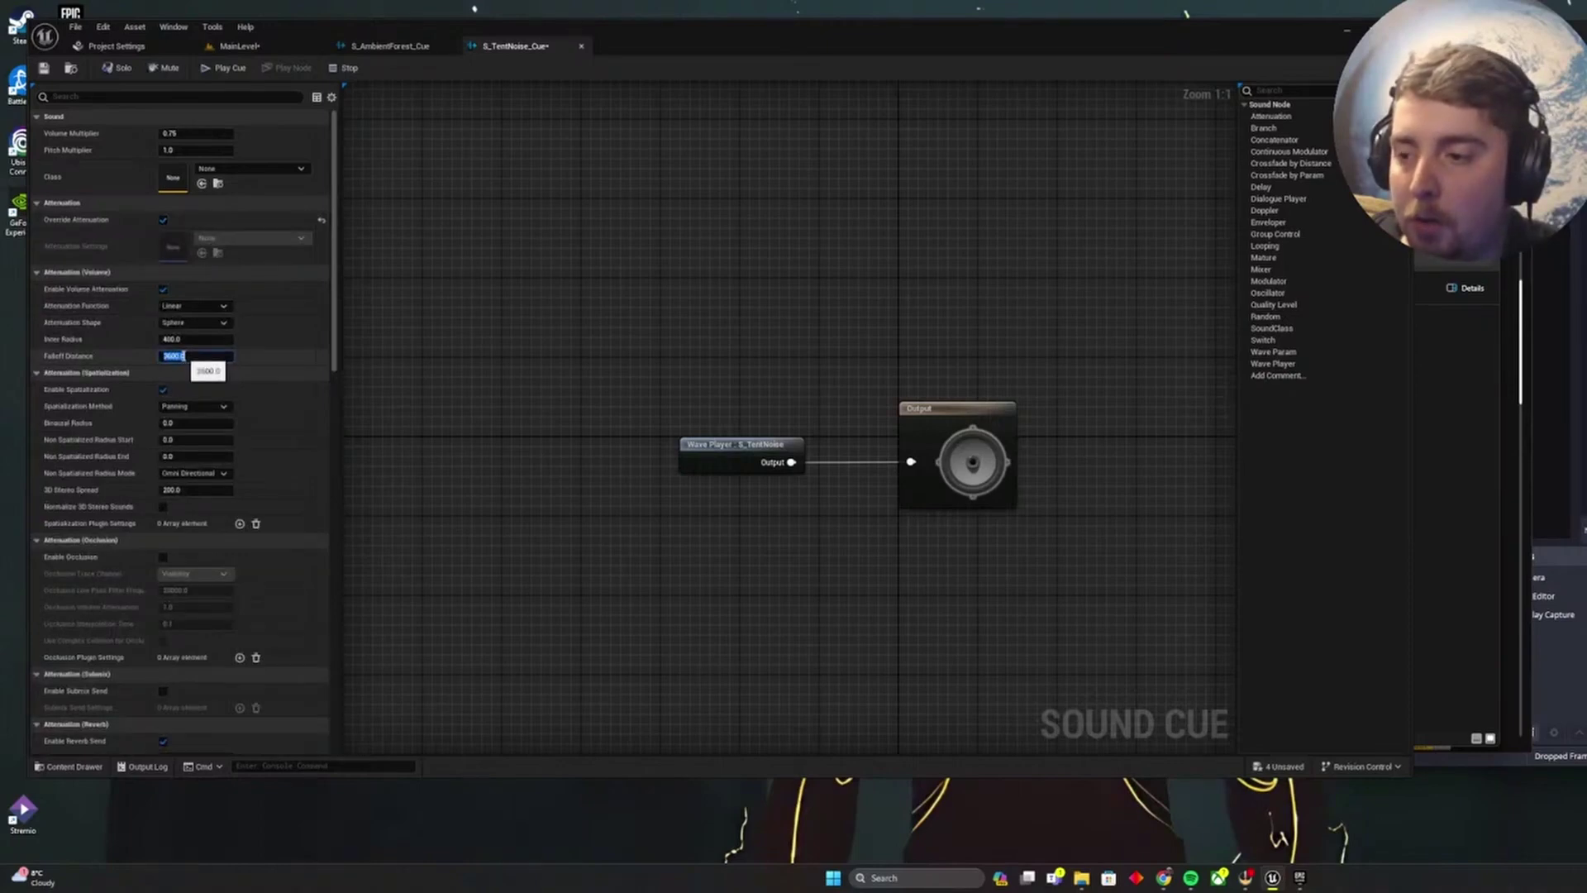
{"action": "type", "text": "5000"}
{"action": "key", "text": "Return"}
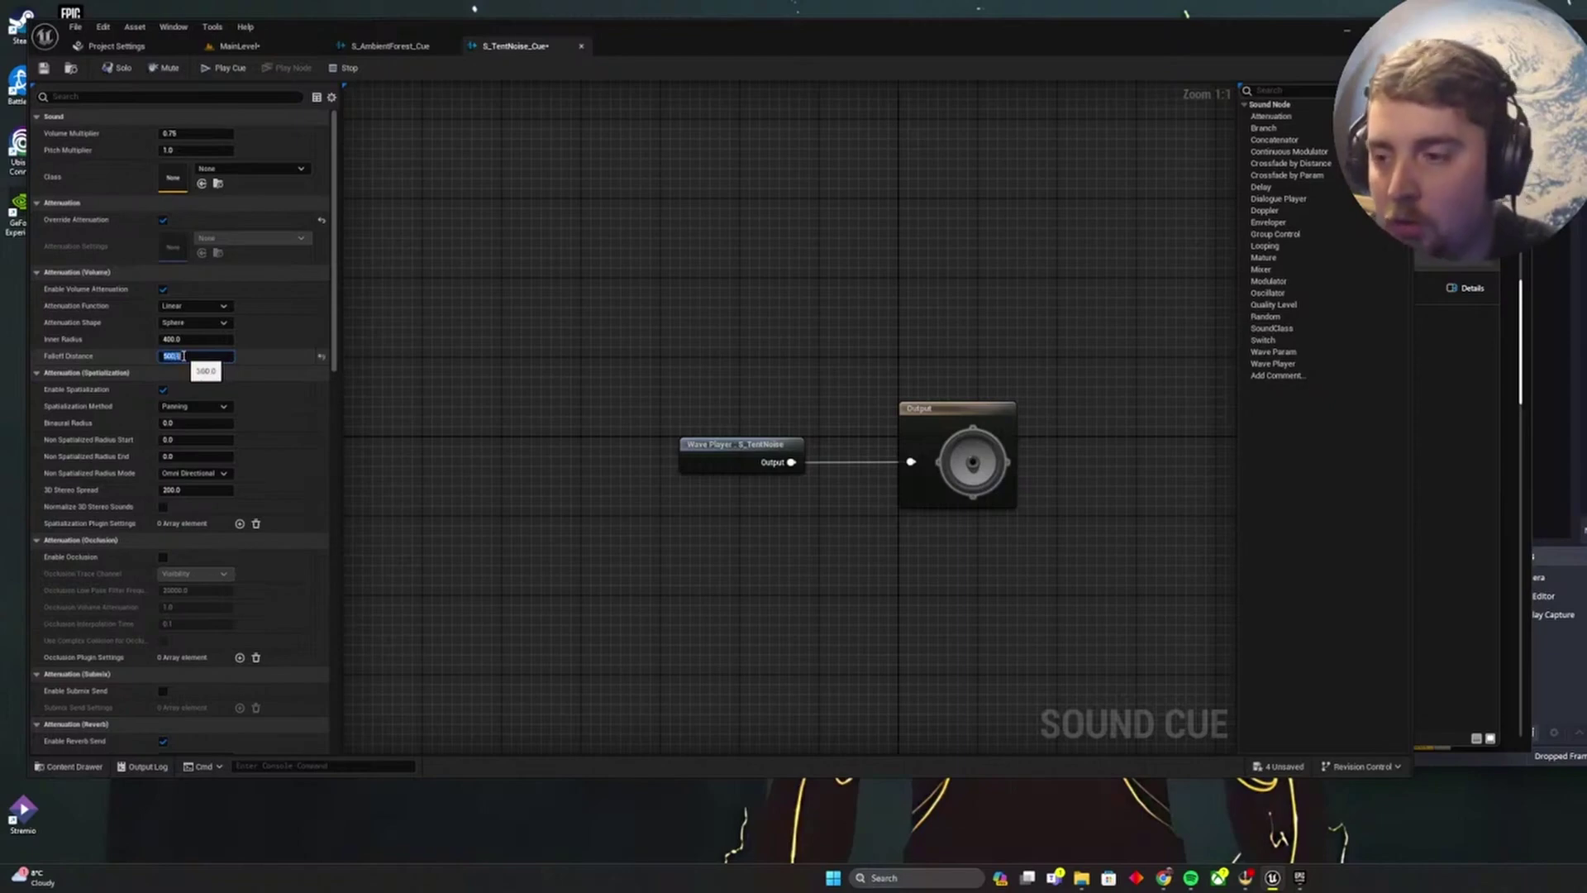
{"action": "left_click", "coordinate": [175, 339]}
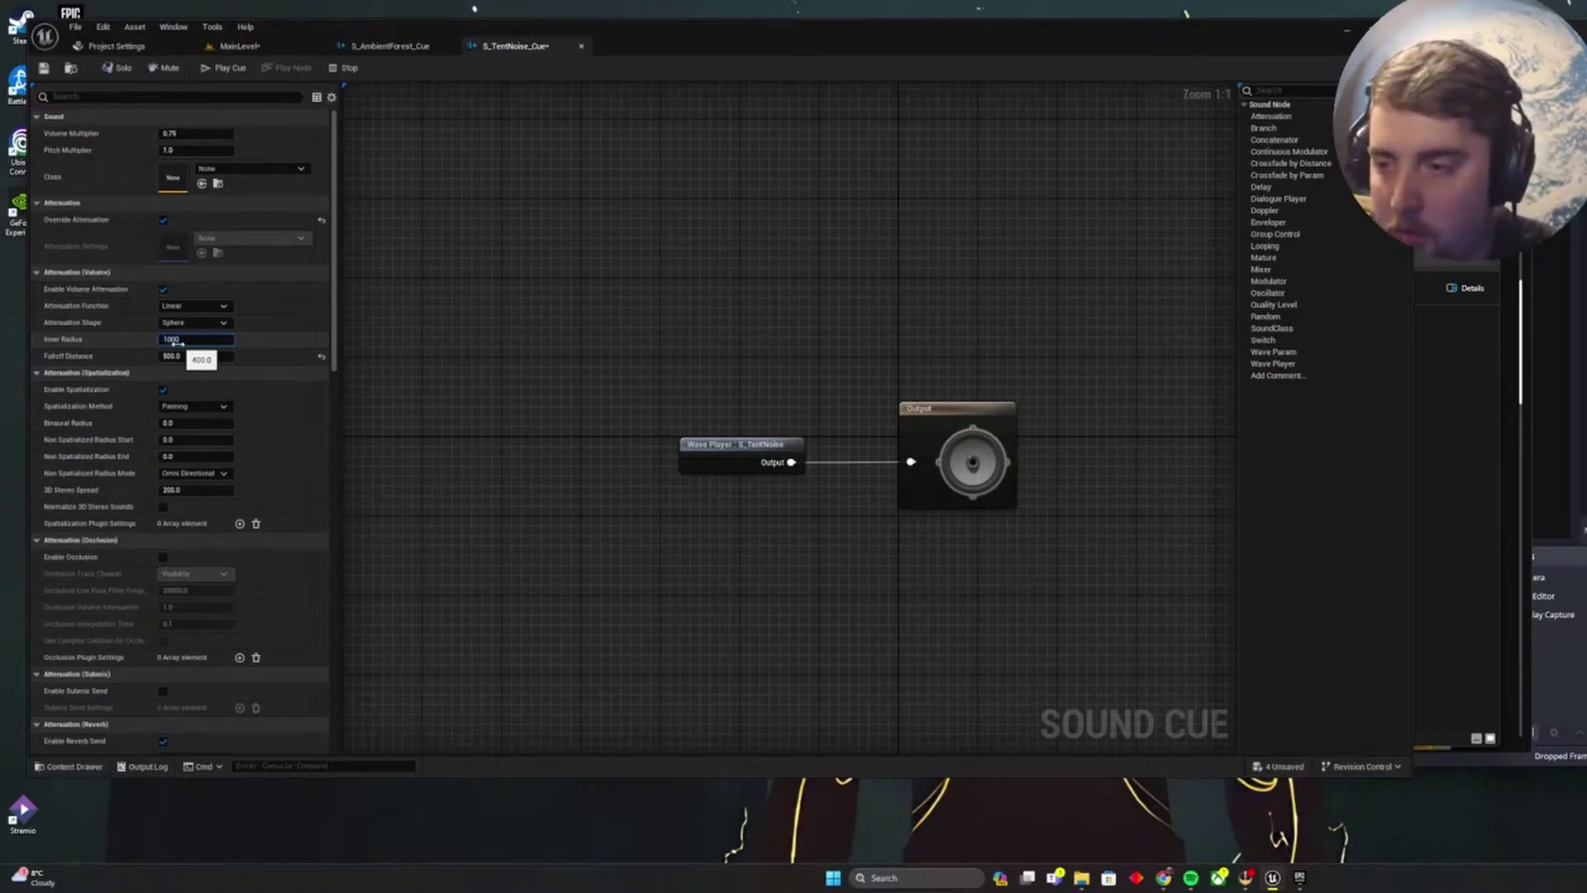
{"action": "key", "text": "Return"}
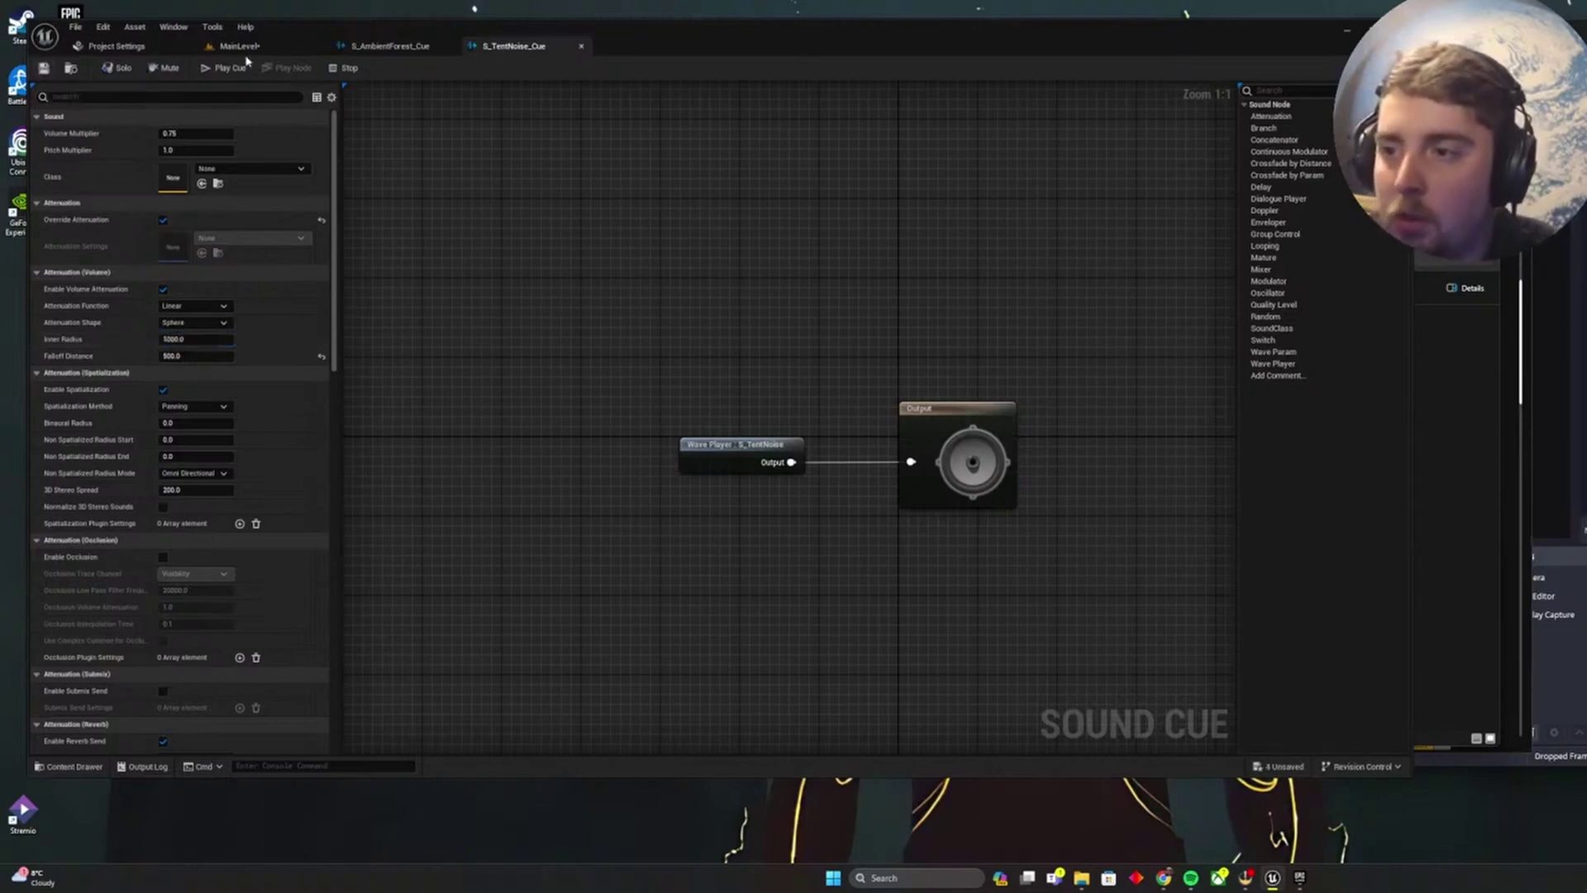
Return to MainLevel and place S_TentNoise_Cue at the large blue-striped tent.
{"action": "left_click", "coordinate": [240, 46]}
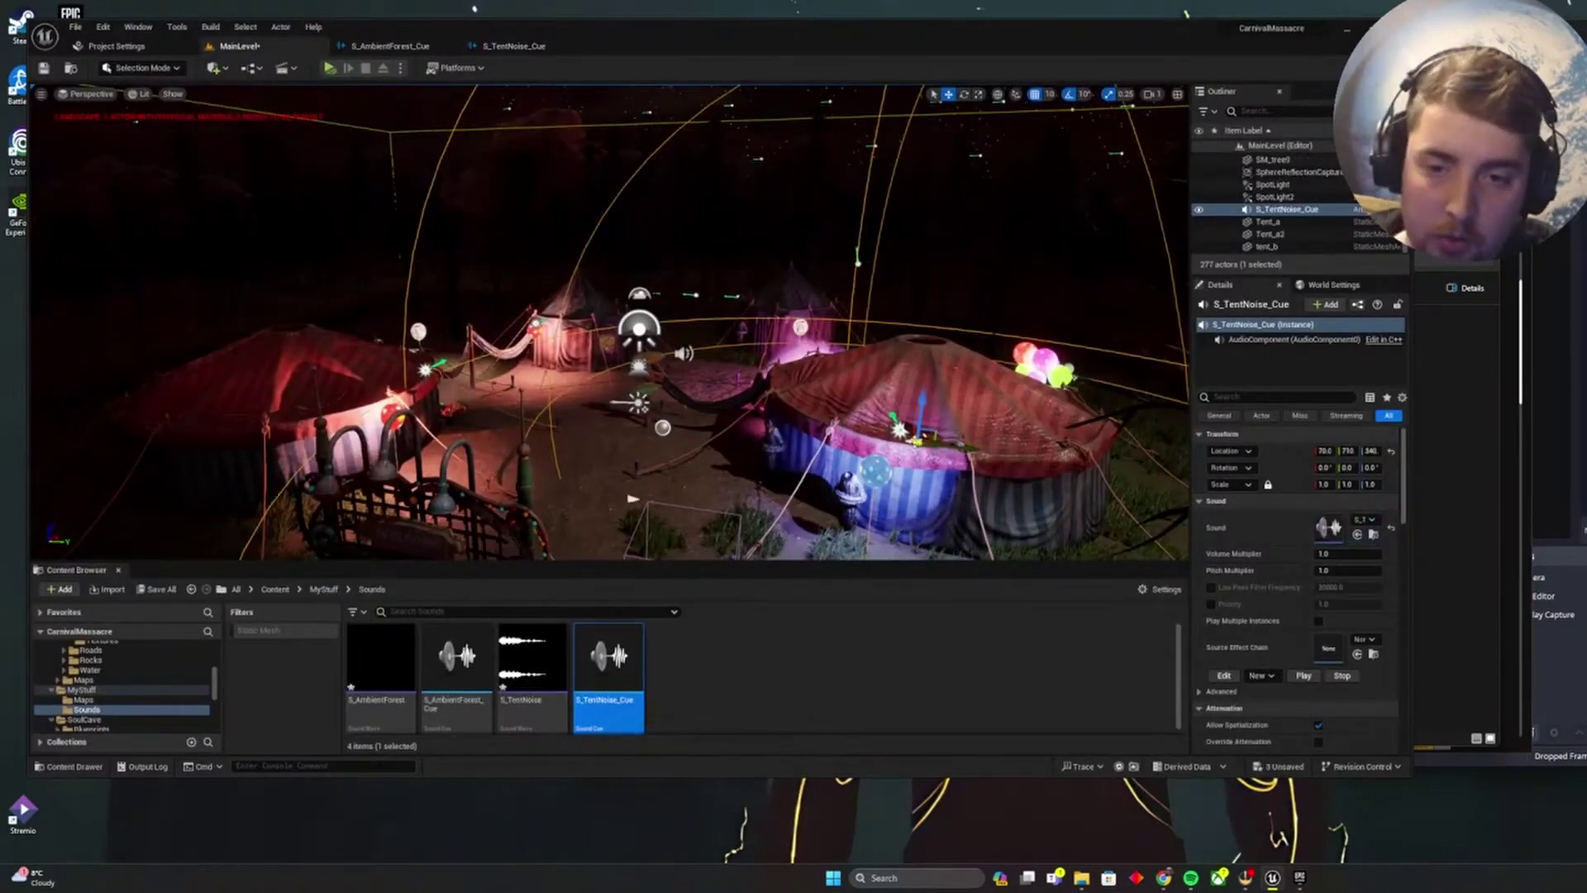